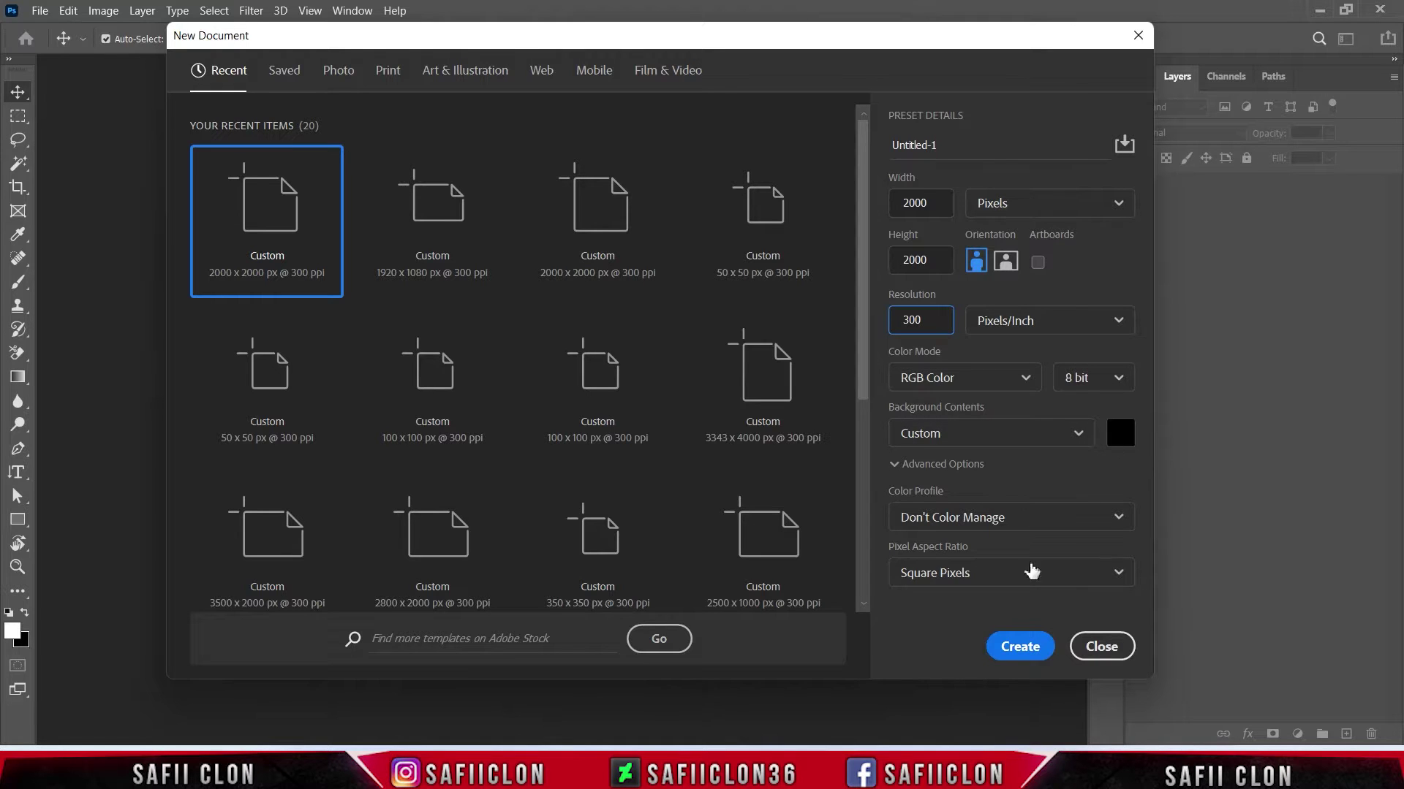
Create the 2000 × 2000 px, 300 ppi document with a black background and add a solid color fill layer in #389e85.
{"action": "left_click", "coordinate": [1021, 649]}
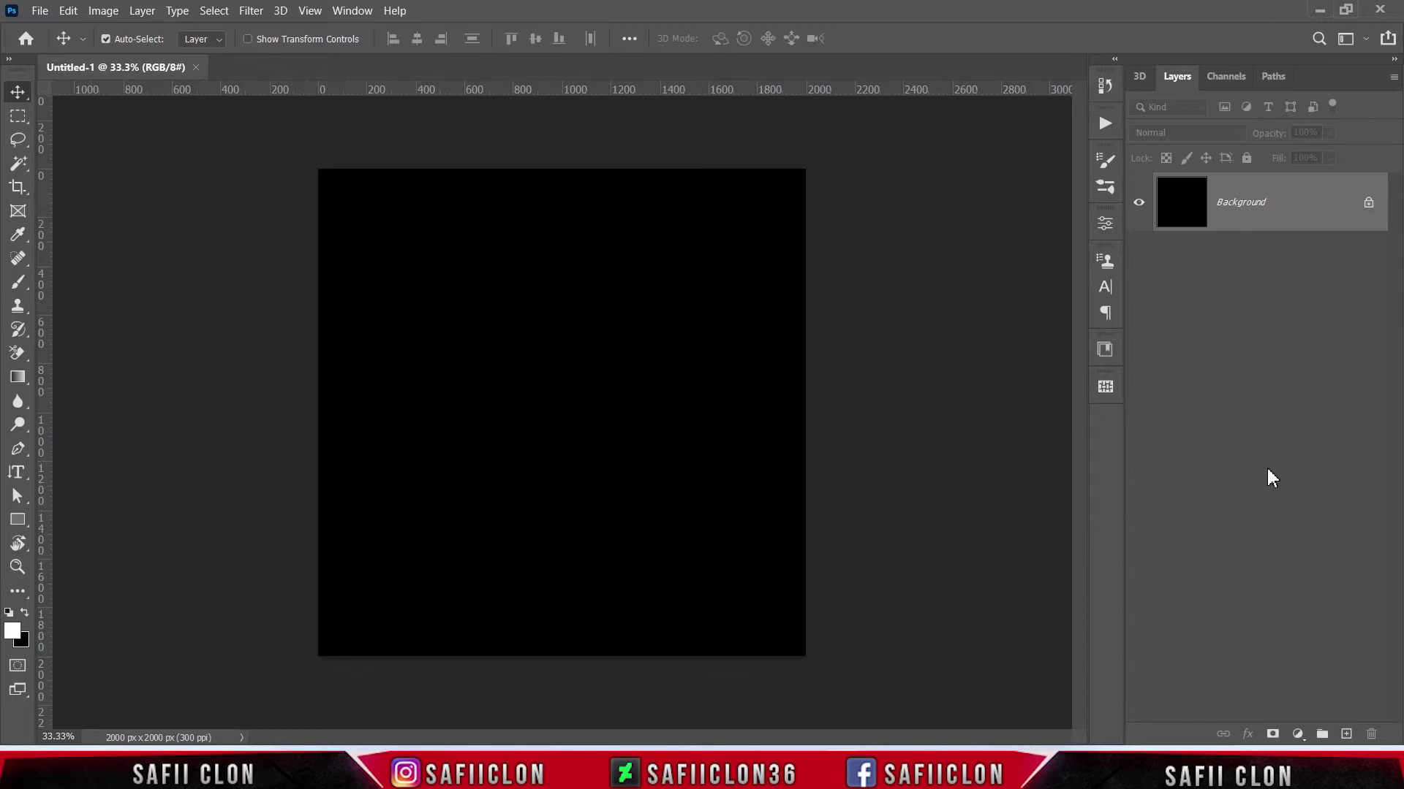
{"action": "left_click", "coordinate": [1297, 734]}
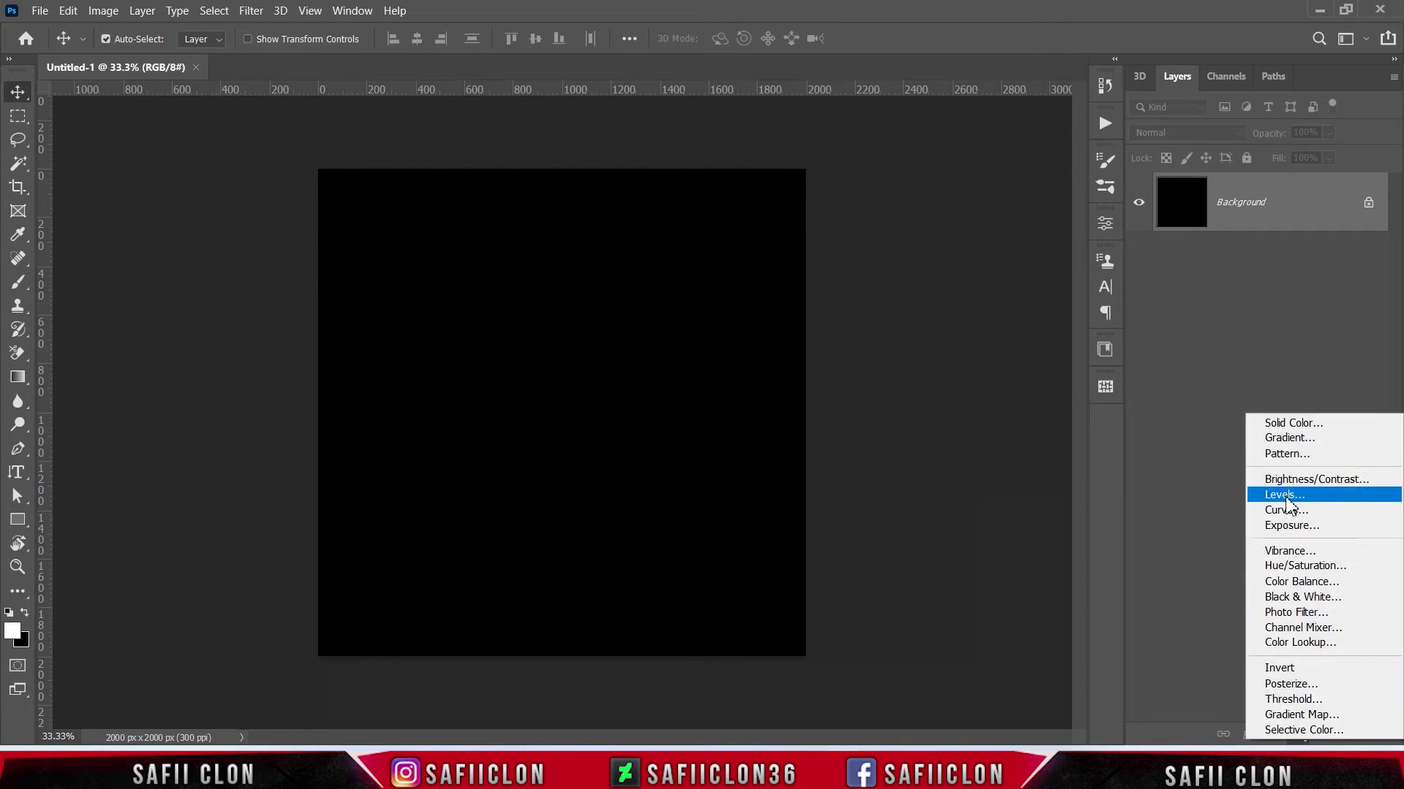
{"action": "left_click", "coordinate": [1293, 424]}
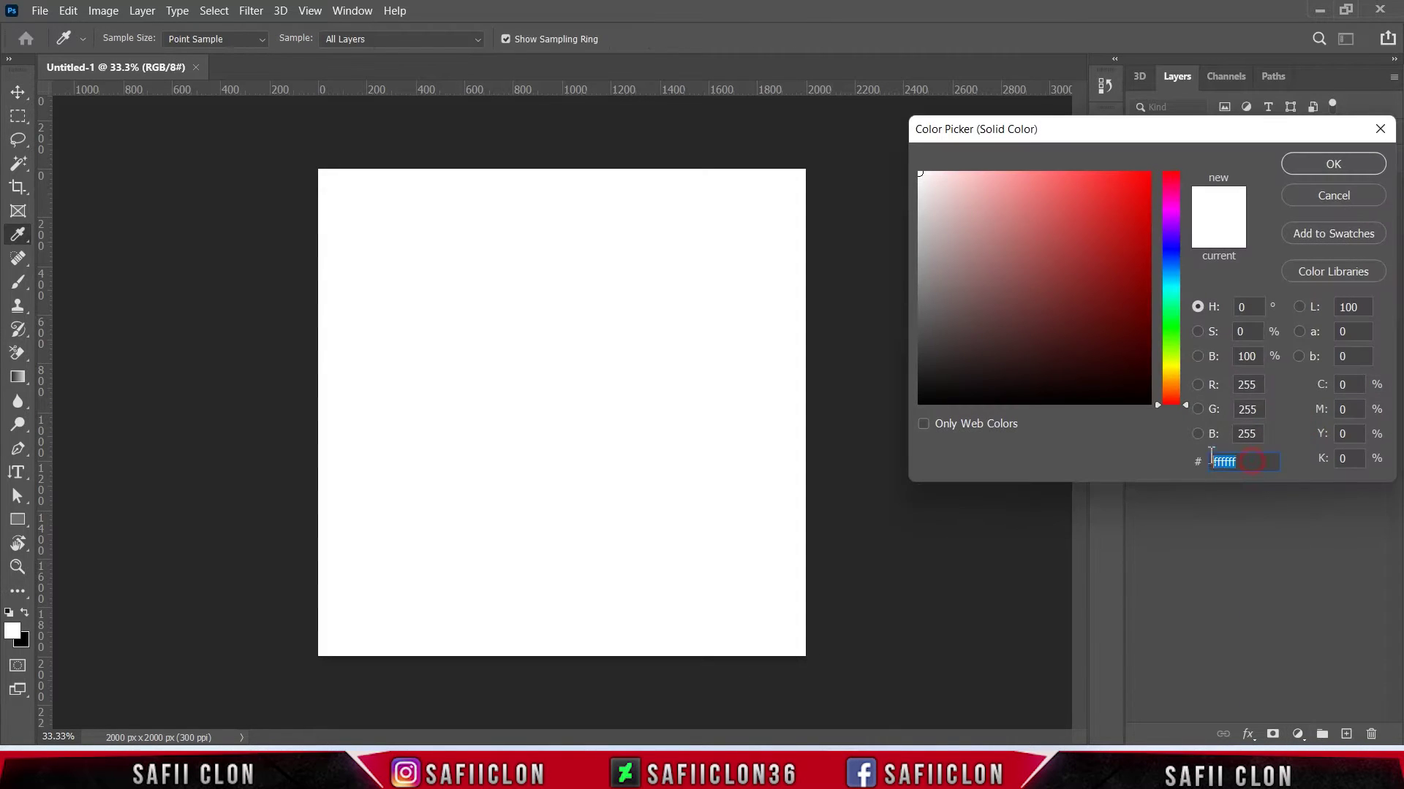
{"action": "type", "text": "38"}
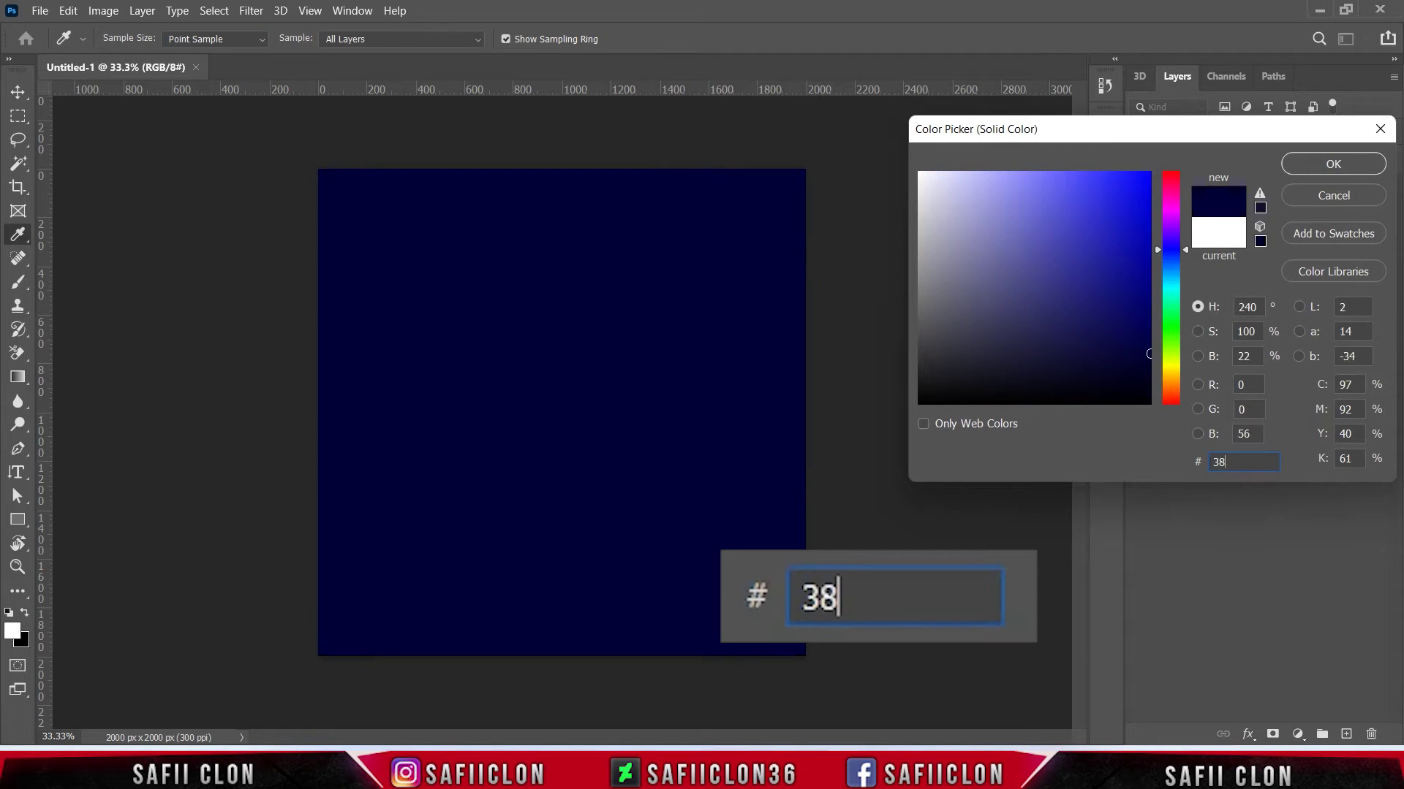
{"action": "type", "text": "9e85"}
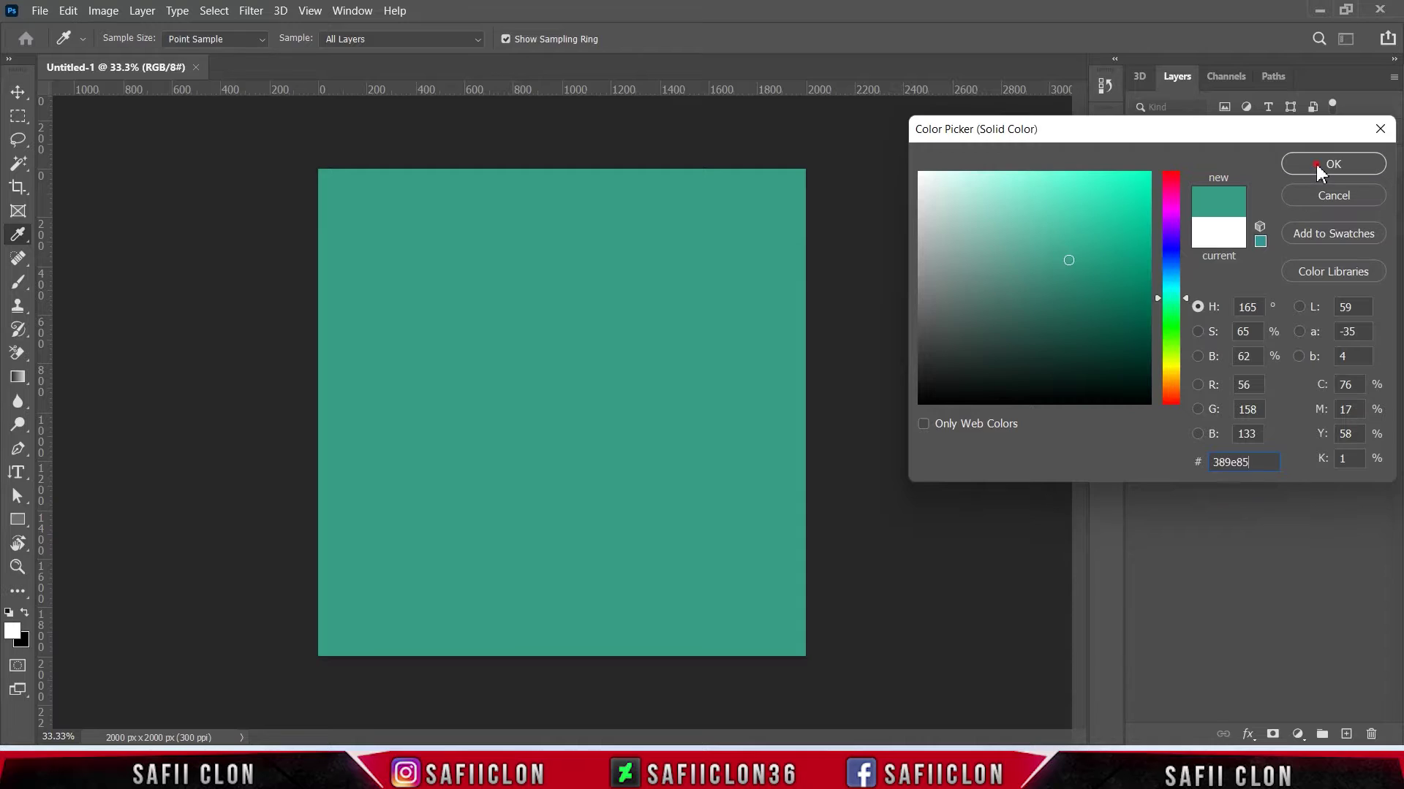
{"action": "left_click", "coordinate": [1320, 166]}
{"action": "left_click", "coordinate": [1139, 203]}
{"action": "left_click", "coordinate": [1139, 204]}
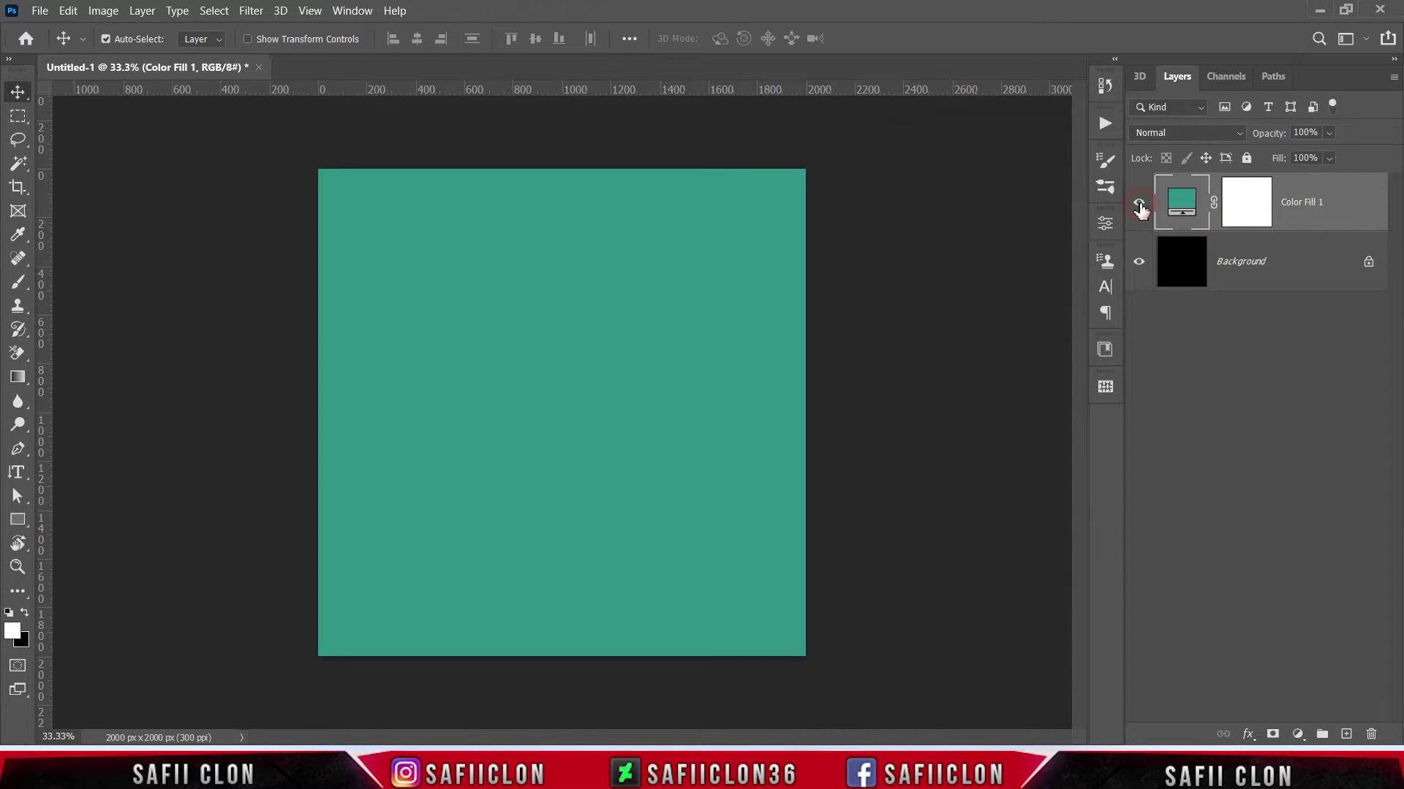
Open bull_RF_RMPL-01.jpg from the Enamel Pin folder and bring its artwork into the Untitled-1 document.
{"action": "left_click", "coordinate": [39, 12]}
{"action": "left_click", "coordinate": [52, 44]}
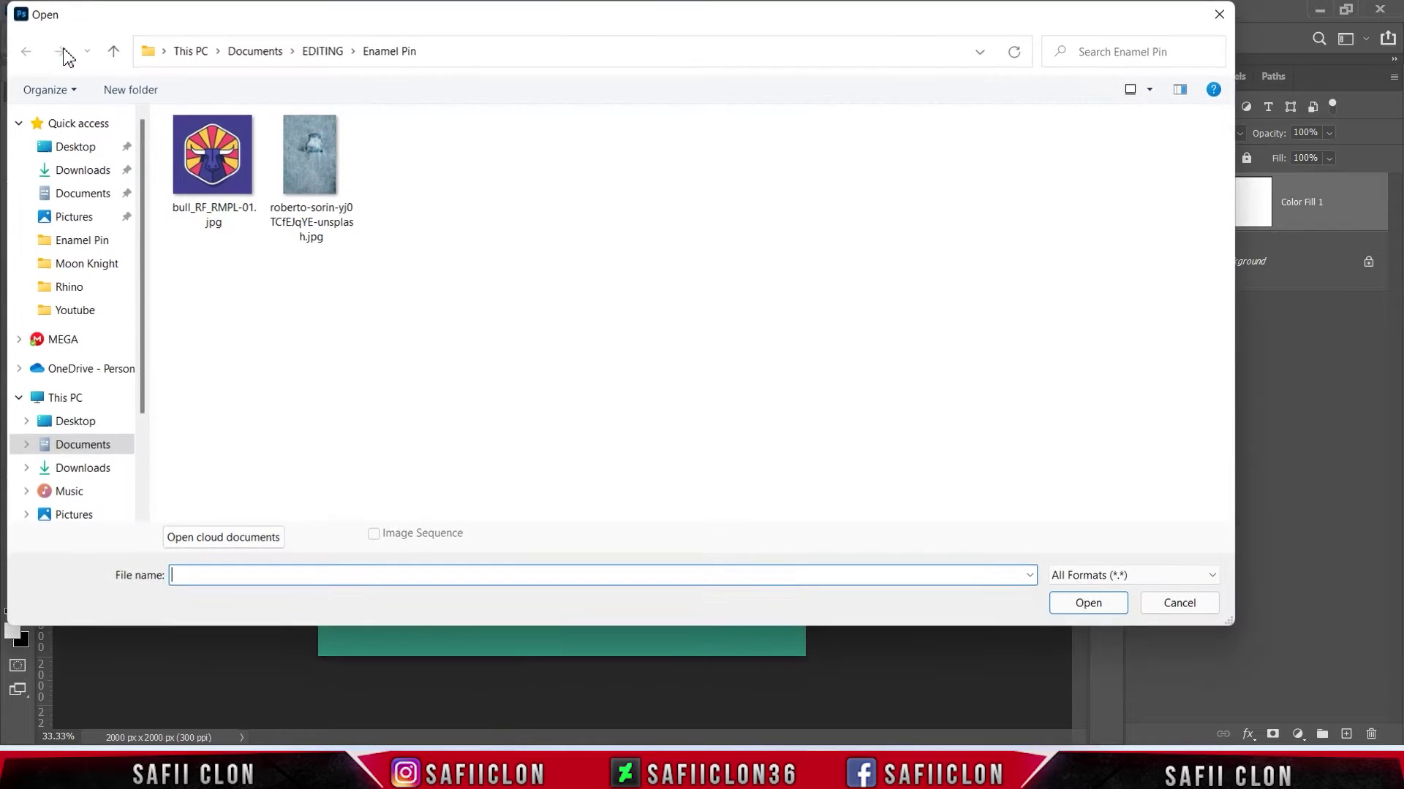
{"action": "left_click", "coordinate": [215, 179]}
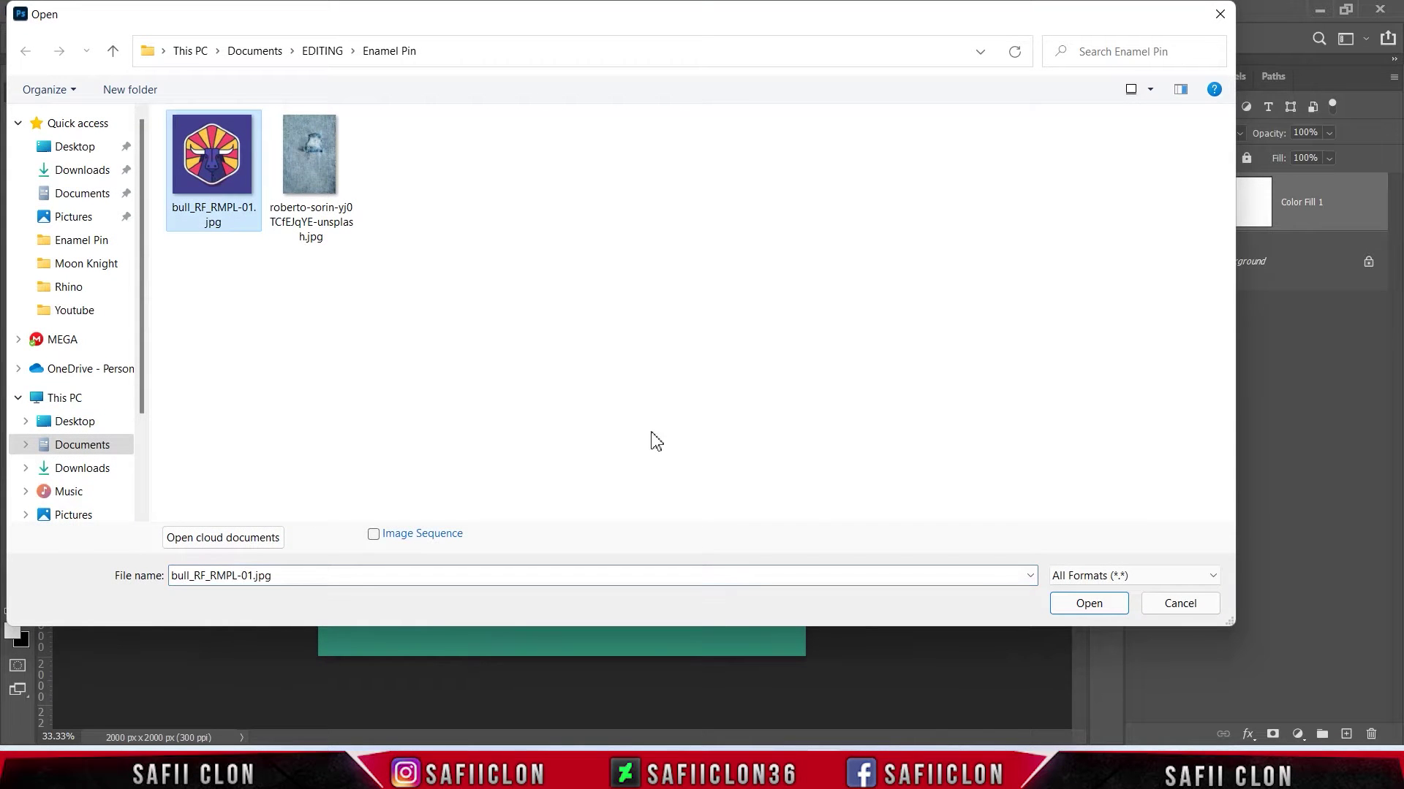
{"action": "left_click", "coordinate": [1080, 608]}
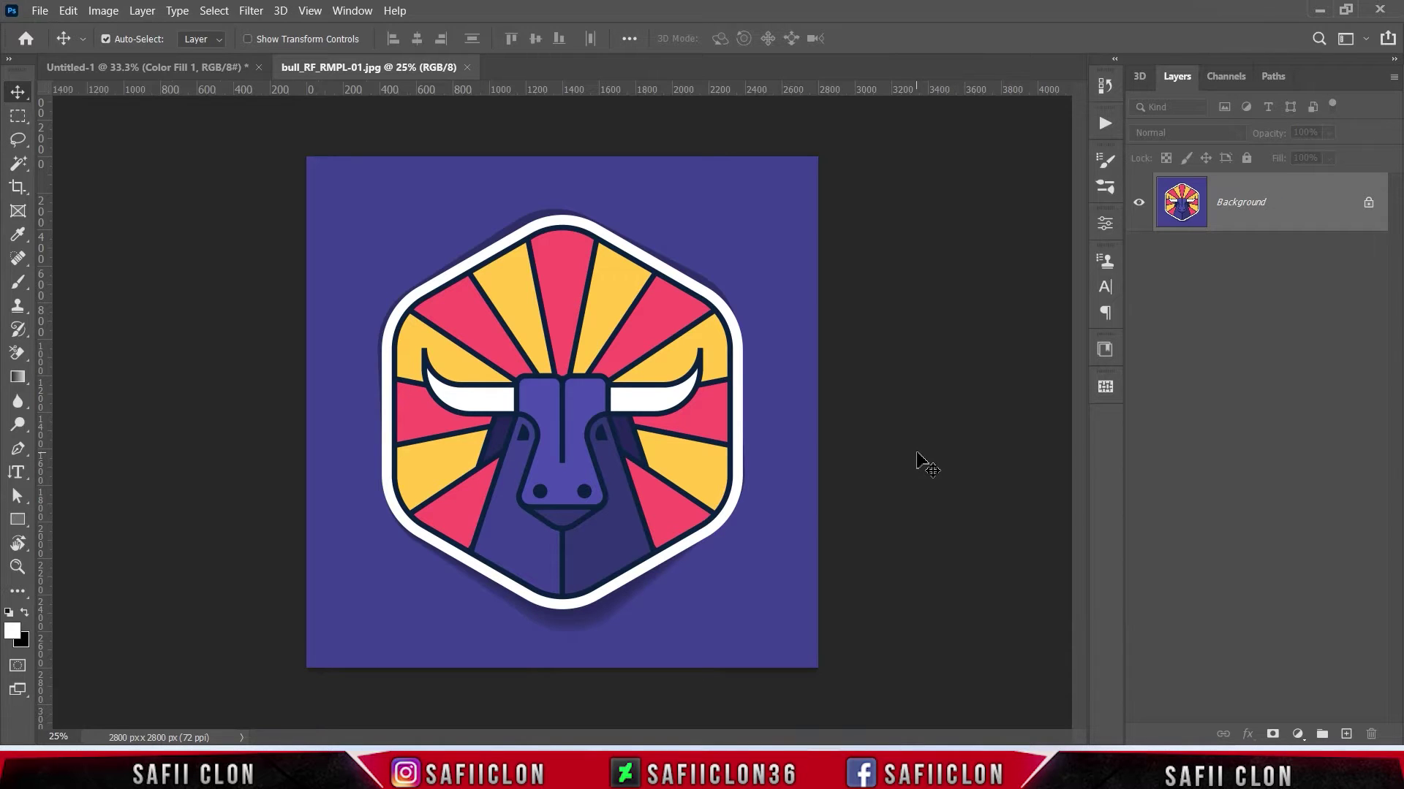
{"action": "left_click_drag", "start_coordinate": [1326, 210], "coordinate": [664, 410]}
Scale the bull artwork to about 72% and position it so that it fills the square canvas.
{"action": "key", "text": "ctrl+t"}
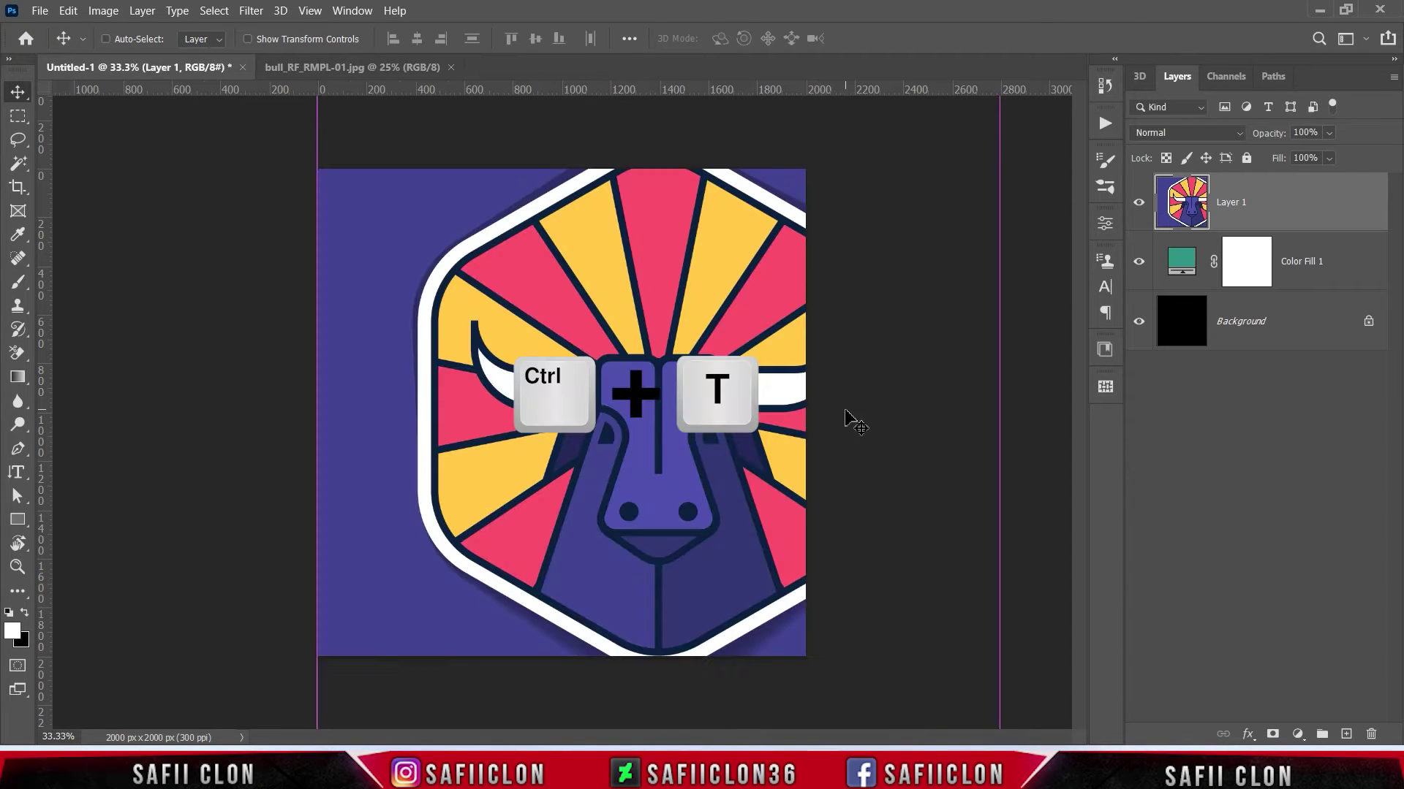
{"action": "left_click_drag", "start_coordinate": [724, 316], "coordinate": [649, 338]}
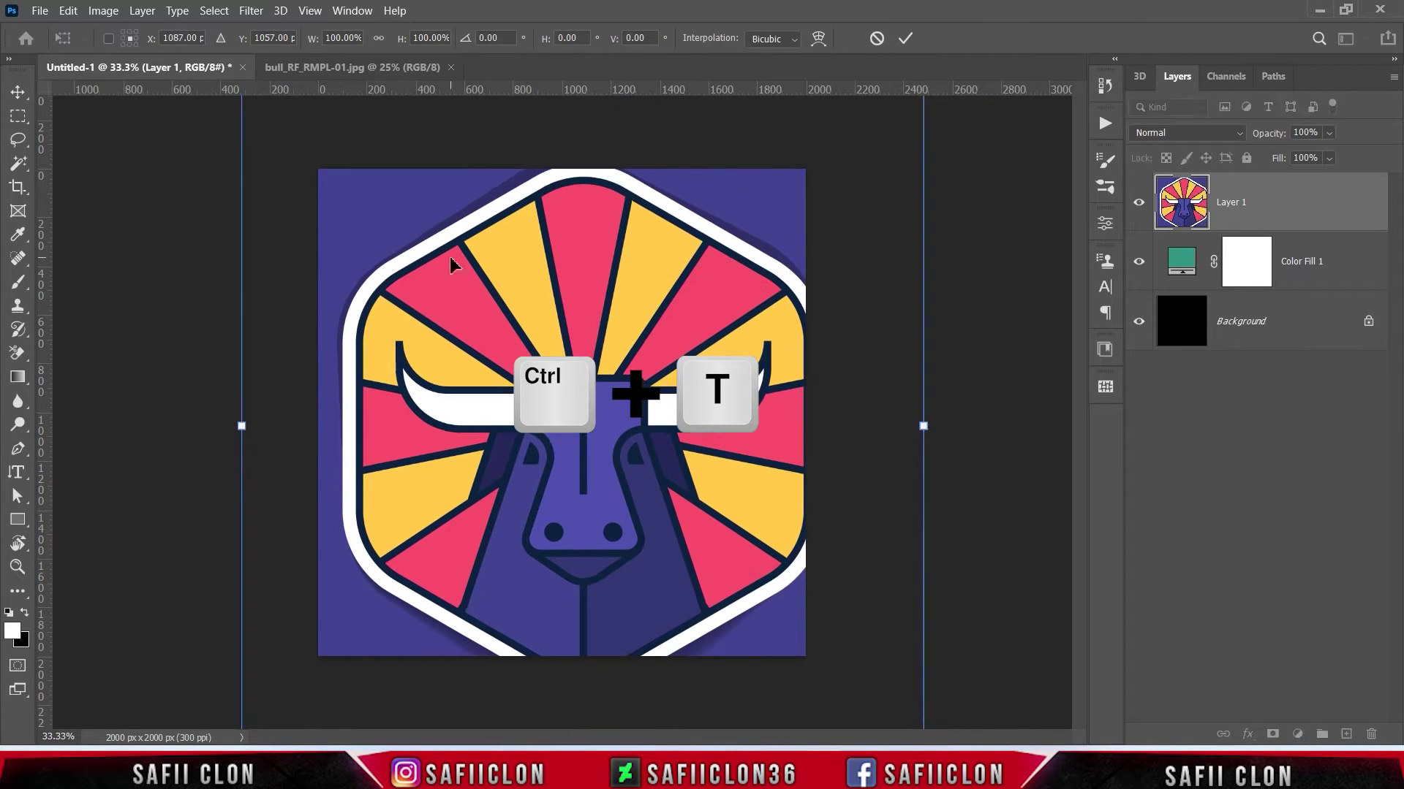
{"action": "left_click_drag", "start_coordinate": [554, 265], "coordinate": [540, 291]}
{"action": "left_click_drag", "start_coordinate": [228, 112], "coordinate": [318, 176]}
{"action": "left_click_drag", "start_coordinate": [585, 401], "coordinate": [581, 362]}
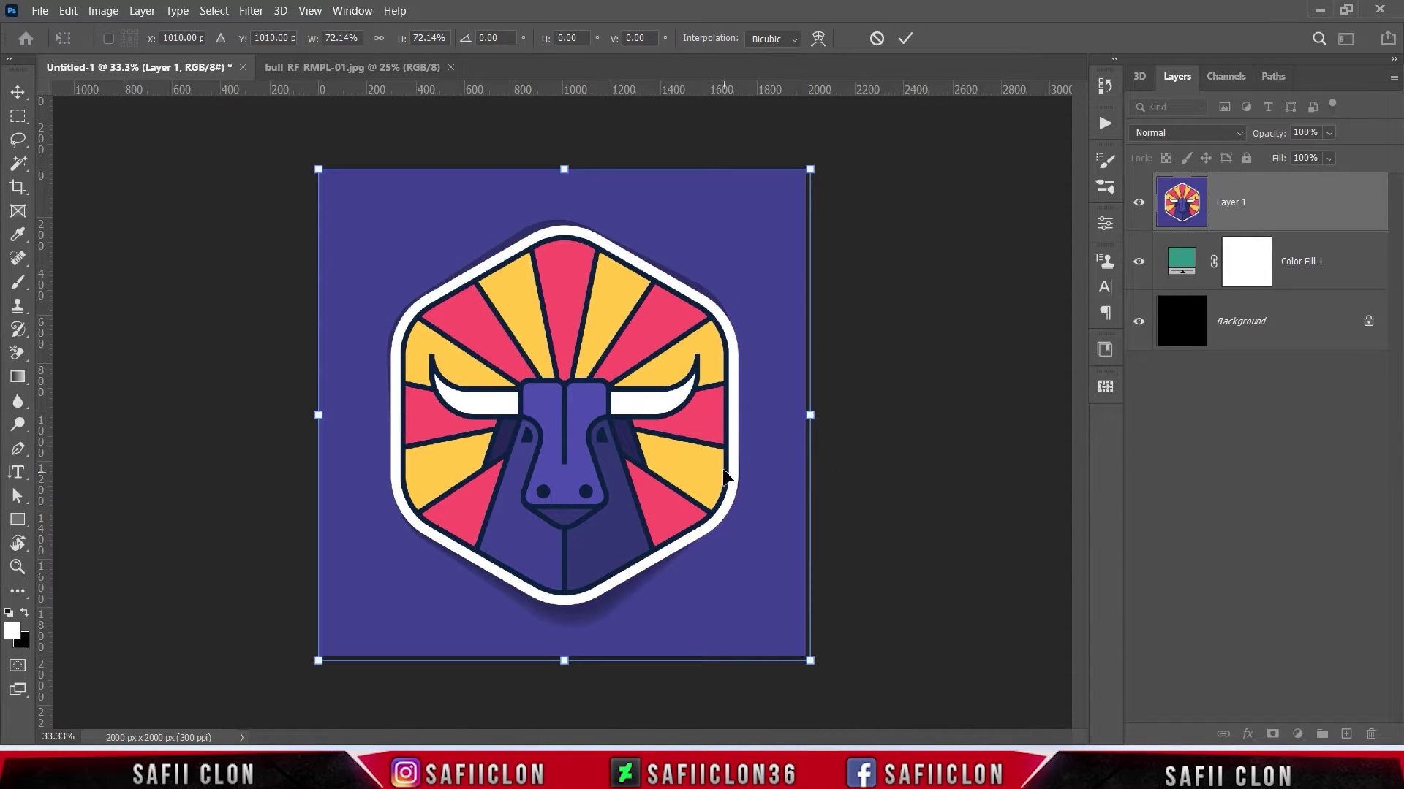
{"action": "left_click", "coordinate": [907, 40]}
Duplicate the bull artwork layer twice, keeping the default names Layer 1 copy and Layer 1 copy 2.
{"action": "left_click", "coordinate": [1271, 193]}
{"action": "right_click", "coordinate": [1263, 202]}
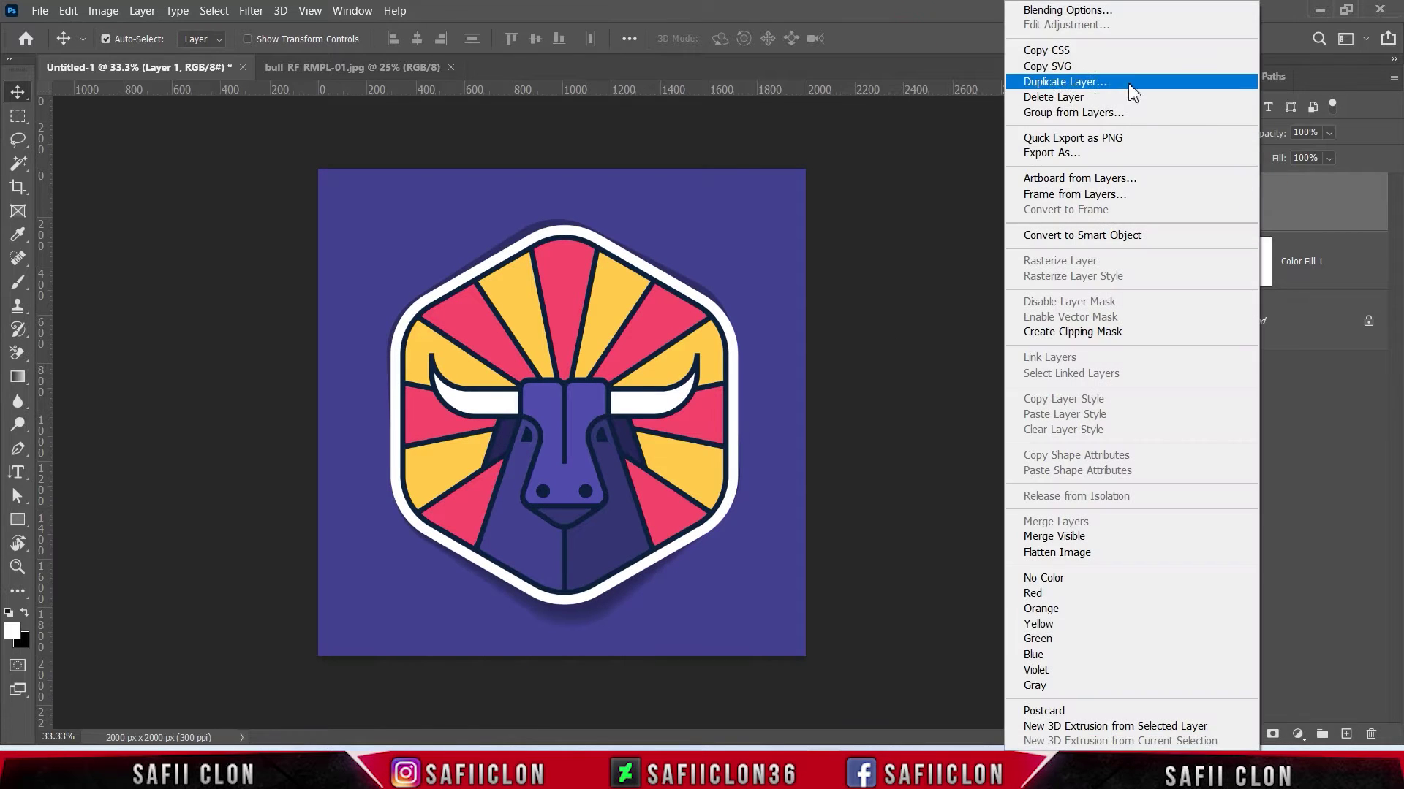
{"action": "left_click", "coordinate": [1122, 85]}
{"action": "left_click", "coordinate": [872, 204]}
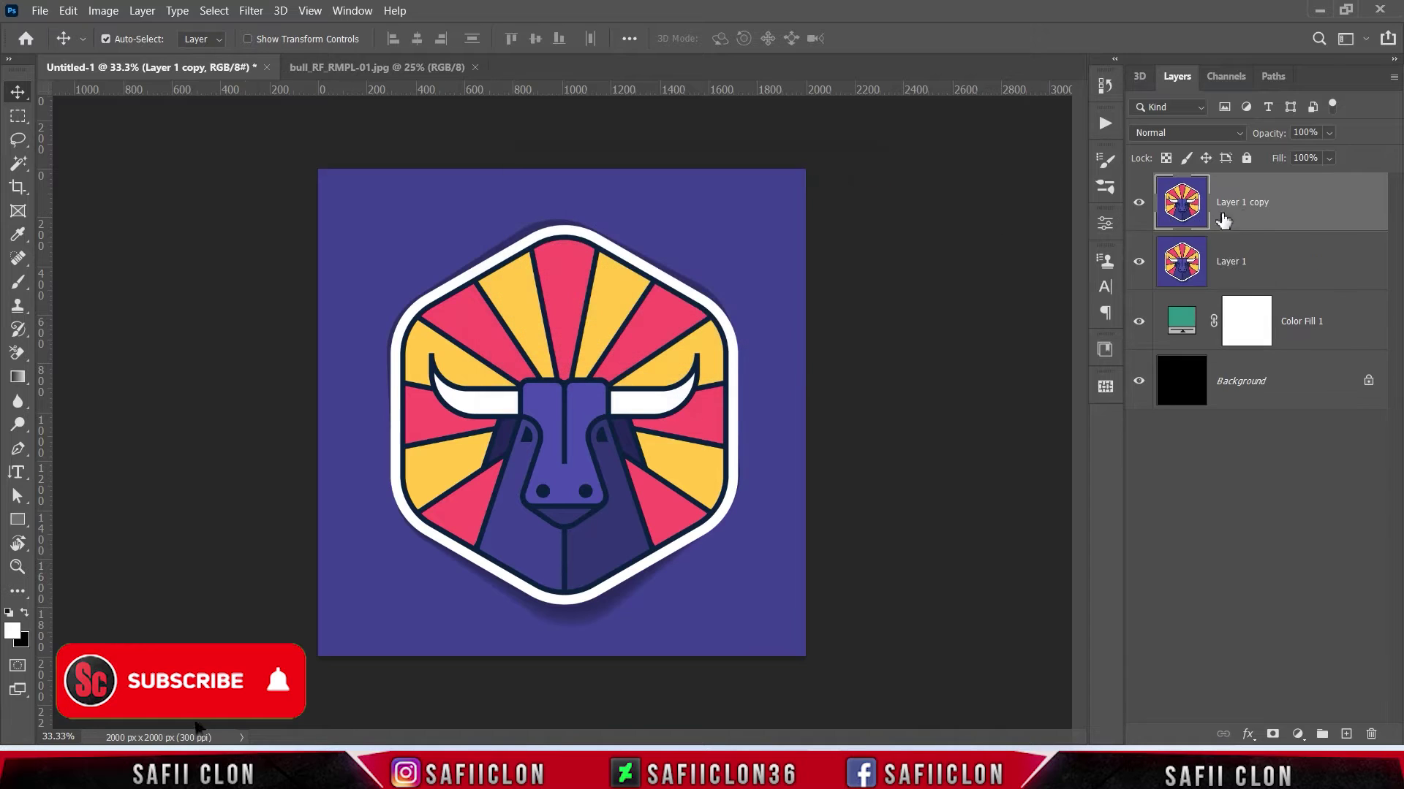
{"action": "right_click", "coordinate": [1296, 201]}
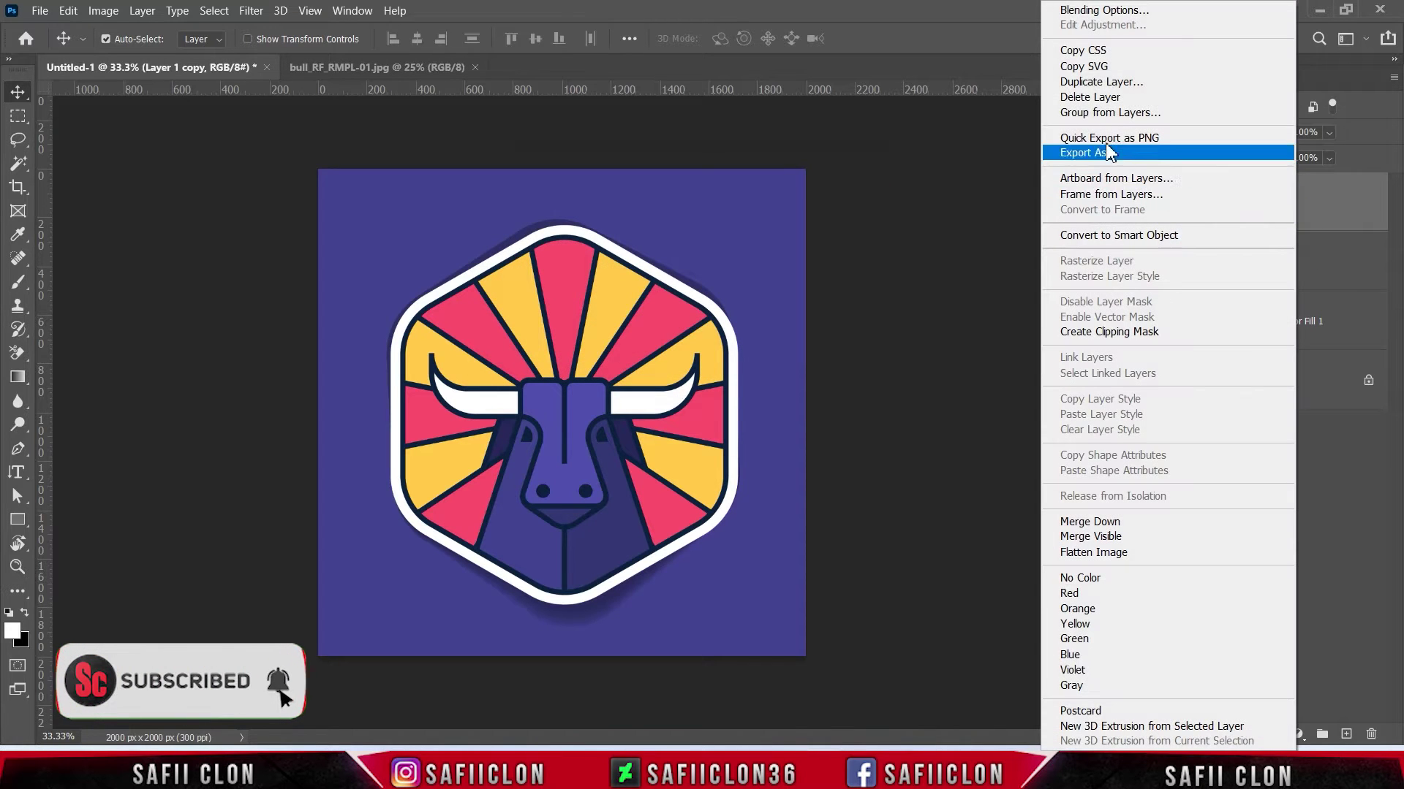
{"action": "left_click", "coordinate": [1072, 84]}
{"action": "left_click", "coordinate": [854, 205]}
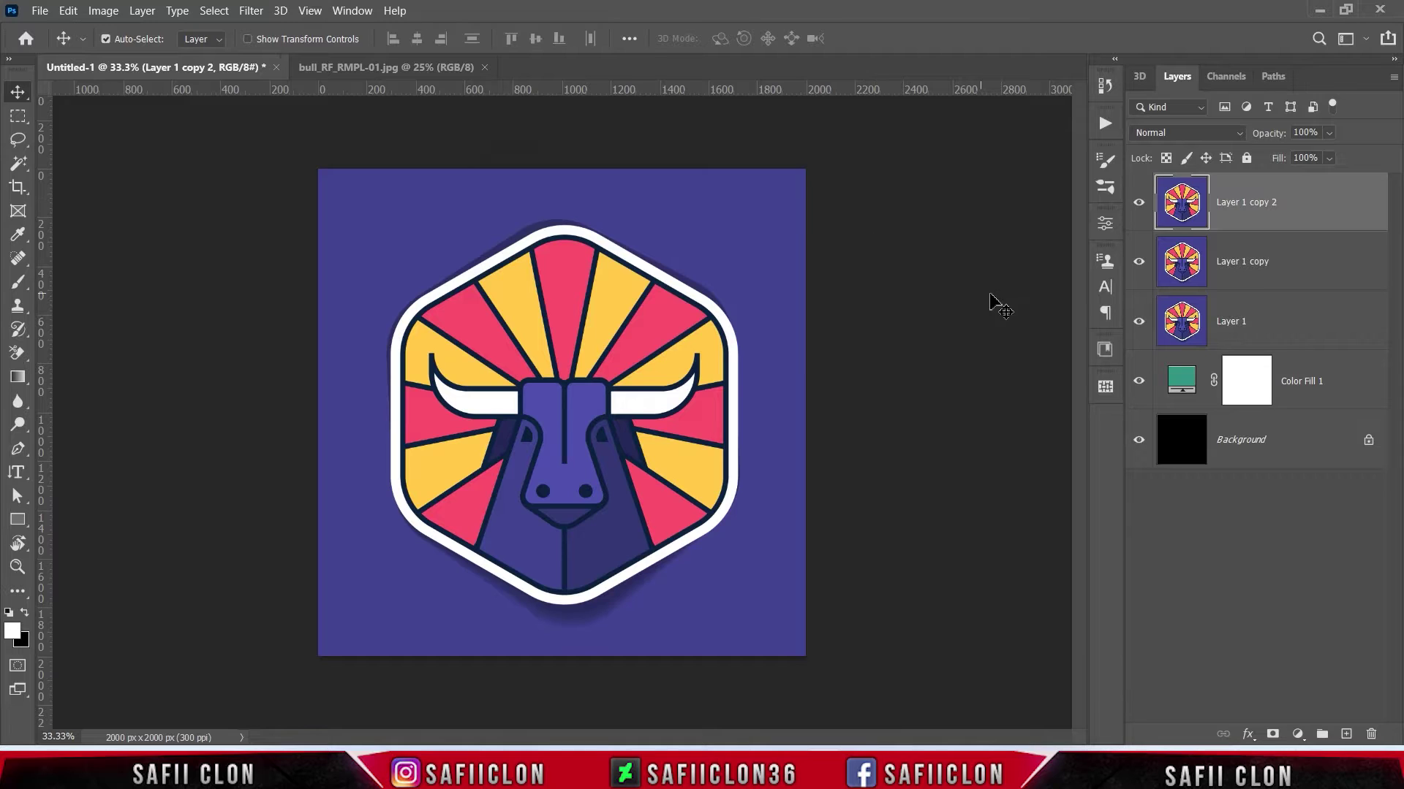
Hide Layer 1 copy and Layer 1, and select the white border and both horns with the Magic Wand in add-to-selection mode.
{"action": "left_click", "coordinate": [1139, 263]}
{"action": "left_click", "coordinate": [18, 164]}
{"action": "right_click", "coordinate": [18, 164]}
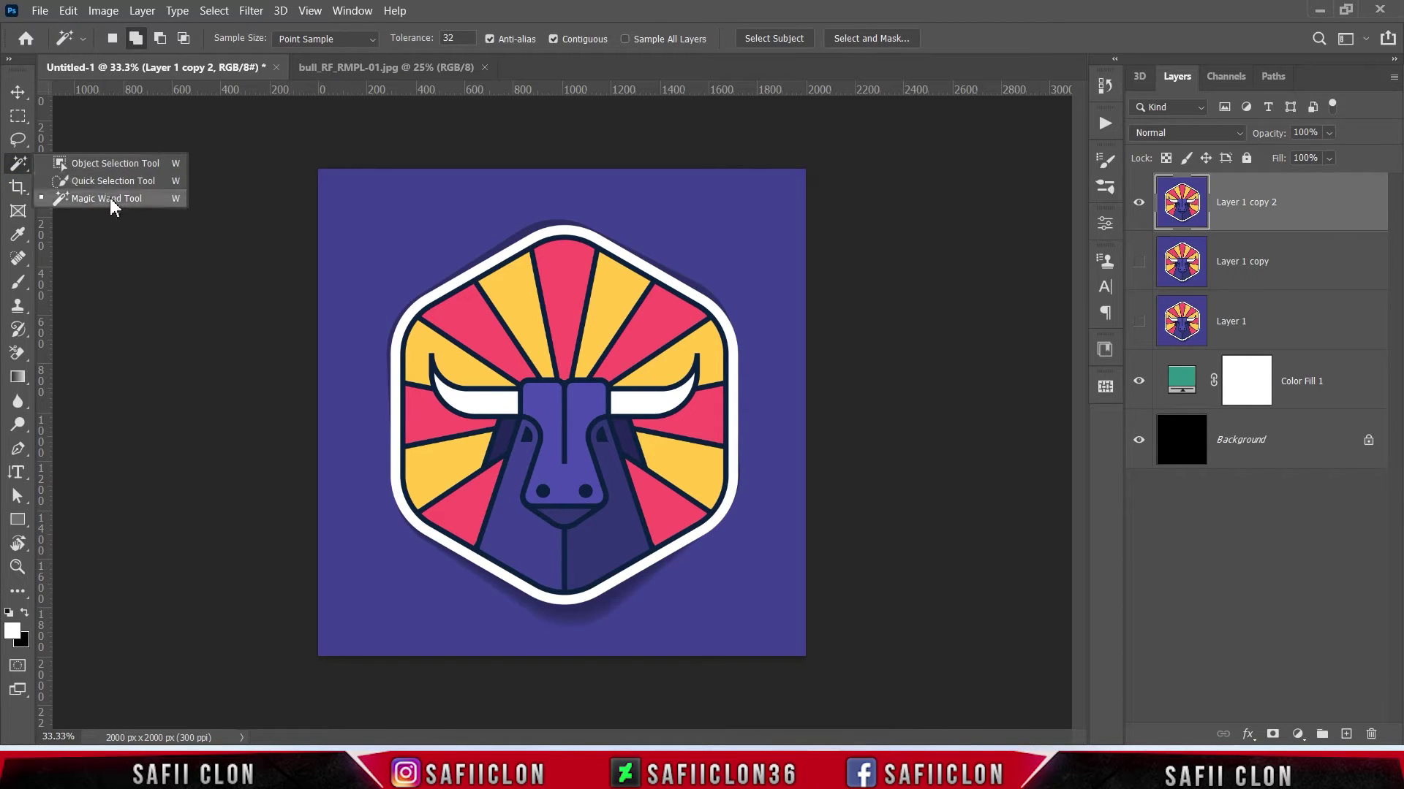
{"action": "left_click", "coordinate": [110, 199]}
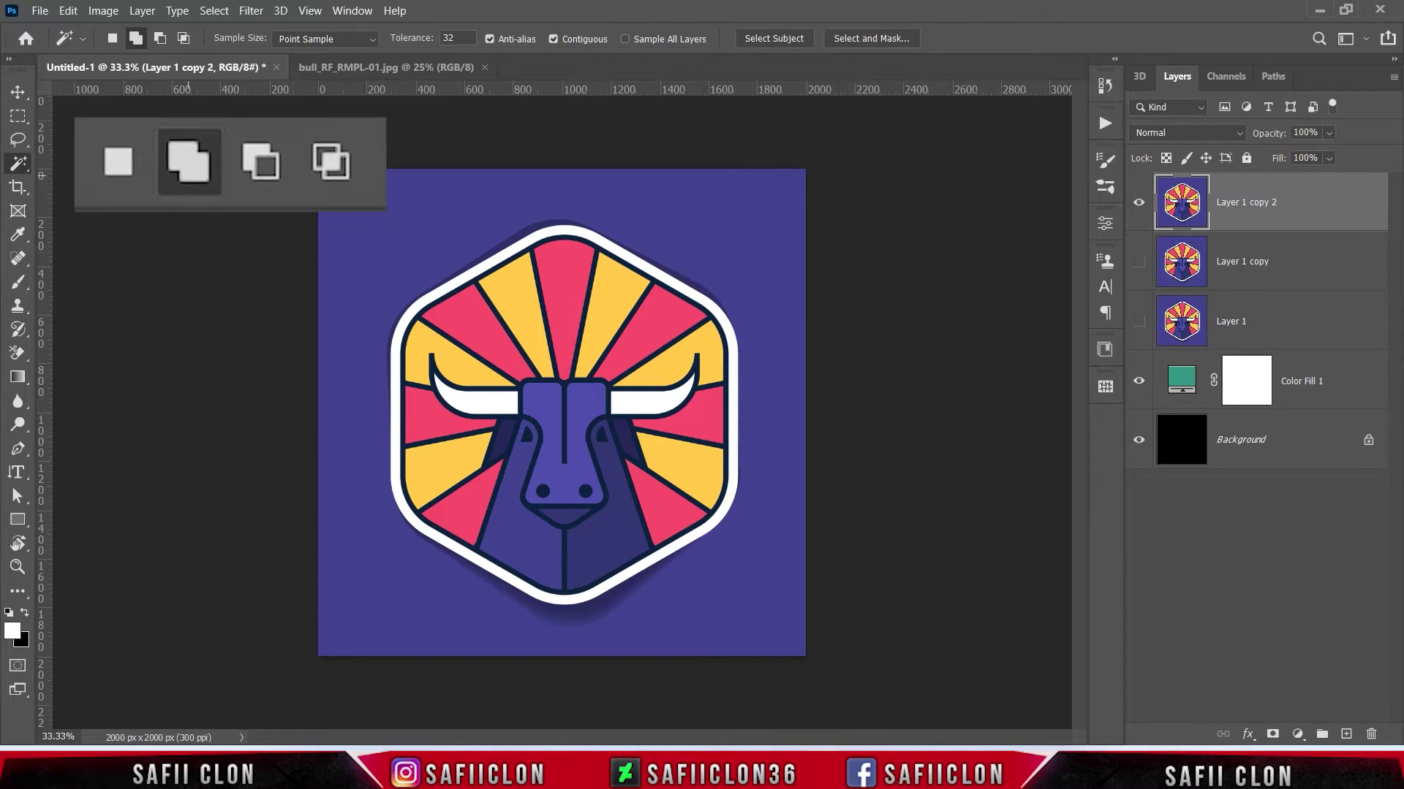
{"action": "left_click", "coordinate": [136, 39]}
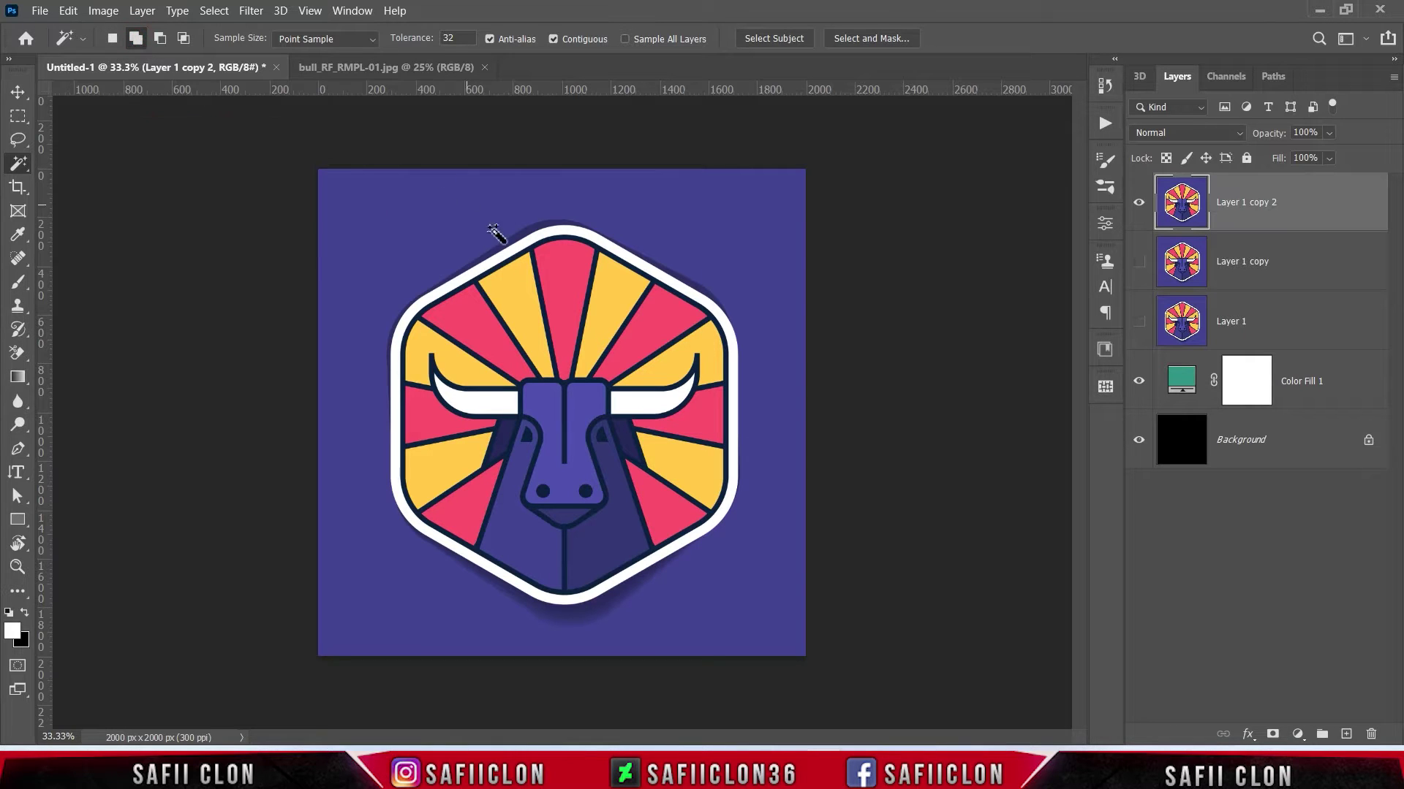
{"action": "left_click", "coordinate": [418, 303]}
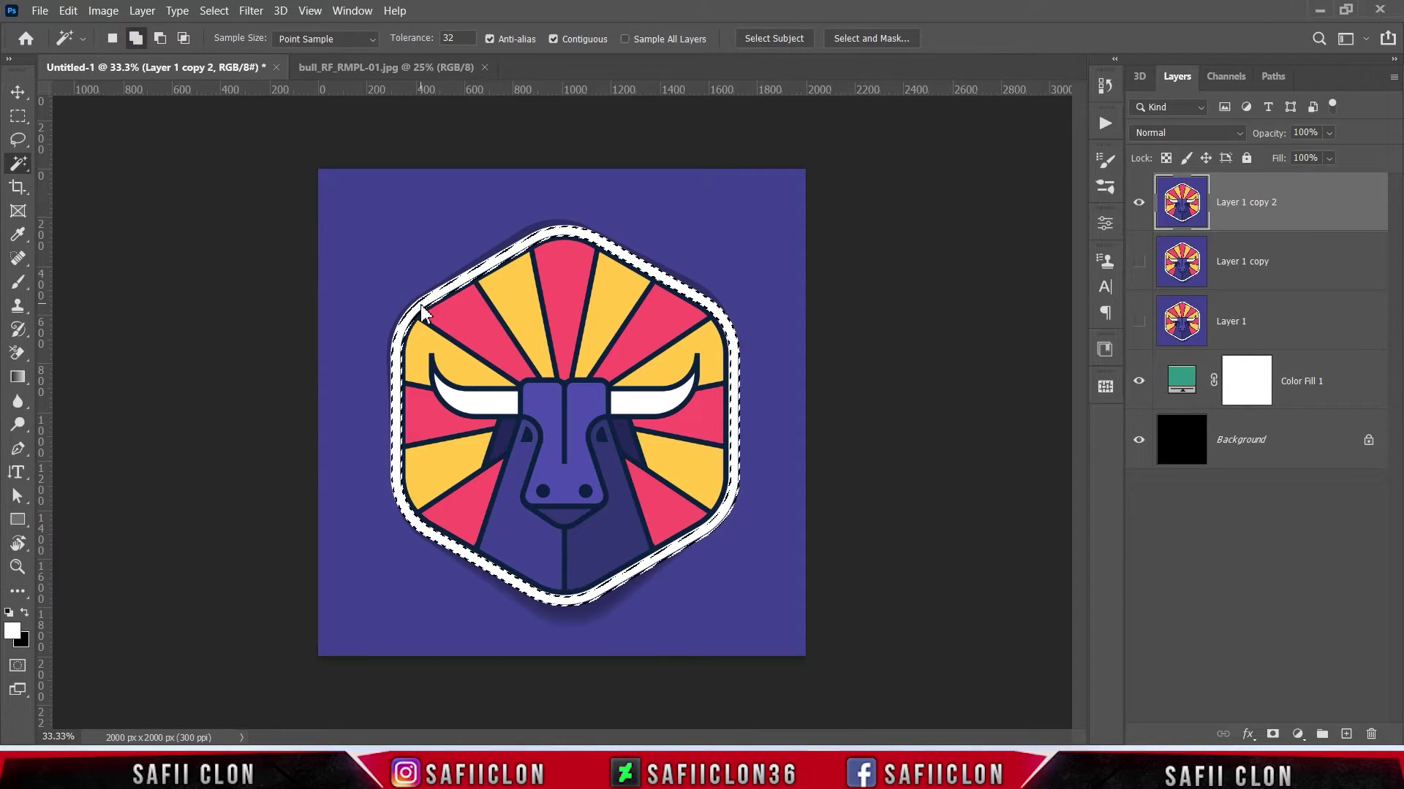
{"action": "left_click", "coordinate": [497, 407]}
{"action": "left_click", "coordinate": [654, 406]}
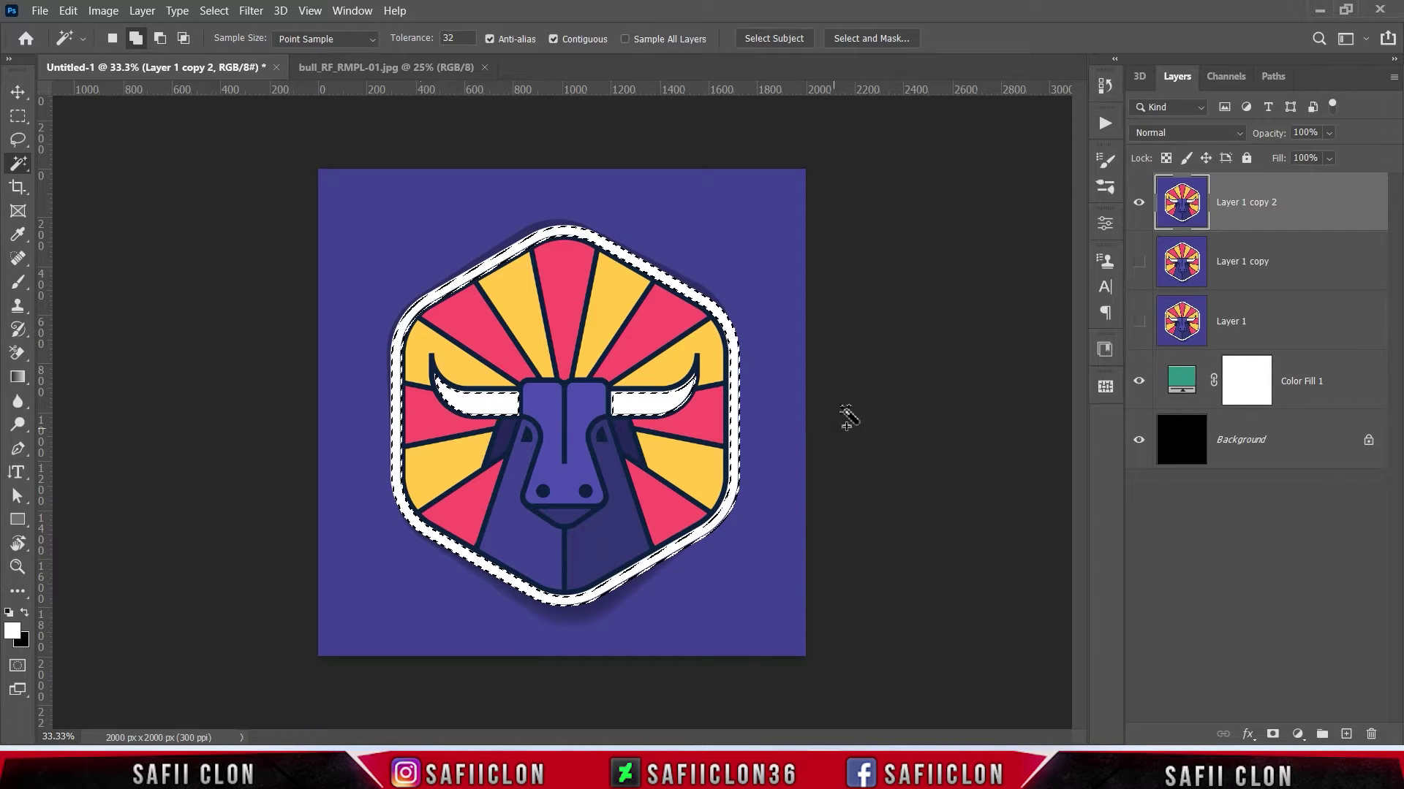
Mask Layer 1 copy 2 to the selected white areas and check the result by toggling its visibility.
{"action": "left_click", "coordinate": [1291, 200]}
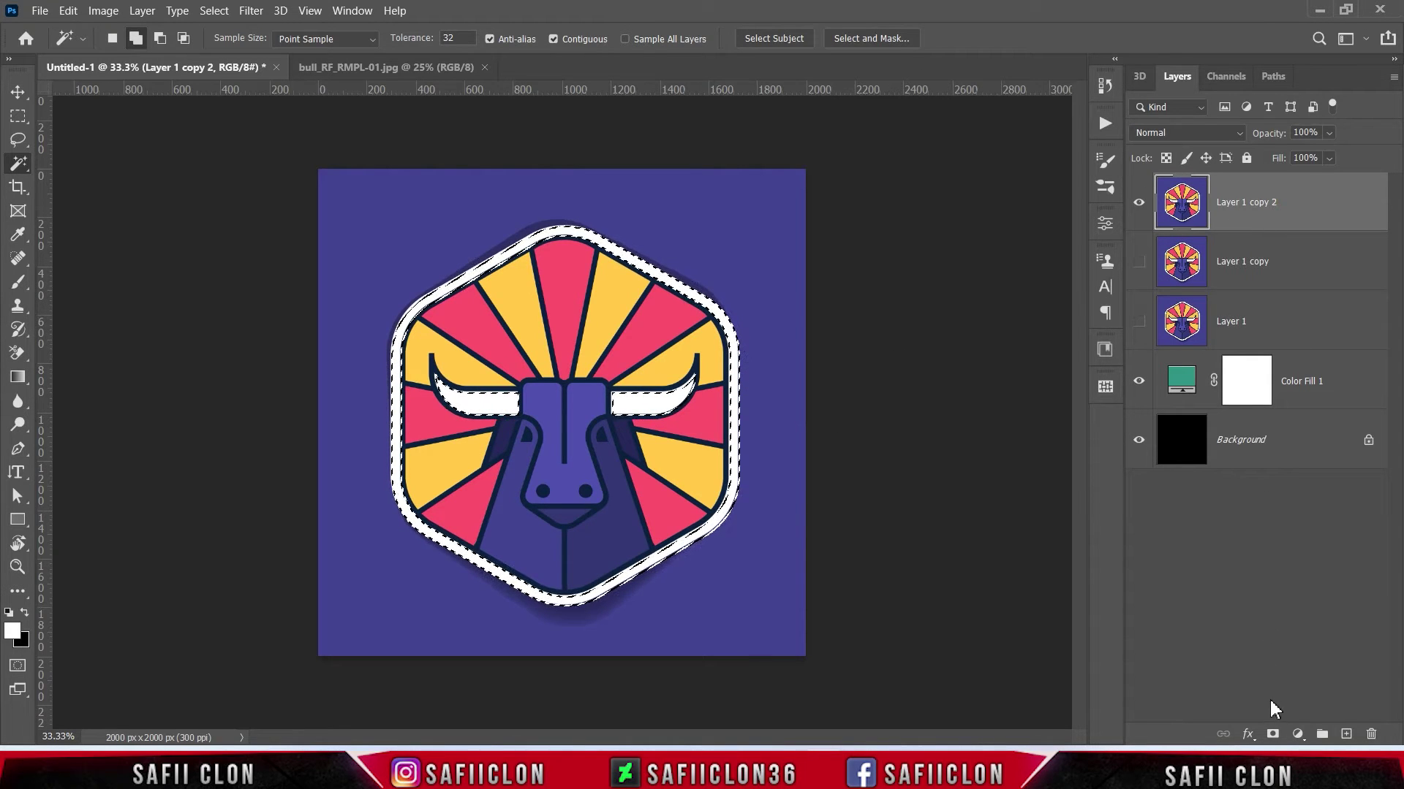
{"action": "left_click", "coordinate": [1273, 734]}
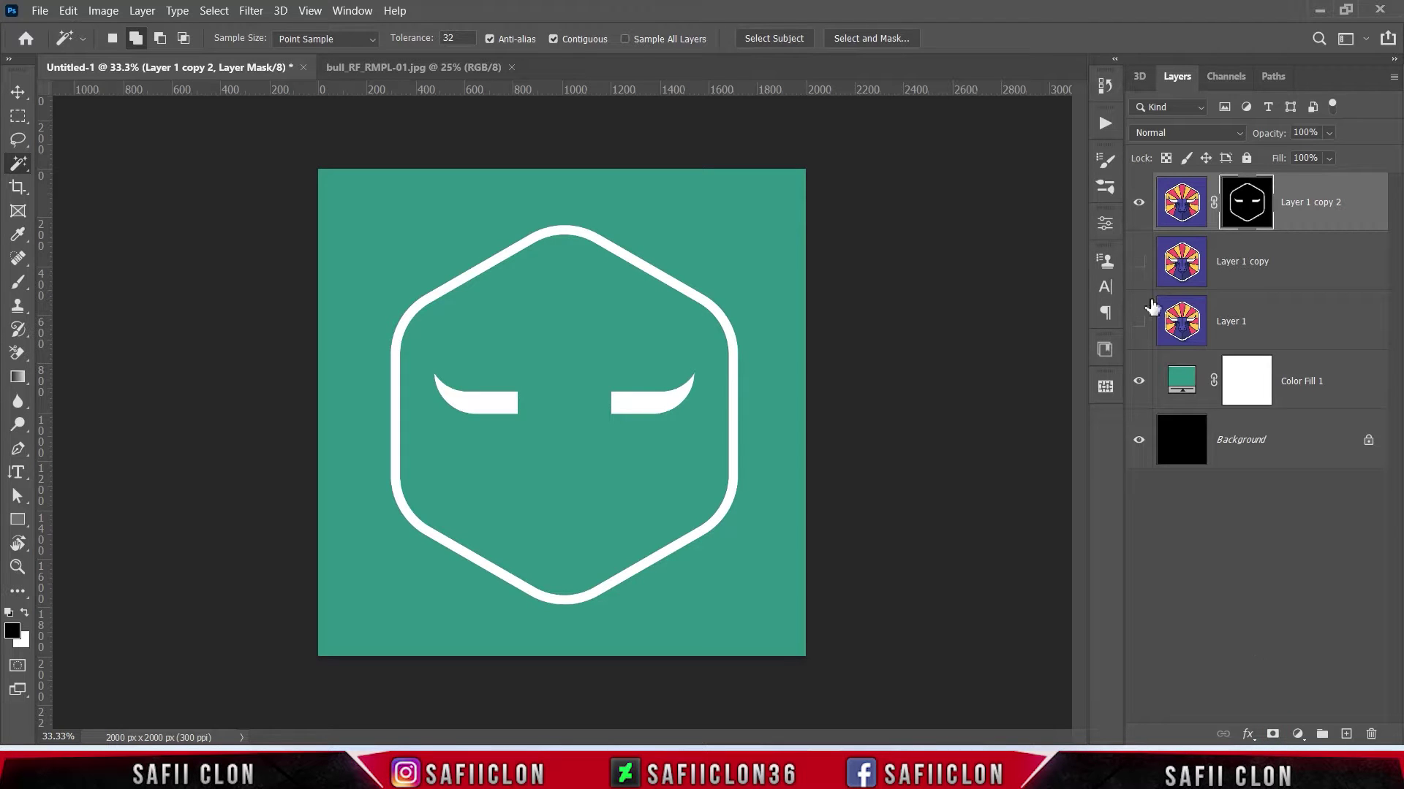
{"action": "left_click", "coordinate": [1139, 202]}
{"action": "left_click", "coordinate": [1138, 203]}
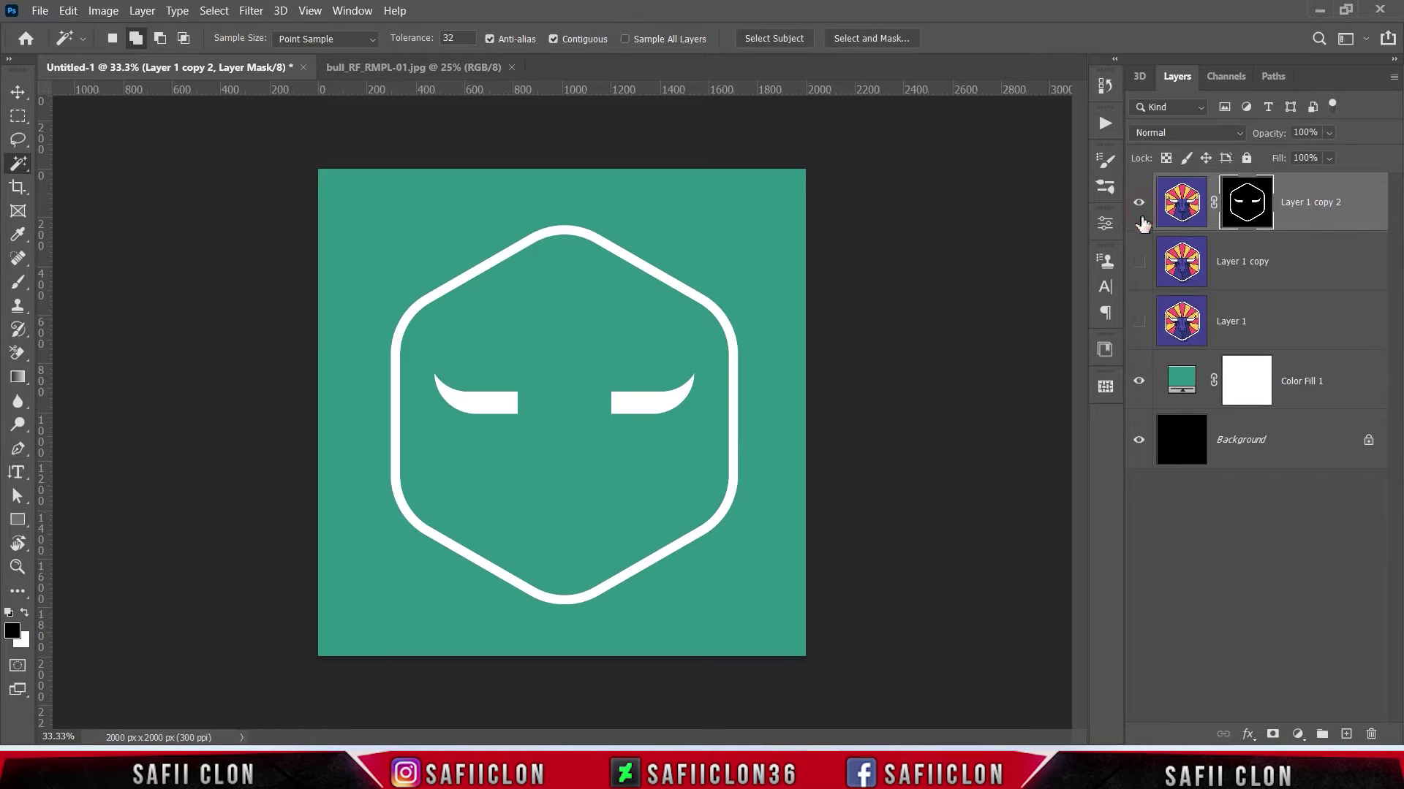
Show Layer 1 copy and select its dark outlines, both eyes and both nostrils with the Magic Wand.
{"action": "left_click", "coordinate": [1138, 262]}
{"action": "left_click", "coordinate": [1283, 277]}
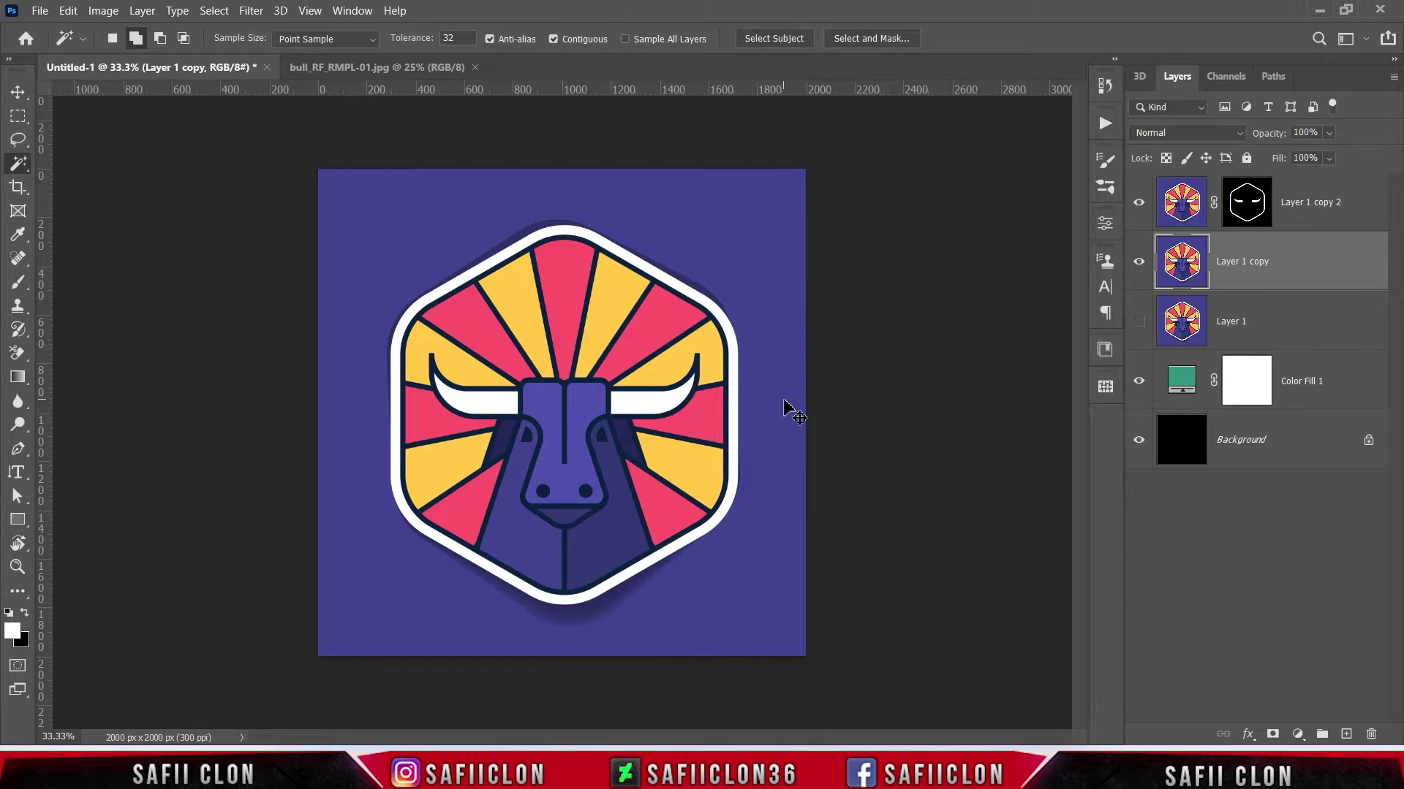
{"action": "key", "text": "ctrl+plus"}
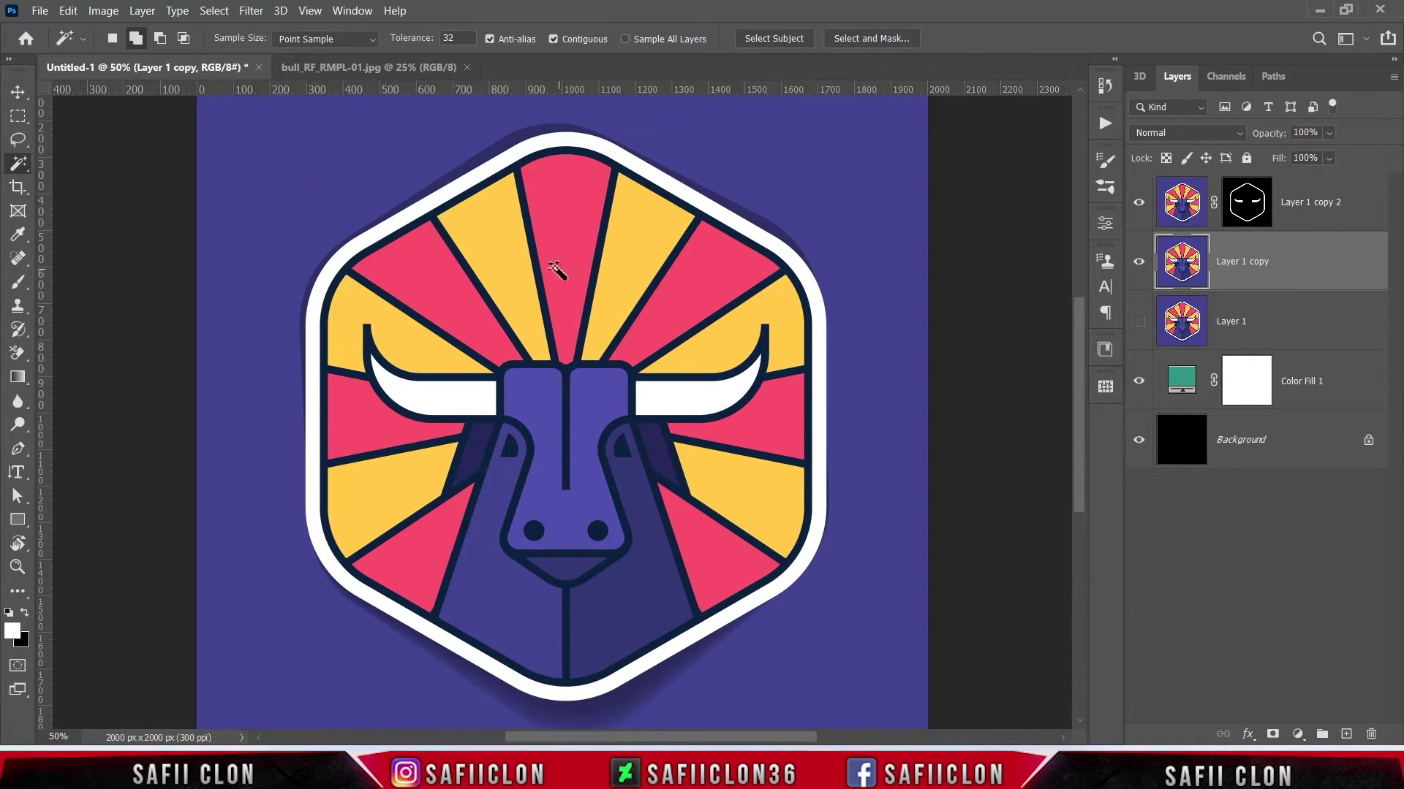
{"action": "left_click", "coordinate": [529, 248]}
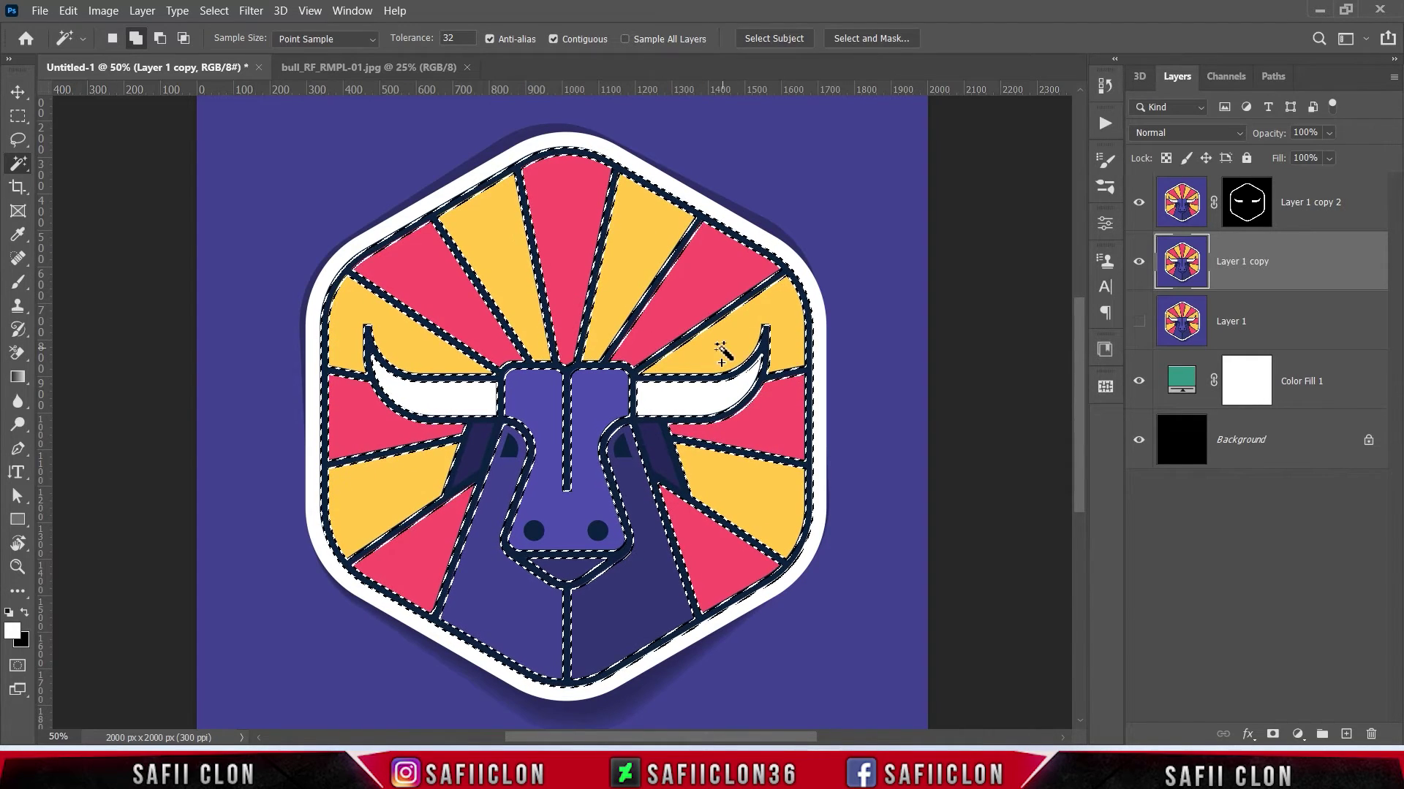
{"action": "left_click", "coordinate": [508, 445]}
{"action": "left_click", "coordinate": [535, 533]}
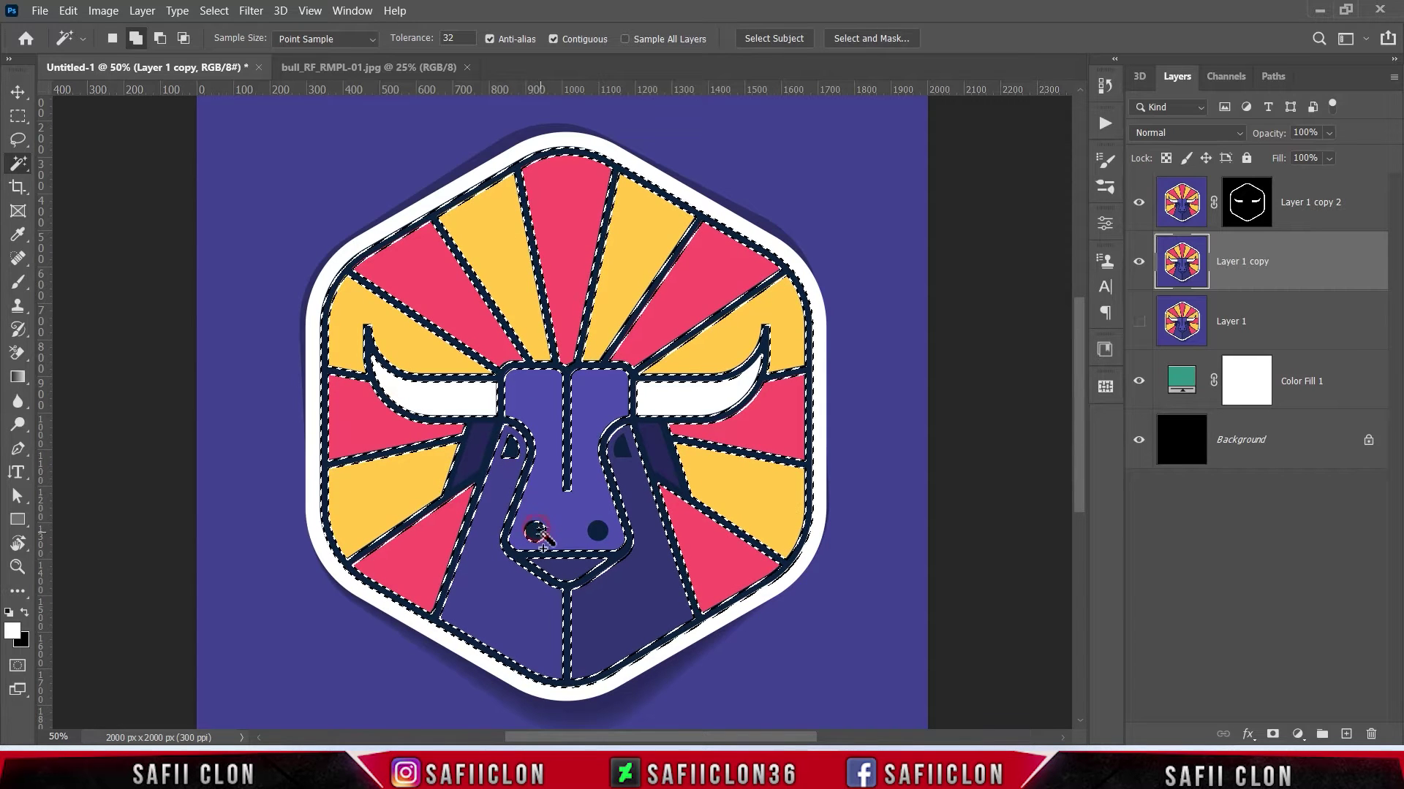
{"action": "left_click", "coordinate": [604, 529]}
{"action": "left_click", "coordinate": [623, 447]}
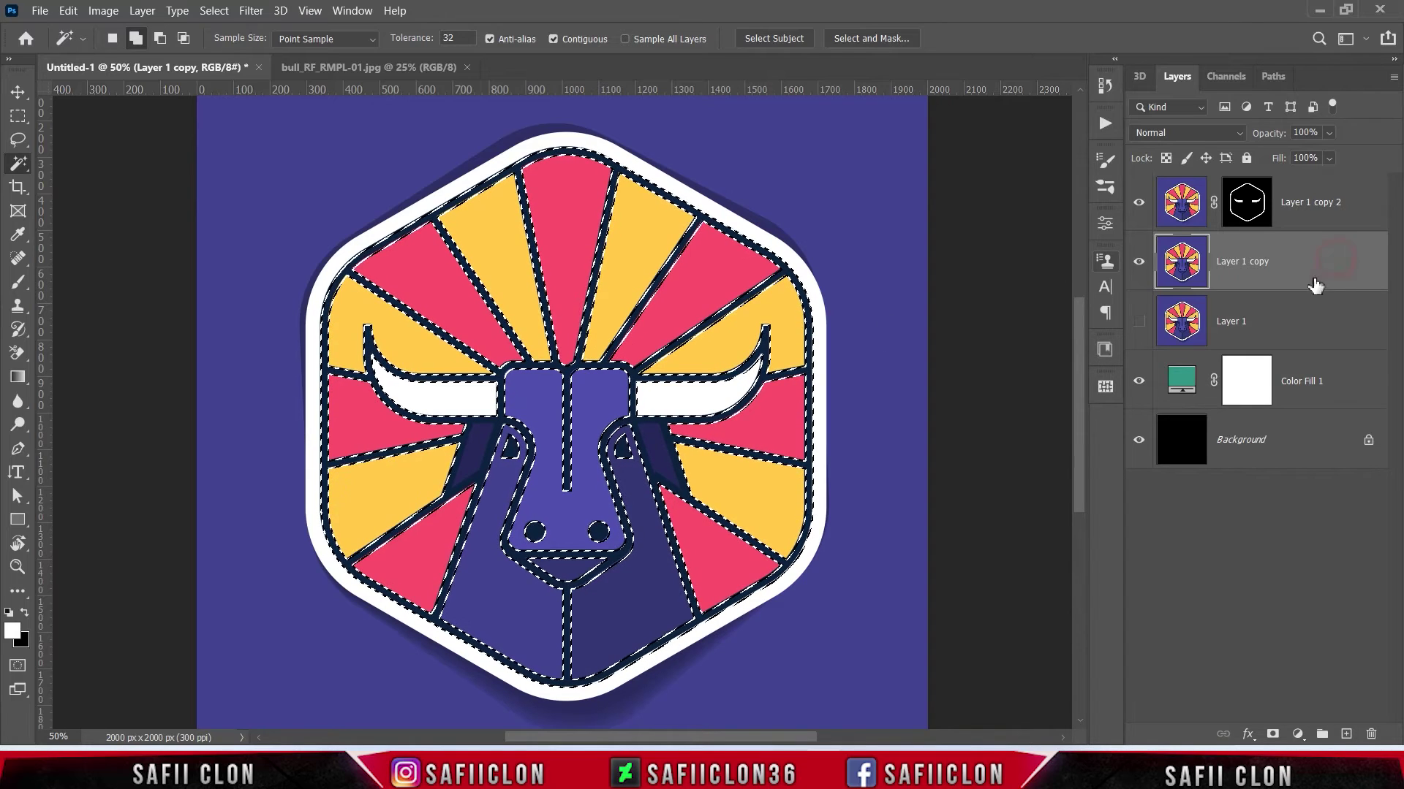
Mask Layer 1 copy to the selected dark linework and check the result by toggling its visibility.
{"action": "left_click", "coordinate": [1273, 734]}
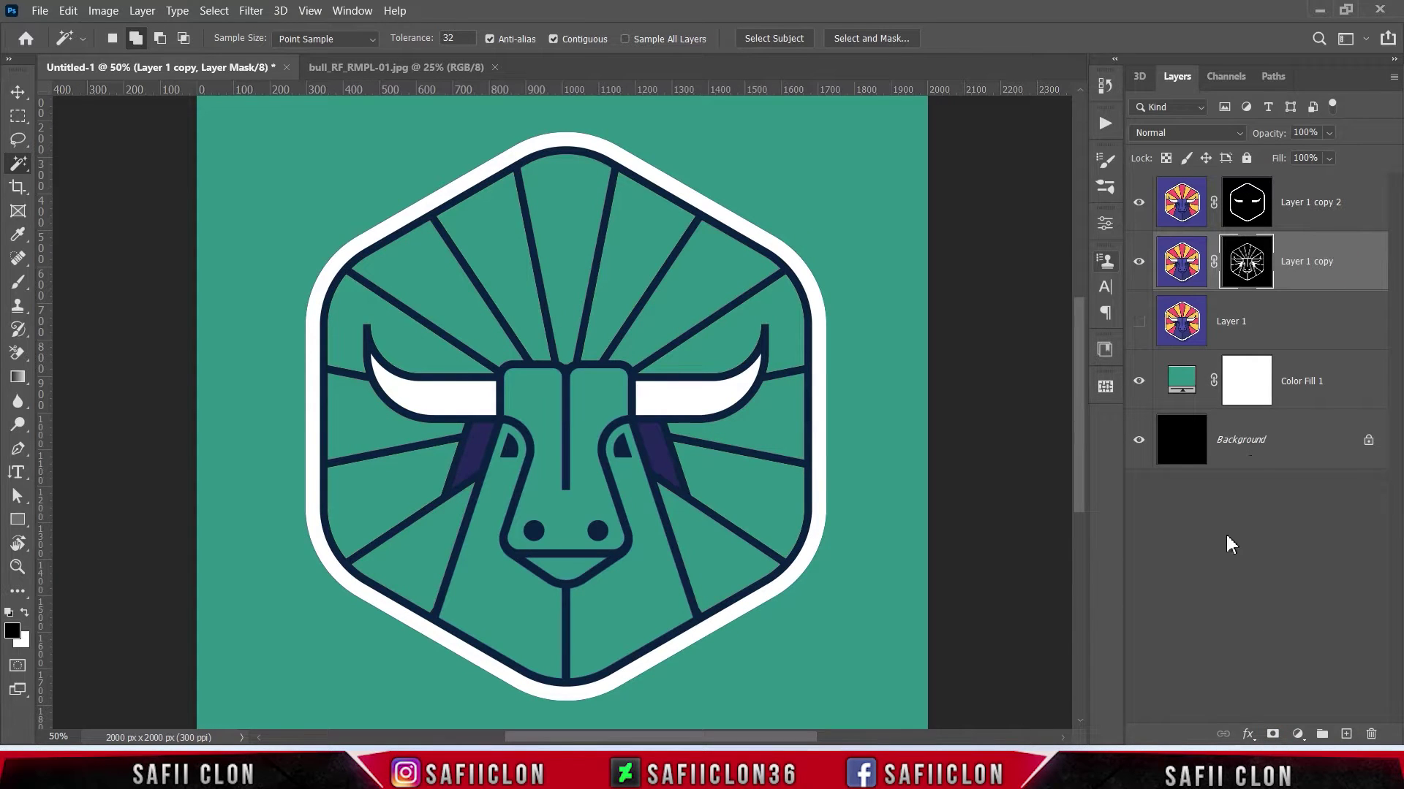
{"action": "left_click", "coordinate": [1140, 264]}
{"action": "left_click", "coordinate": [1140, 265]}
Show Layer 1 and select all its pink and yellow rays and the bull's purple face areas with the Magic Wand.
{"action": "left_click", "coordinate": [1296, 321]}
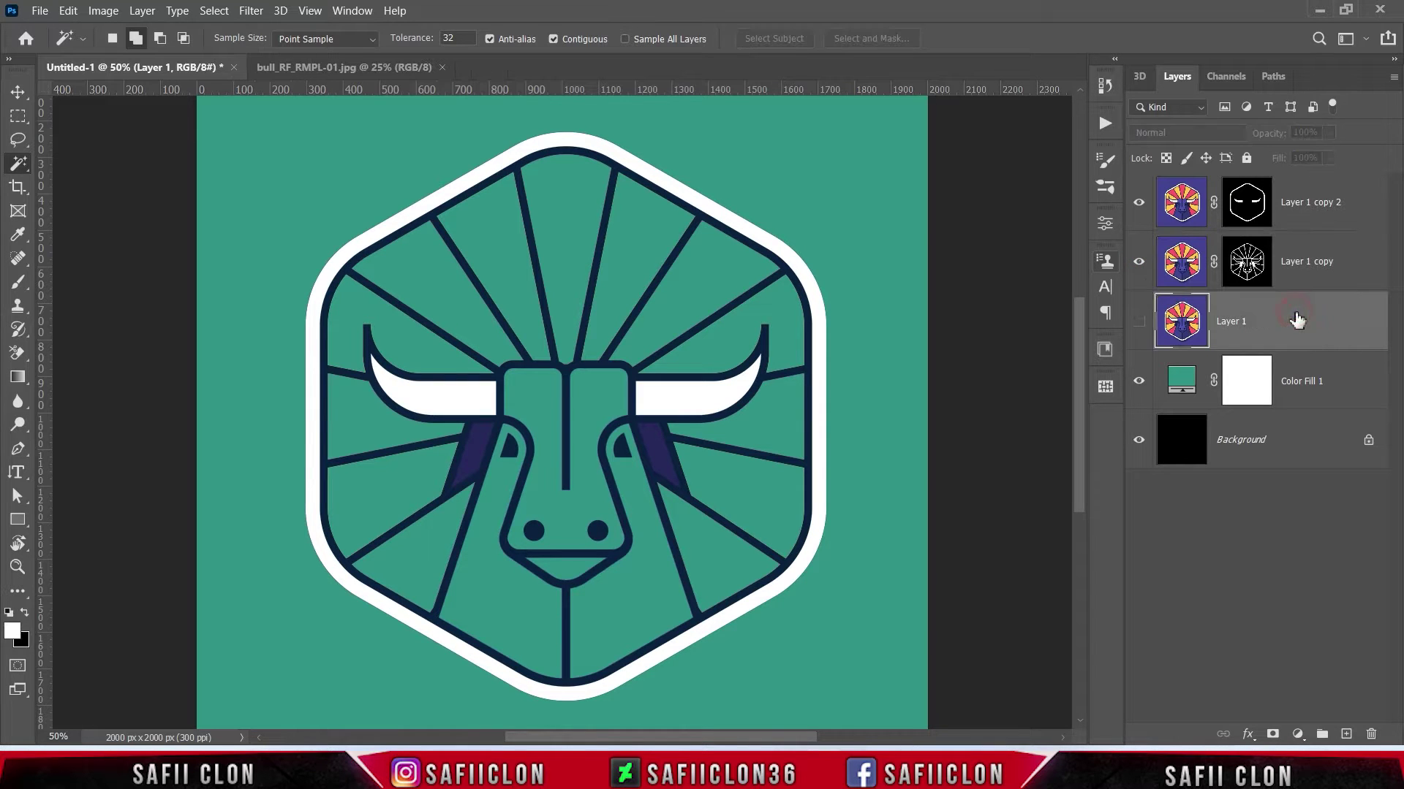
{"action": "left_click", "coordinate": [1140, 321]}
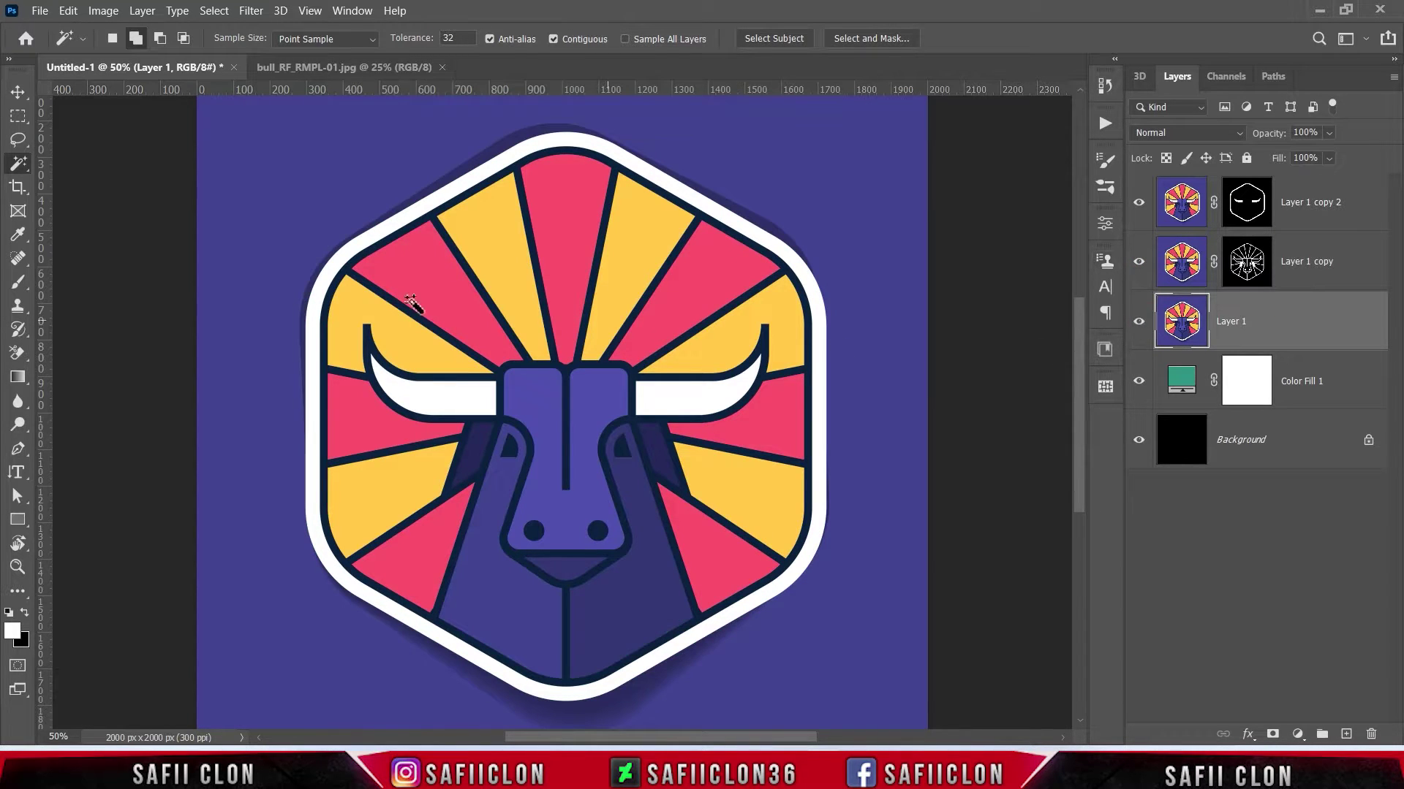
{"action": "right_click", "coordinate": [18, 163]}
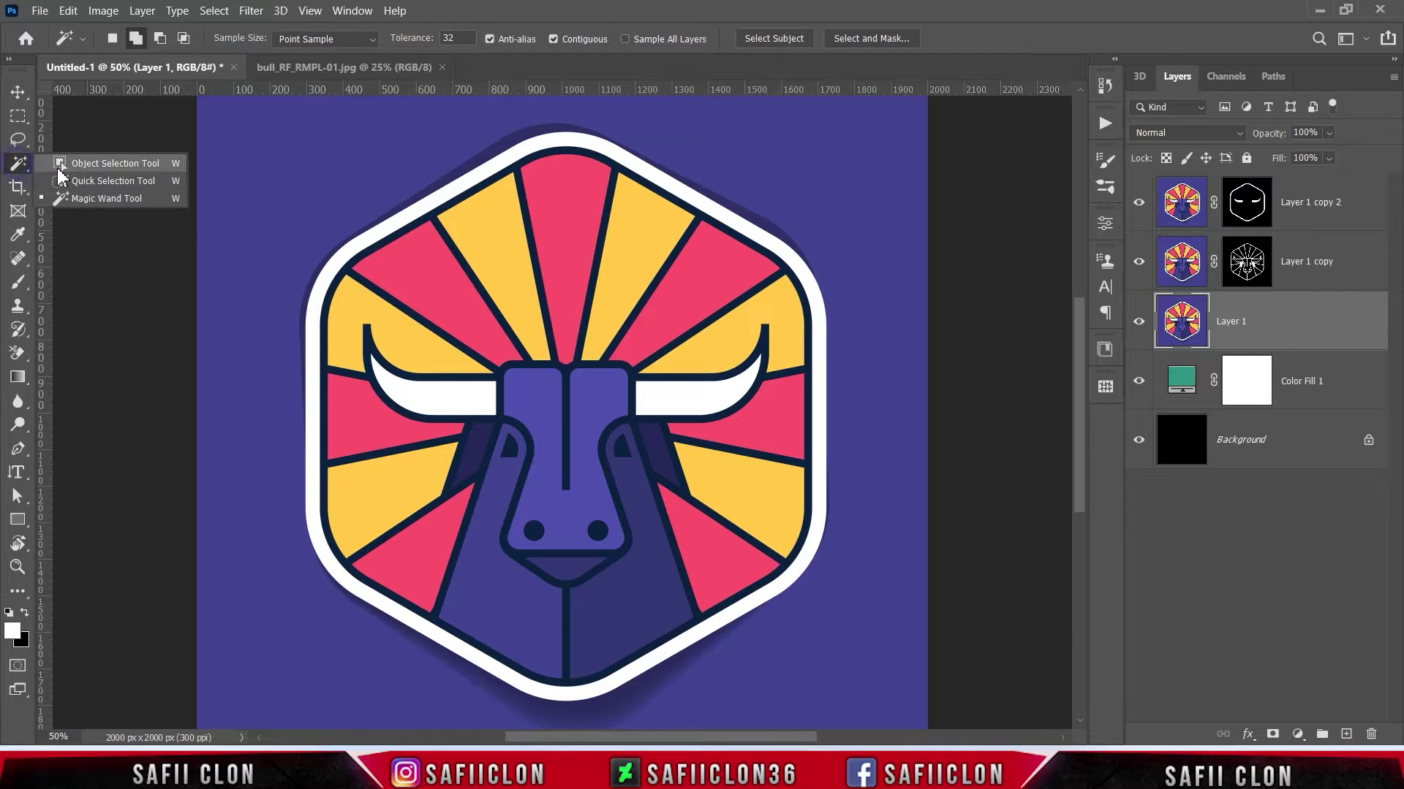
{"action": "left_click", "coordinate": [87, 195]}
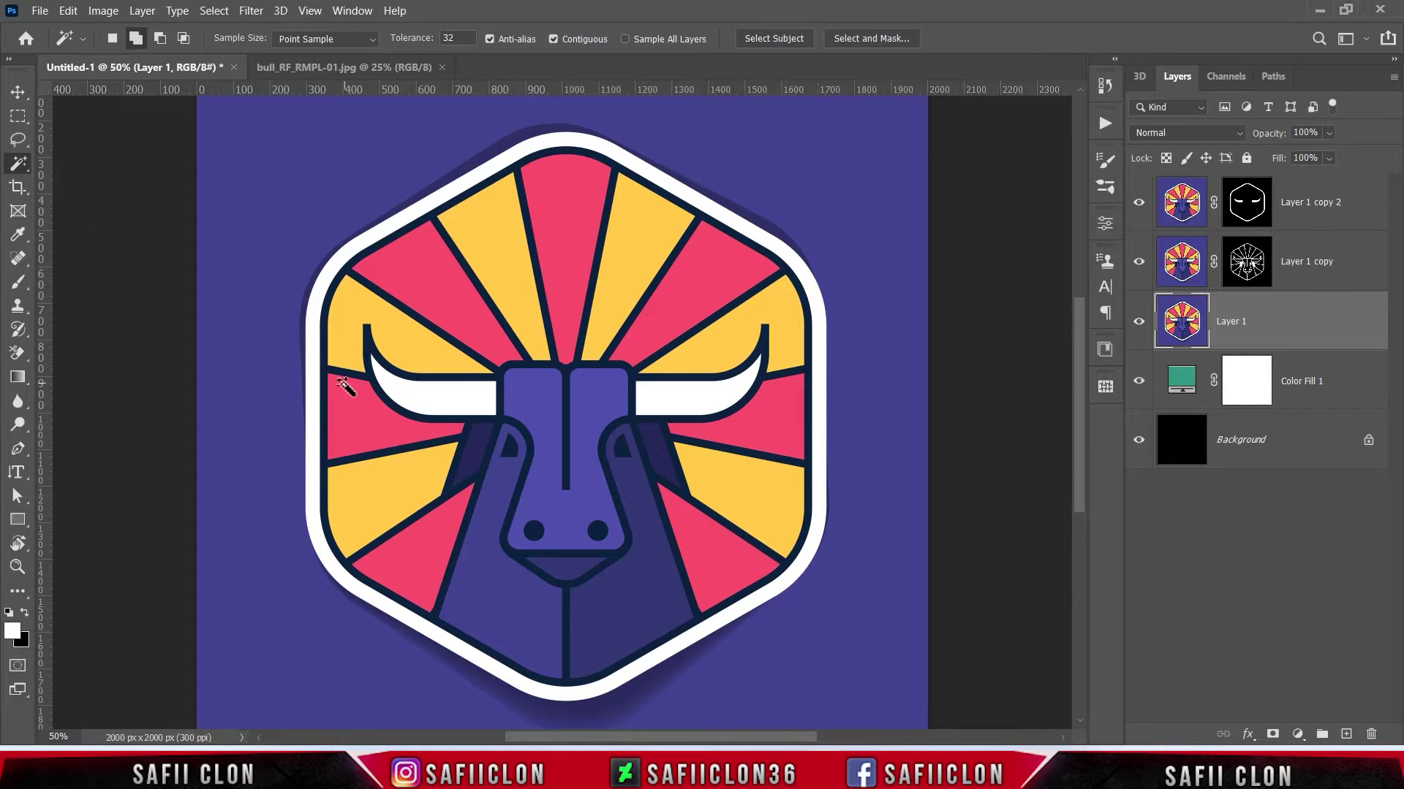
{"action": "left_click", "coordinate": [417, 569]}
{"action": "left_click", "coordinate": [373, 492]}
{"action": "left_click", "coordinate": [353, 399]}
{"action": "left_click", "coordinate": [349, 307]}
{"action": "left_click", "coordinate": [405, 280]}
{"action": "left_click", "coordinate": [501, 229]}
{"action": "left_click", "coordinate": [567, 220]}
{"action": "left_click", "coordinate": [643, 244]}
{"action": "left_click", "coordinate": [731, 263]}
{"action": "left_click", "coordinate": [775, 336]}
{"action": "left_click", "coordinate": [760, 409]}
{"action": "left_click", "coordinate": [774, 504]}
{"action": "left_click", "coordinate": [724, 556]}
{"action": "left_click", "coordinate": [621, 583]}
{"action": "left_click", "coordinate": [492, 614]}
{"action": "left_click", "coordinate": [585, 395]}
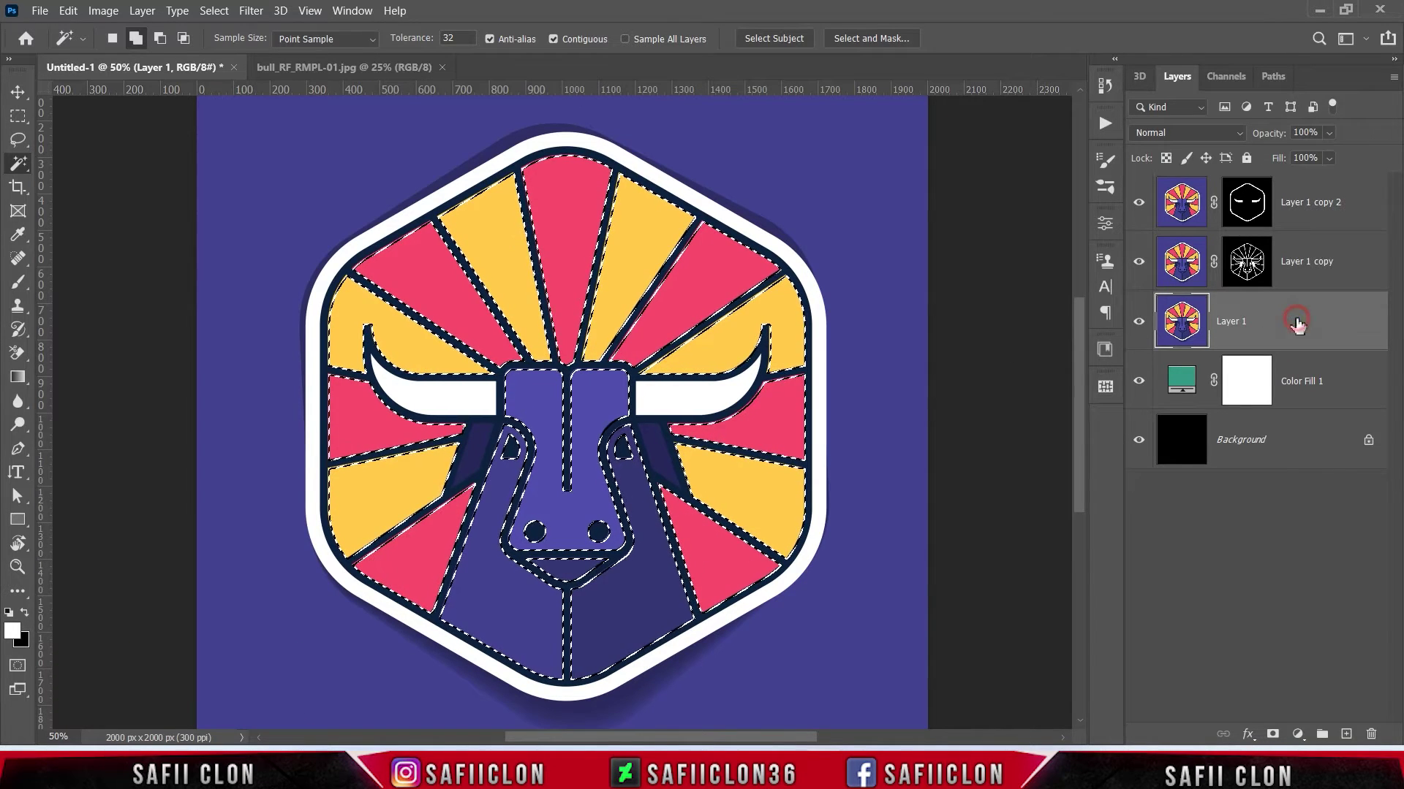
Mask Layer 1 to the selected color areas and check all three masked layers by toggling their visibility.
{"action": "left_click", "coordinate": [1272, 734]}
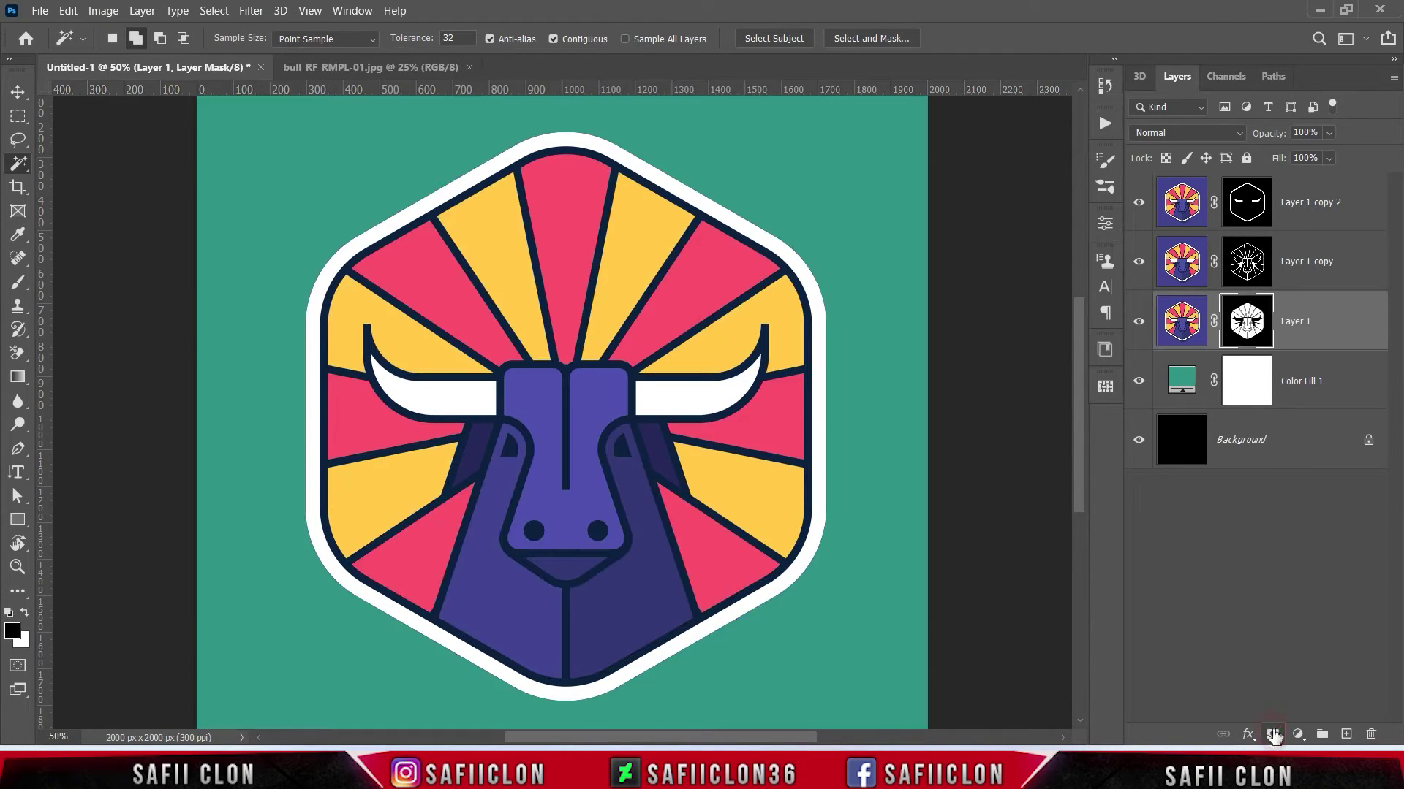
{"action": "left_click", "coordinate": [1139, 322]}
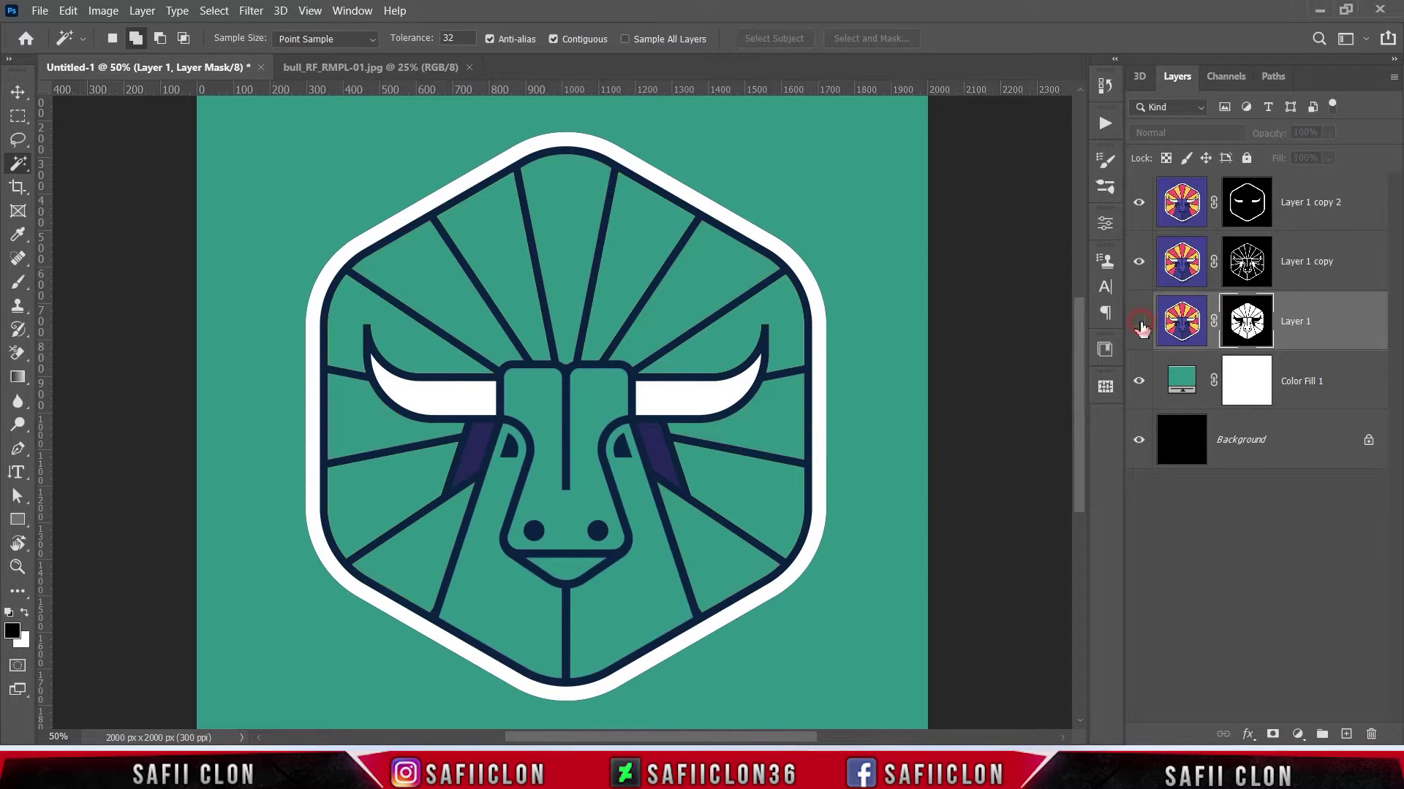
{"action": "left_click", "coordinate": [1138, 322]}
{"action": "left_click", "coordinate": [1138, 262]}
{"action": "left_click", "coordinate": [1139, 261]}
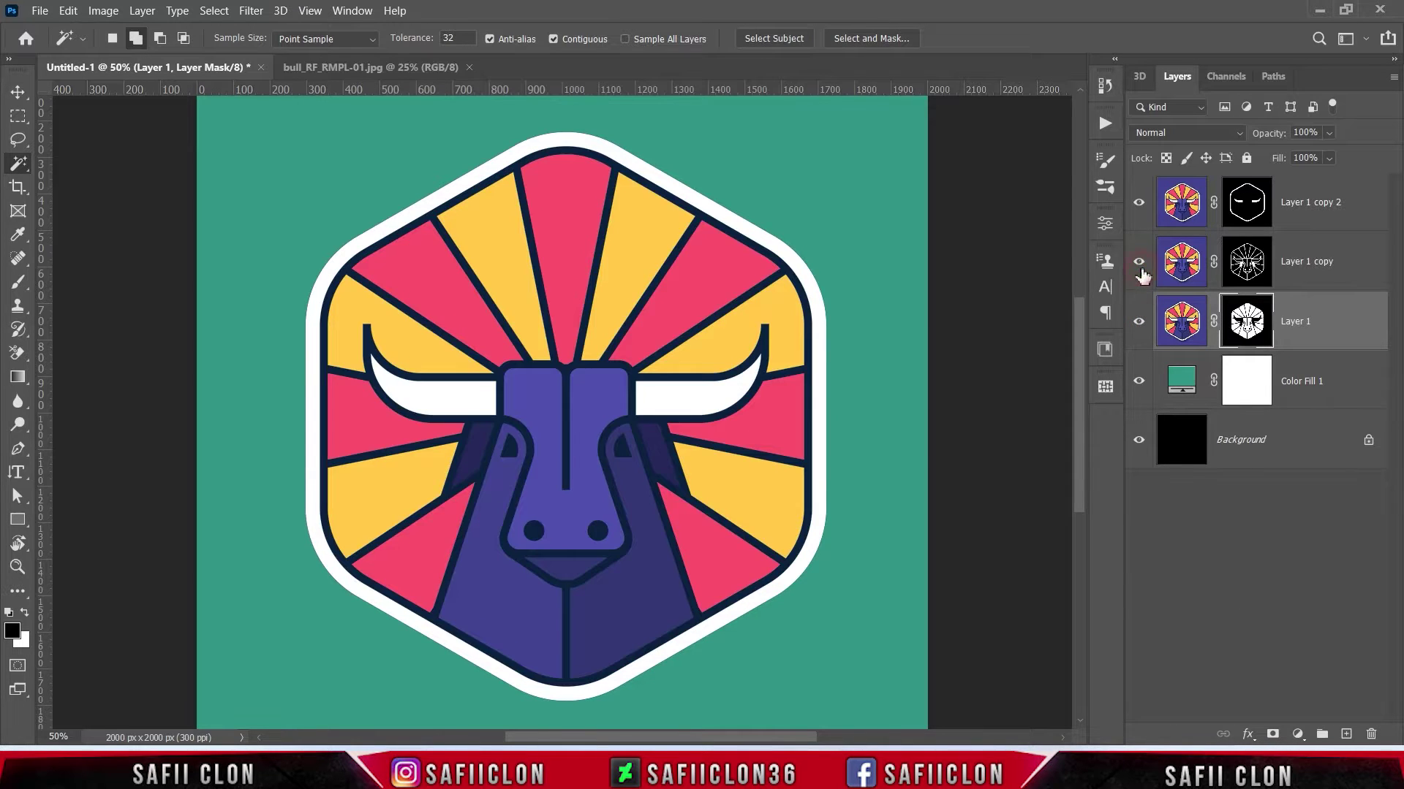
{"action": "left_click", "coordinate": [1138, 202]}
{"action": "left_click", "coordinate": [1139, 202]}
Open the blending options of Layer 1 copy 2 and enable Bevel & Emboss with the Inner Bevel style.
{"action": "left_click", "coordinate": [1361, 212]}
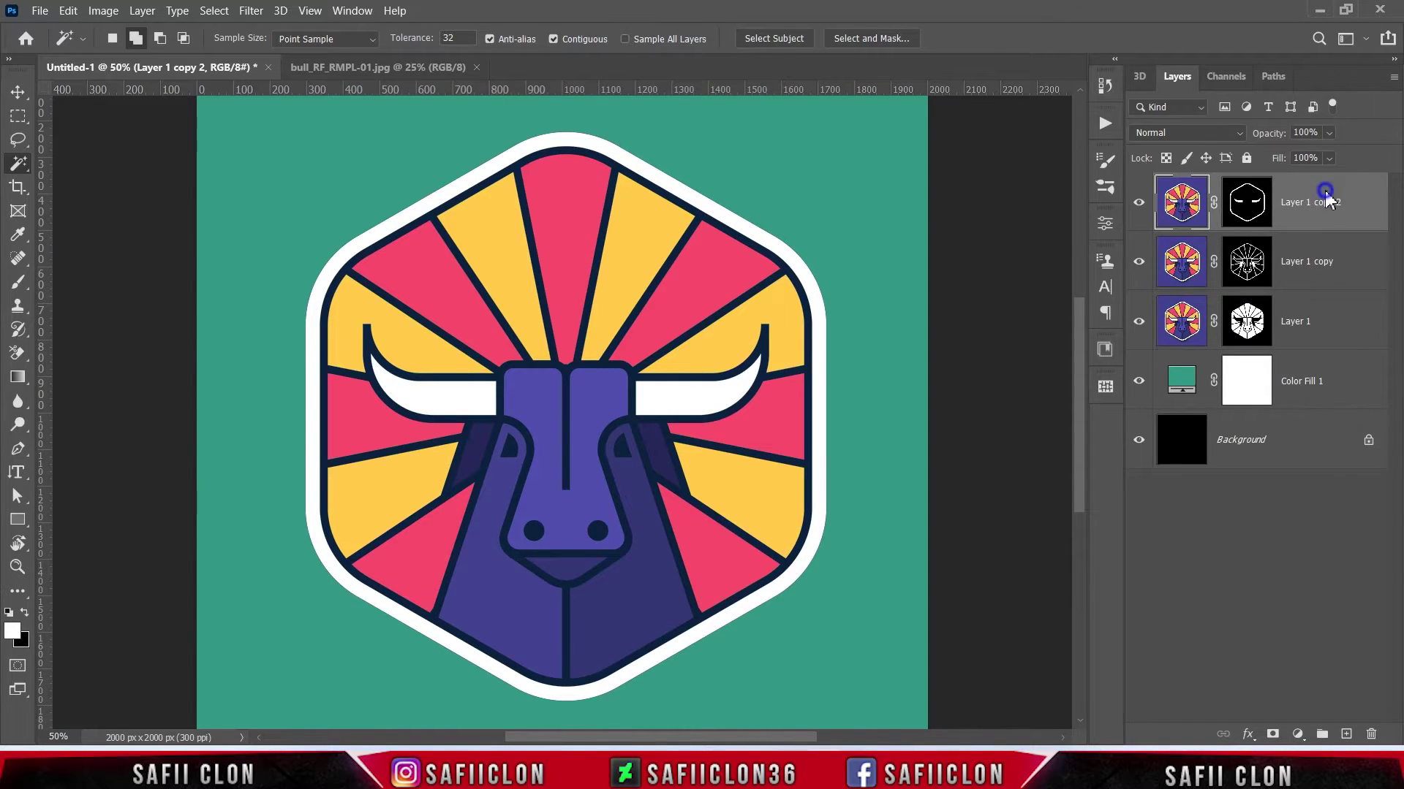
{"action": "right_click", "coordinate": [1325, 197]}
{"action": "left_click", "coordinate": [1170, 14]}
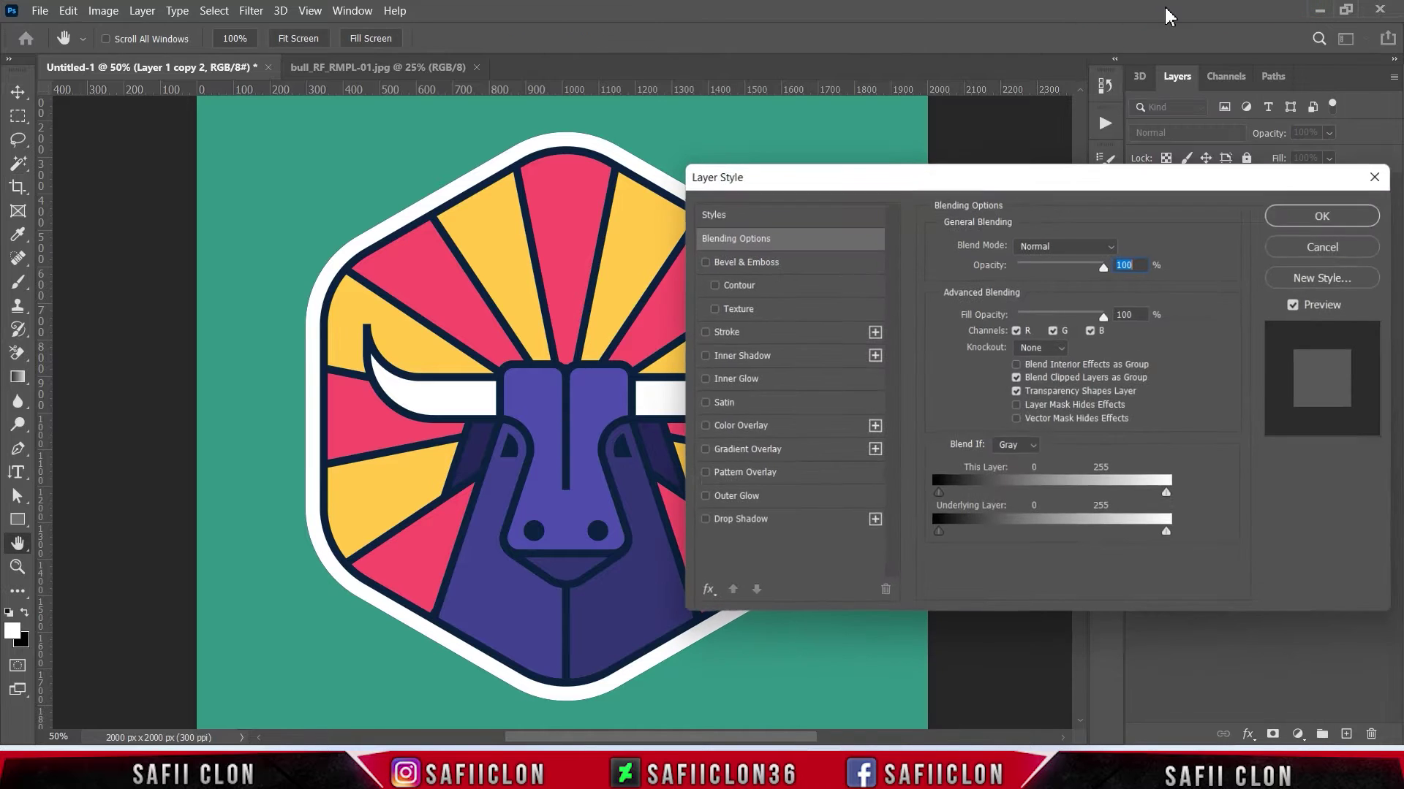
{"action": "left_click_drag", "start_coordinate": [857, 184], "coordinate": [959, 187]}
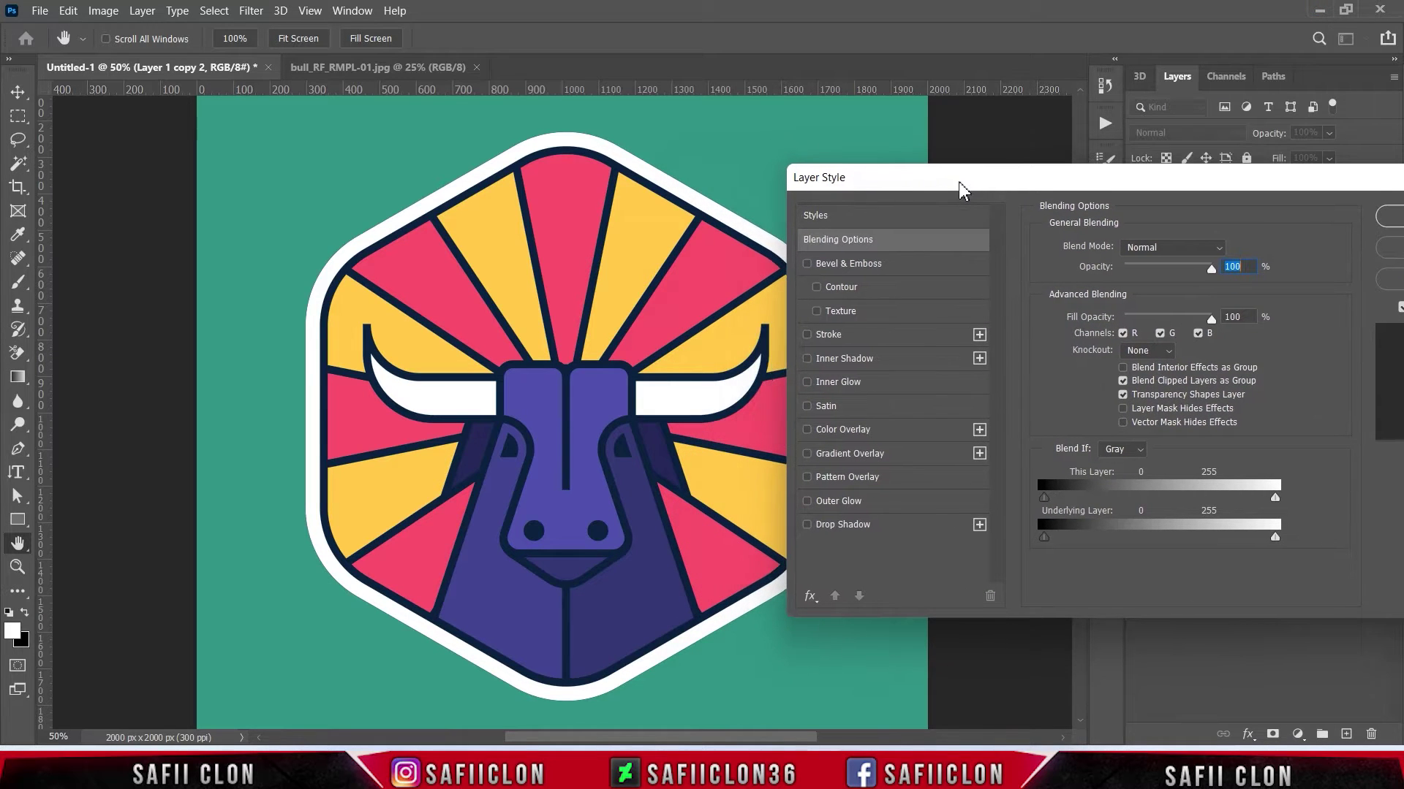
{"action": "left_click", "coordinate": [870, 266]}
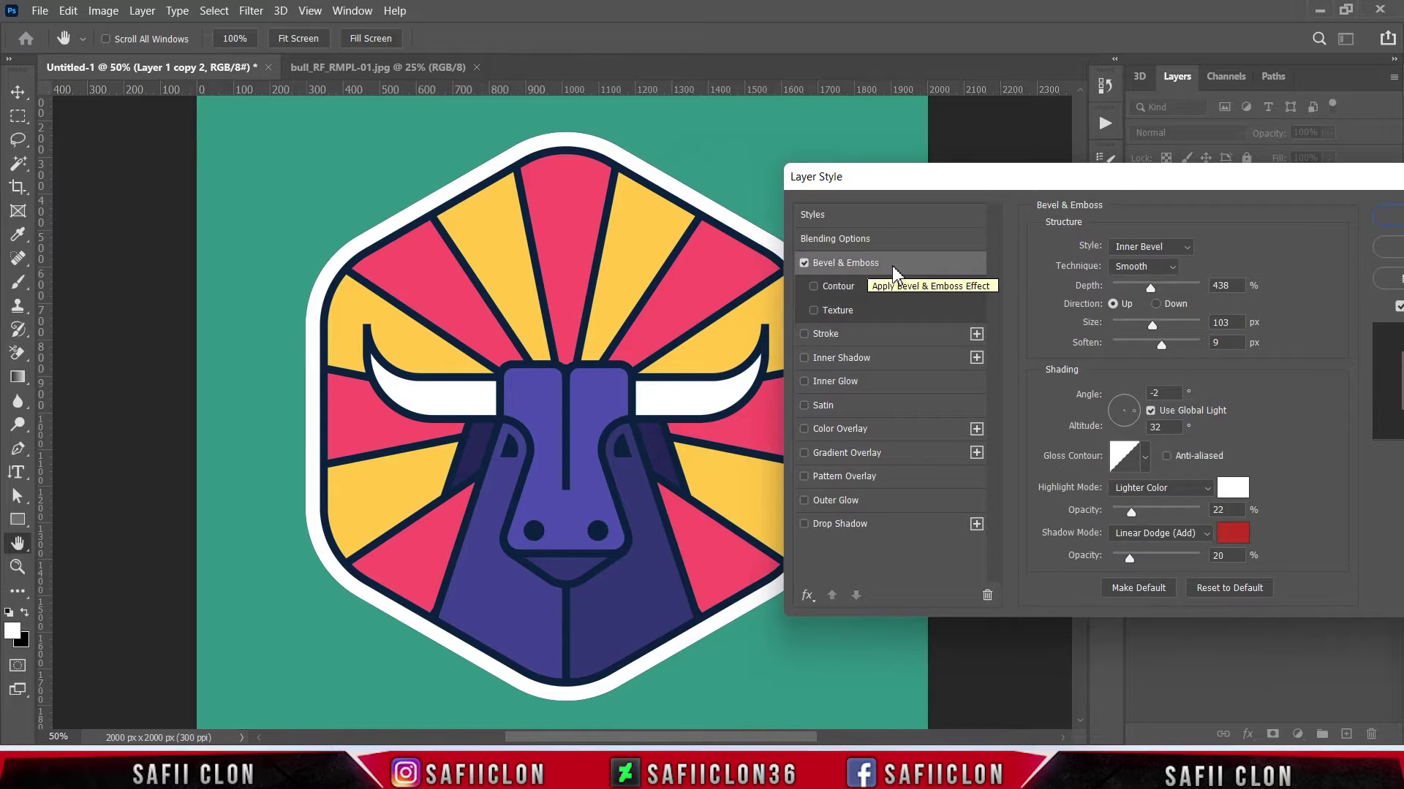
{"action": "left_click", "coordinate": [1172, 252]}
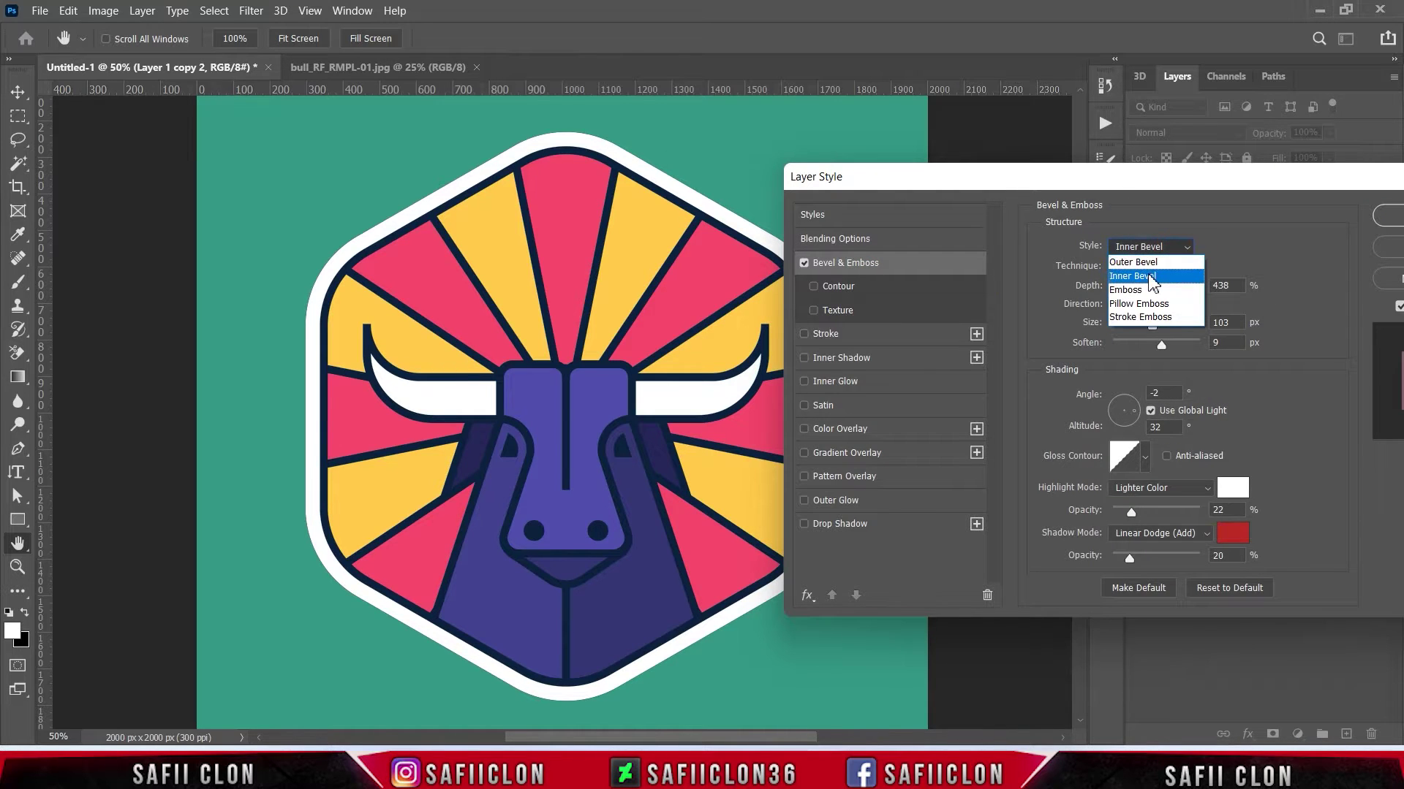
{"action": "left_click", "coordinate": [1149, 277]}
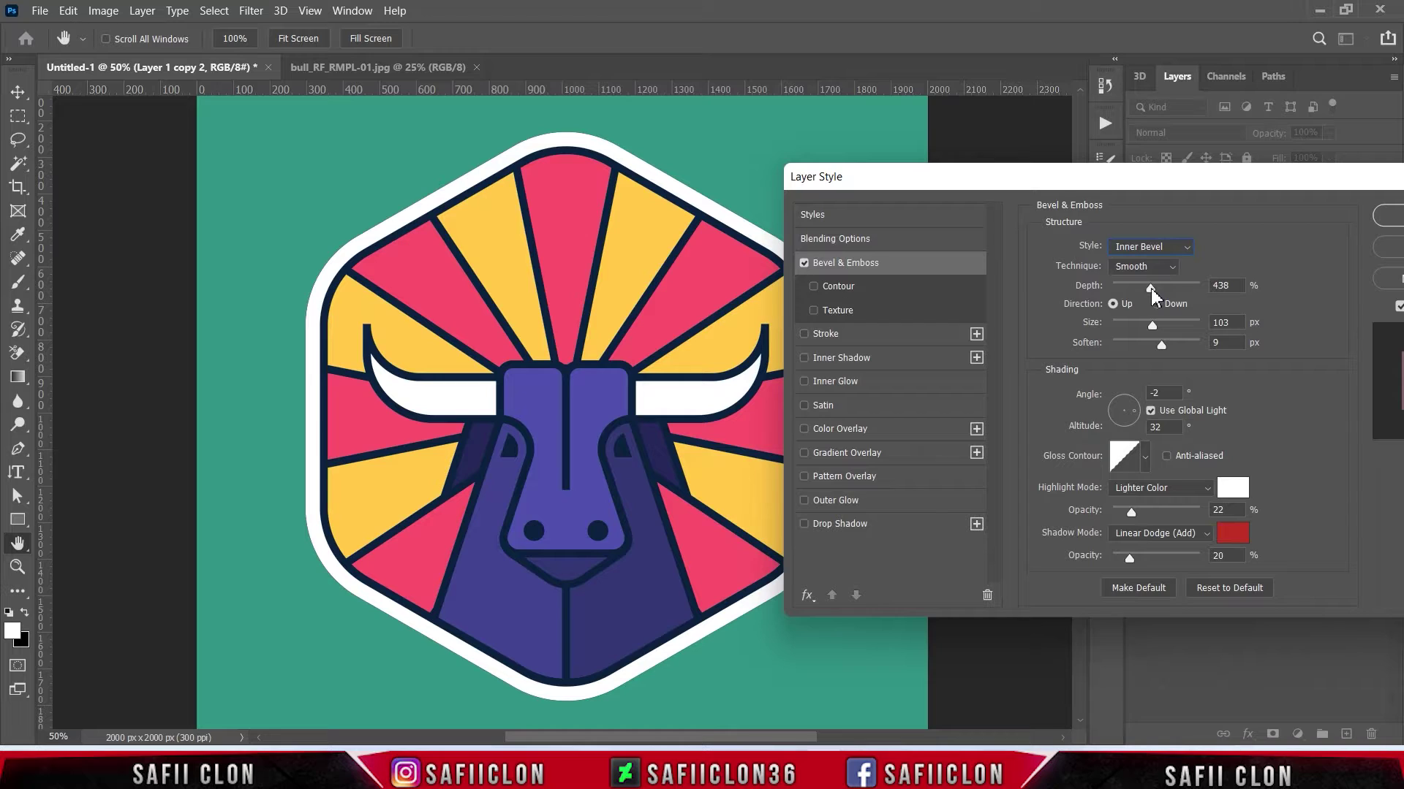
Set the bevel structure to Smooth technique, depth 1000%, direction Down, size 16 px and soften 1 px.
{"action": "left_click", "coordinate": [1153, 269]}
{"action": "left_click", "coordinate": [1148, 280]}
{"action": "left_click_drag", "start_coordinate": [1149, 288], "coordinate": [1219, 298]}
{"action": "left_click", "coordinate": [1155, 305]}
{"action": "left_click_drag", "start_coordinate": [1155, 327], "coordinate": [1129, 325]}
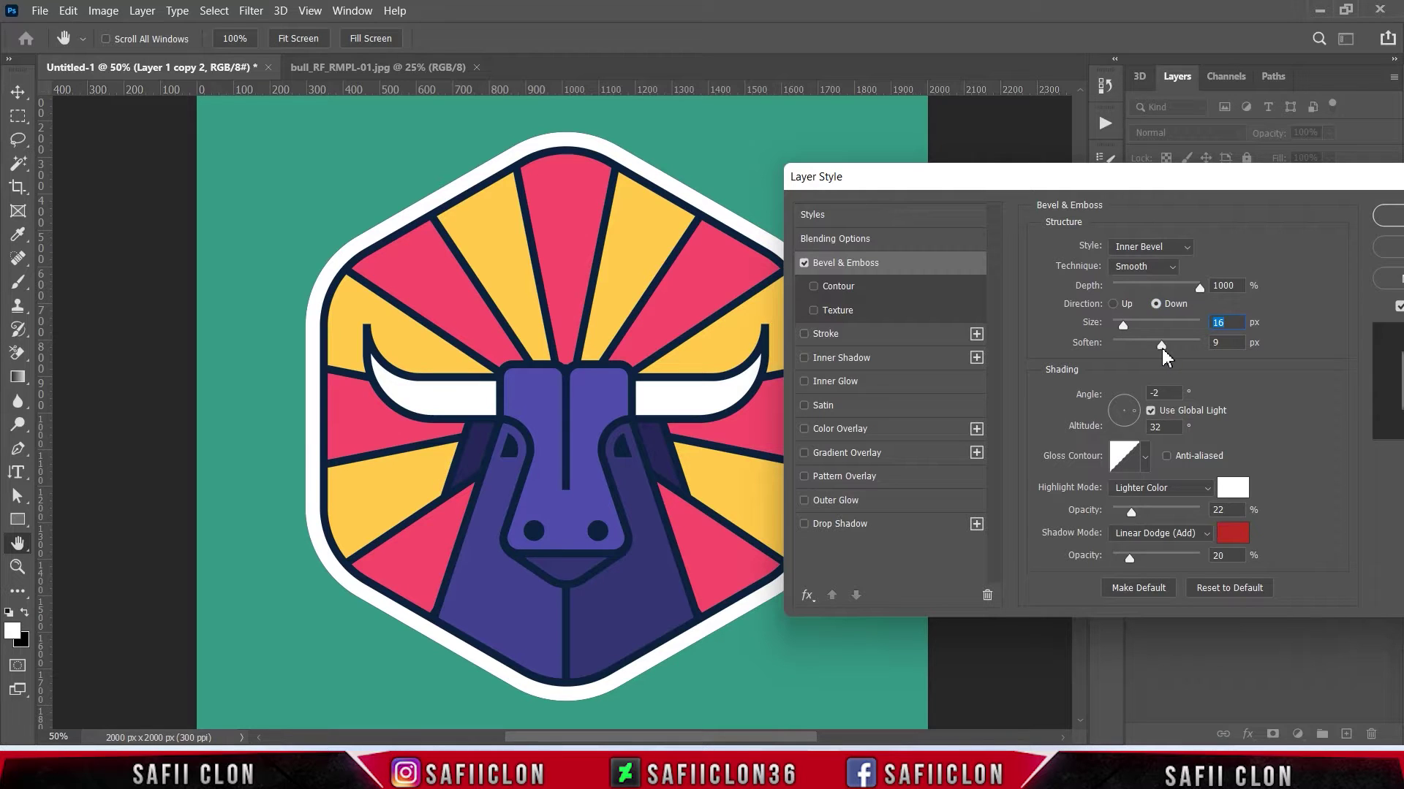
{"action": "left_click_drag", "start_coordinate": [1166, 356], "coordinate": [1132, 356]}
Set the bevel shading to angle 138°, altitude 26°, an S-curved gloss contour and a white Lighter Color highlight at 40% opacity.
{"action": "left_click", "coordinate": [1146, 461]}
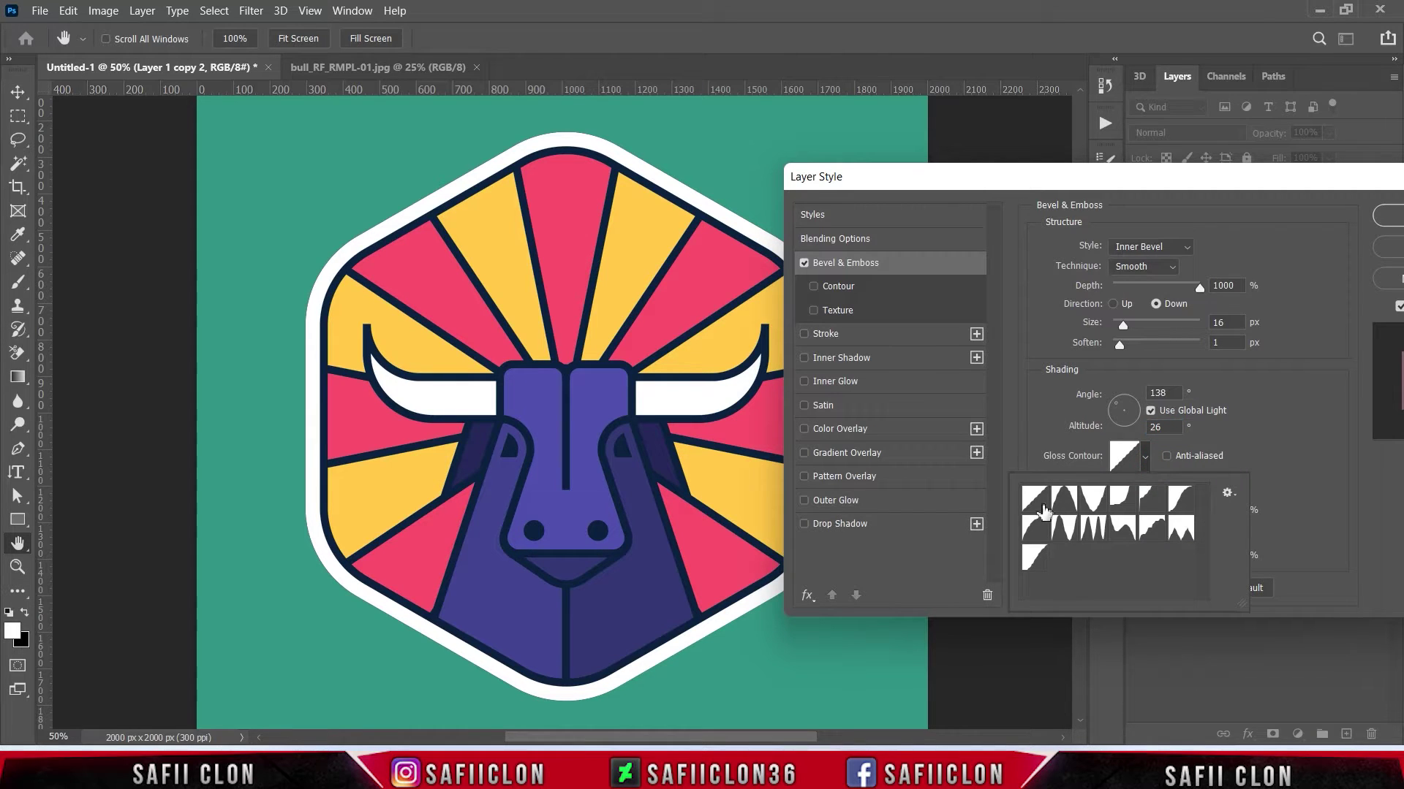
{"action": "left_click", "coordinate": [1179, 500]}
{"action": "left_click", "coordinate": [1146, 460]}
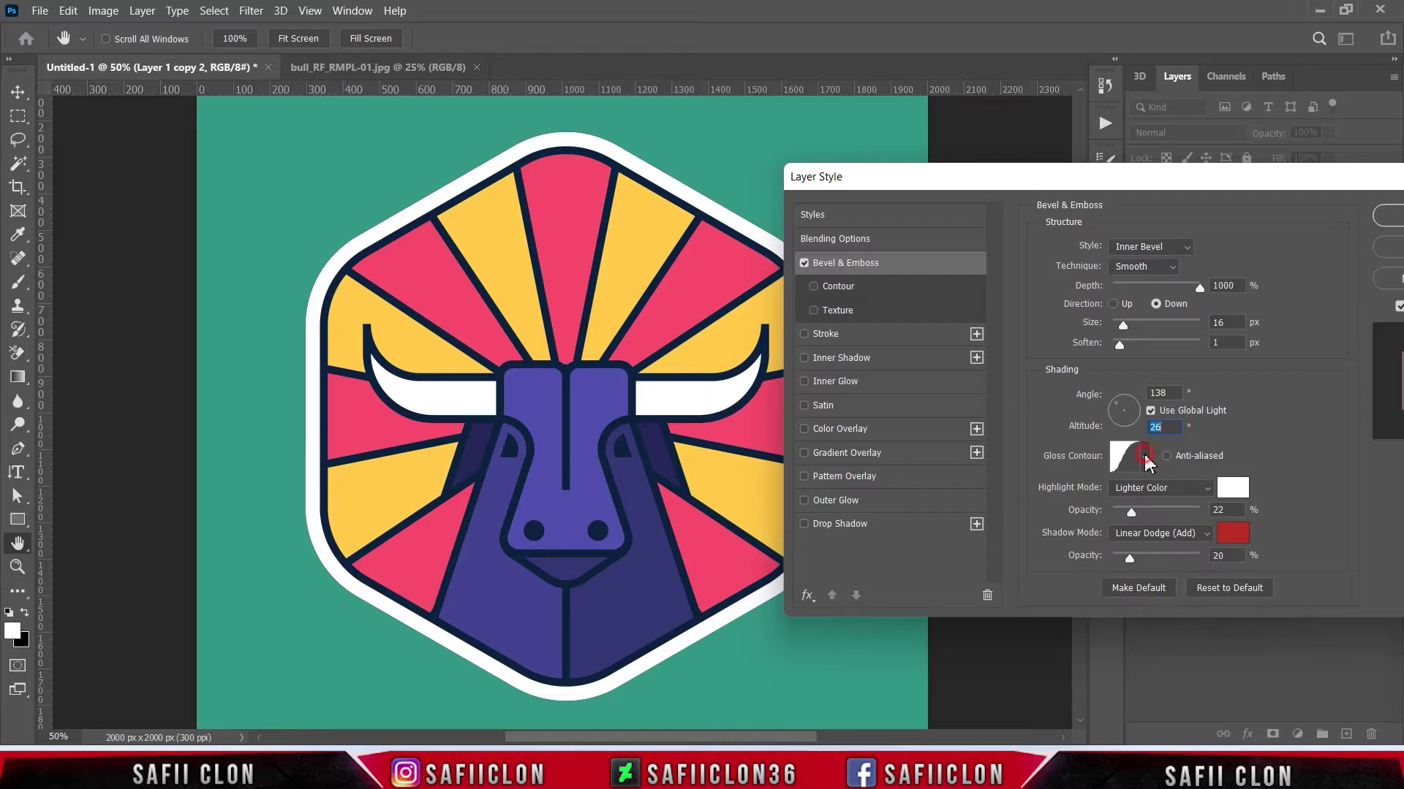
{"action": "left_click", "coordinate": [1196, 498]}
{"action": "left_click", "coordinate": [1197, 500]}
{"action": "left_click", "coordinate": [1228, 489]}
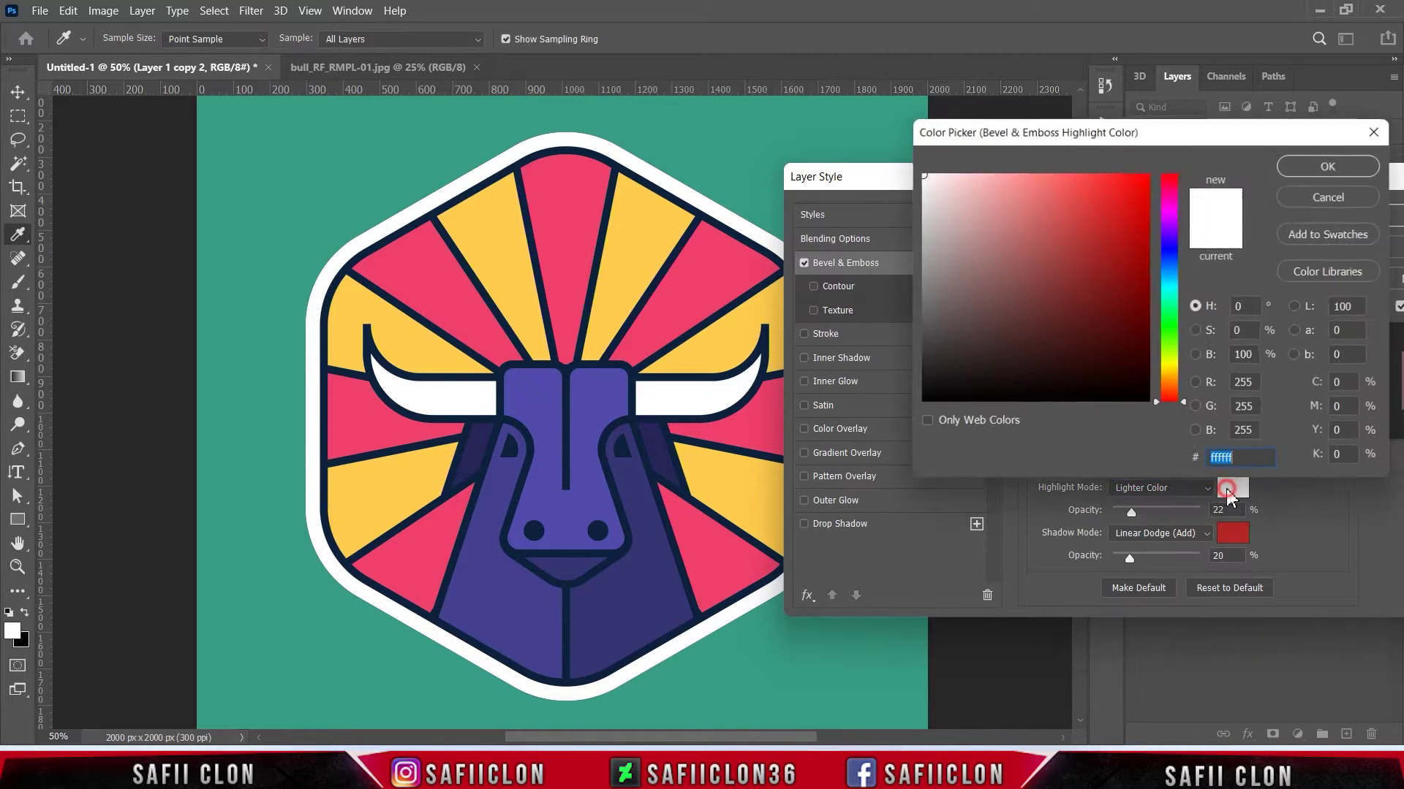
{"action": "left_click", "coordinate": [1331, 160]}
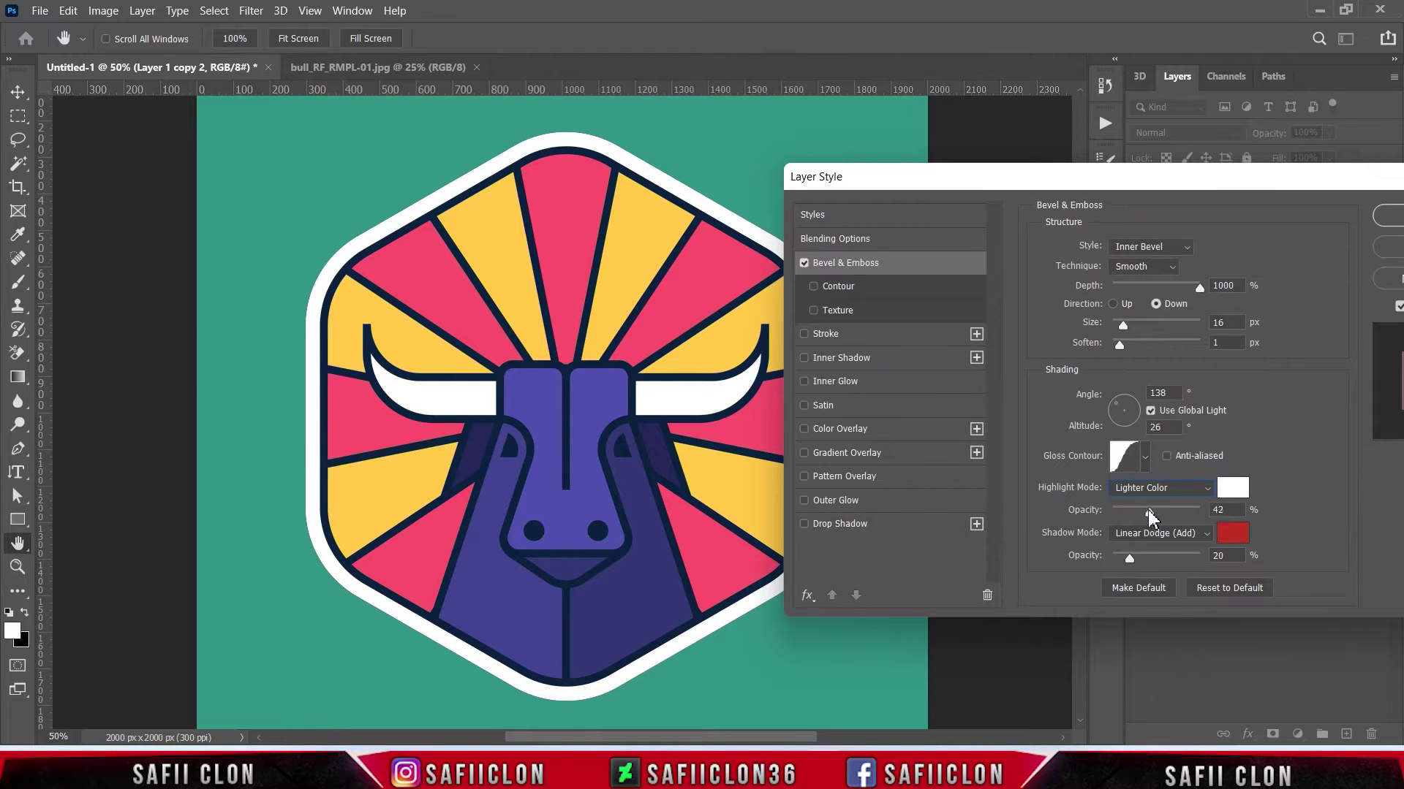
Set the bevel shadow to Linear Burn mode with color 000000 at 61% opacity.
{"action": "left_click", "coordinate": [1162, 534]}
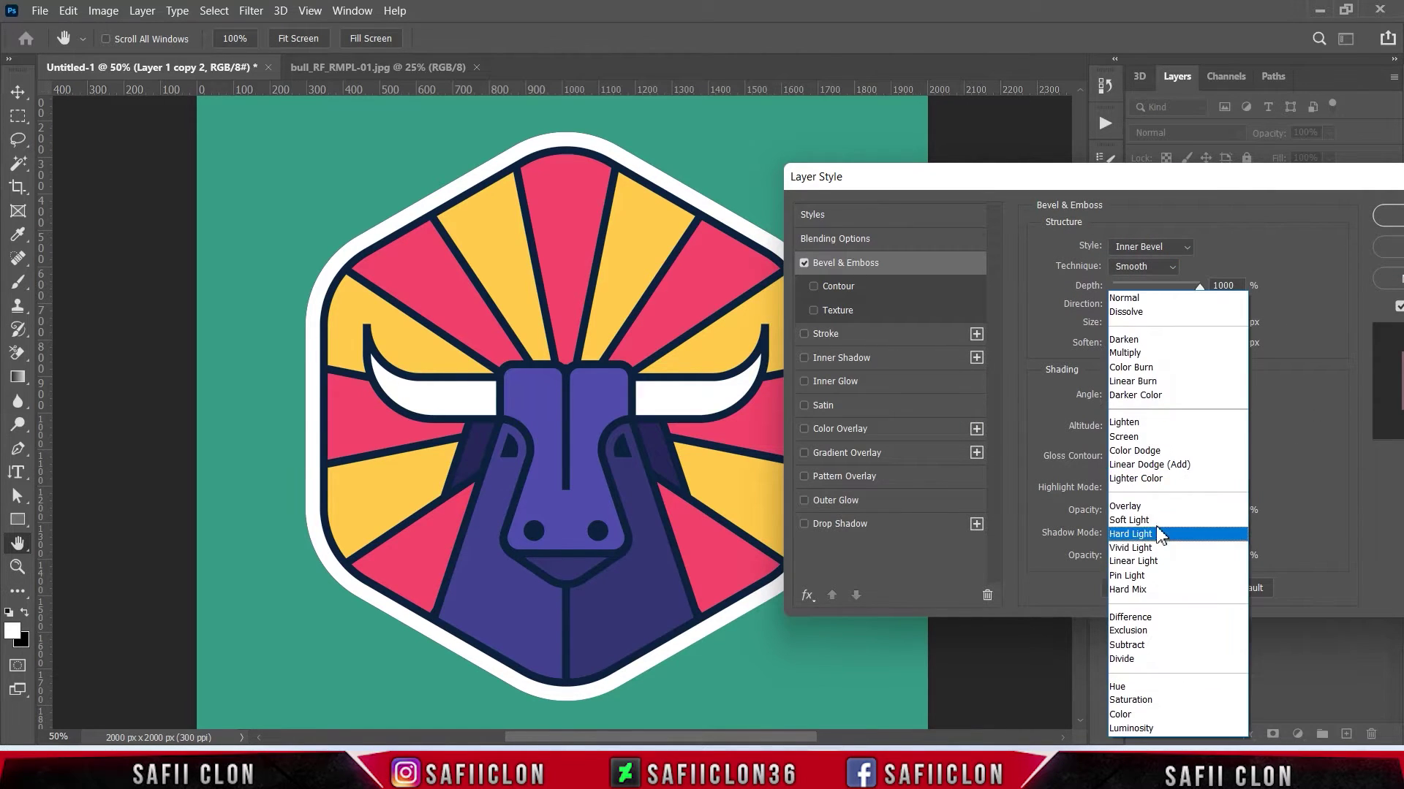
{"action": "left_click", "coordinate": [1133, 382]}
{"action": "left_click", "coordinate": [1233, 535]}
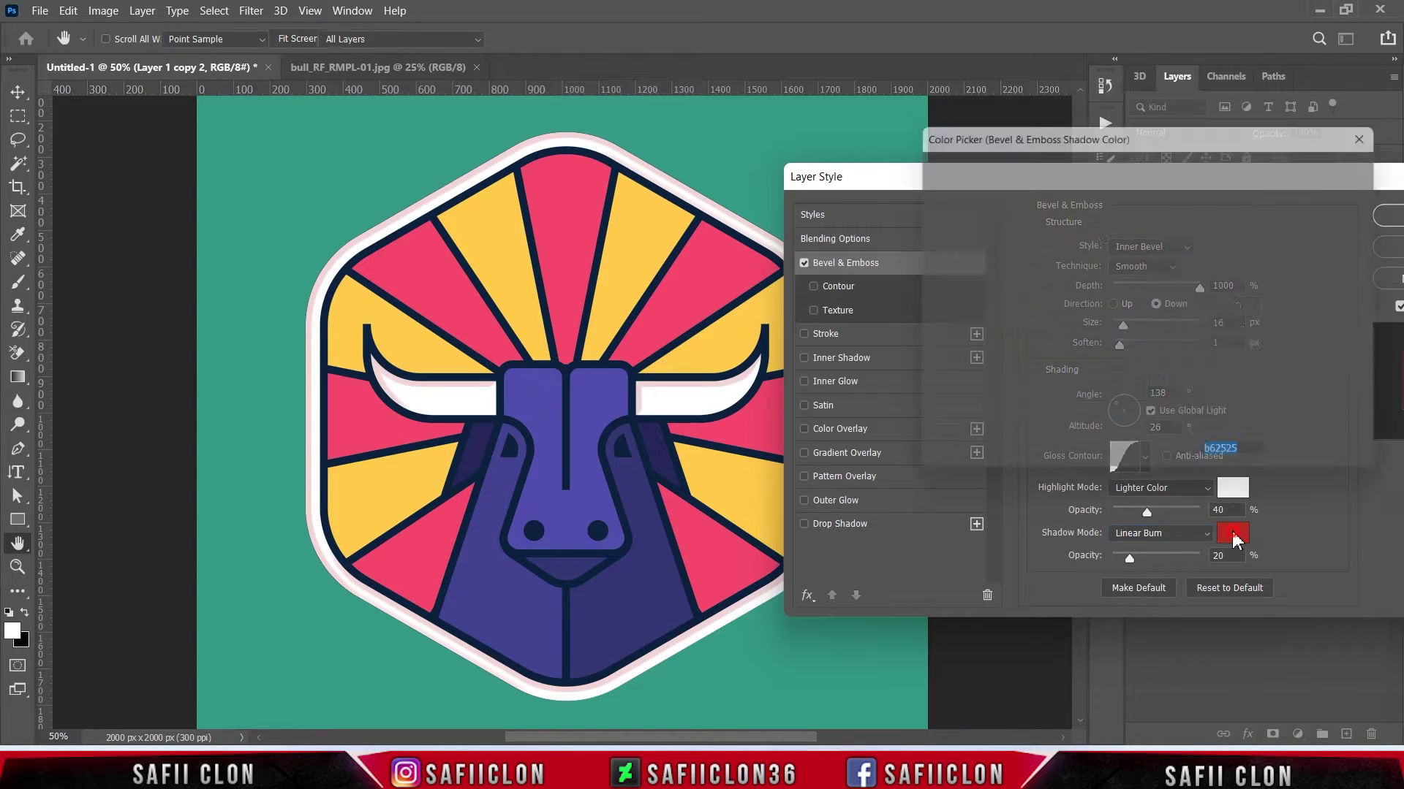
{"action": "type", "text": "000000"}
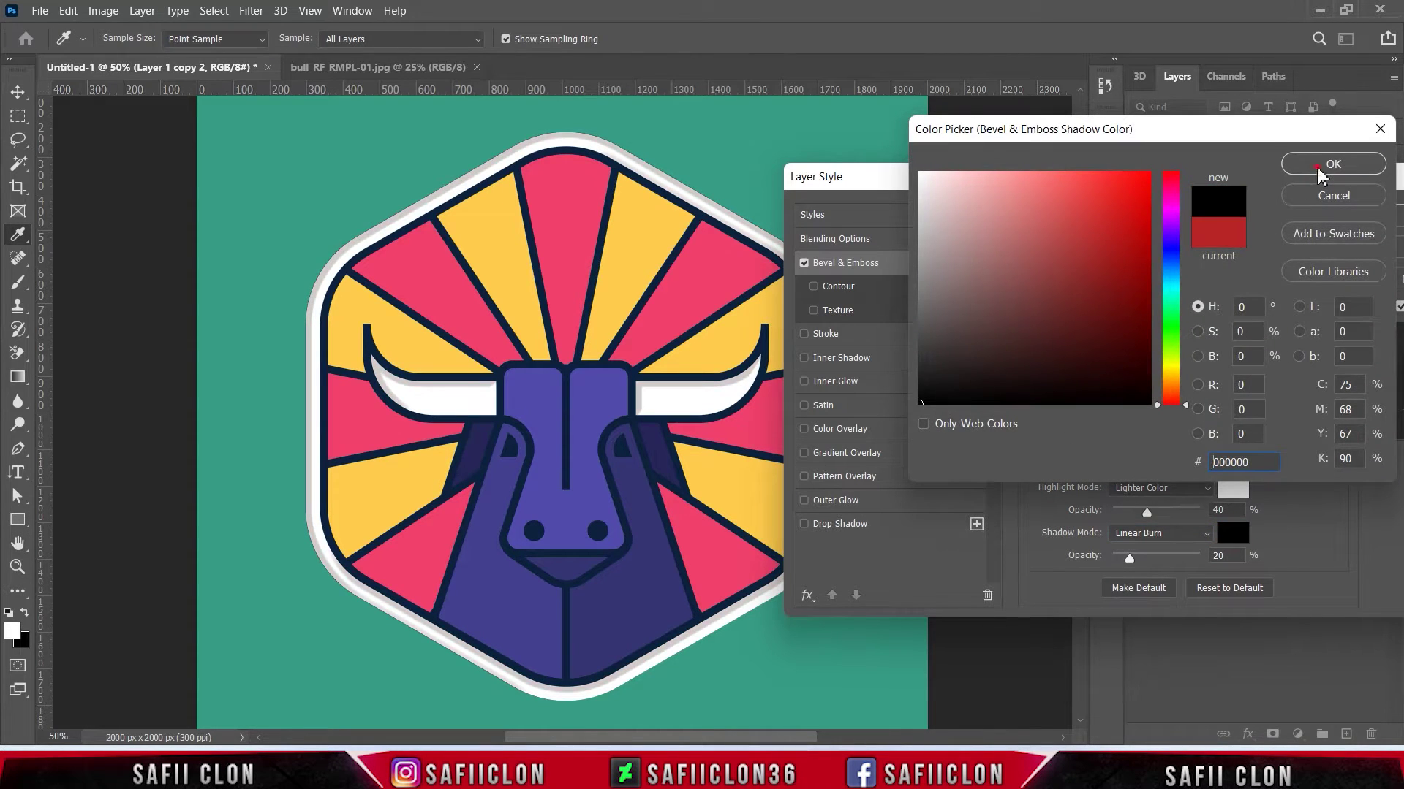
{"action": "left_click", "coordinate": [1319, 169]}
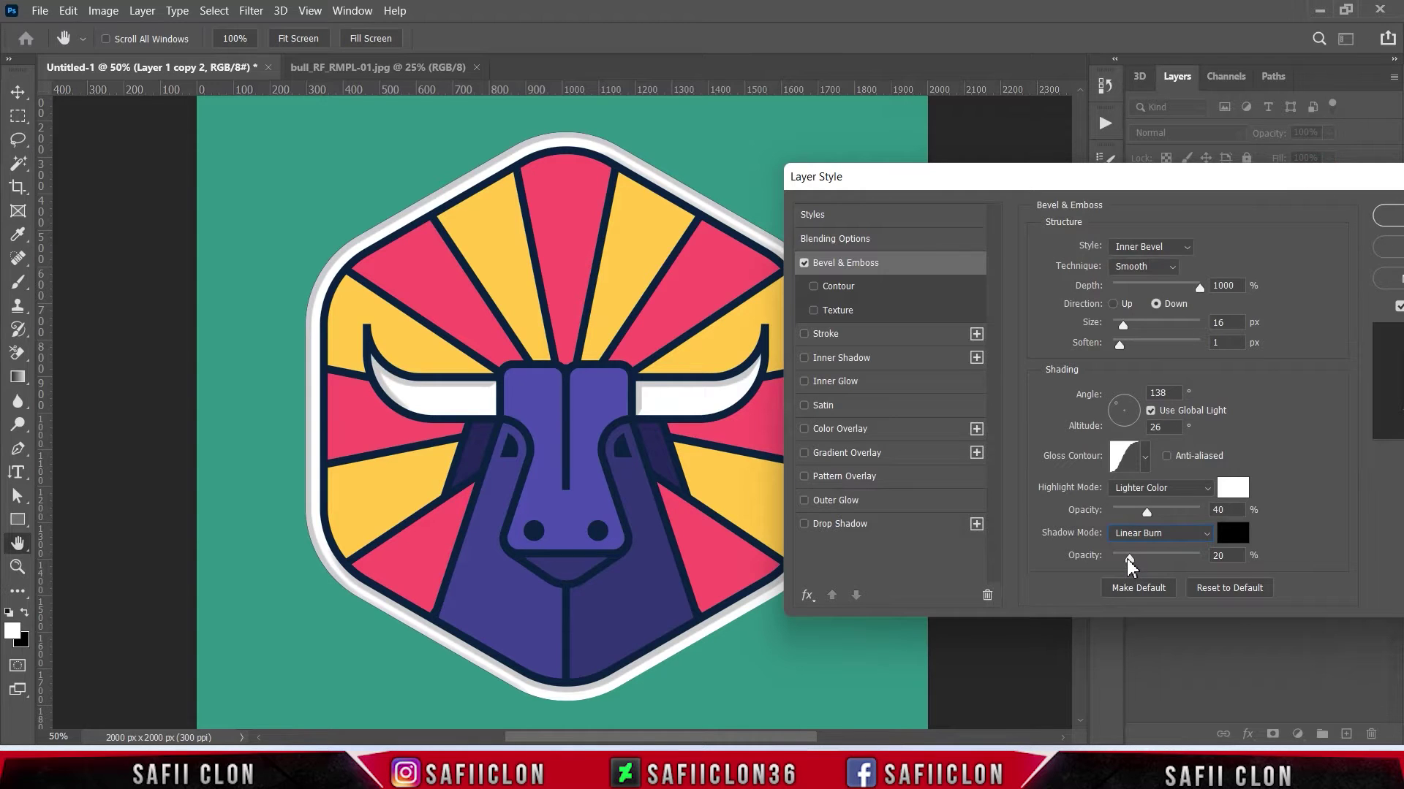
{"action": "left_click_drag", "start_coordinate": [1131, 565], "coordinate": [1170, 561]}
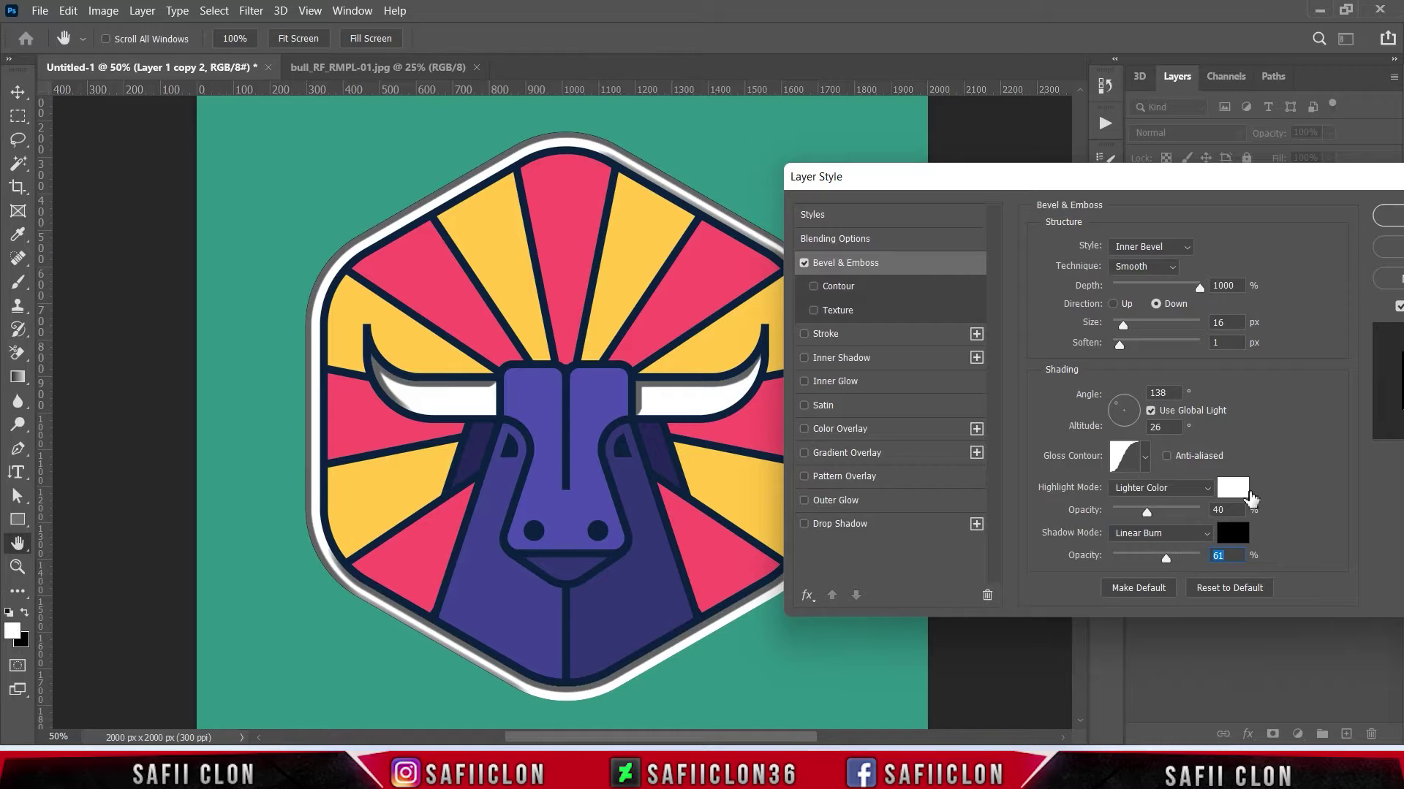
Enable the bevel's Contour option with the rounded stepped curve and a range of 70%.
{"action": "left_click", "coordinate": [841, 287]}
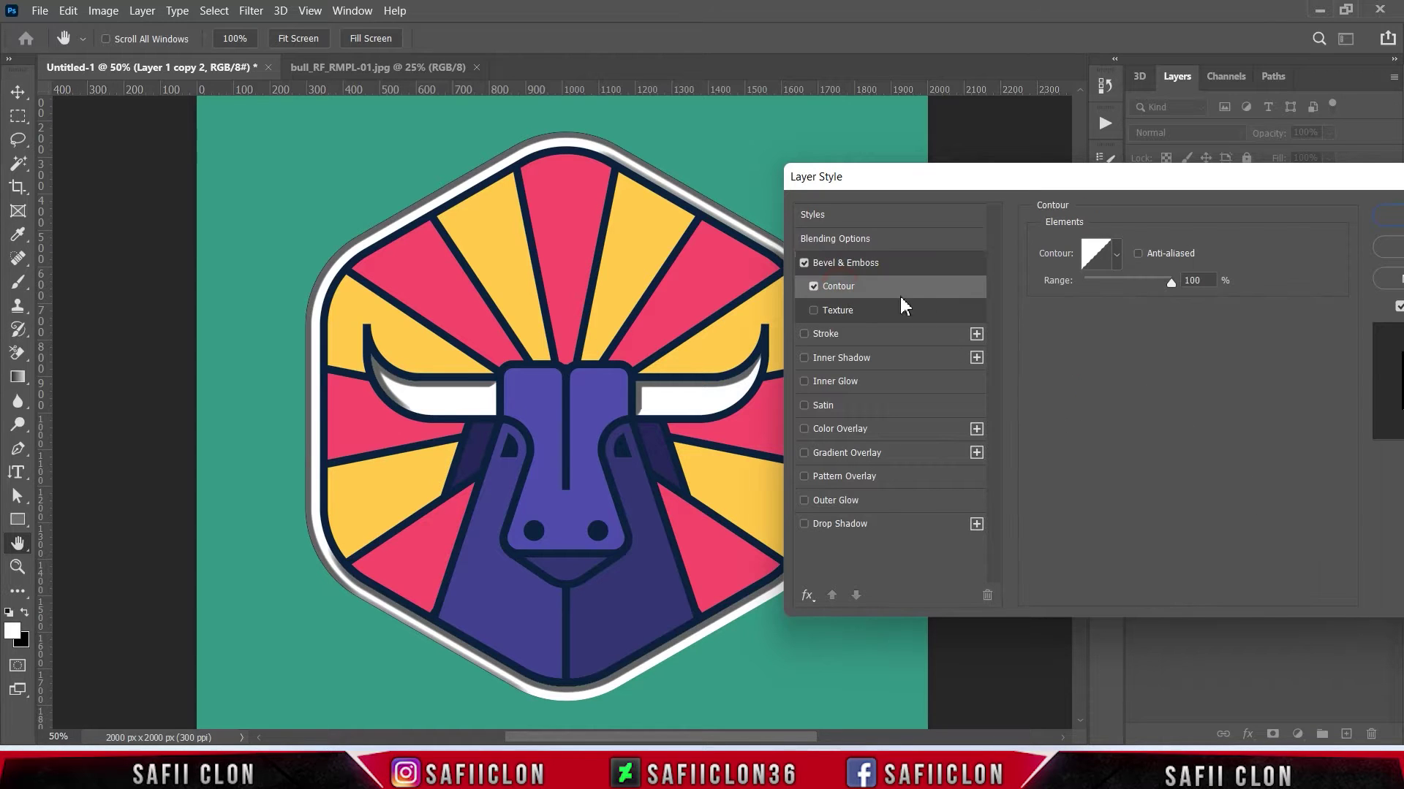
{"action": "left_click", "coordinate": [1116, 254]}
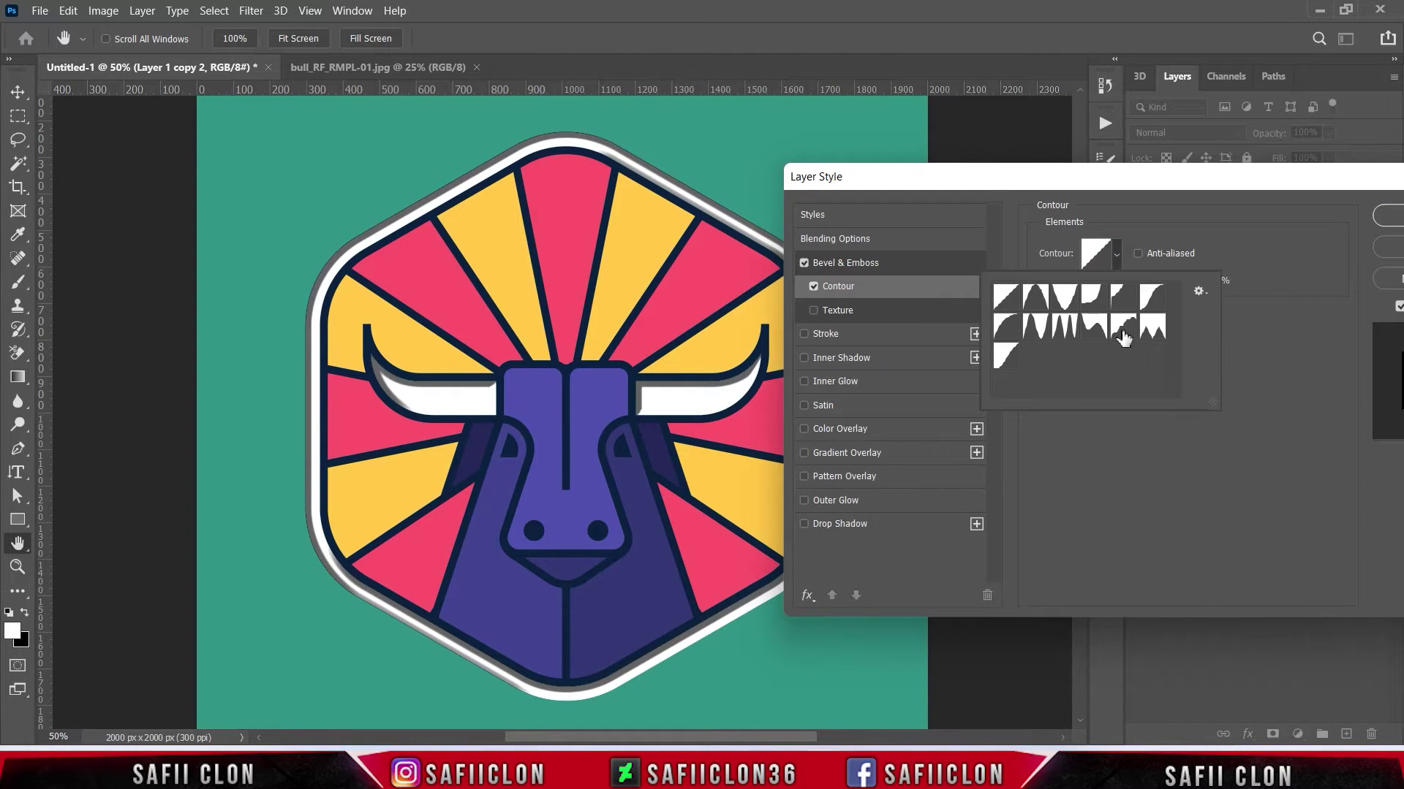
{"action": "left_click", "coordinate": [1124, 328]}
{"action": "left_click", "coordinate": [1117, 257]}
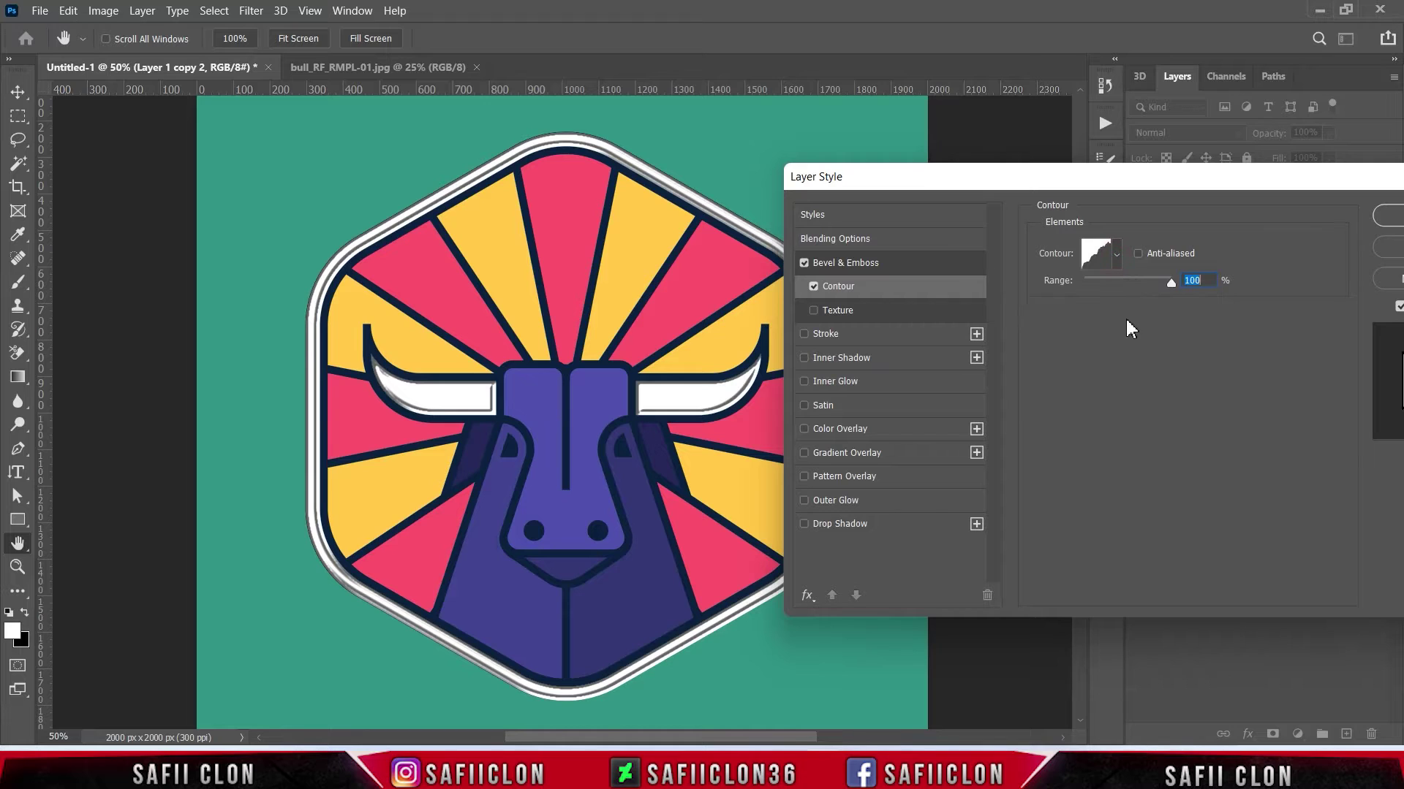
{"action": "left_click_drag", "start_coordinate": [1152, 289], "coordinate": [1150, 290]}
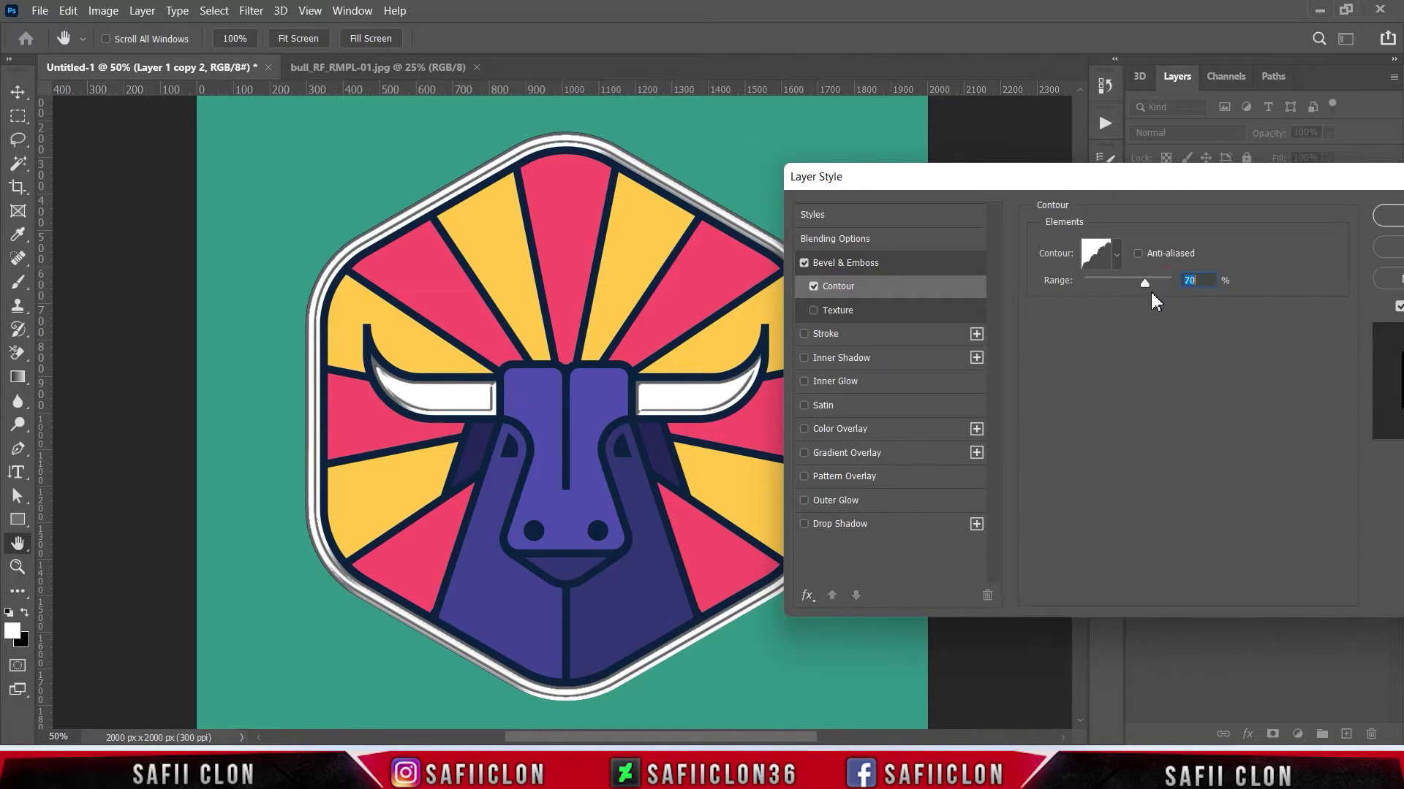
Add a Satin effect with Vivid Light blend mode and black as its color.
{"action": "left_click", "coordinate": [831, 411]}
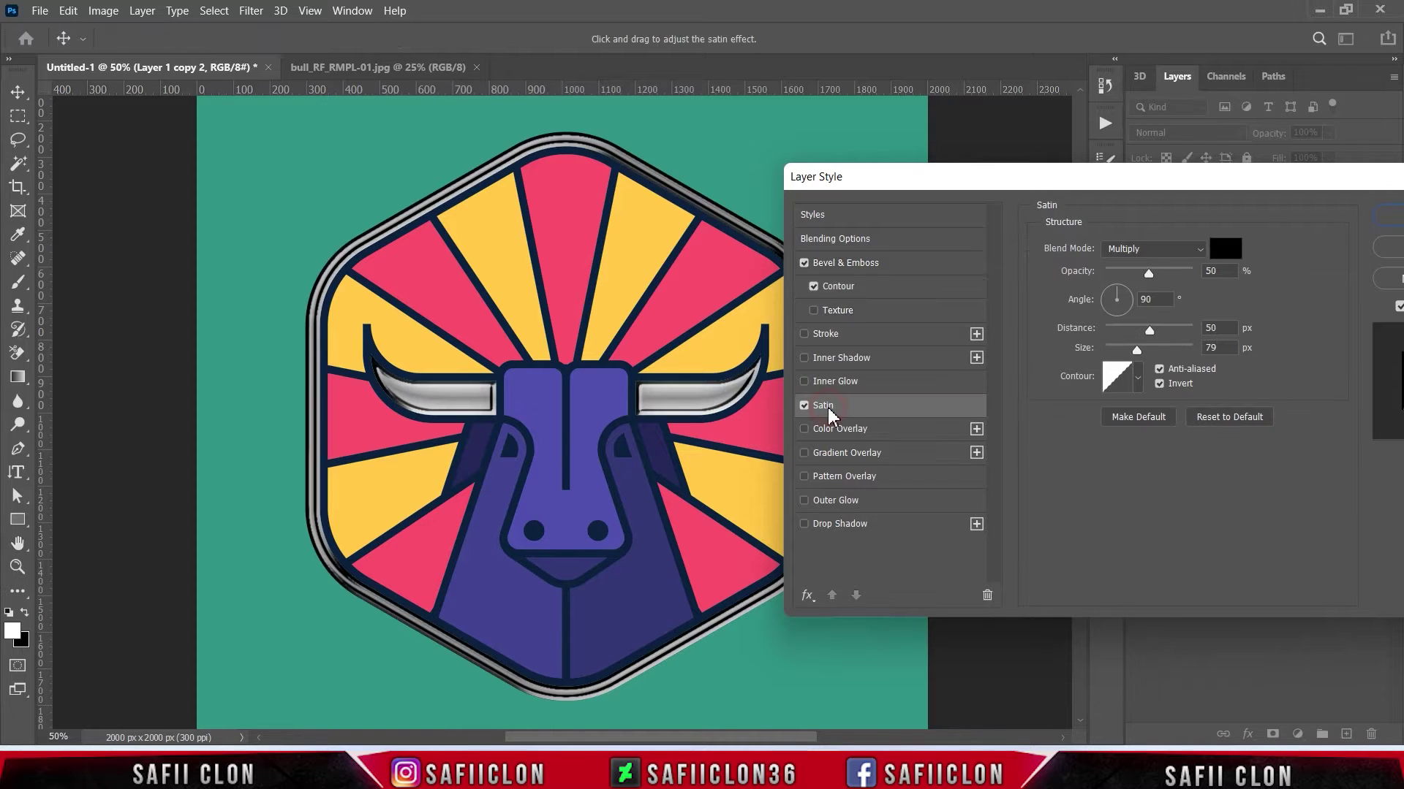
{"action": "left_click", "coordinate": [1130, 251]}
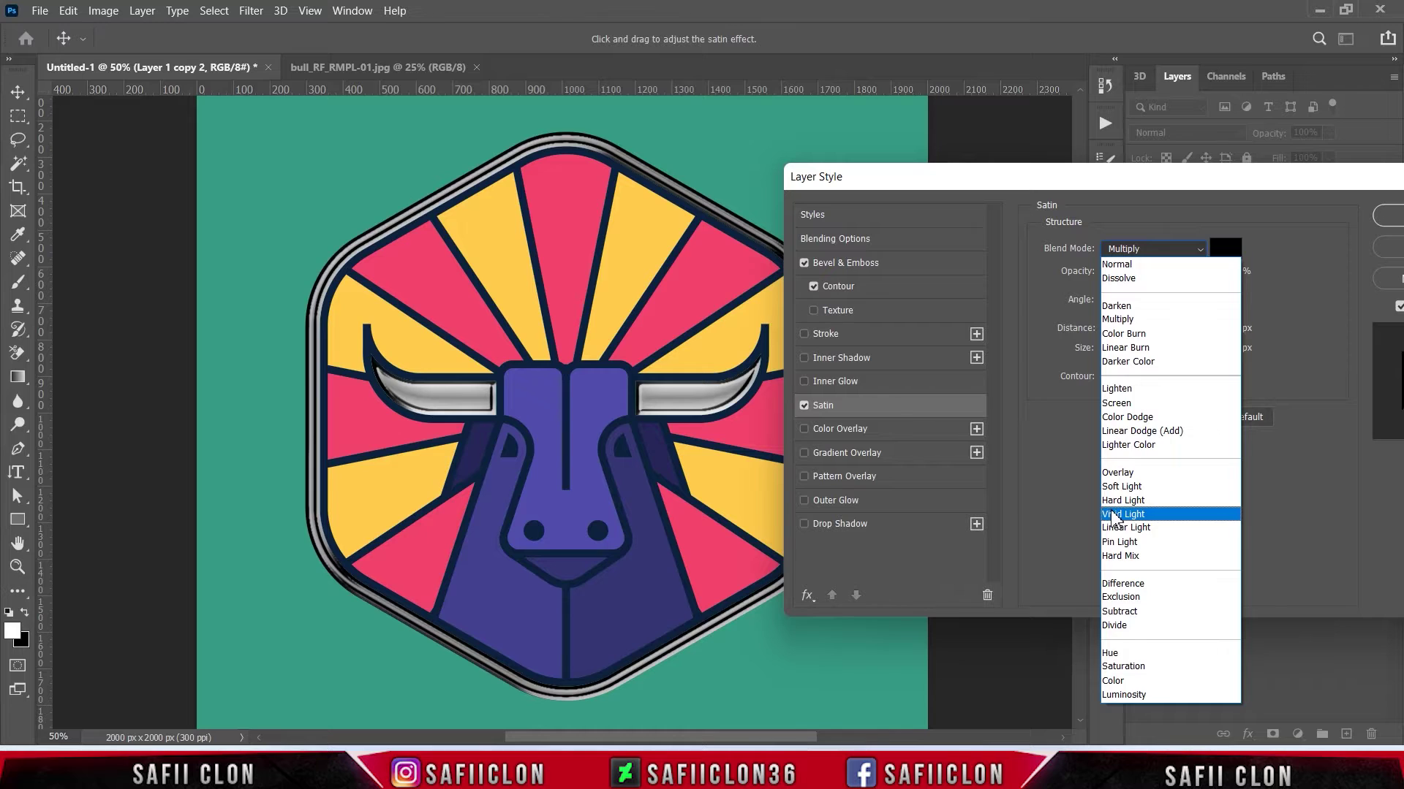
{"action": "left_click", "coordinate": [1114, 513]}
{"action": "left_click", "coordinate": [1228, 250]}
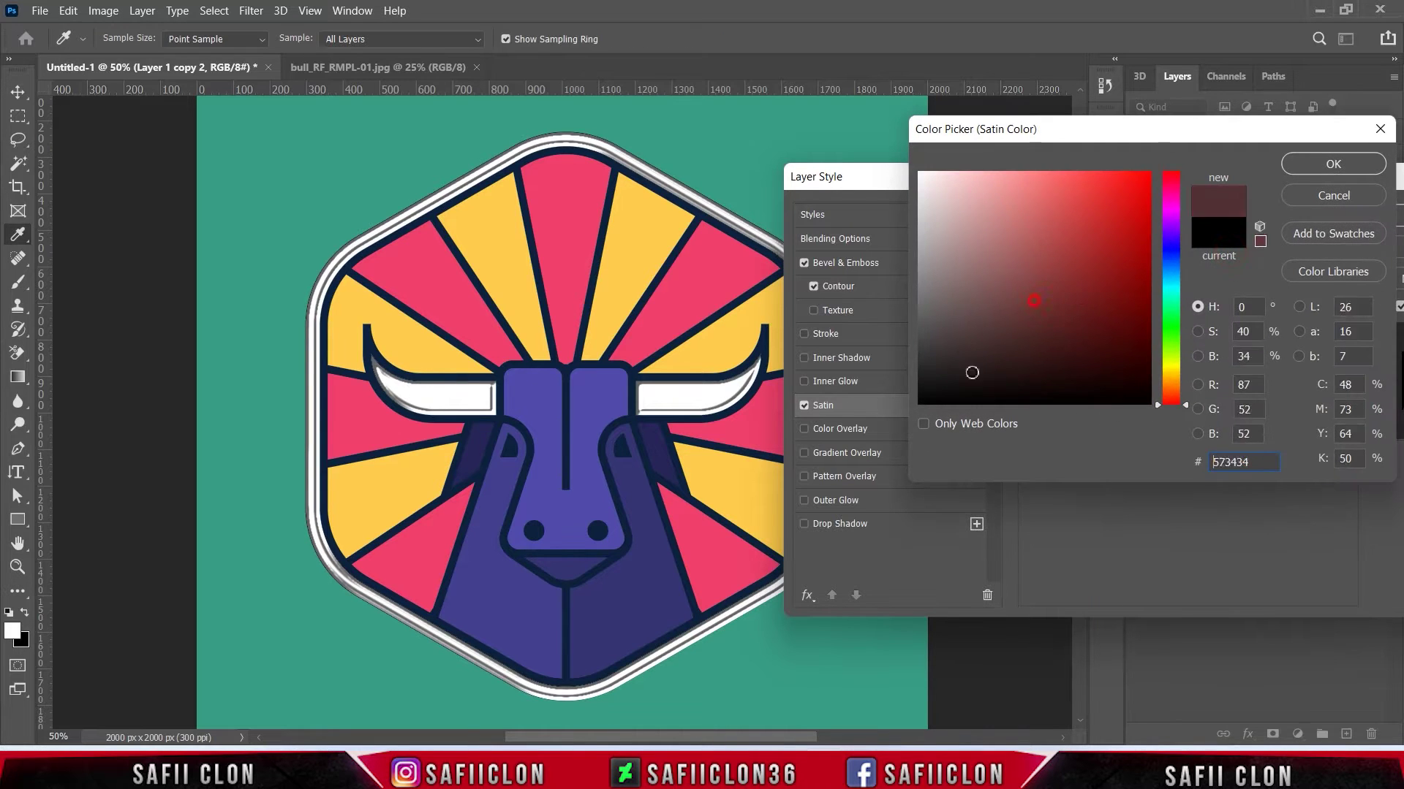
{"action": "left_click", "coordinate": [1320, 167]}
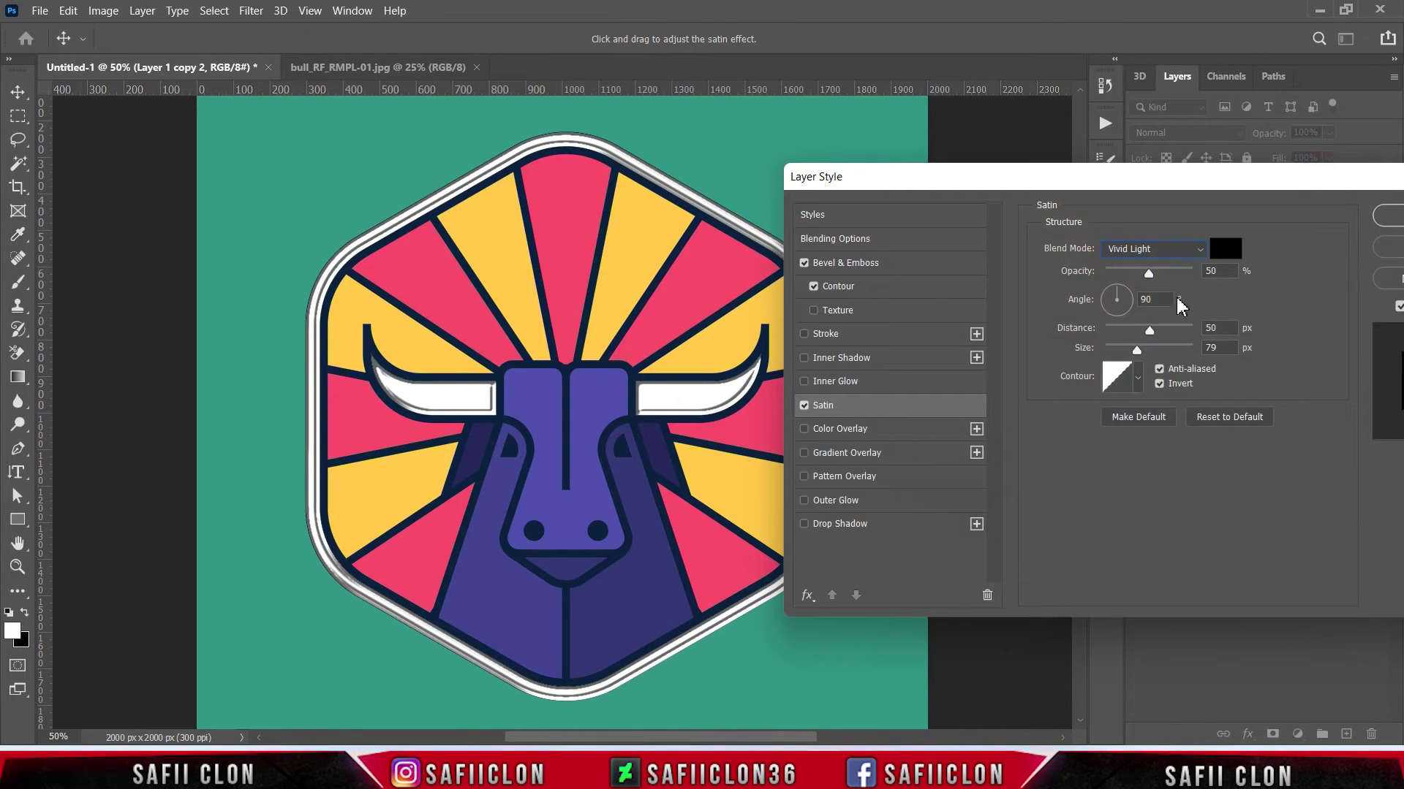
Set the Satin effect to 30% opacity, angle 90°, distance 8 px, size 13 px and the cone-shaped contour.
{"action": "left_click_drag", "start_coordinate": [1148, 272], "coordinate": [1138, 276]}
{"action": "left_click", "coordinate": [1155, 300]}
{"action": "left_click_drag", "start_coordinate": [1149, 328], "coordinate": [1136, 326]}
{"action": "left_click", "coordinate": [1112, 324]}
{"action": "left_click_drag", "start_coordinate": [1136, 354], "coordinate": [1118, 354]}
{"action": "left_click", "coordinate": [1139, 376]}
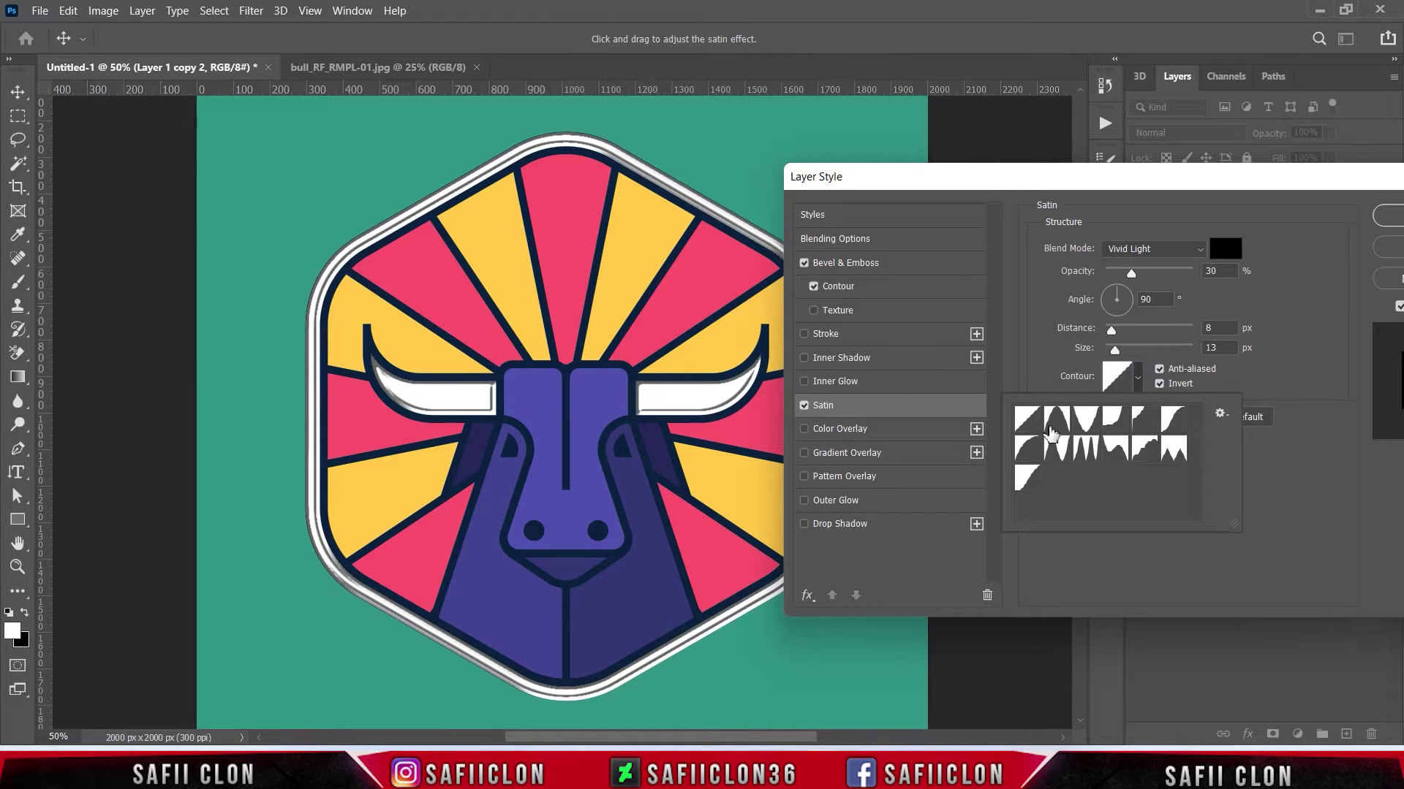
{"action": "left_click", "coordinate": [1053, 424]}
{"action": "left_click", "coordinate": [1137, 378]}
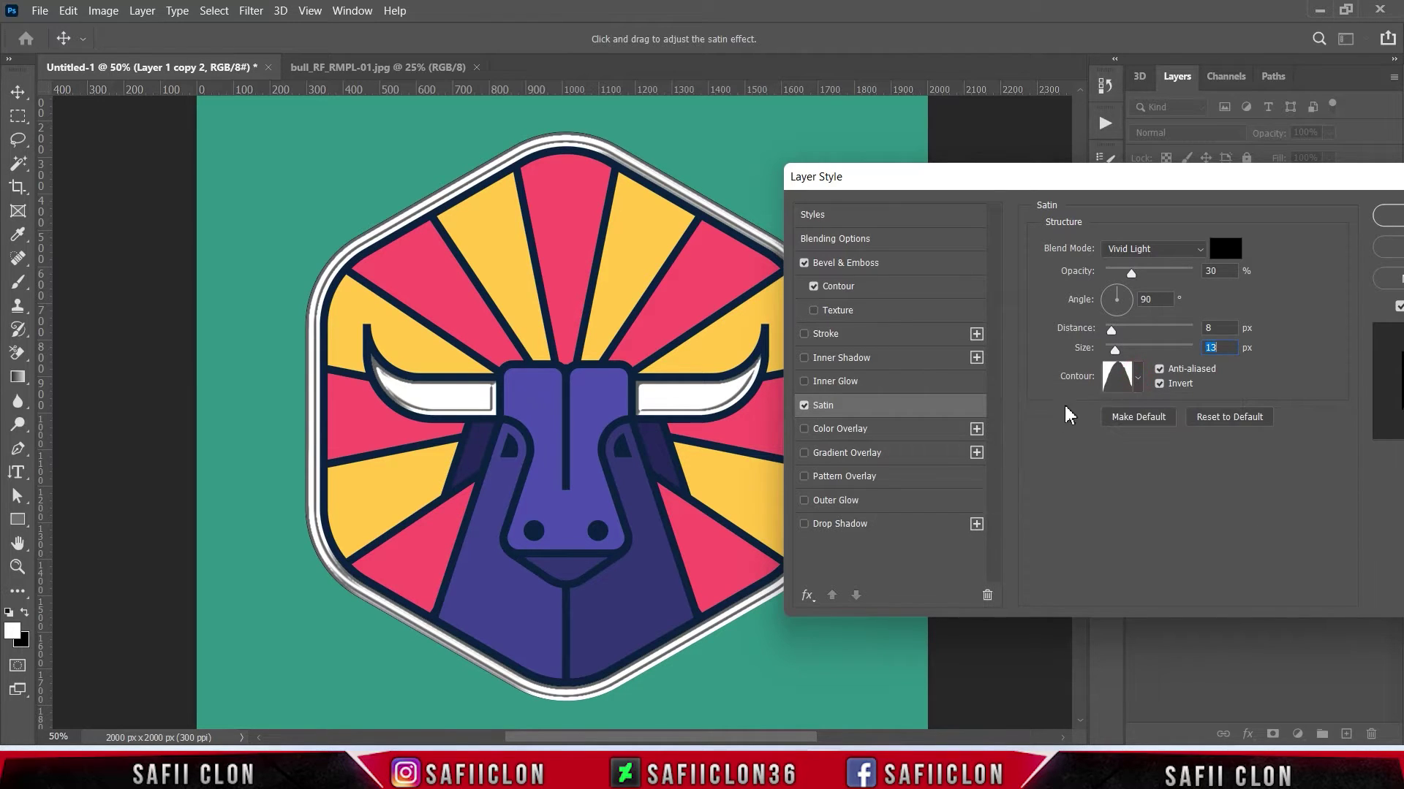
Add a Gradient Overlay in Normal blend mode and load the black-to-white gradient from the Basics presets.
{"action": "left_click", "coordinate": [848, 454]}
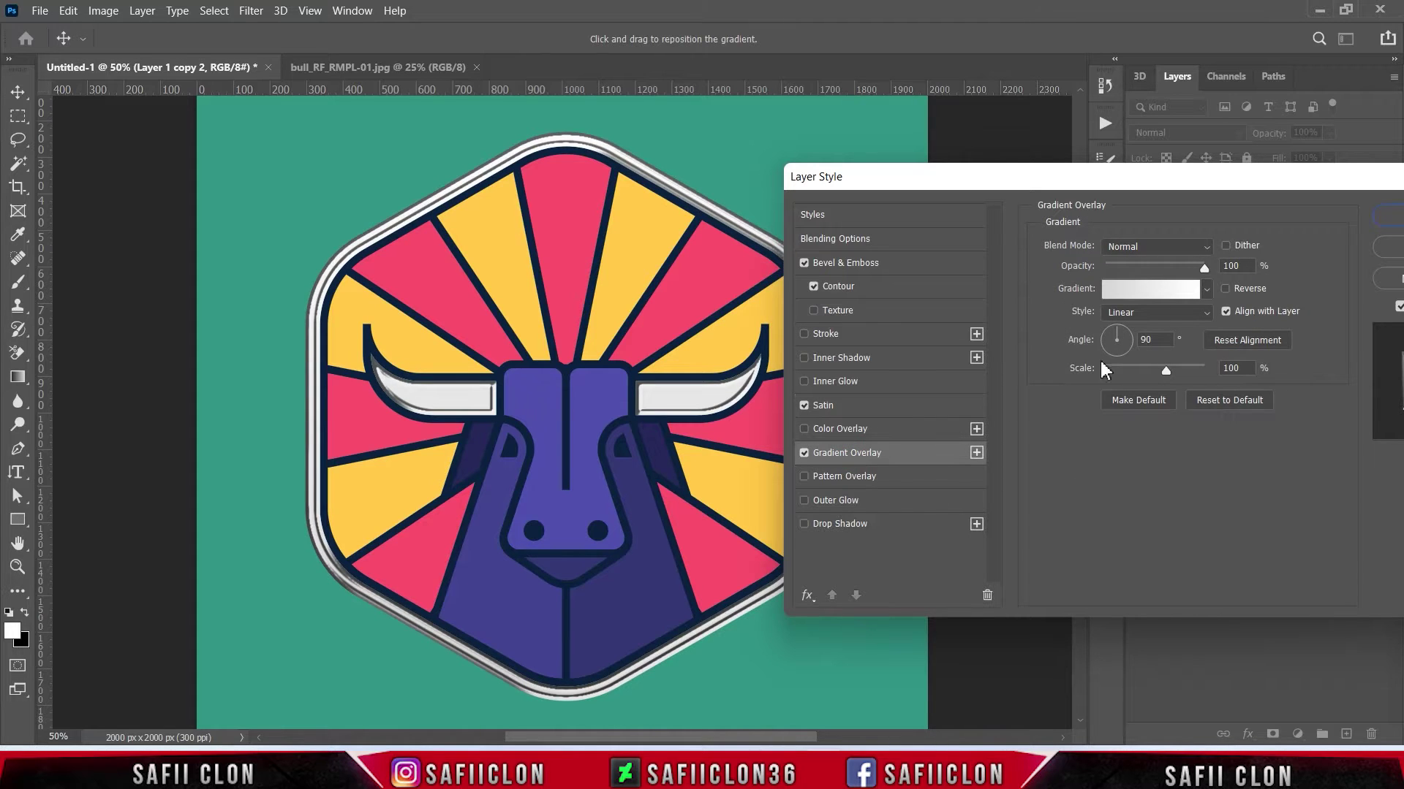
{"action": "left_click", "coordinate": [1154, 248]}
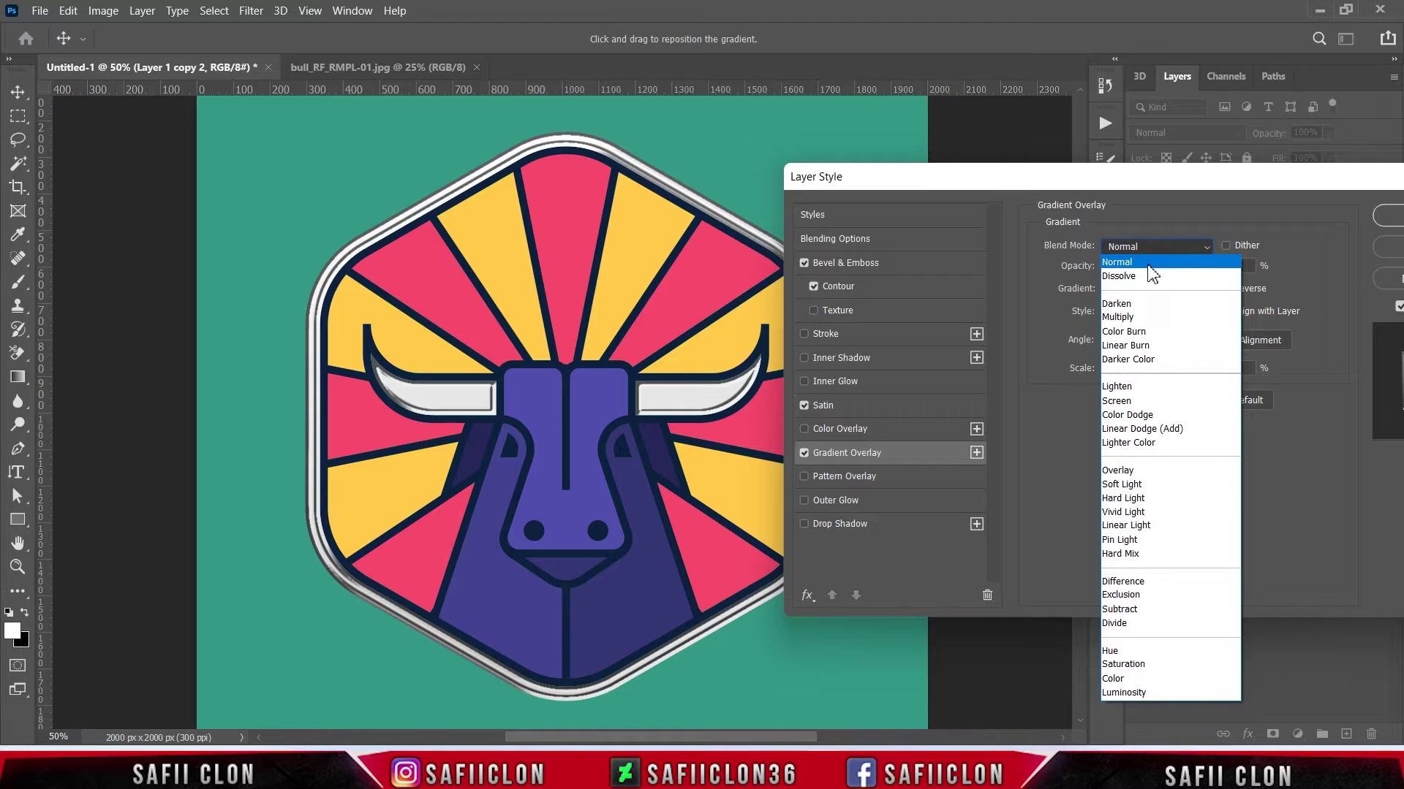
{"action": "left_click", "coordinate": [1149, 265]}
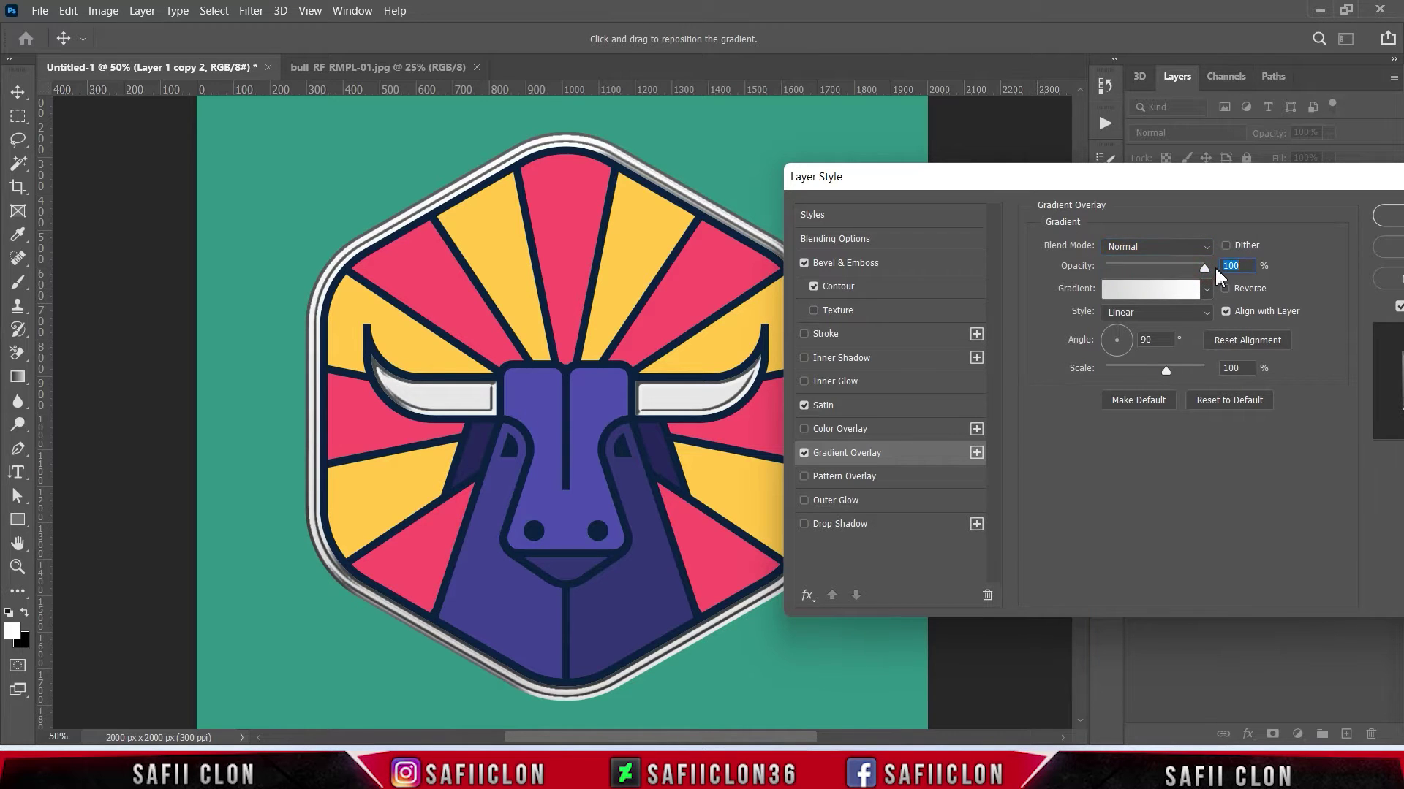
{"action": "left_click", "coordinate": [1151, 294]}
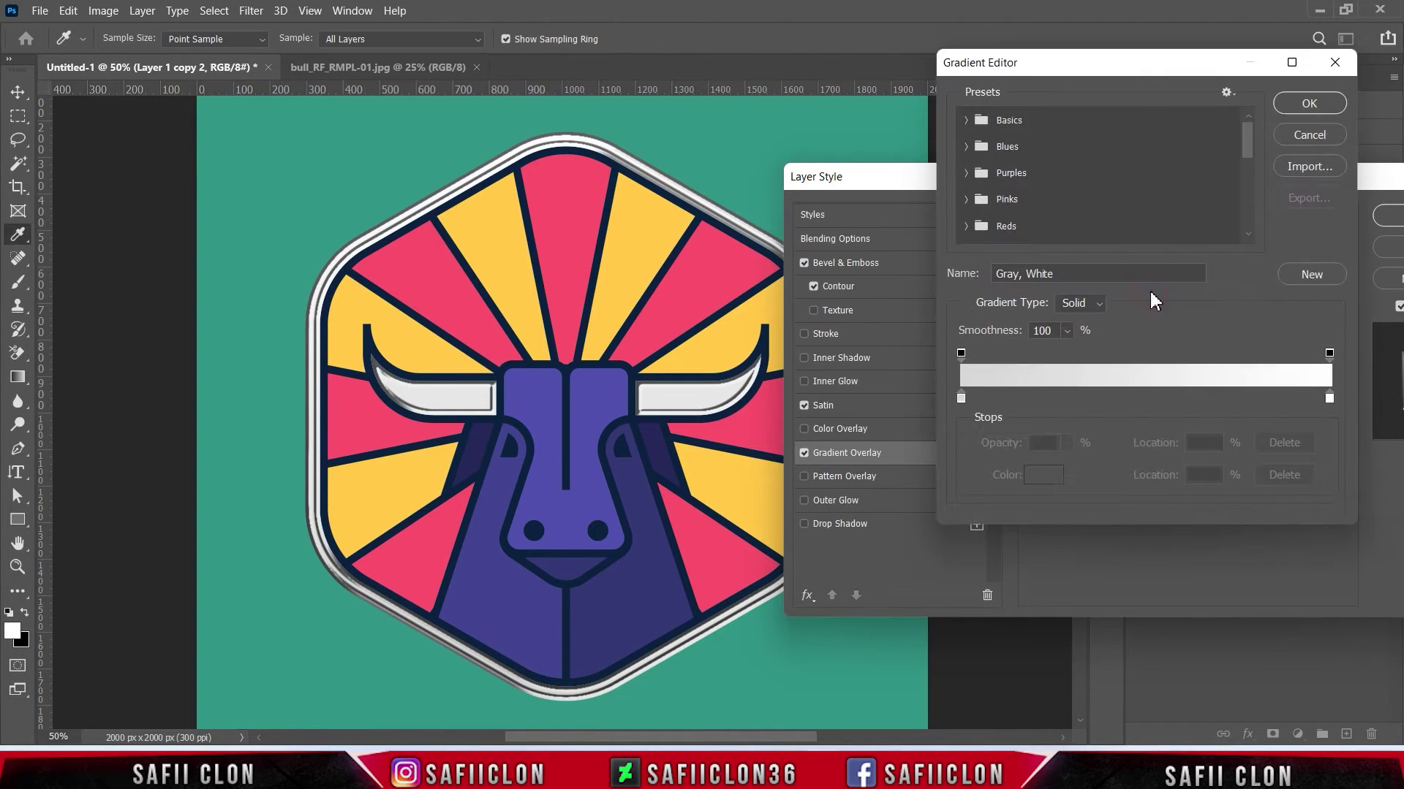
{"action": "left_click", "coordinate": [960, 398]}
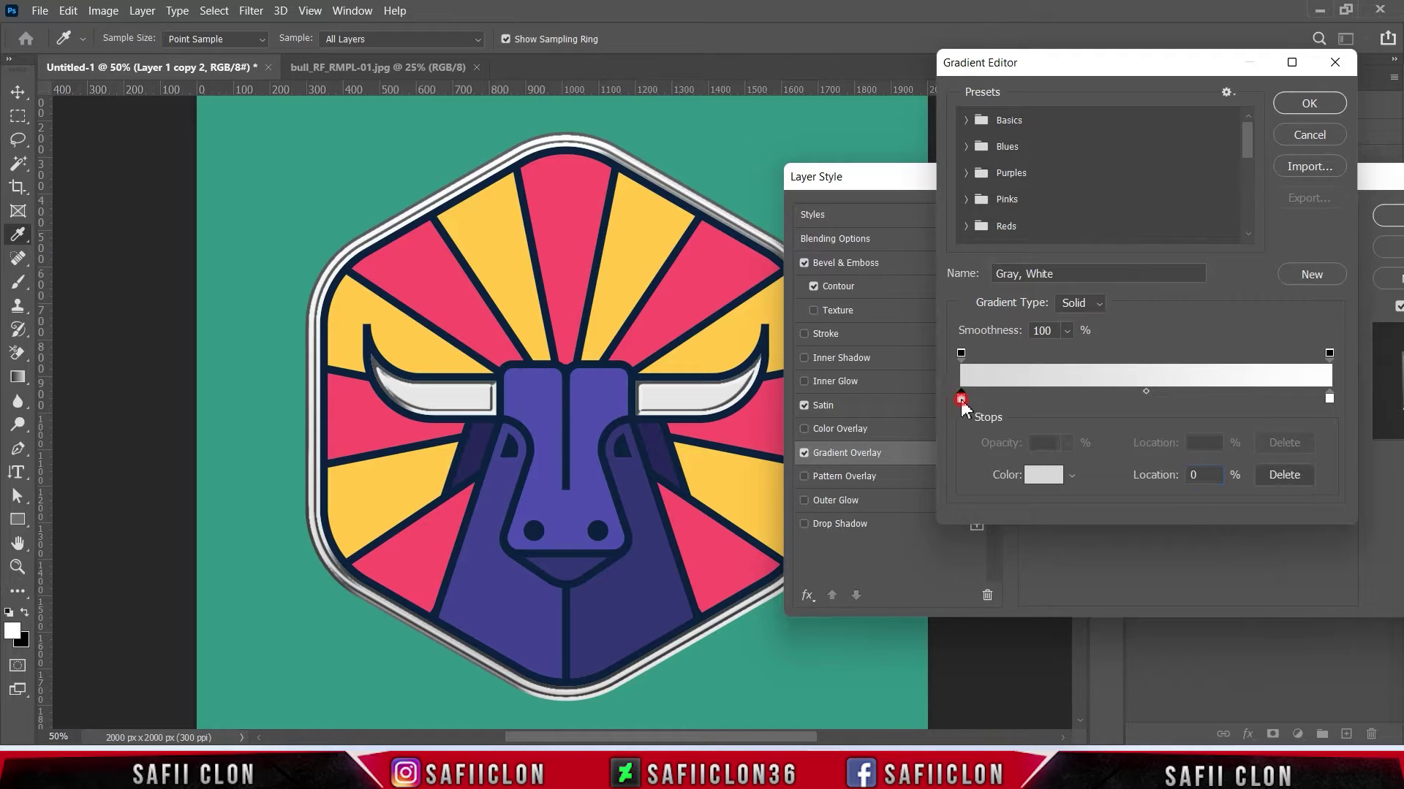
{"action": "left_click", "coordinate": [966, 120]}
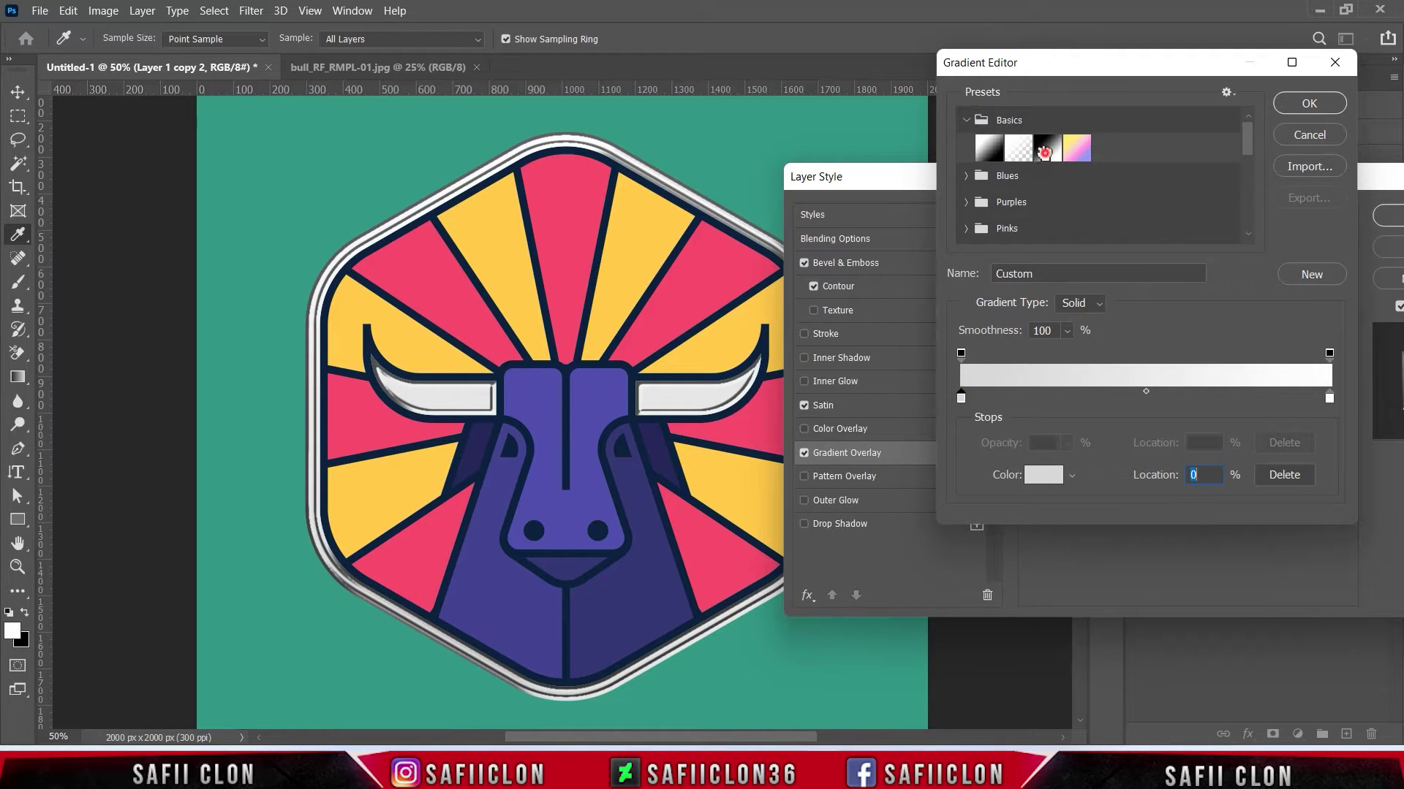
{"action": "left_click", "coordinate": [1047, 148]}
Set the color of the gradient's starting stop at 0% to e1cc95.
{"action": "left_click", "coordinate": [961, 399]}
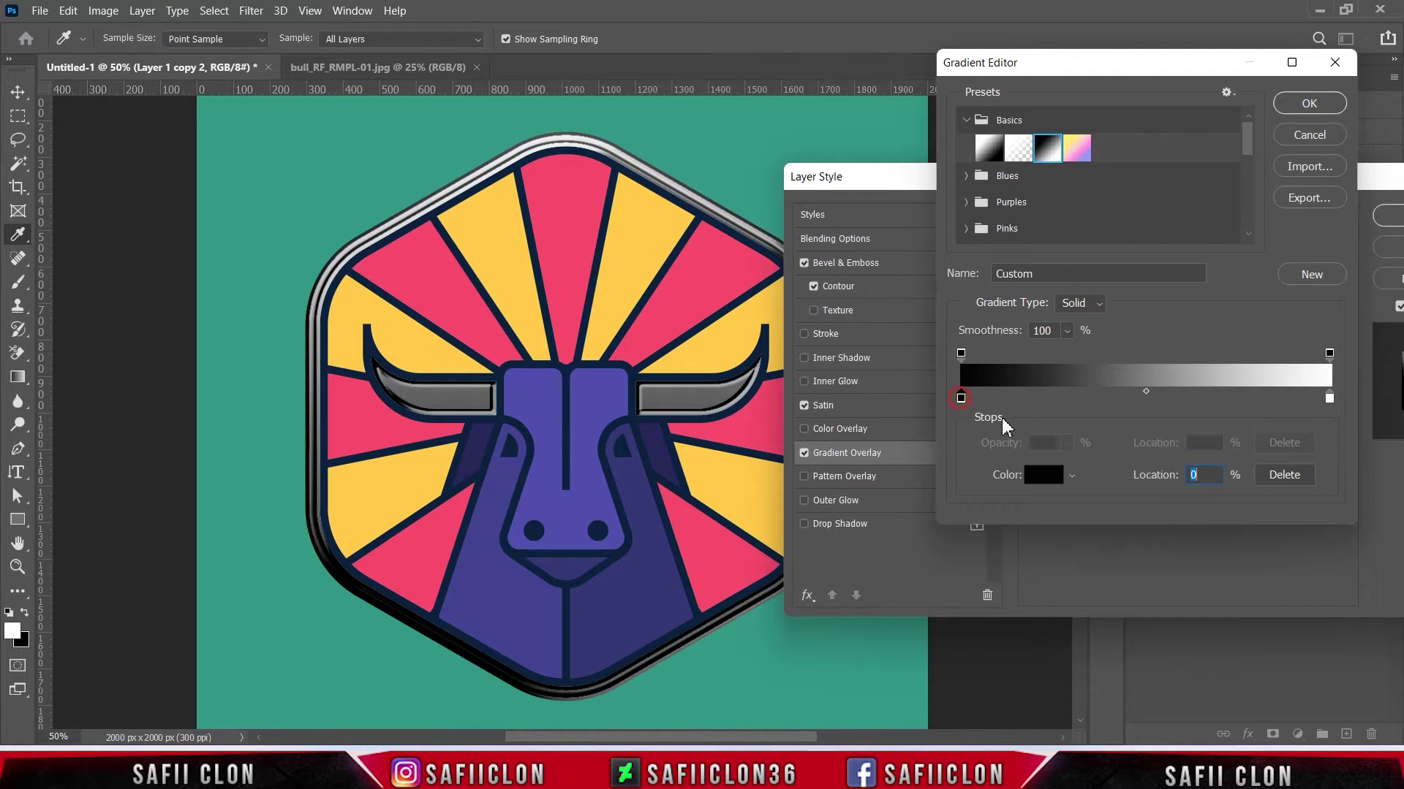
{"action": "left_click", "coordinate": [1047, 476]}
{"action": "double_click", "coordinate": [1226, 462]}
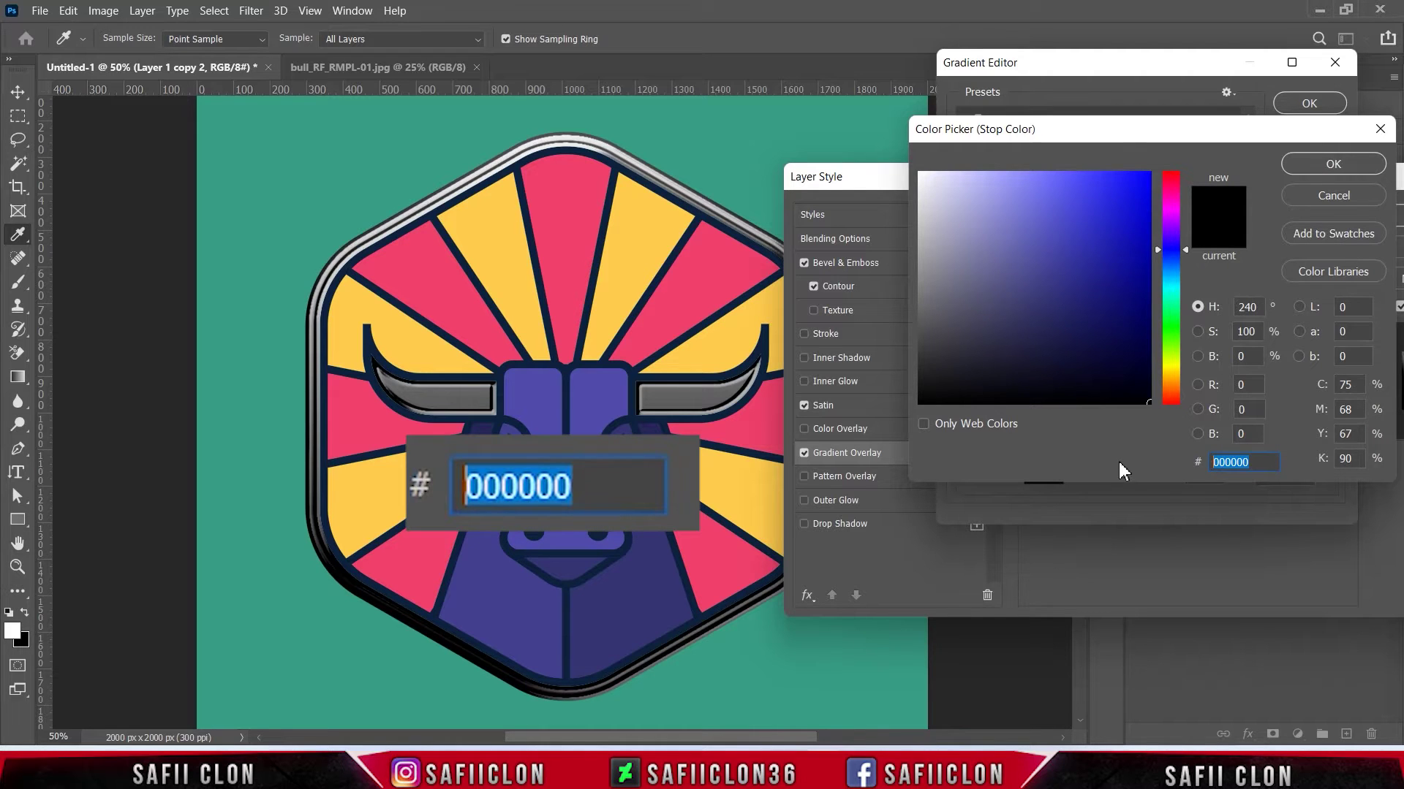
{"action": "type", "text": "e1cc"}
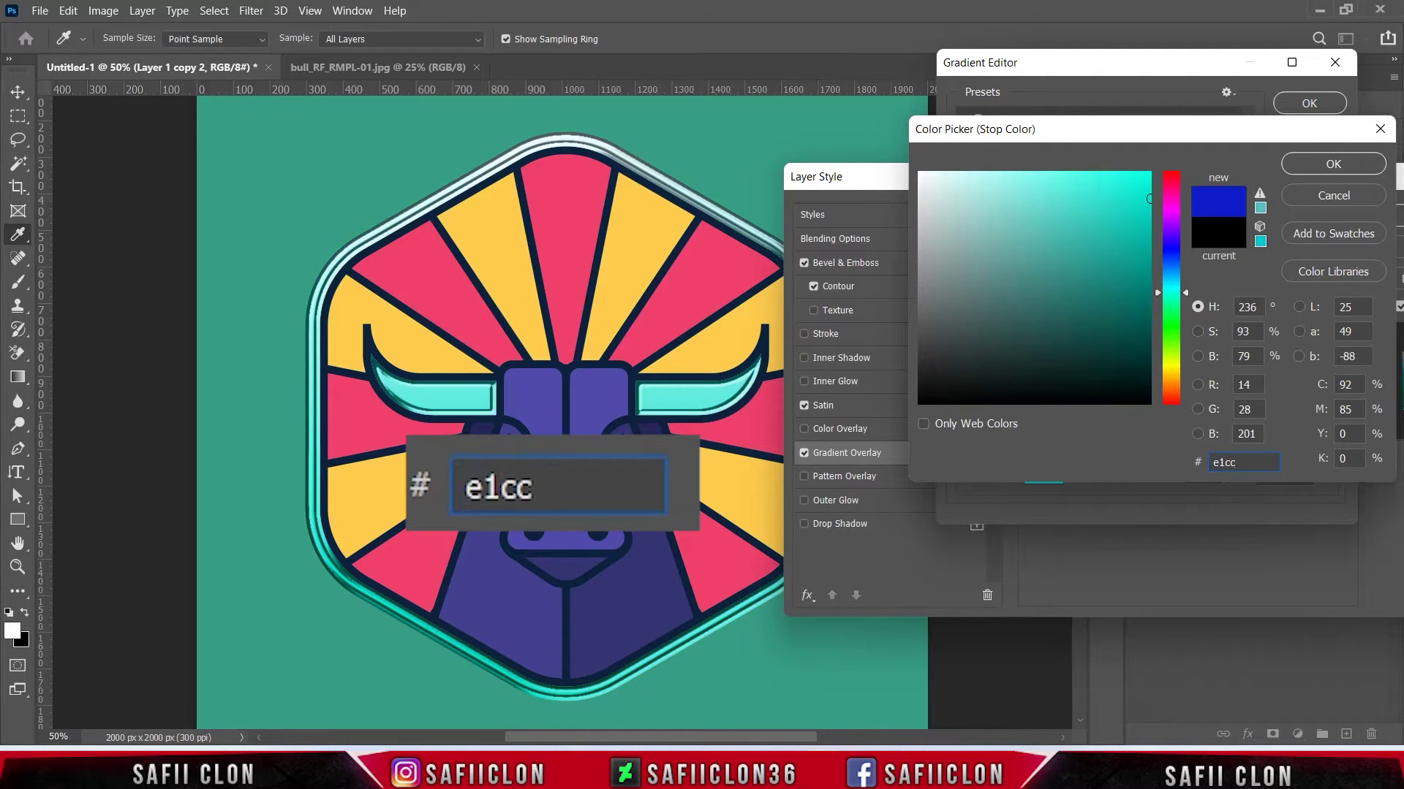
{"action": "type", "text": "95"}
{"action": "left_click", "coordinate": [1334, 163]}
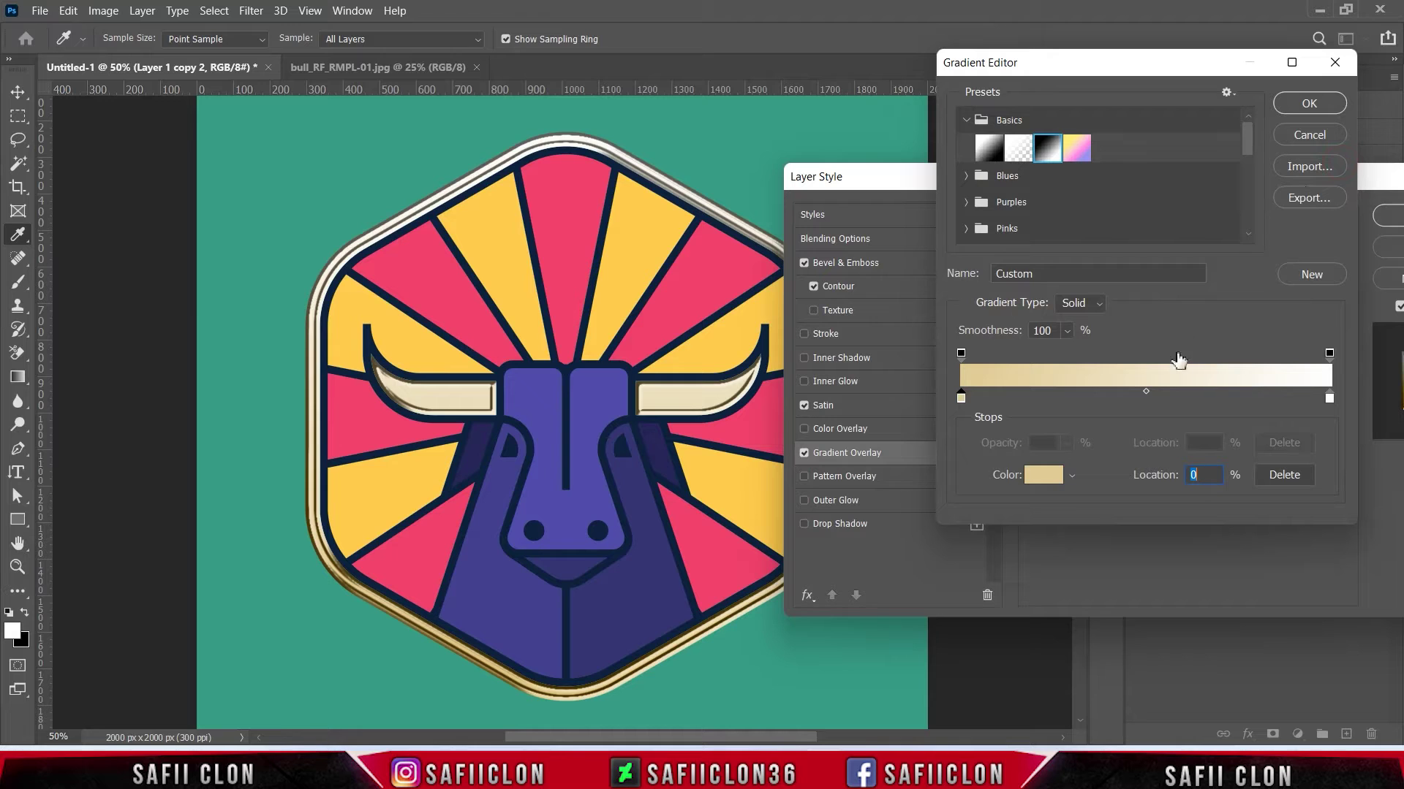
Add a middle color stop to the gradient at 55% and set its color to ecdcb2.
{"action": "left_click_drag", "start_coordinate": [1145, 398], "coordinate": [1165, 399]}
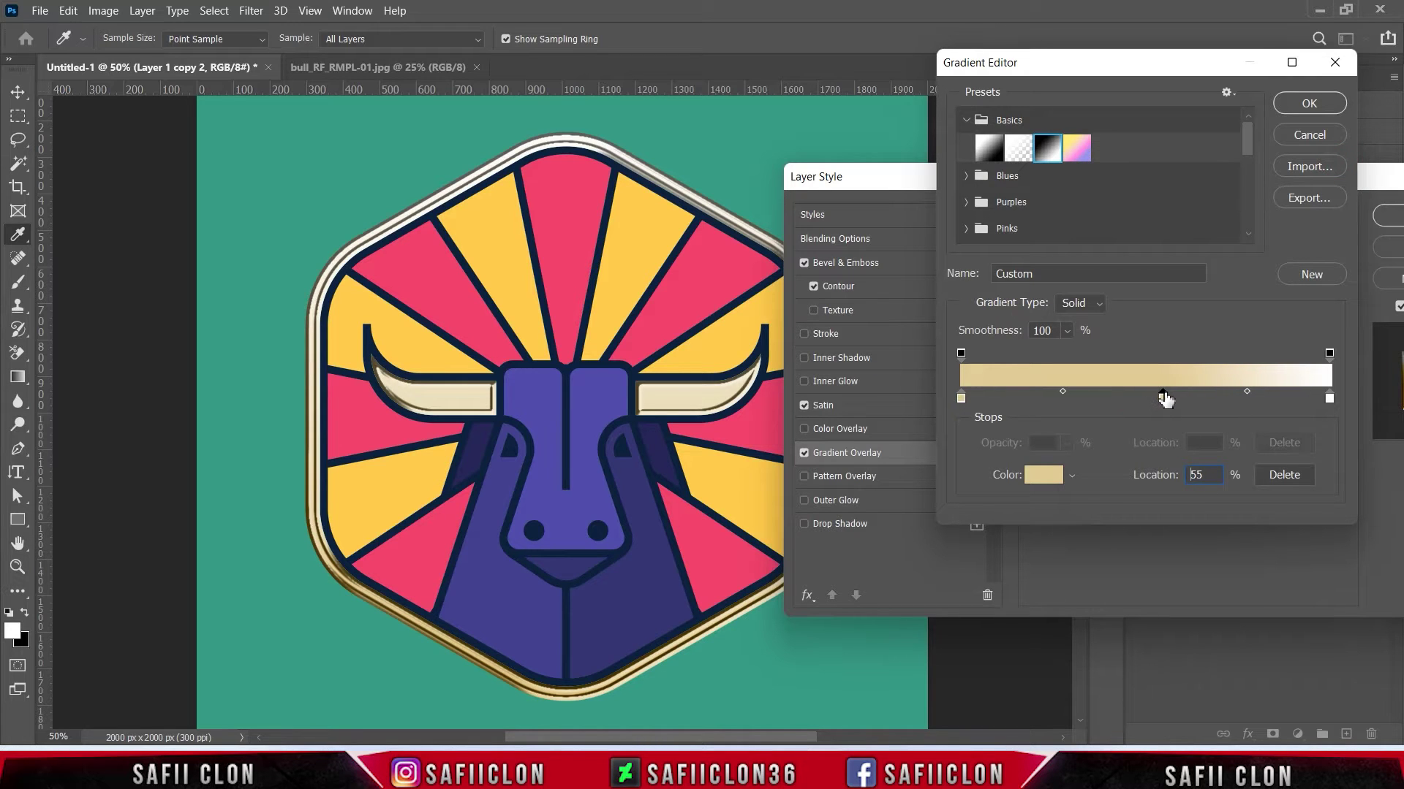
{"action": "left_click", "coordinate": [1043, 475]}
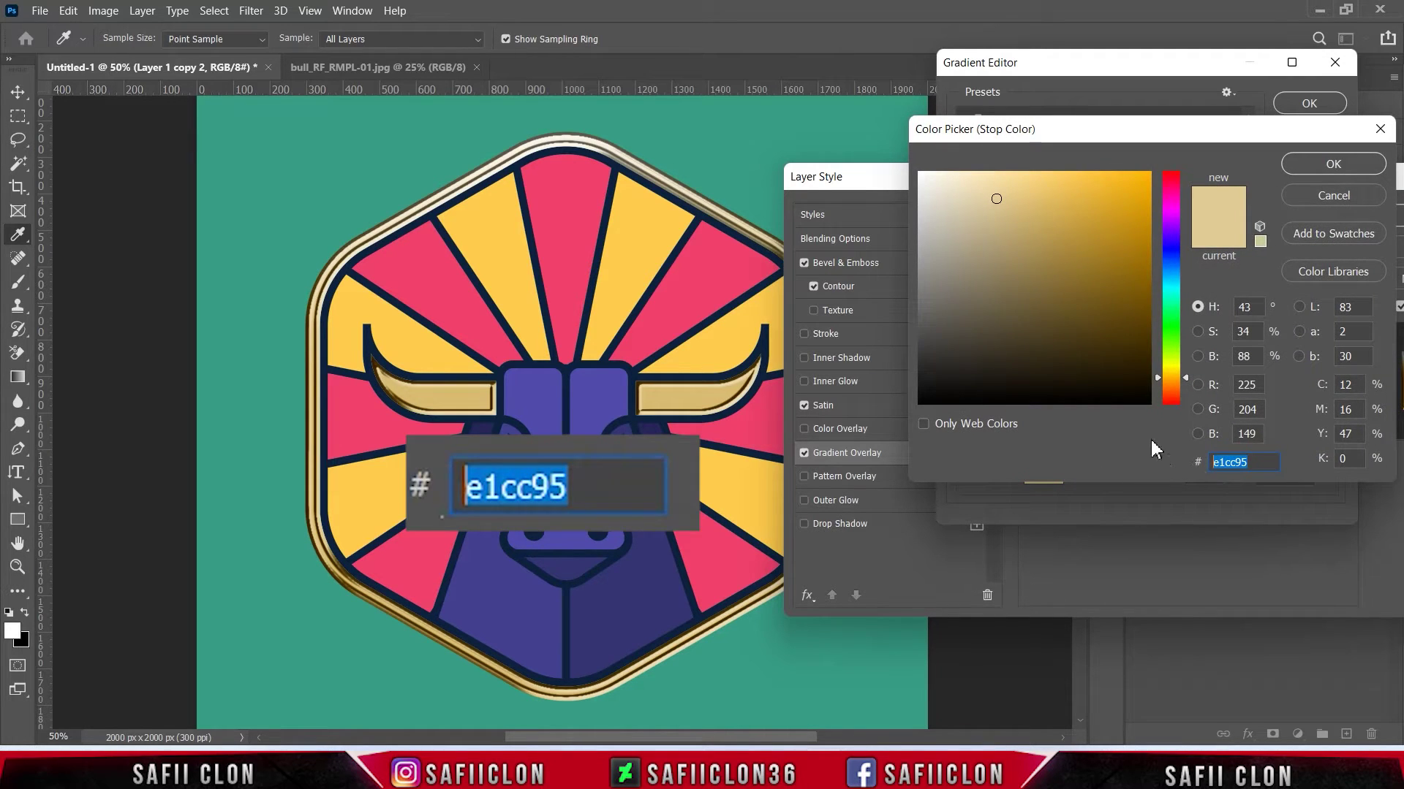
{"action": "type", "text": "ec"}
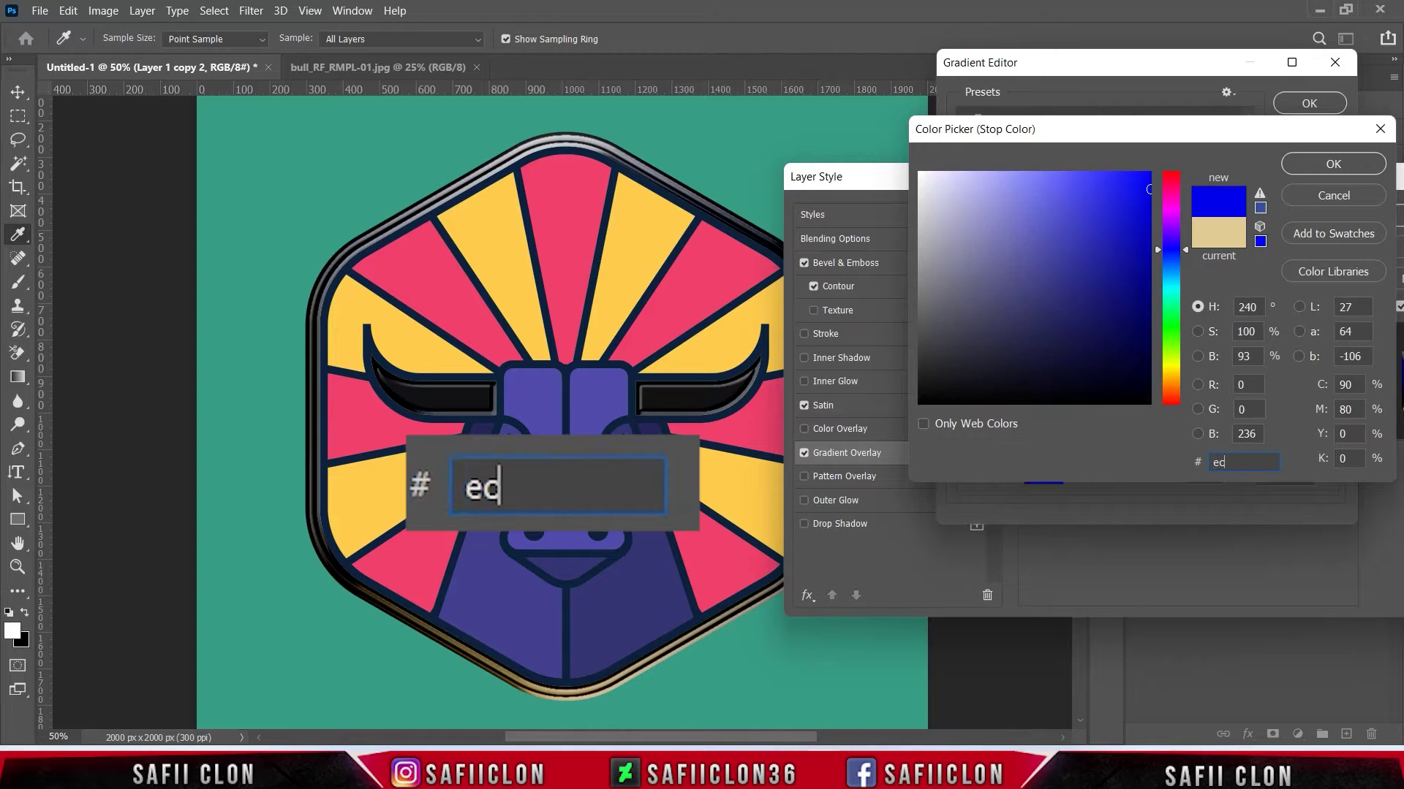
{"action": "type", "text": "dcb2"}
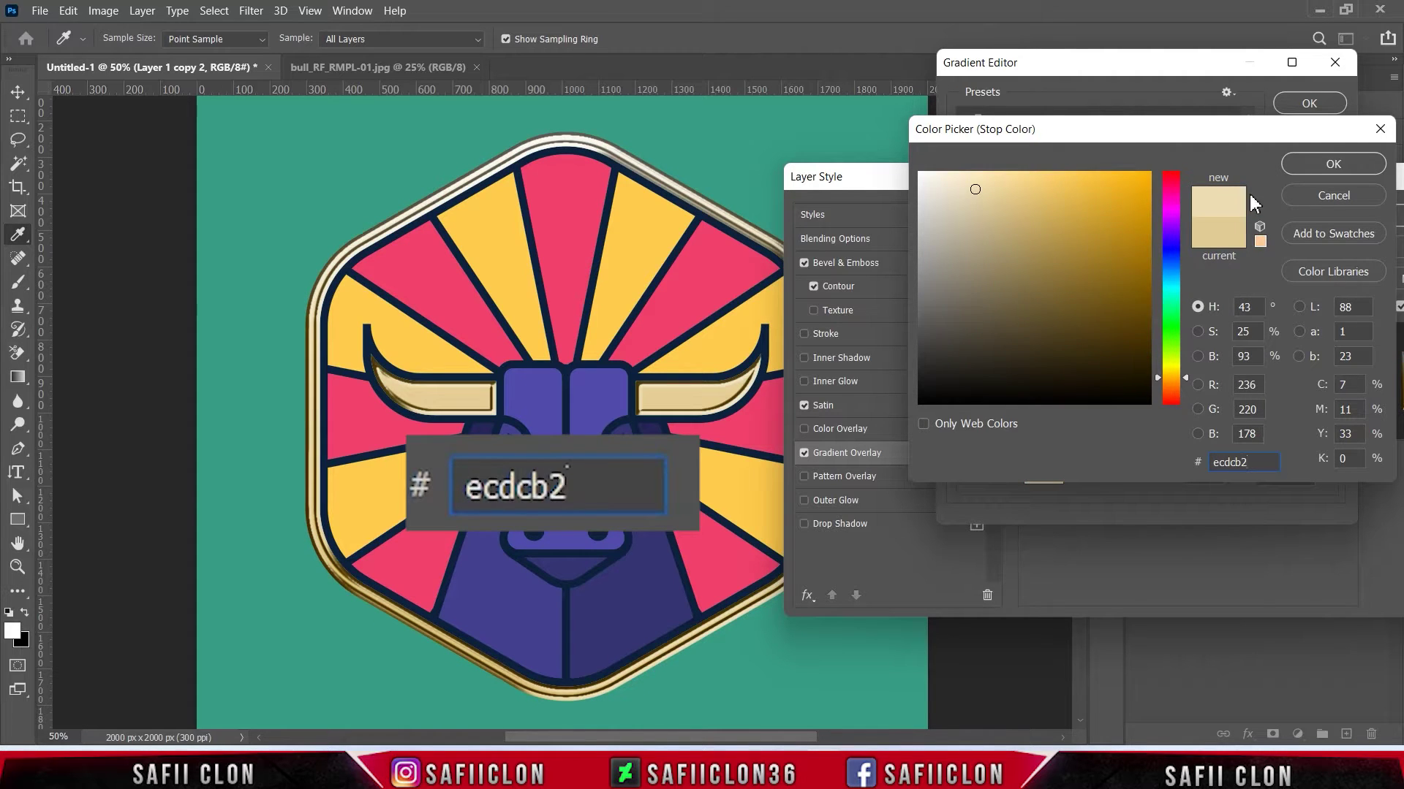
{"action": "left_click", "coordinate": [1333, 164]}
Set the gradient's end stop at 100% to color c4a76b and accept the gold gradient.
{"action": "left_click", "coordinate": [1329, 397]}
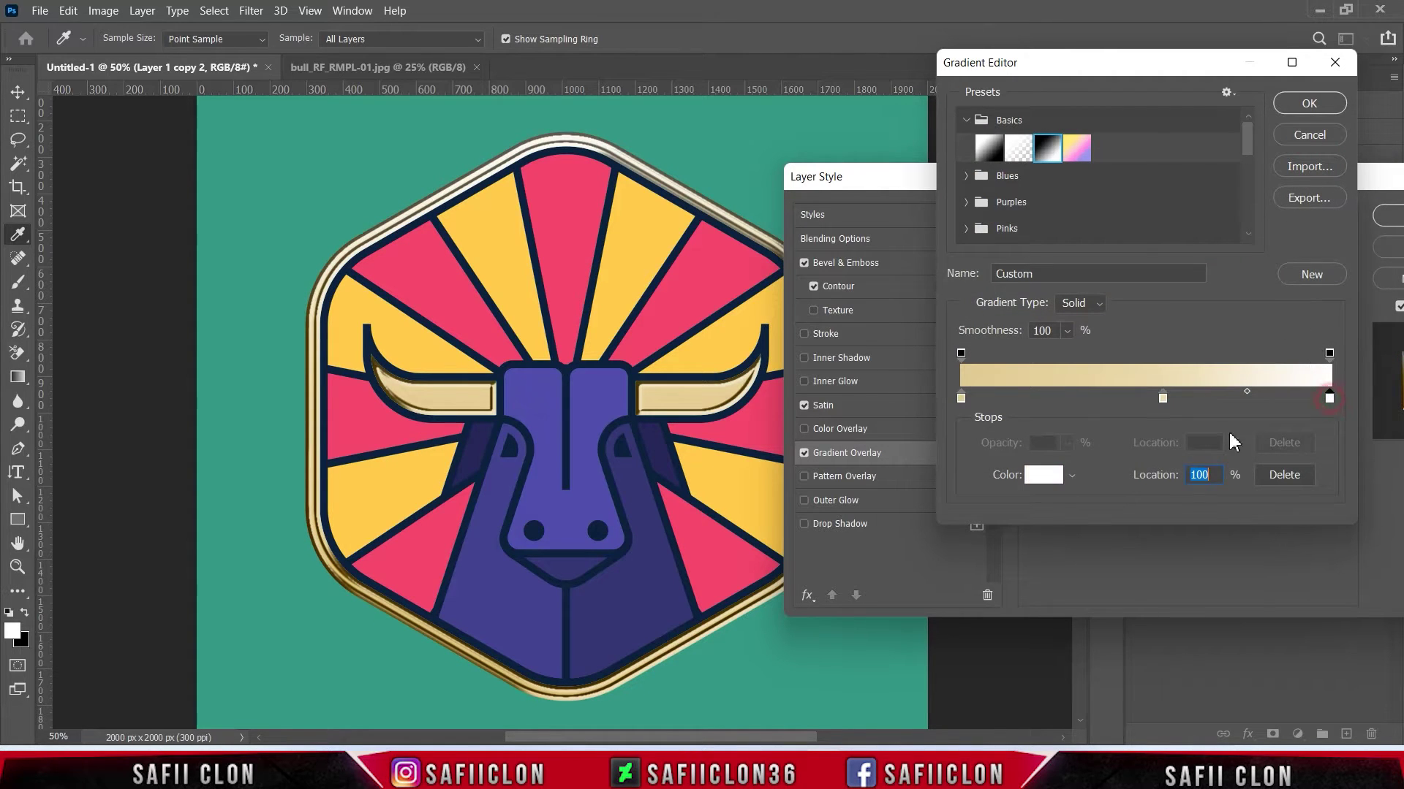
{"action": "left_click", "coordinate": [1043, 474]}
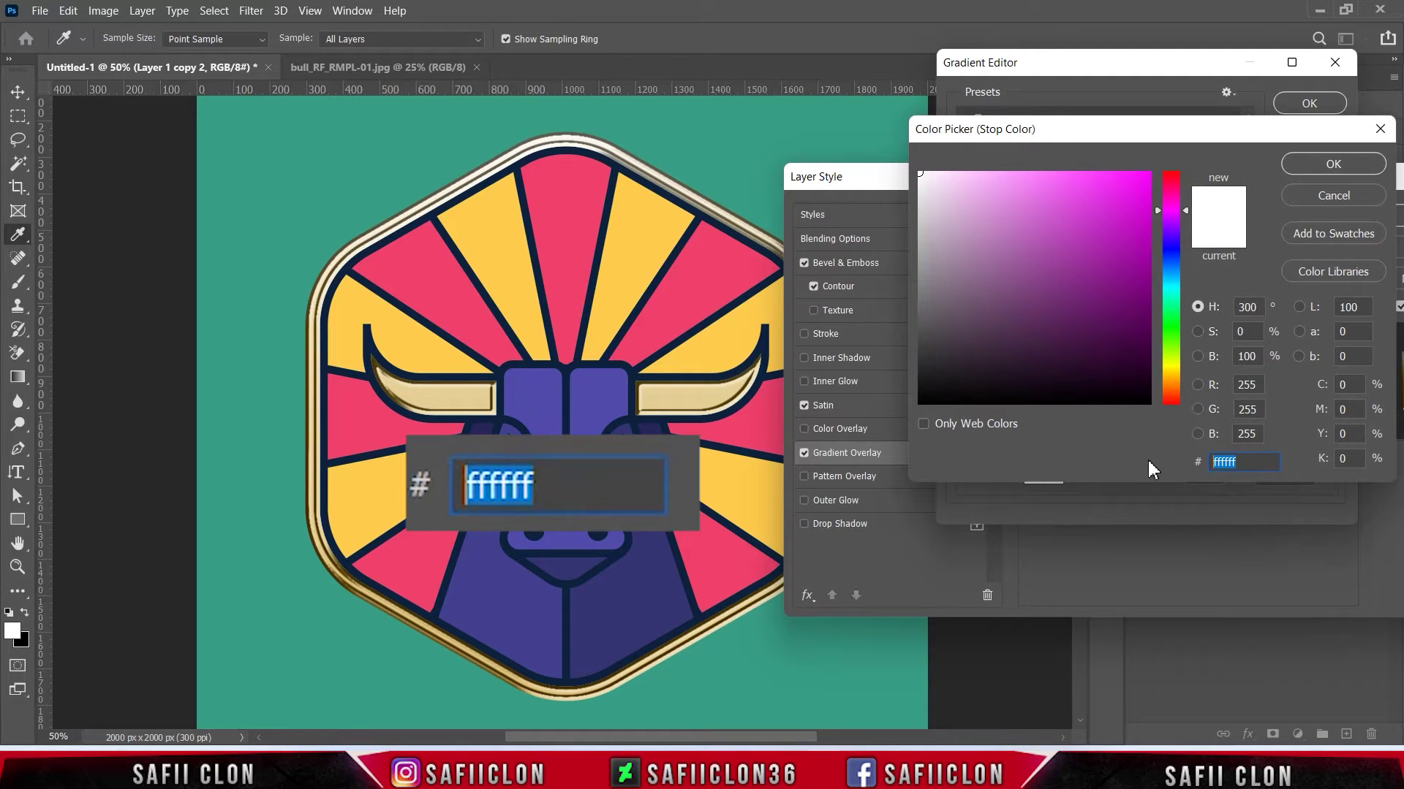
{"action": "type", "text": "c4a76b"}
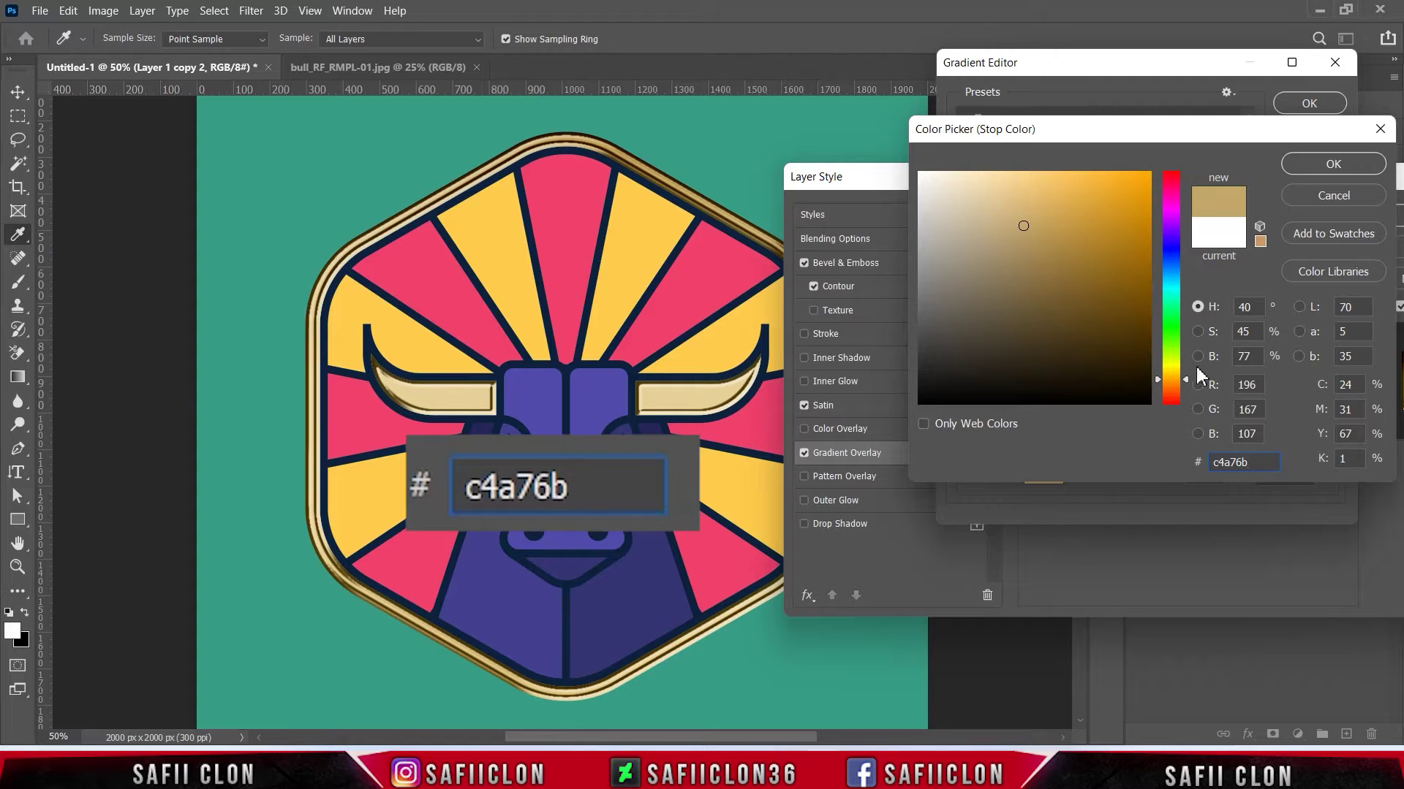
{"action": "left_click", "coordinate": [1313, 166]}
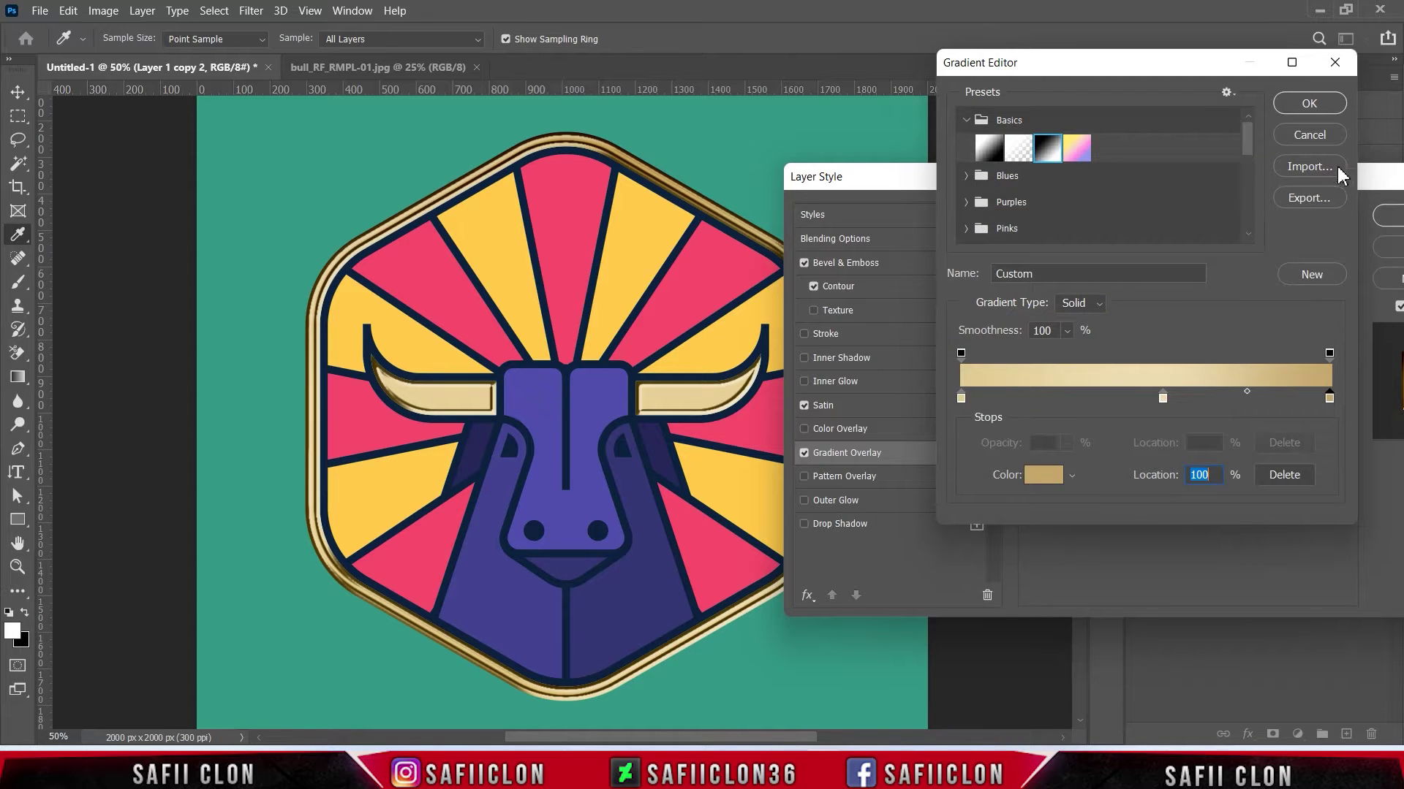
{"action": "left_click", "coordinate": [1308, 103]}
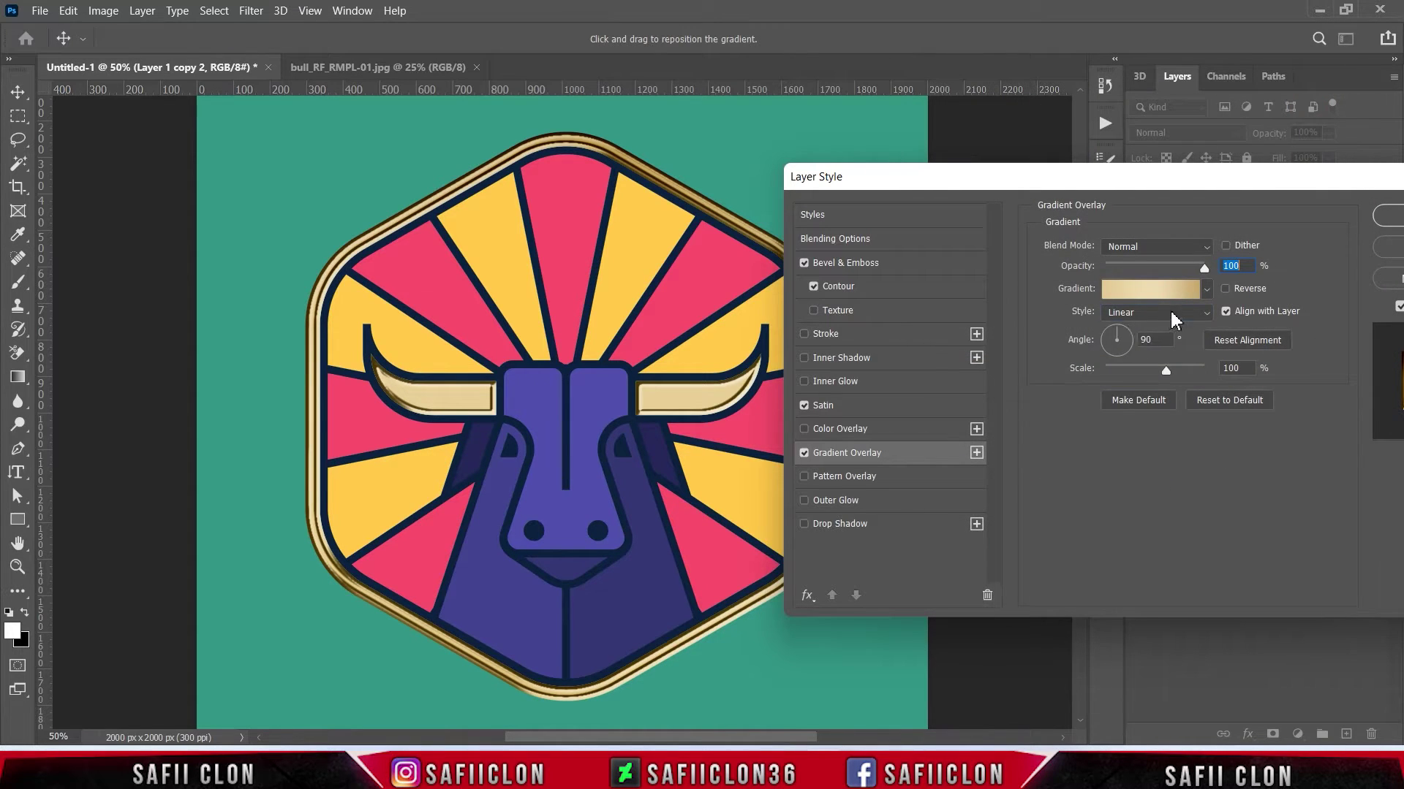
Use the Linear style at 100% scale for the Gradient Overlay and apply the layer style to Layer 1 copy 2.
{"action": "left_click", "coordinate": [1171, 320]}
{"action": "left_click", "coordinate": [1144, 321]}
{"action": "left_click", "coordinate": [1165, 370]}
{"action": "left_click_drag", "start_coordinate": [1246, 183], "coordinate": [966, 201]}
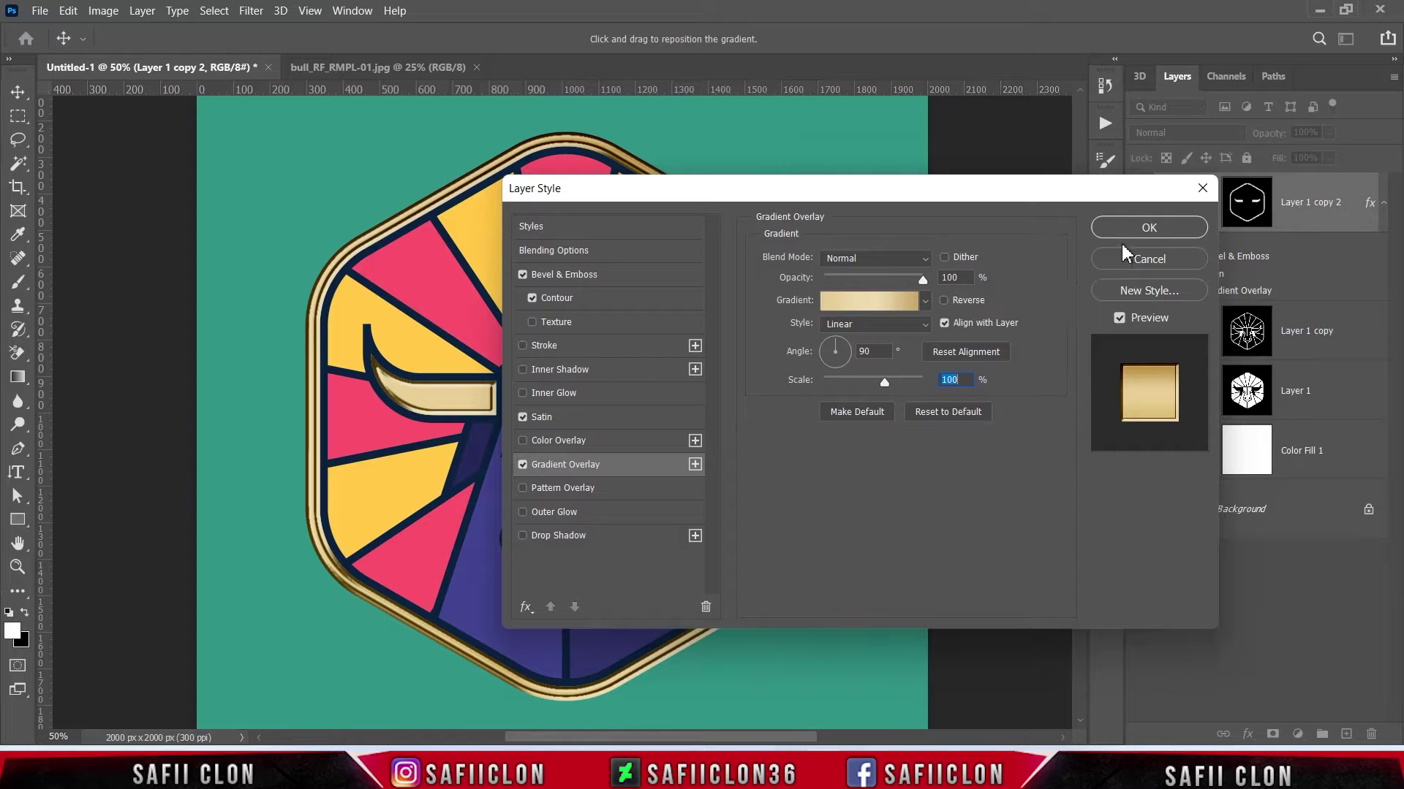
{"action": "left_click", "coordinate": [1141, 229]}
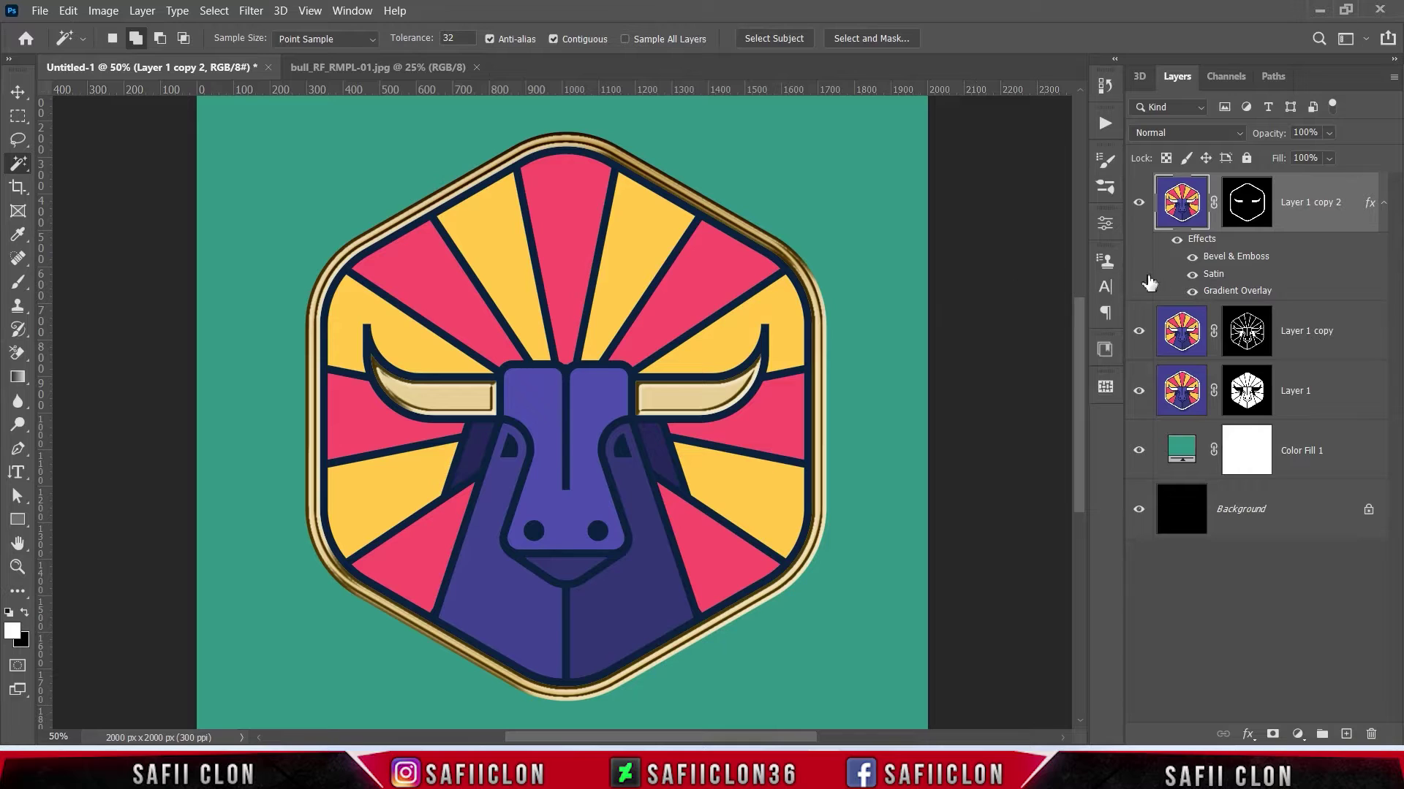
Open the blending options of the outline layer, Layer 1 copy, and enable Bevel & Emboss.
{"action": "left_click", "coordinate": [1341, 333]}
{"action": "left_click", "coordinate": [1141, 338]}
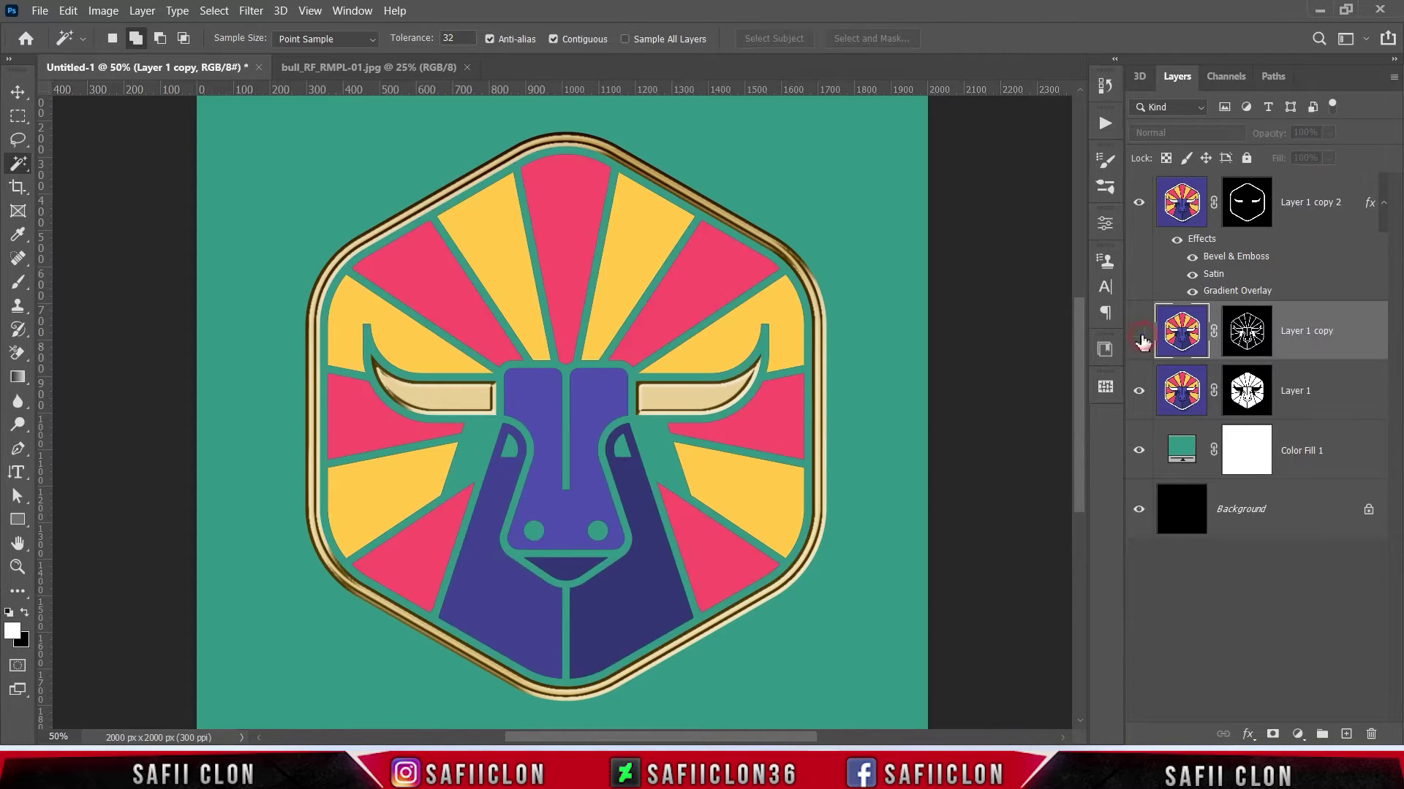
{"action": "left_click", "coordinate": [1142, 338]}
{"action": "right_click", "coordinate": [1327, 334]}
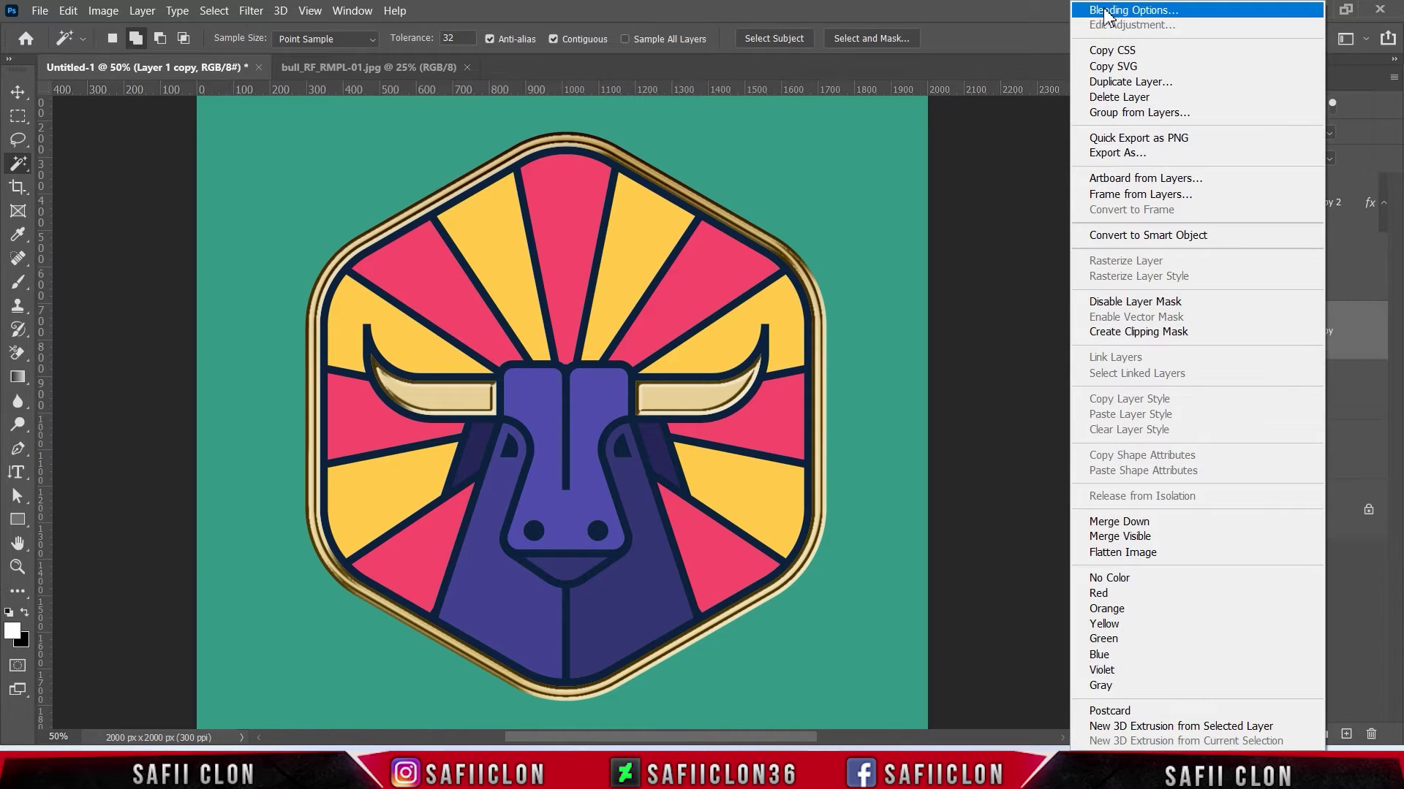
{"action": "left_click", "coordinate": [1105, 12]}
{"action": "left_click_drag", "start_coordinate": [674, 194], "coordinate": [979, 191]}
{"action": "left_click", "coordinate": [884, 270]}
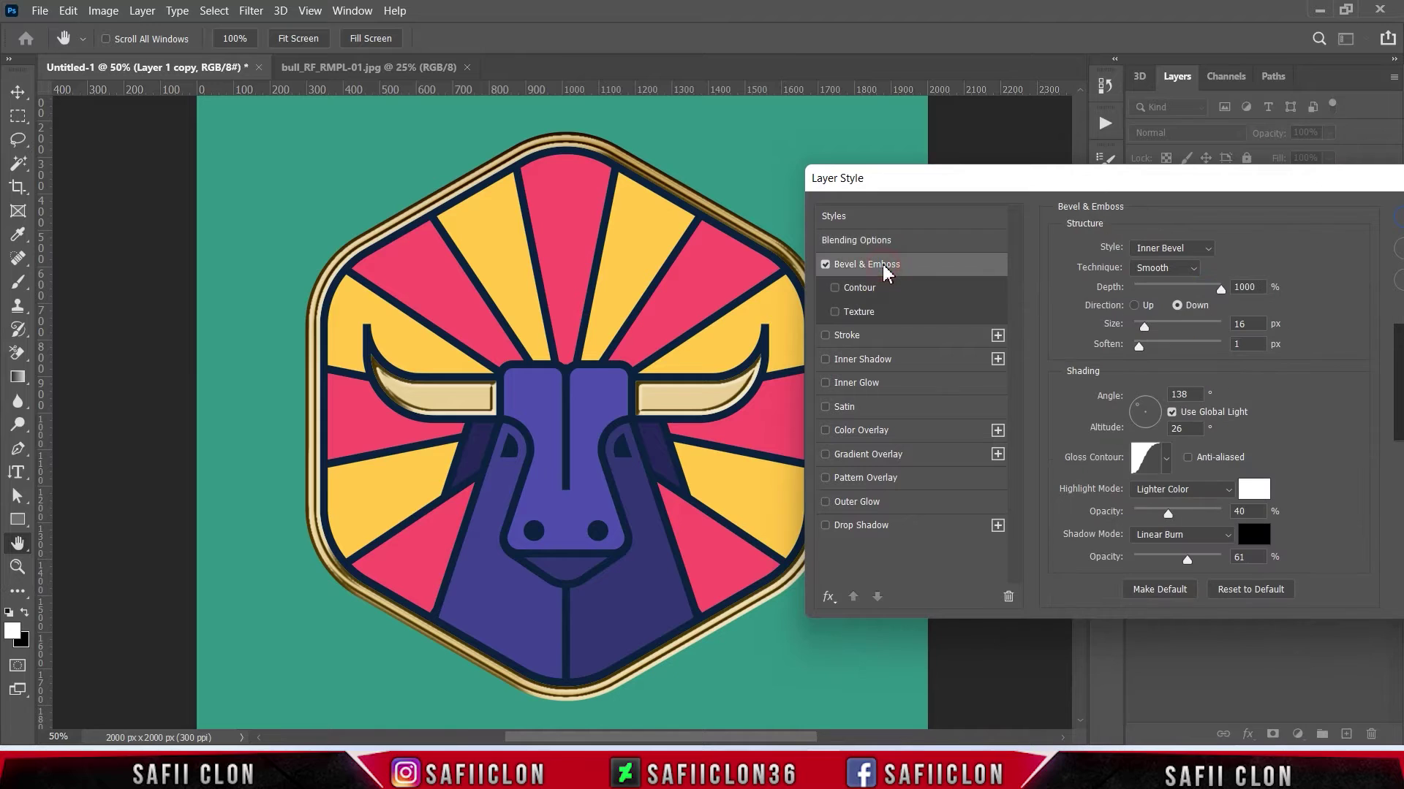
Set the outline's bevel to Inner Bevel style, Smooth technique, 84% depth and 10 px size.
{"action": "left_click", "coordinate": [1172, 250]}
{"action": "left_click", "coordinate": [1170, 284]}
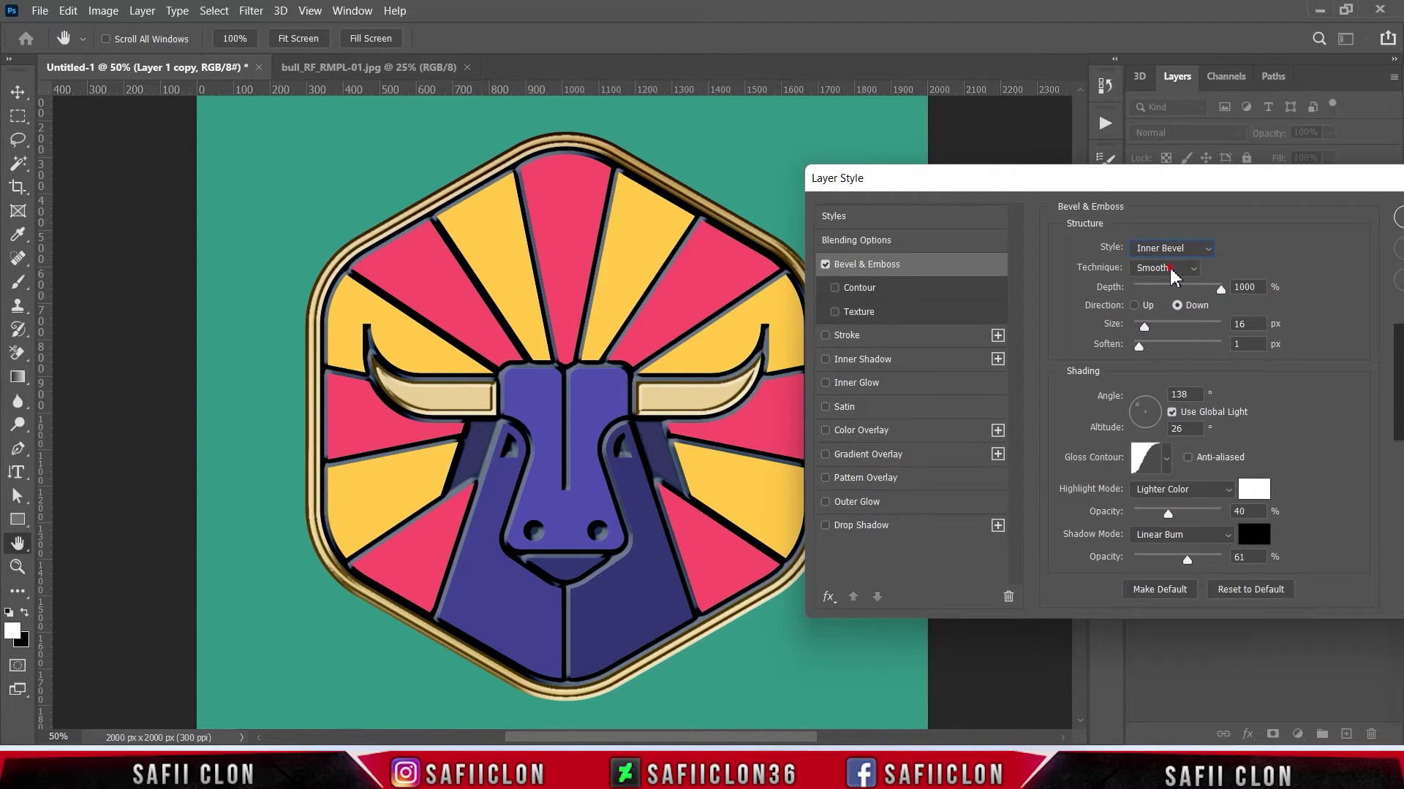
{"action": "left_click", "coordinate": [1171, 272]}
{"action": "left_click", "coordinate": [1170, 284]}
{"action": "left_click_drag", "start_coordinate": [1220, 290], "coordinate": [1144, 296]}
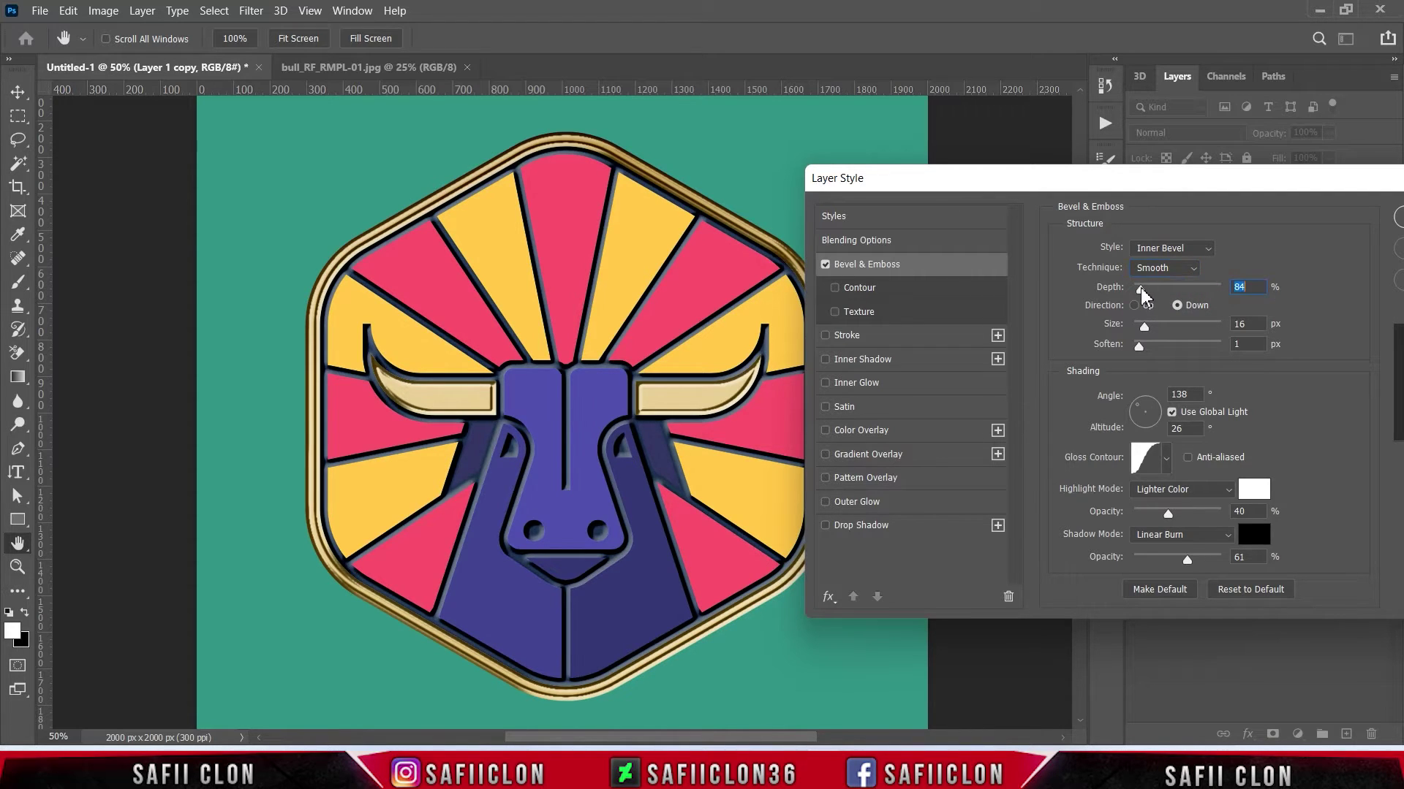
{"action": "left_click_drag", "start_coordinate": [1146, 326], "coordinate": [1145, 332]}
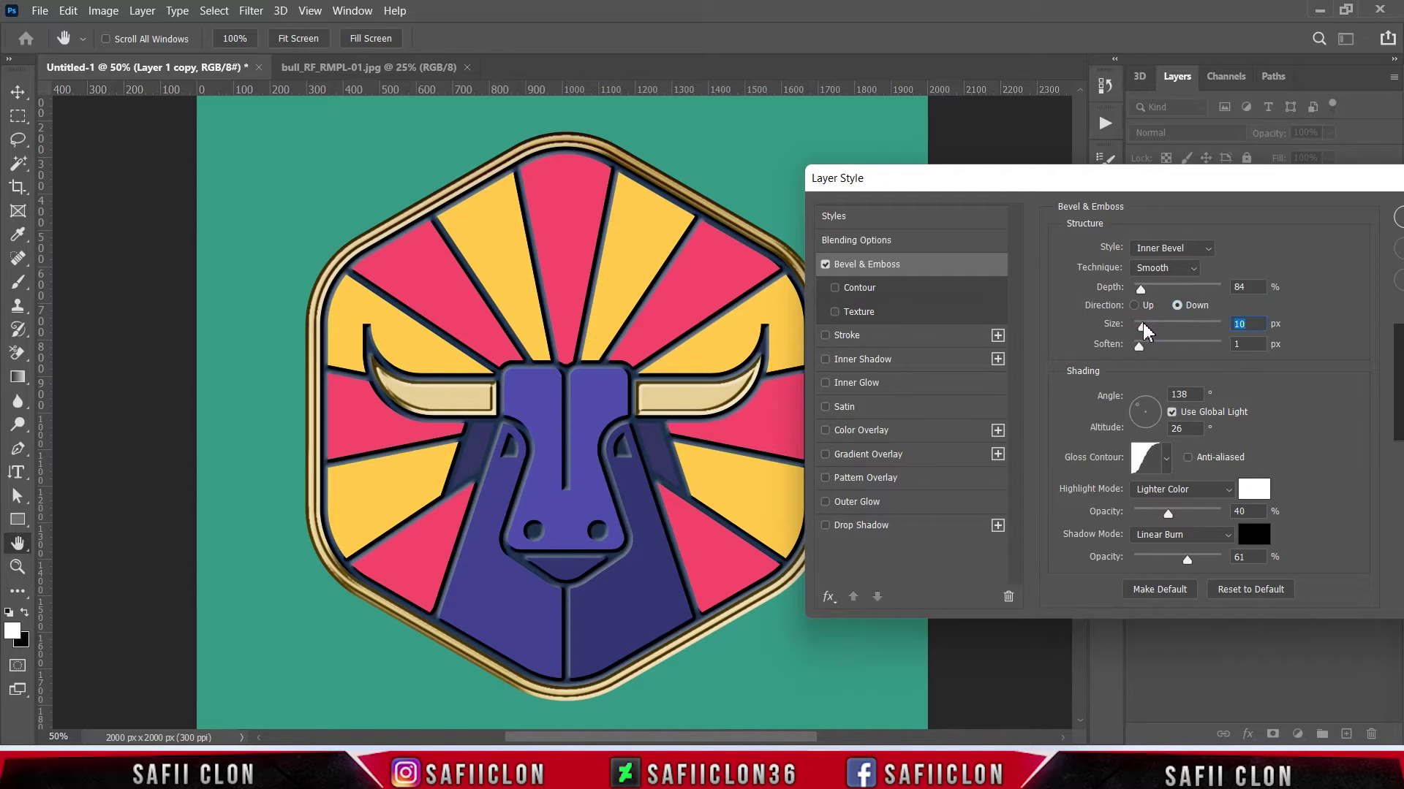
Set the bevel shading to angle 138°, altitude 26° and the deep cove-shaped gloss contour.
{"action": "left_click_drag", "start_coordinate": [1190, 394], "coordinate": [1174, 395]}
{"action": "type", "text": "138"}
{"action": "type", "text": "26"}
{"action": "left_click", "coordinate": [1168, 459]}
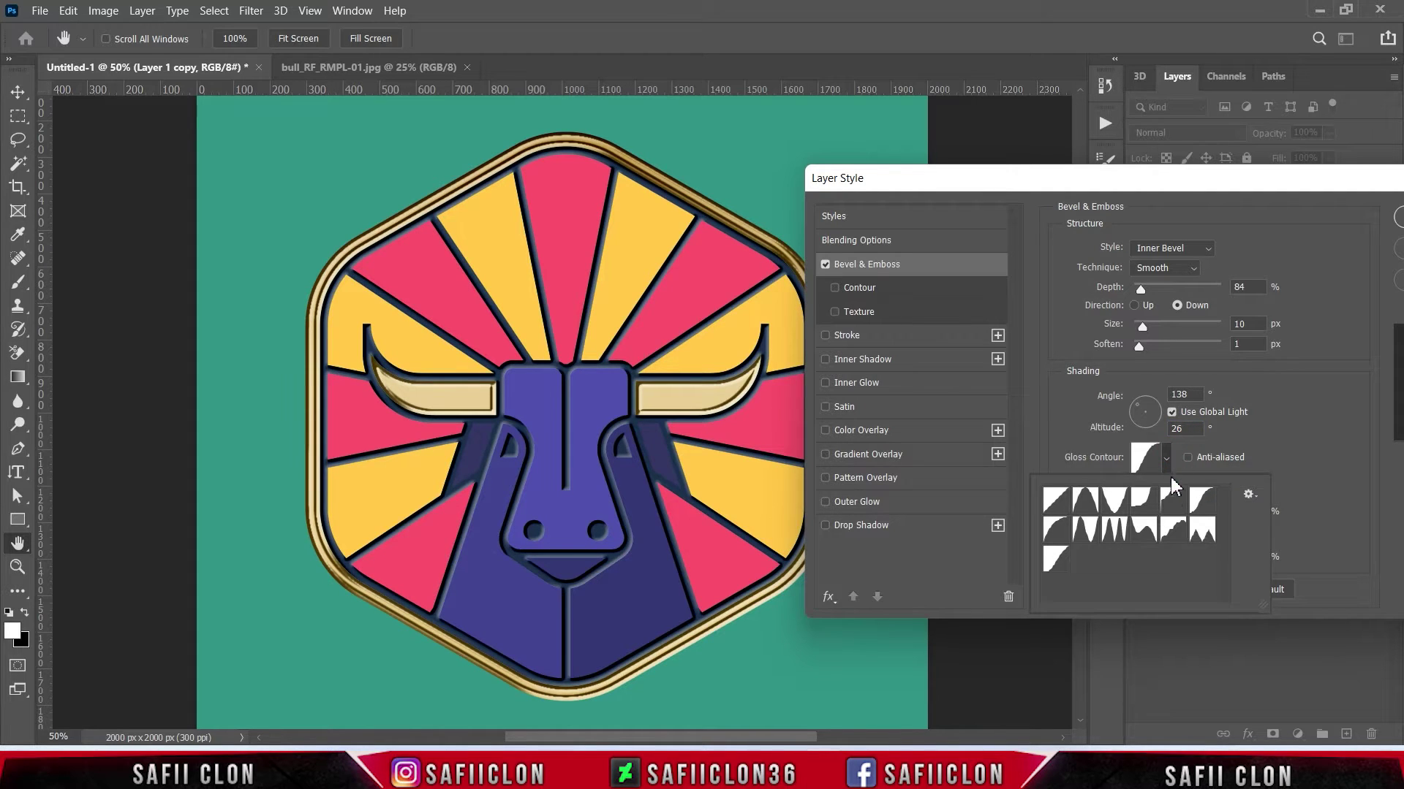
{"action": "left_click", "coordinate": [1143, 499]}
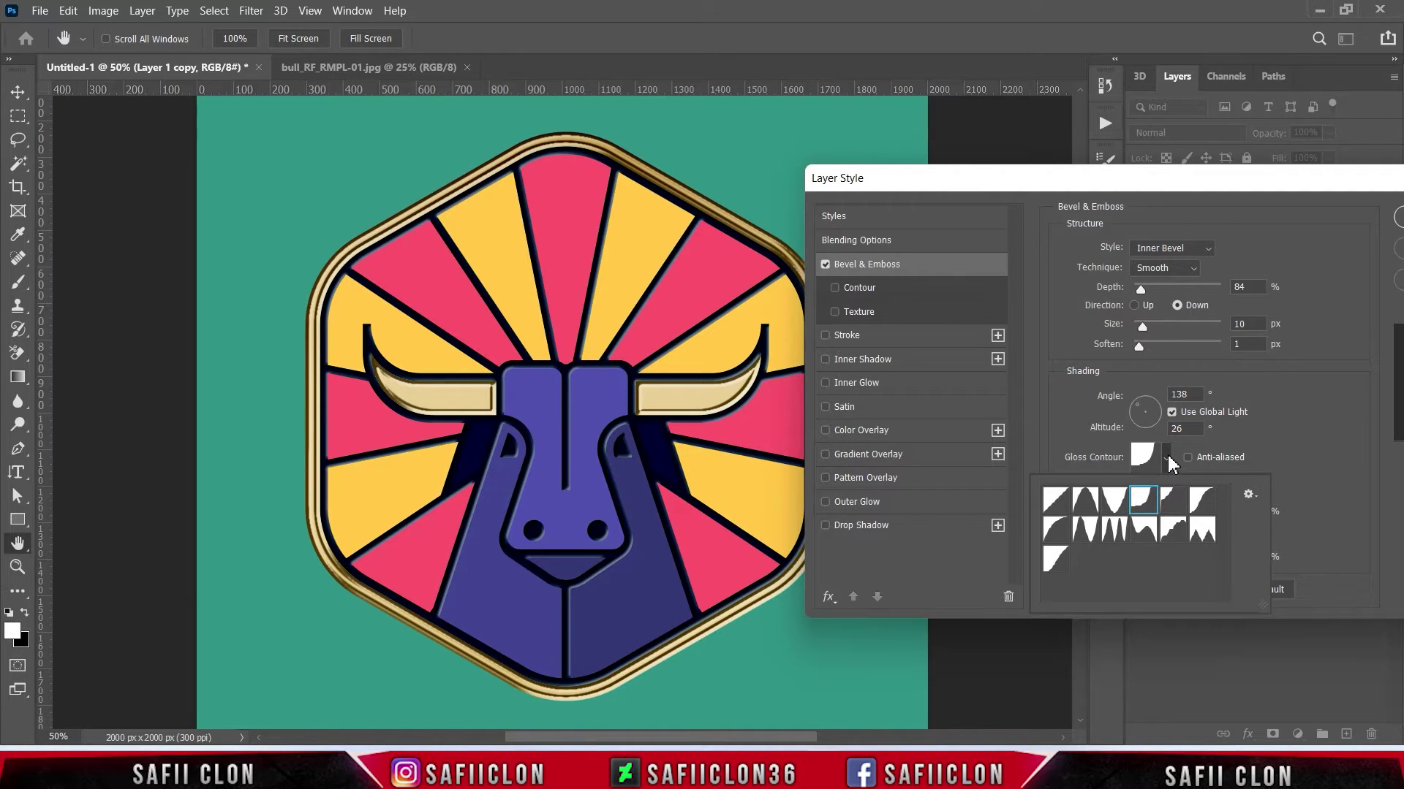
{"action": "left_click", "coordinate": [1170, 464]}
Set the bevel highlight to Linear Light mode with color ffffff at 21% opacity.
{"action": "left_click", "coordinate": [1174, 490]}
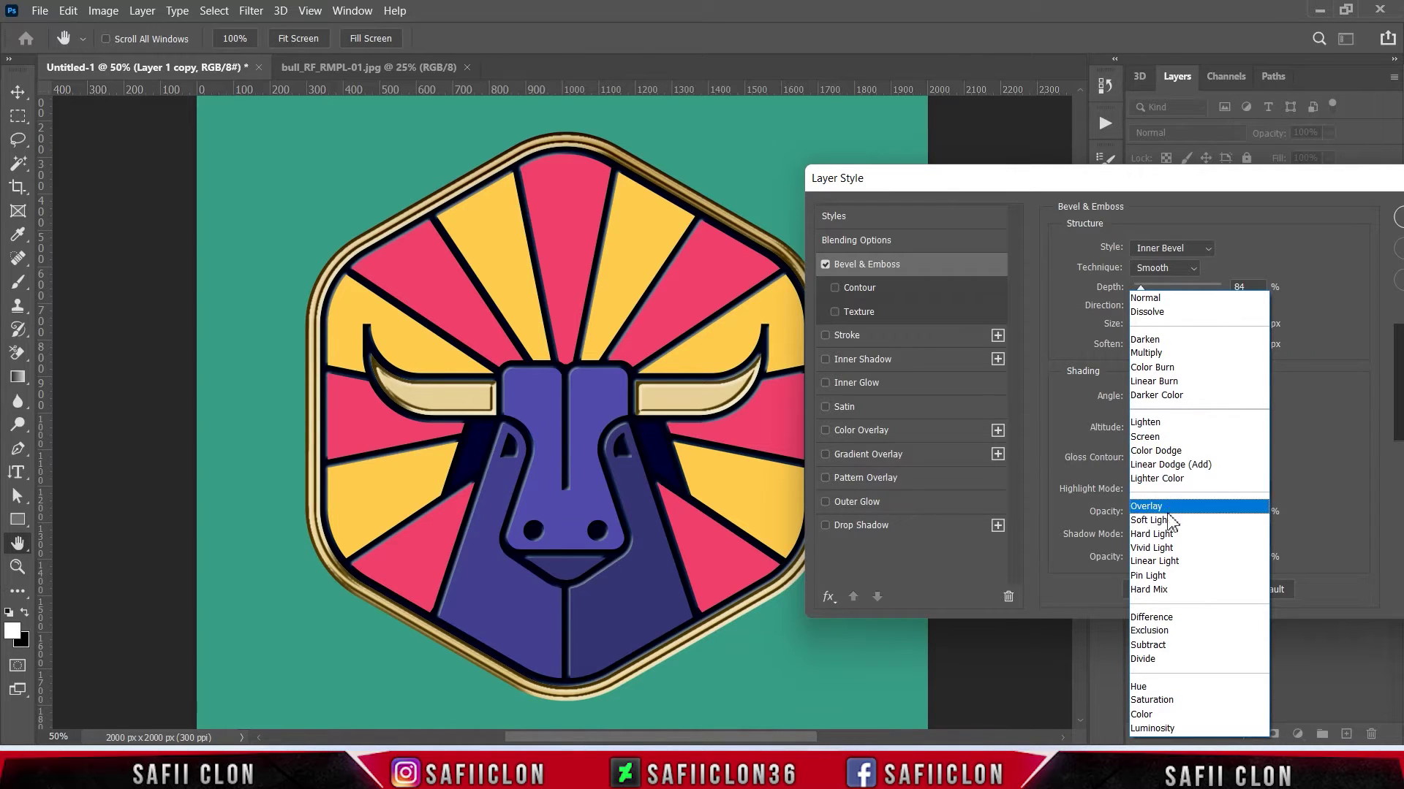
{"action": "left_click", "coordinate": [1172, 561]}
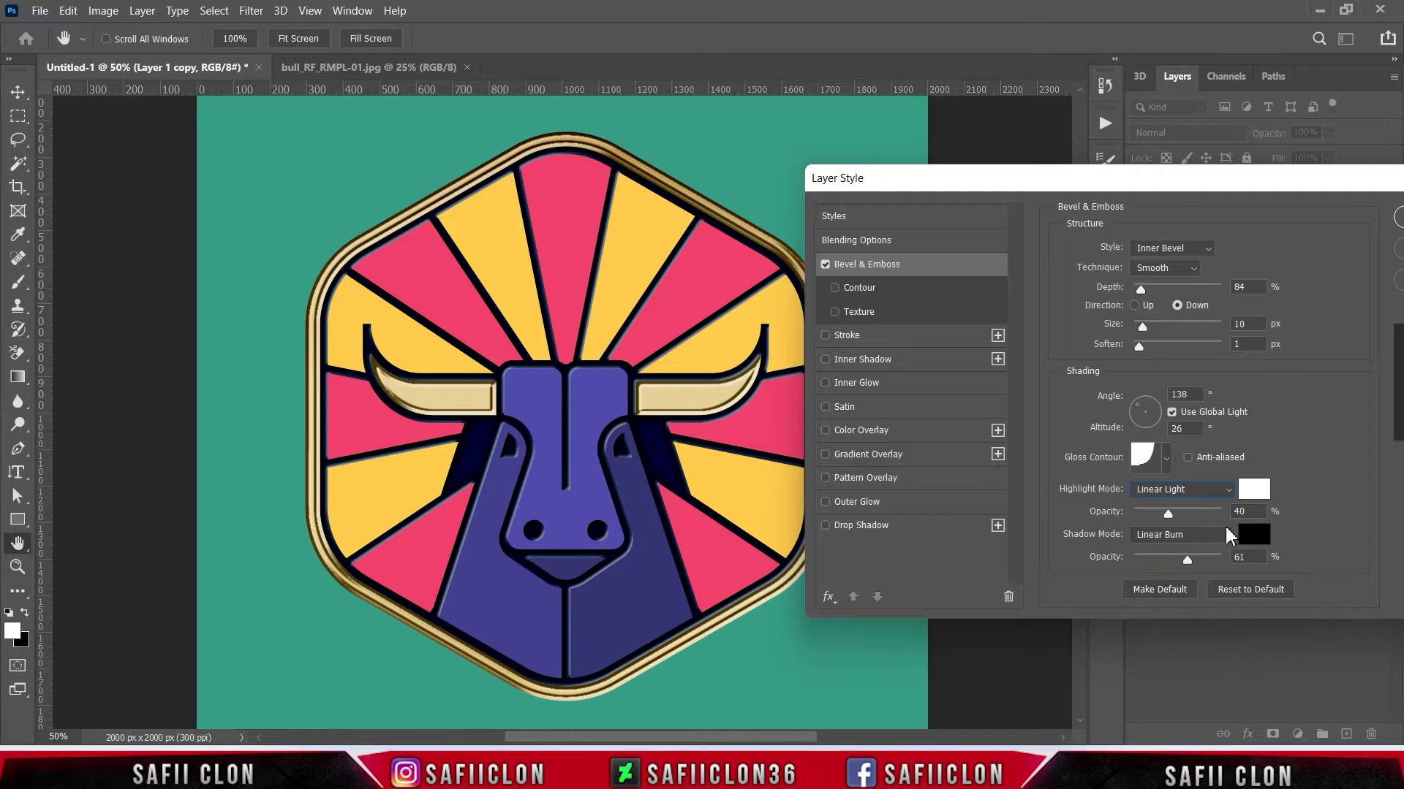
{"action": "left_click", "coordinate": [1253, 491]}
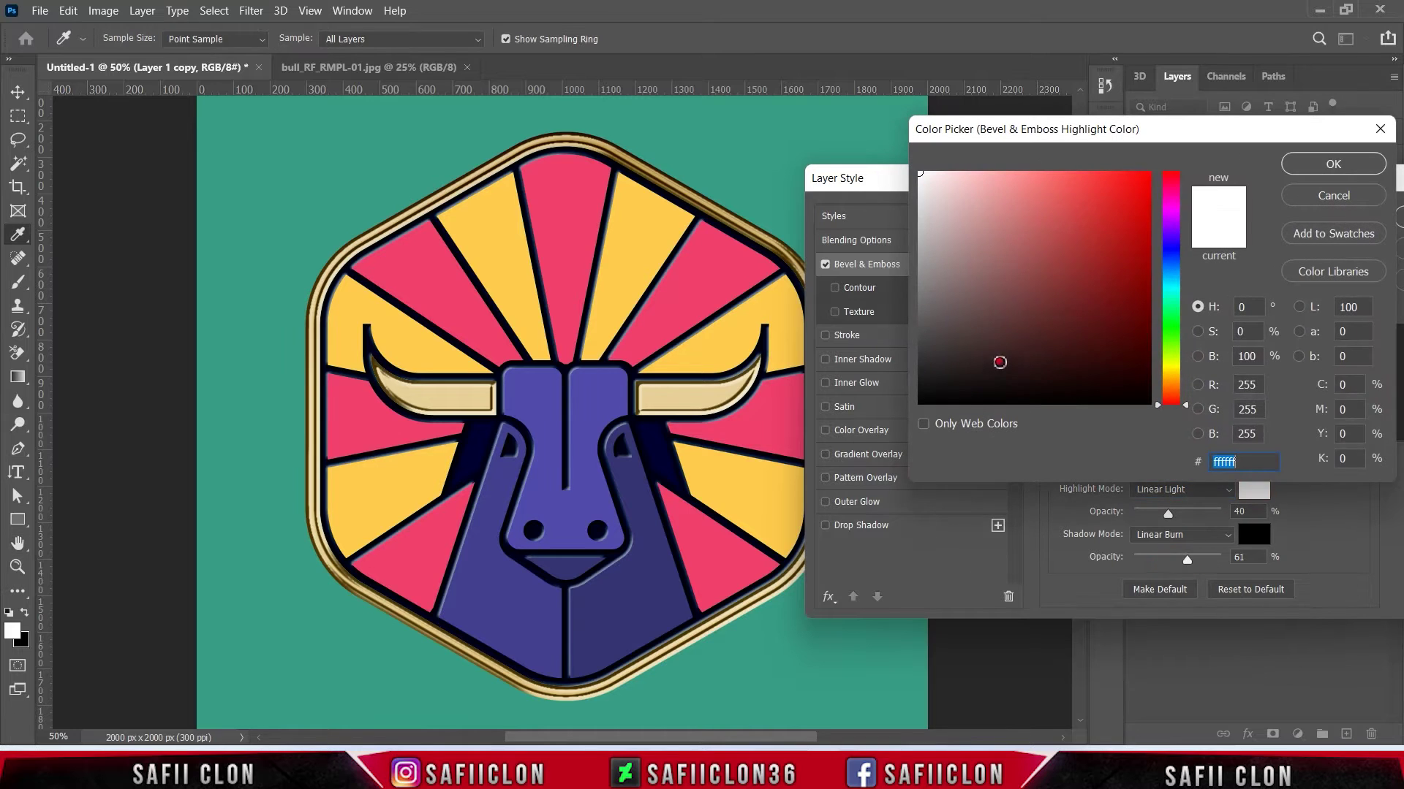
{"action": "left_click", "coordinate": [1315, 165]}
{"action": "left_click_drag", "start_coordinate": [1167, 514], "coordinate": [1159, 517]}
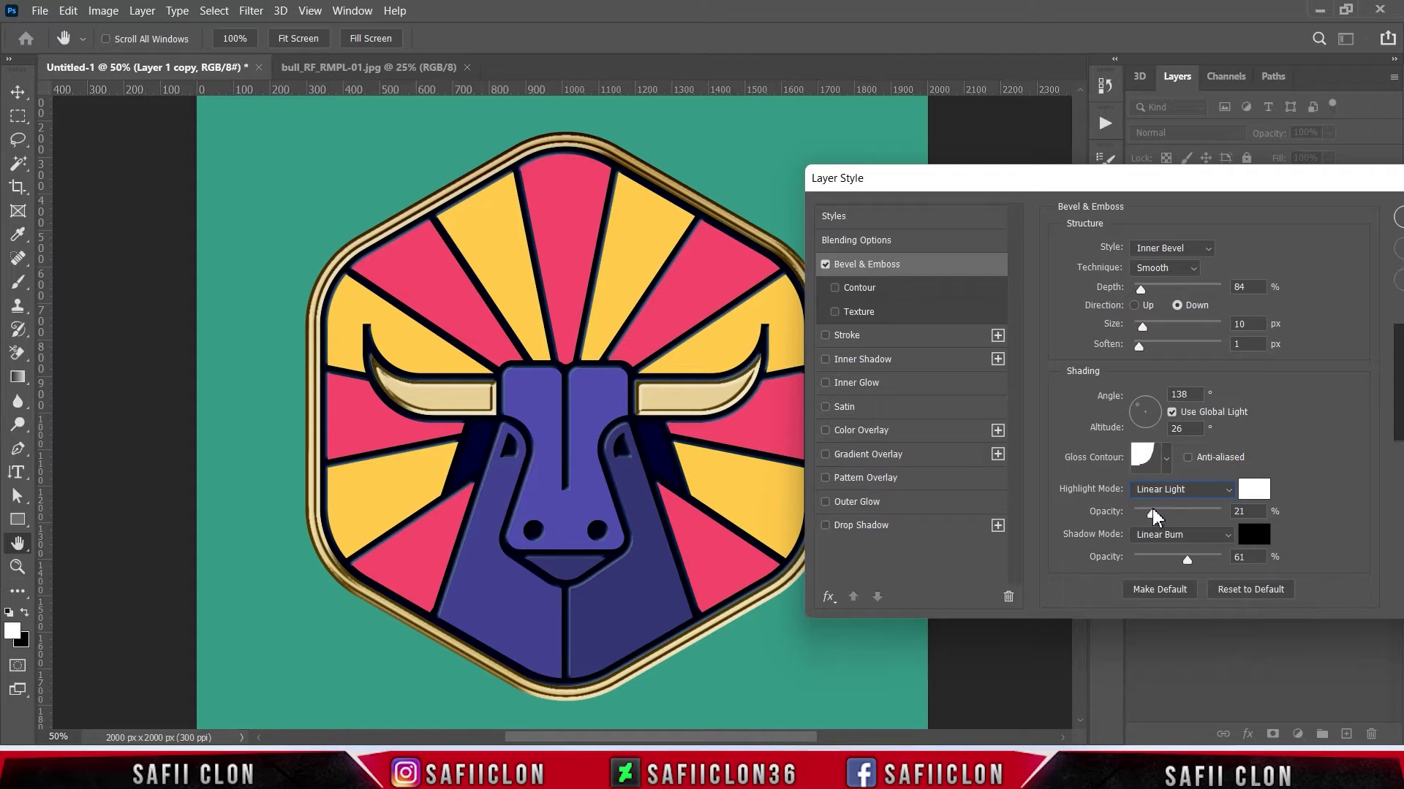
Set the outline bevel's shadow to Linear Burn mode with color 000000 at 50% opacity.
{"action": "left_click", "coordinate": [1183, 534]}
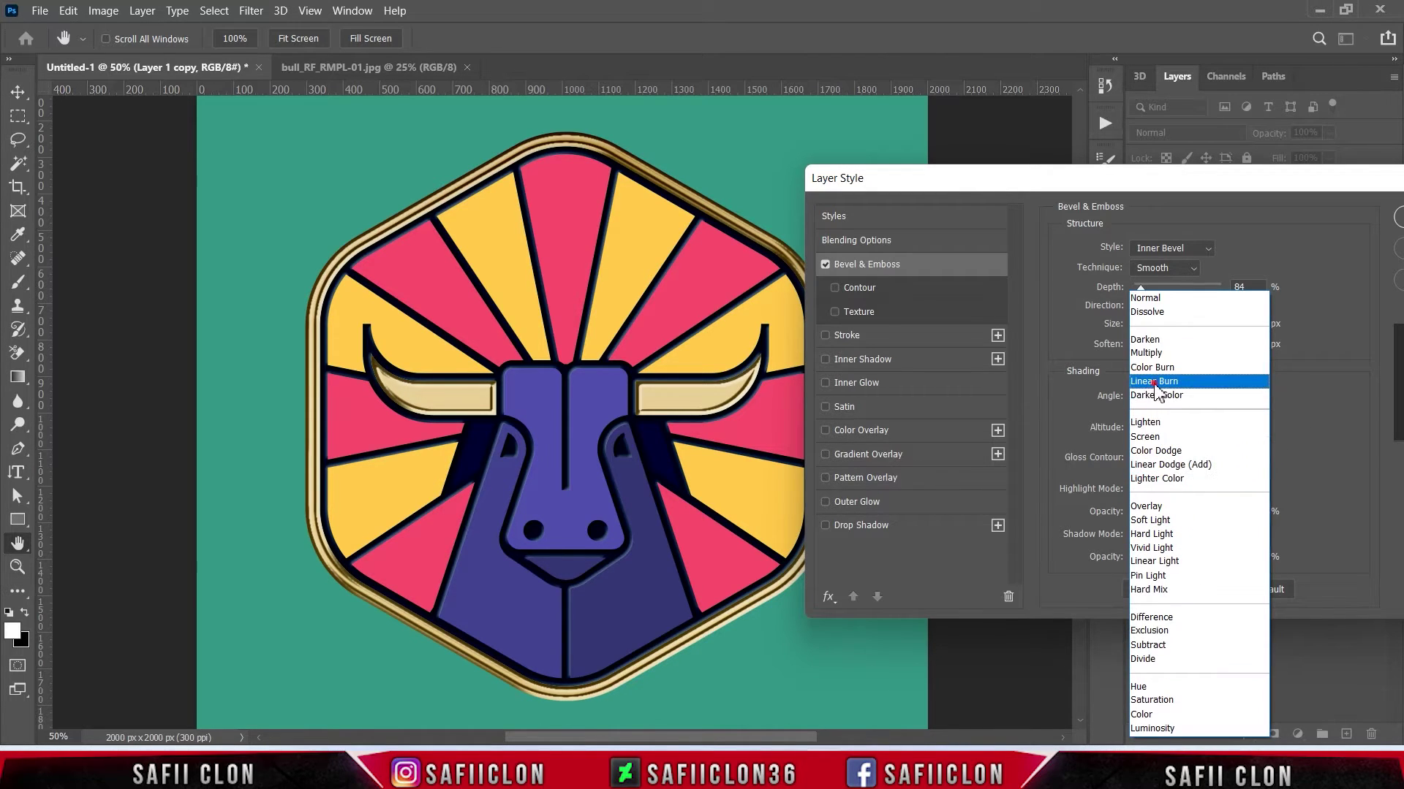
{"action": "left_click", "coordinate": [1158, 381]}
{"action": "left_click", "coordinate": [1254, 537]}
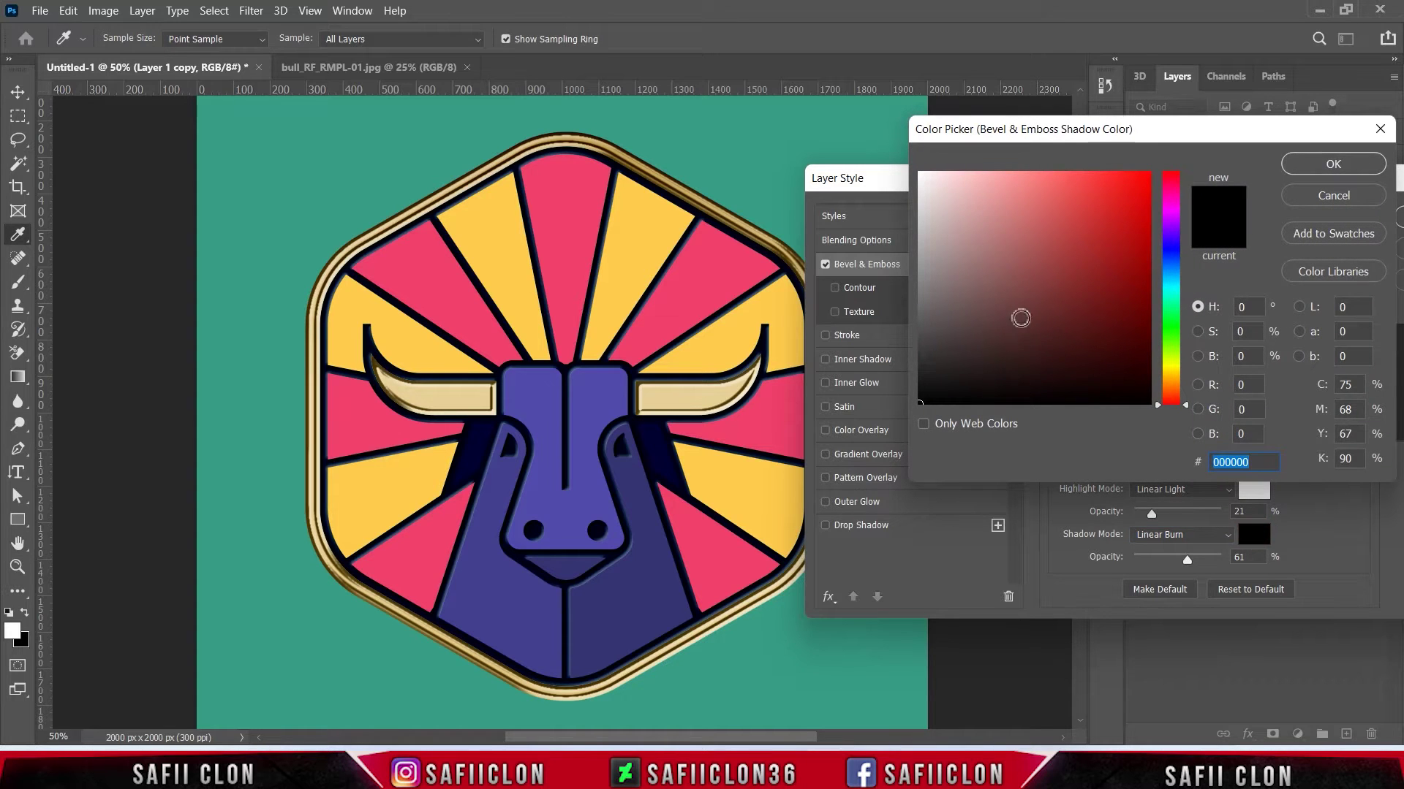
{"action": "left_click", "coordinate": [1303, 162]}
{"action": "left_click_drag", "start_coordinate": [1187, 558], "coordinate": [1183, 562]}
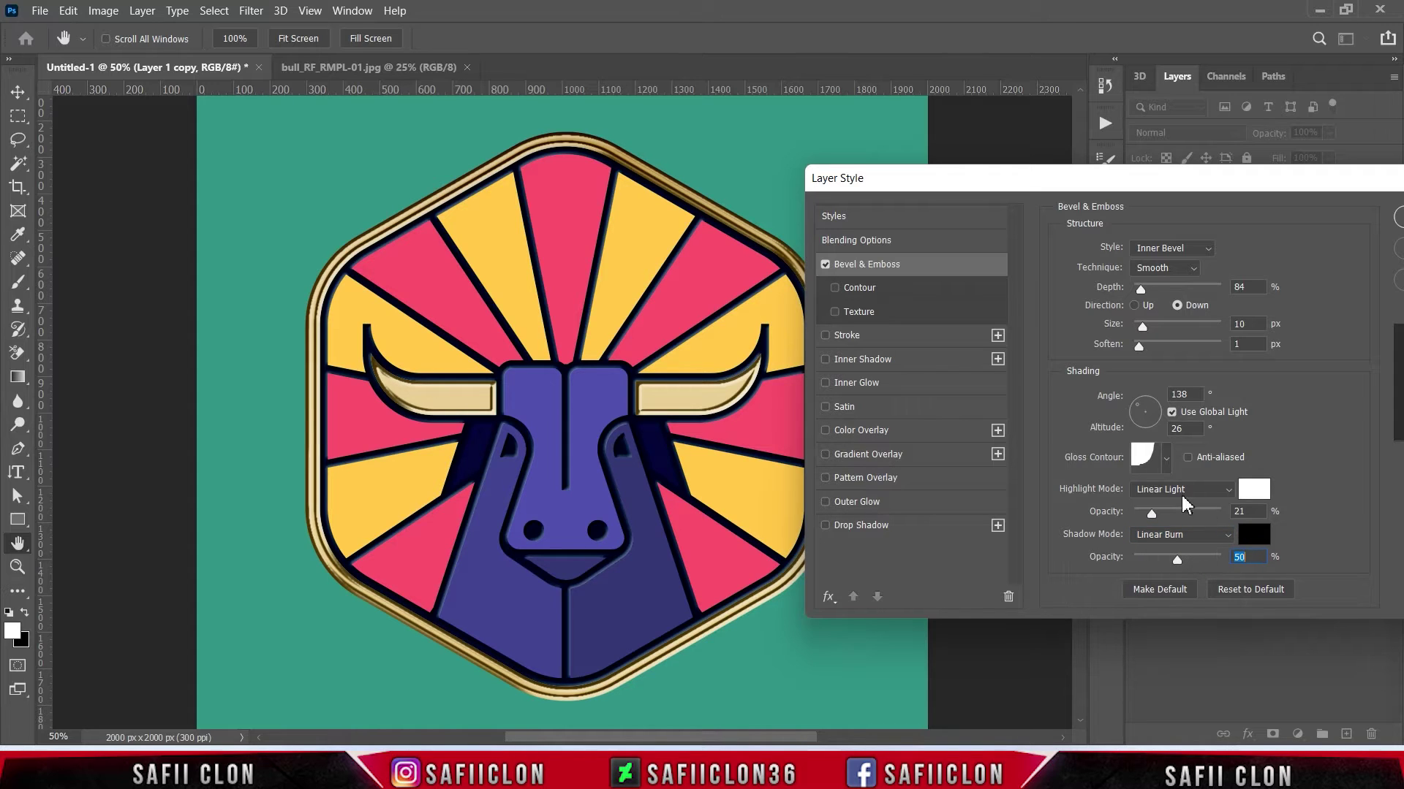
Enable the bevel's Contour option and choose the Gaussian-shaped contour preset for it.
{"action": "left_click", "coordinate": [856, 288]}
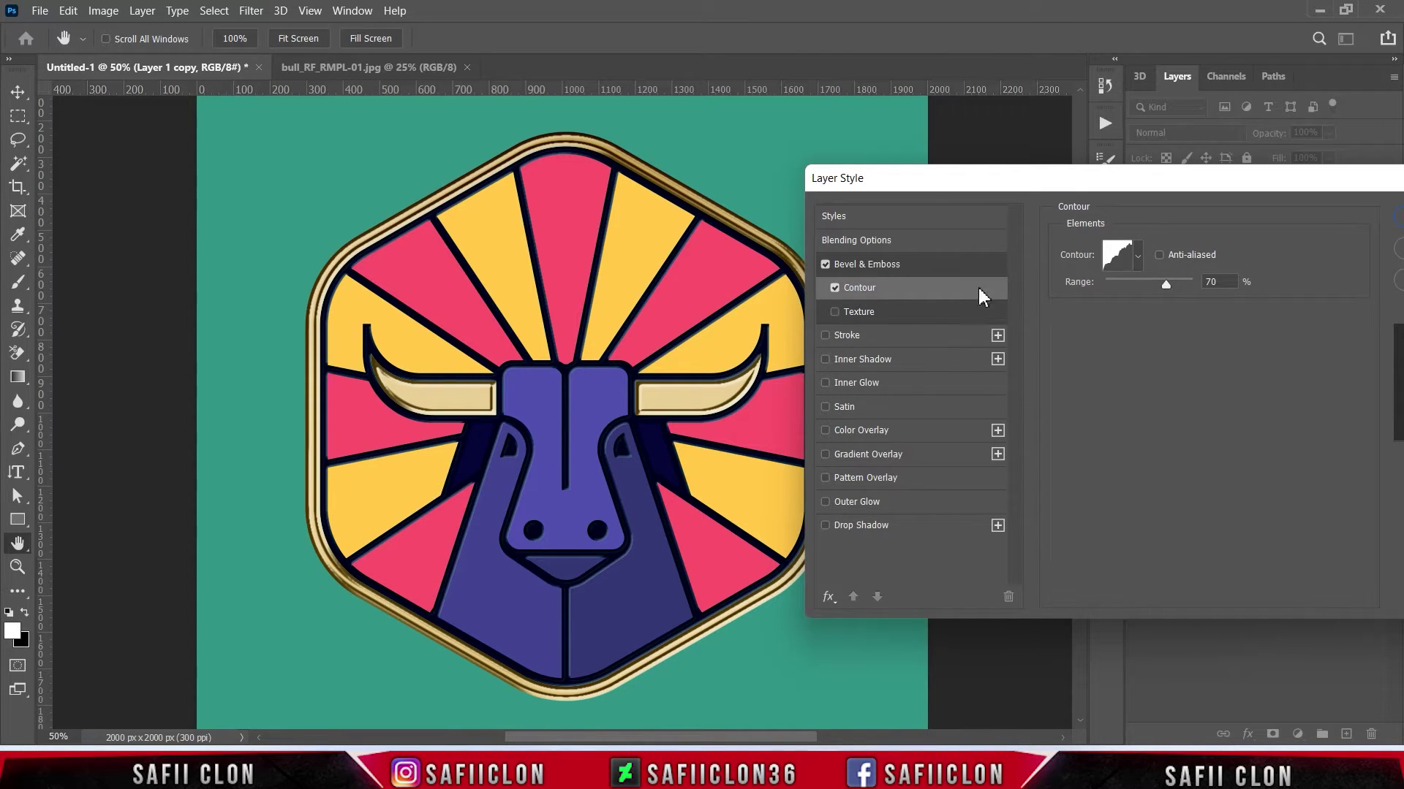
{"action": "left_click", "coordinate": [1140, 254]}
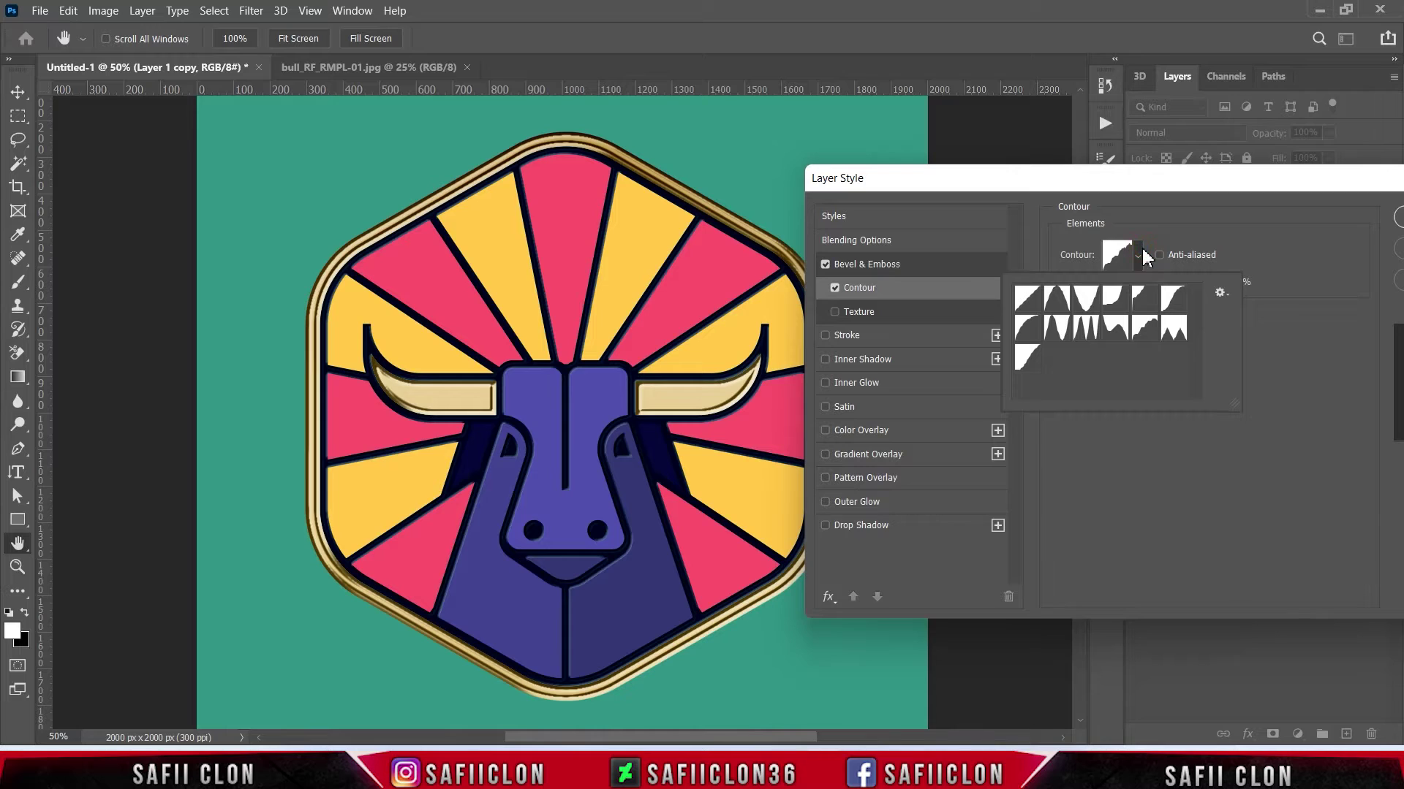
{"action": "left_click", "coordinate": [1174, 300]}
{"action": "key", "text": "Return"}
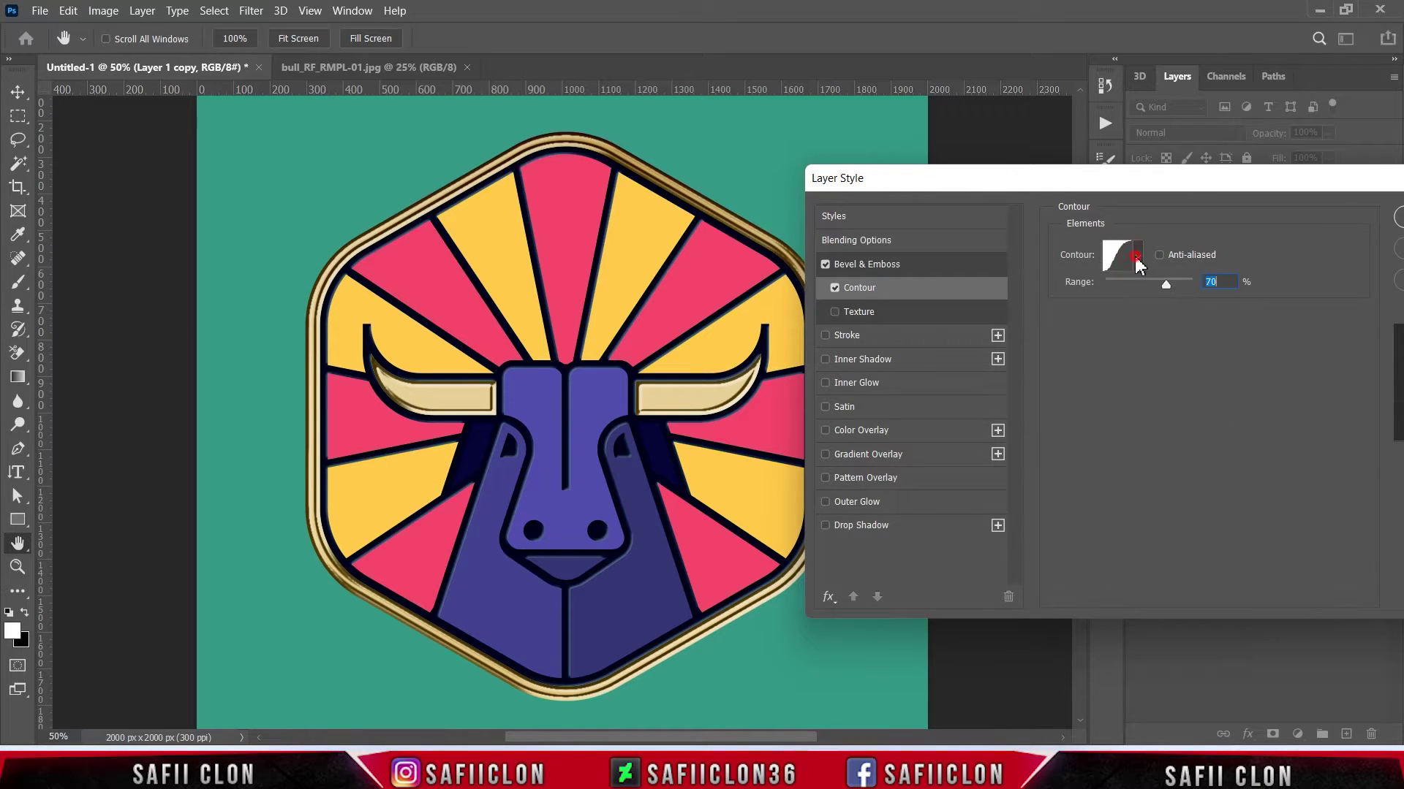
{"action": "left_click_drag", "start_coordinate": [1168, 286], "coordinate": [1170, 287]}
Add an Inner Shadow to the outline layer with Screen blend mode and color ffffff.
{"action": "left_click", "coordinate": [865, 359]}
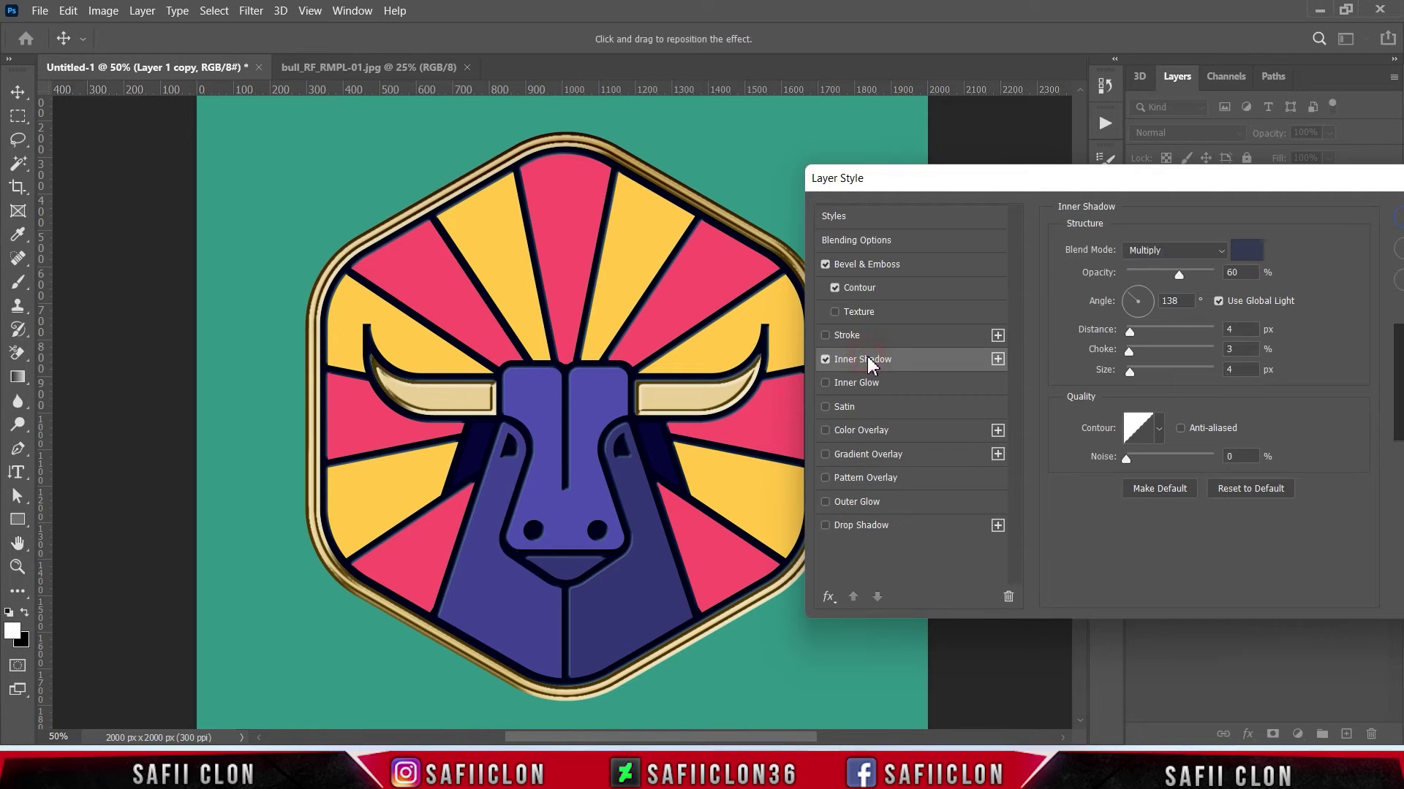
{"action": "left_click", "coordinate": [1149, 253]}
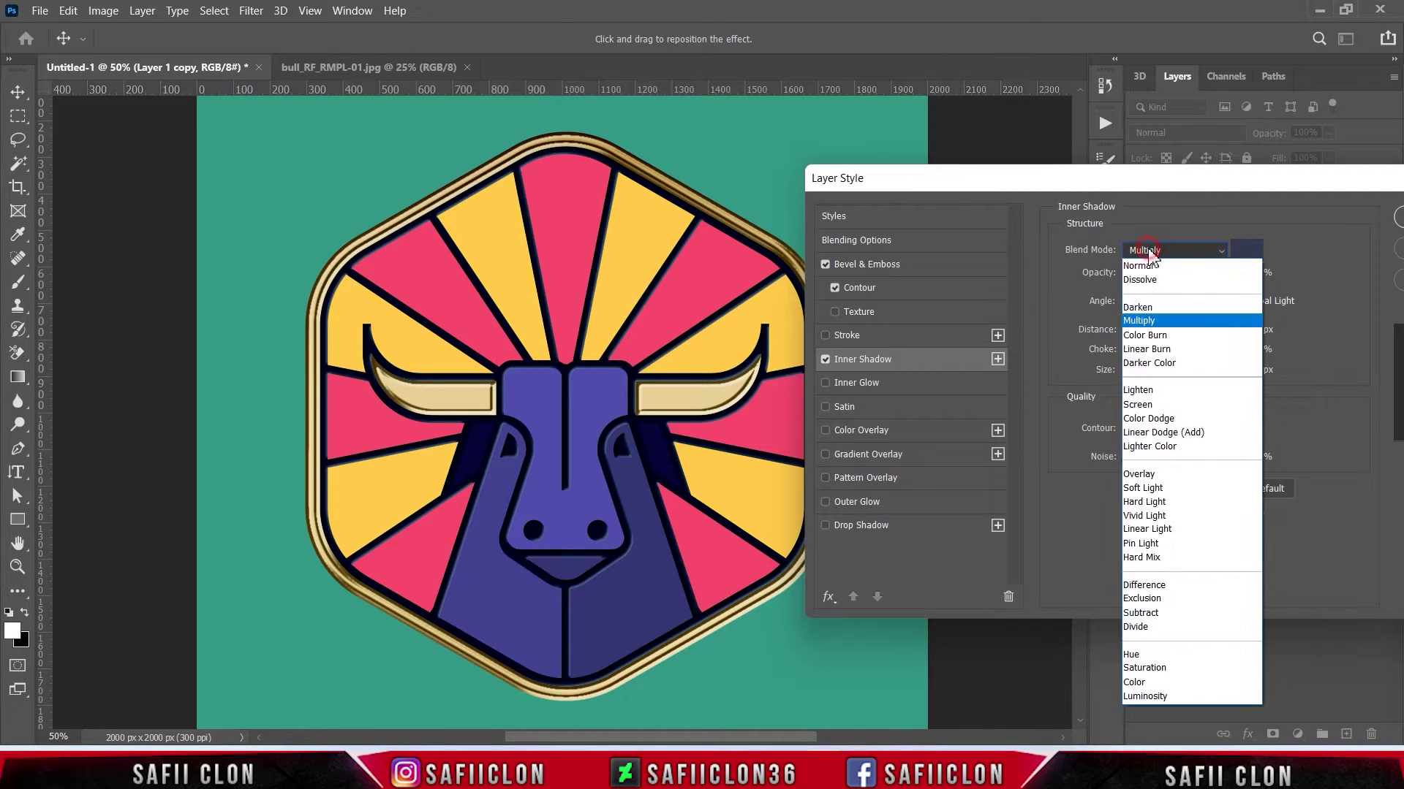
{"action": "left_click", "coordinate": [1157, 406]}
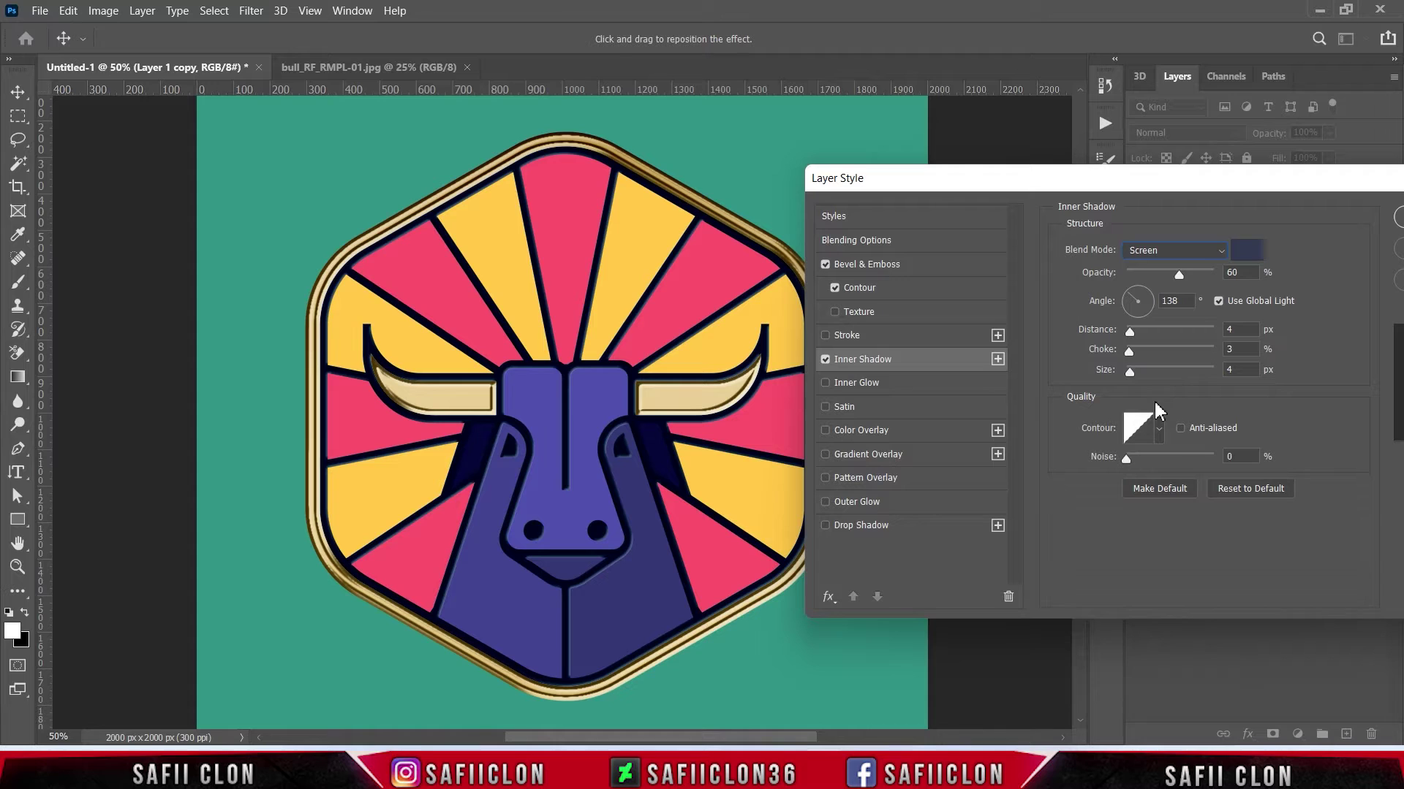
{"action": "left_click", "coordinate": [1247, 250]}
{"action": "left_click", "coordinate": [1072, 265]}
{"action": "type", "text": "ffffff"}
{"action": "left_click", "coordinate": [1297, 166]}
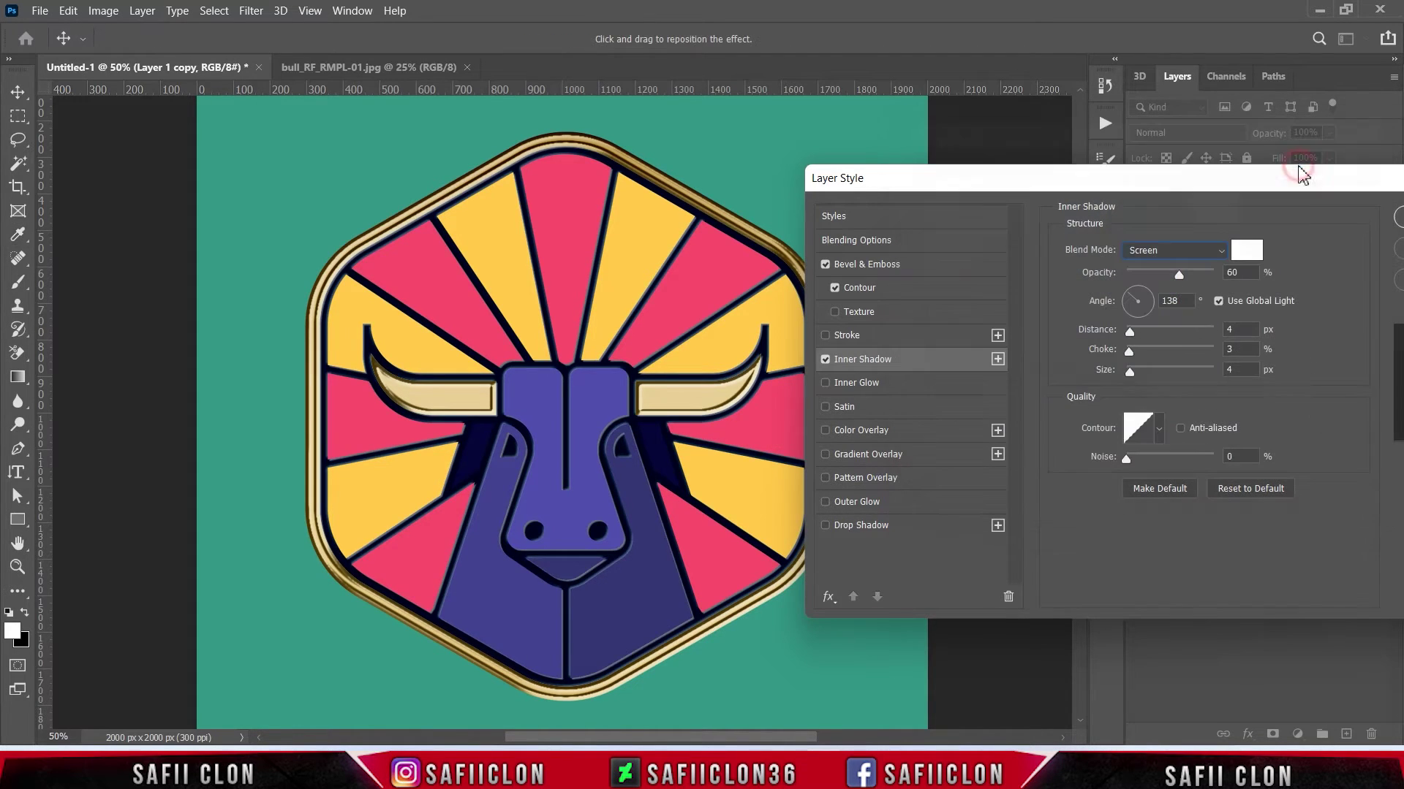
Set the inner shadow to 23% opacity, angle -128°, 8 px distance, 38% choke and 2 px size.
{"action": "left_click_drag", "start_coordinate": [1177, 274], "coordinate": [1153, 275]}
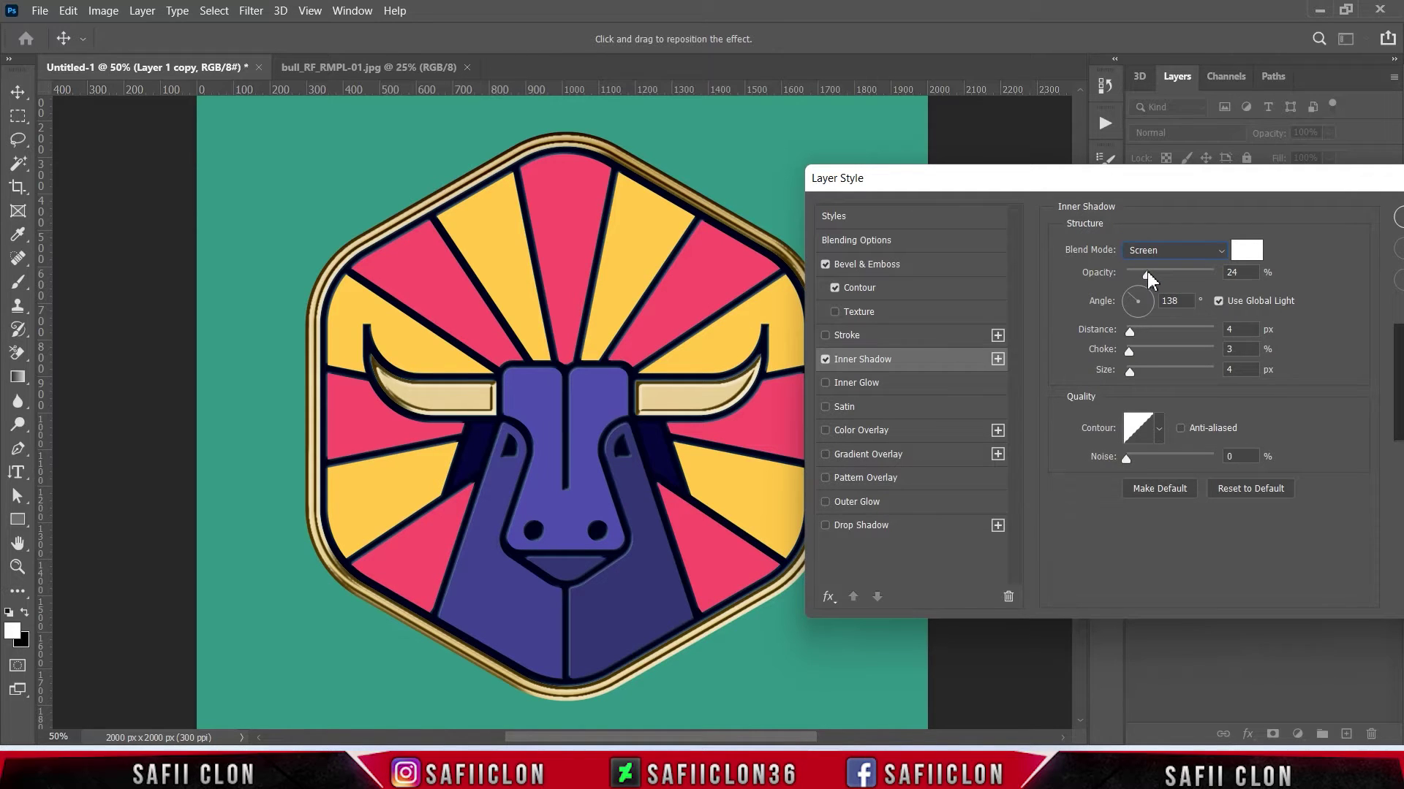
{"action": "left_click_drag", "start_coordinate": [1147, 270], "coordinate": [1146, 270]}
{"action": "left_click_drag", "start_coordinate": [1130, 307], "coordinate": [1135, 315]}
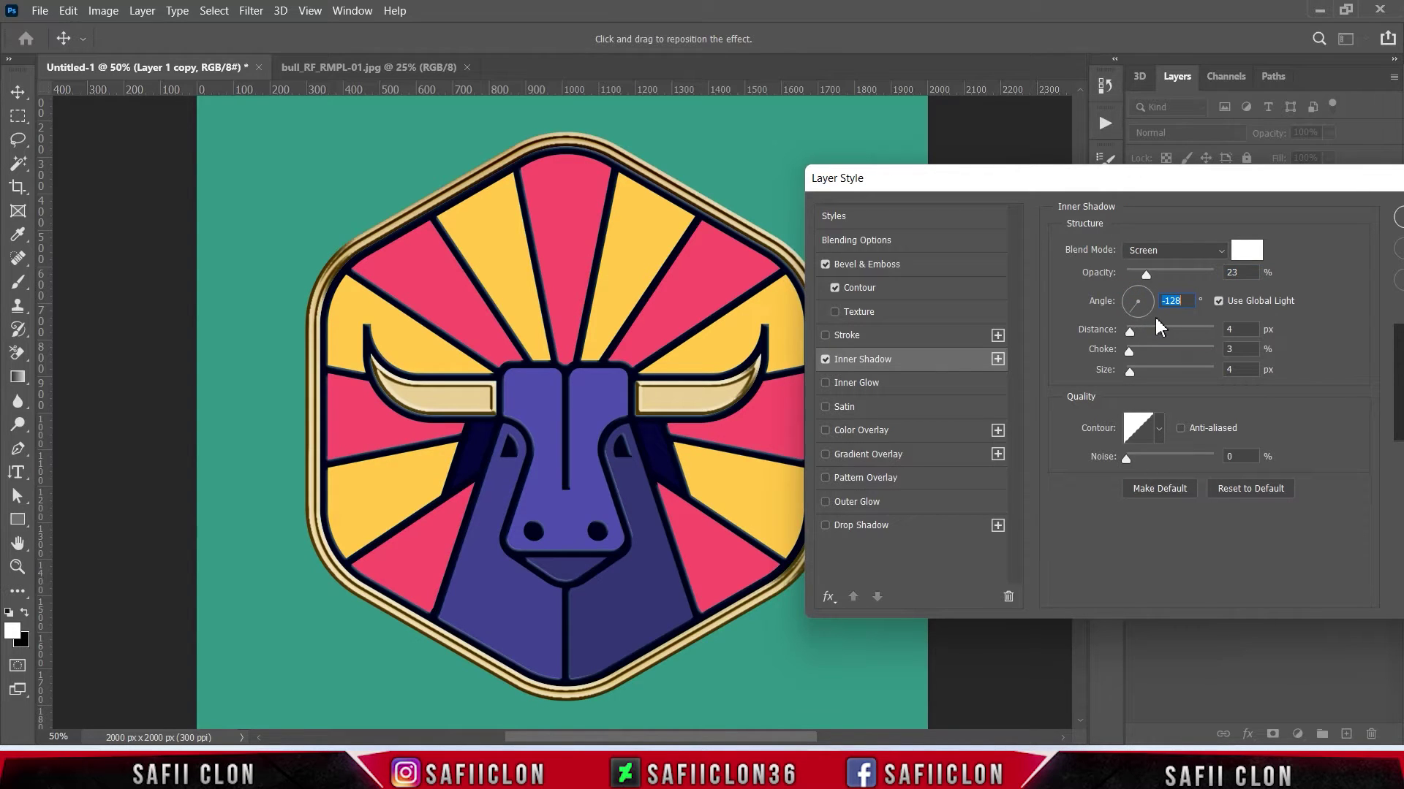
{"action": "left_click_drag", "start_coordinate": [1130, 331], "coordinate": [1138, 340]}
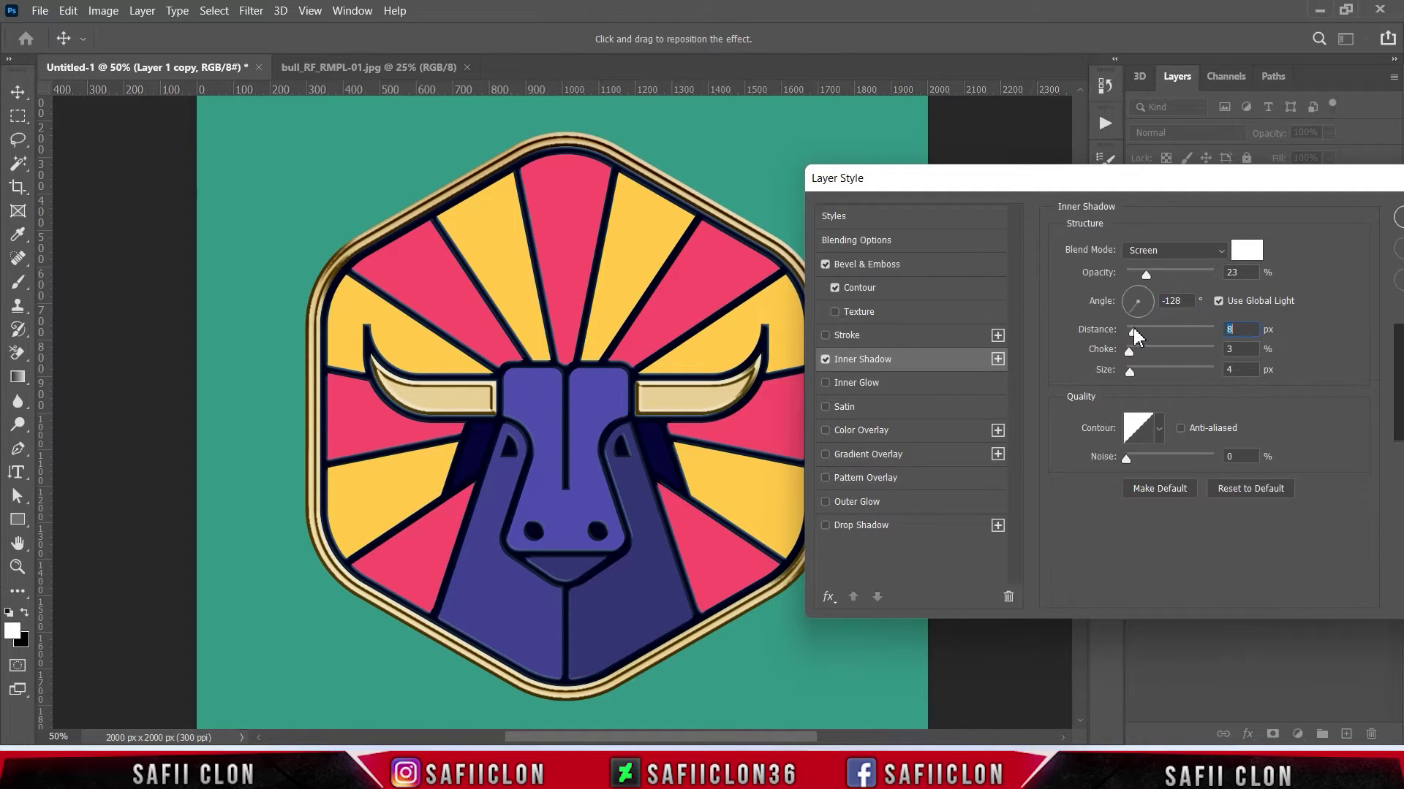
{"action": "mouse_move", "coordinate": [1130, 354]}
{"action": "left_mouse_down"}
{"action": "mouse_move", "coordinate": [1164, 358]}
{"action": "mouse_move", "coordinate": [1130, 374]}
{"action": "left_mouse_up"}
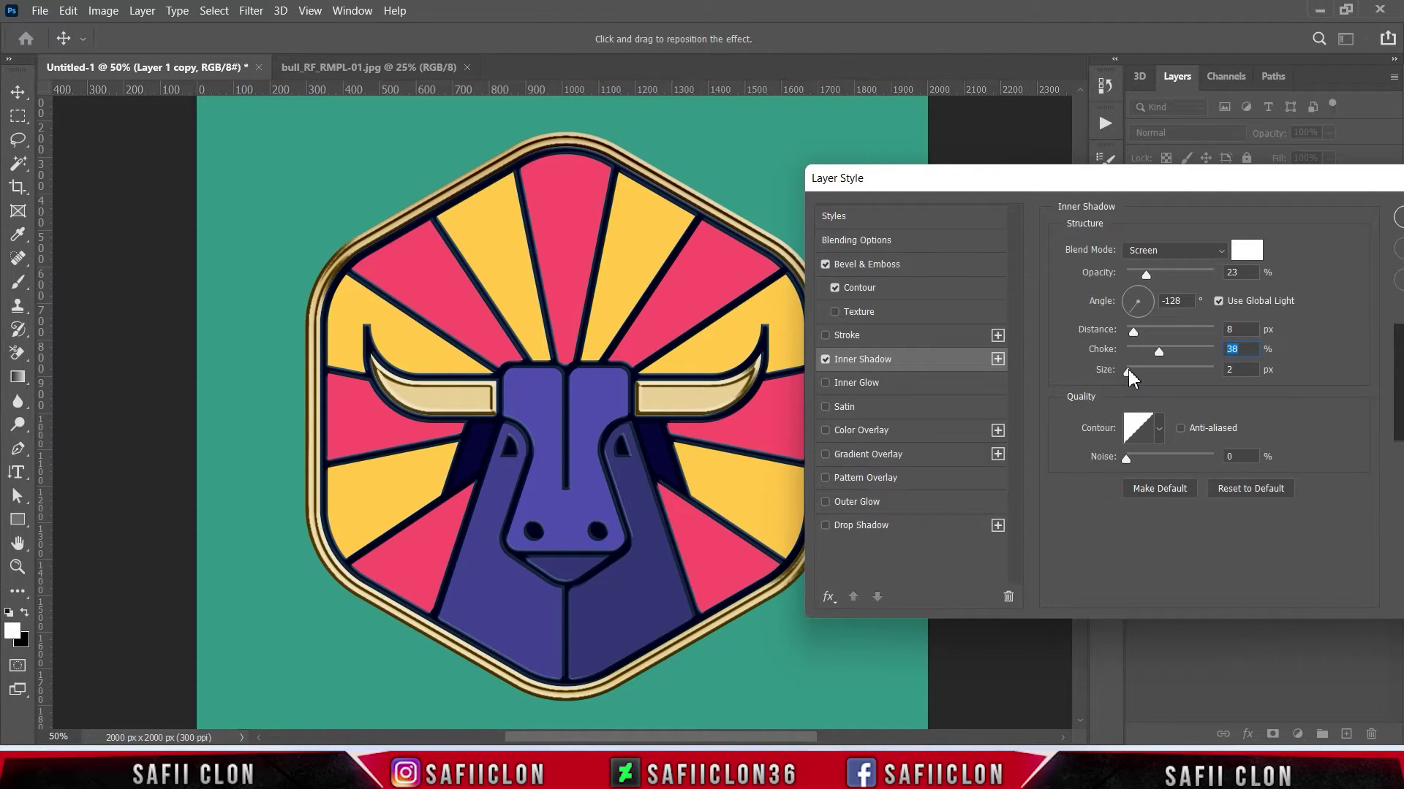
Give the inner shadow the cone-shaped contour and set its angle to 0°.
{"action": "left_click", "coordinate": [1159, 430]}
{"action": "left_click", "coordinate": [1076, 472]}
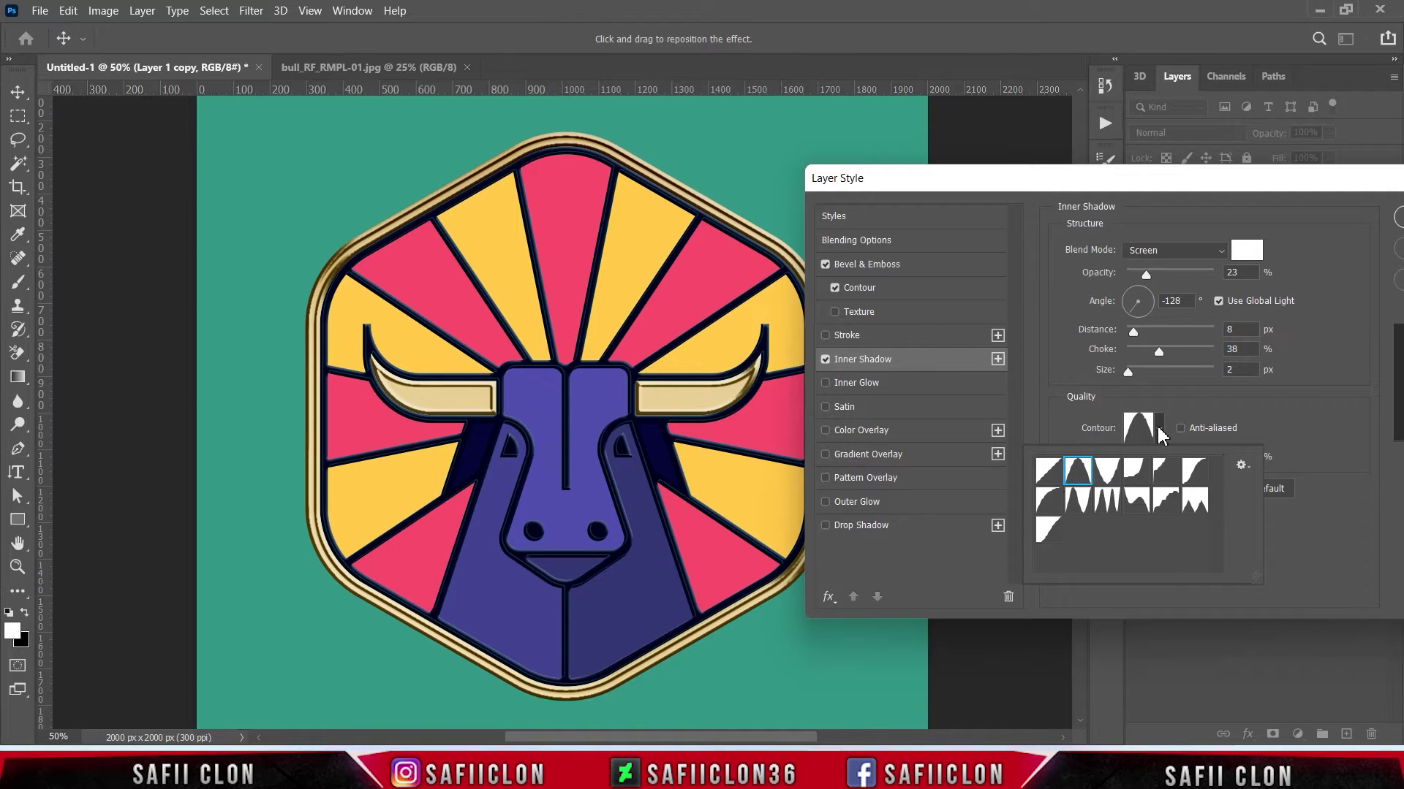
{"action": "left_click", "coordinate": [1161, 433]}
{"action": "key", "text": "Down"}
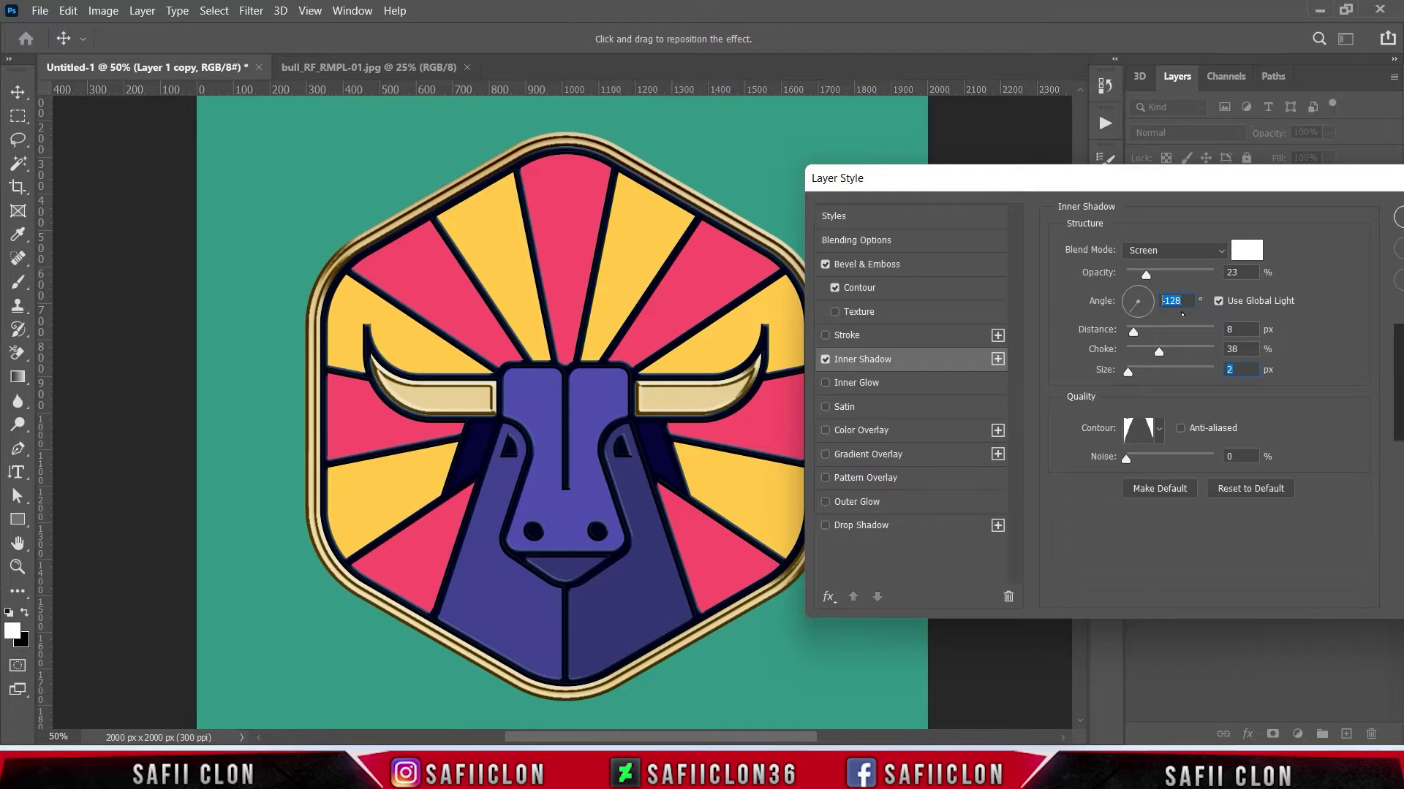
{"action": "left_click", "coordinate": [938, 368]}
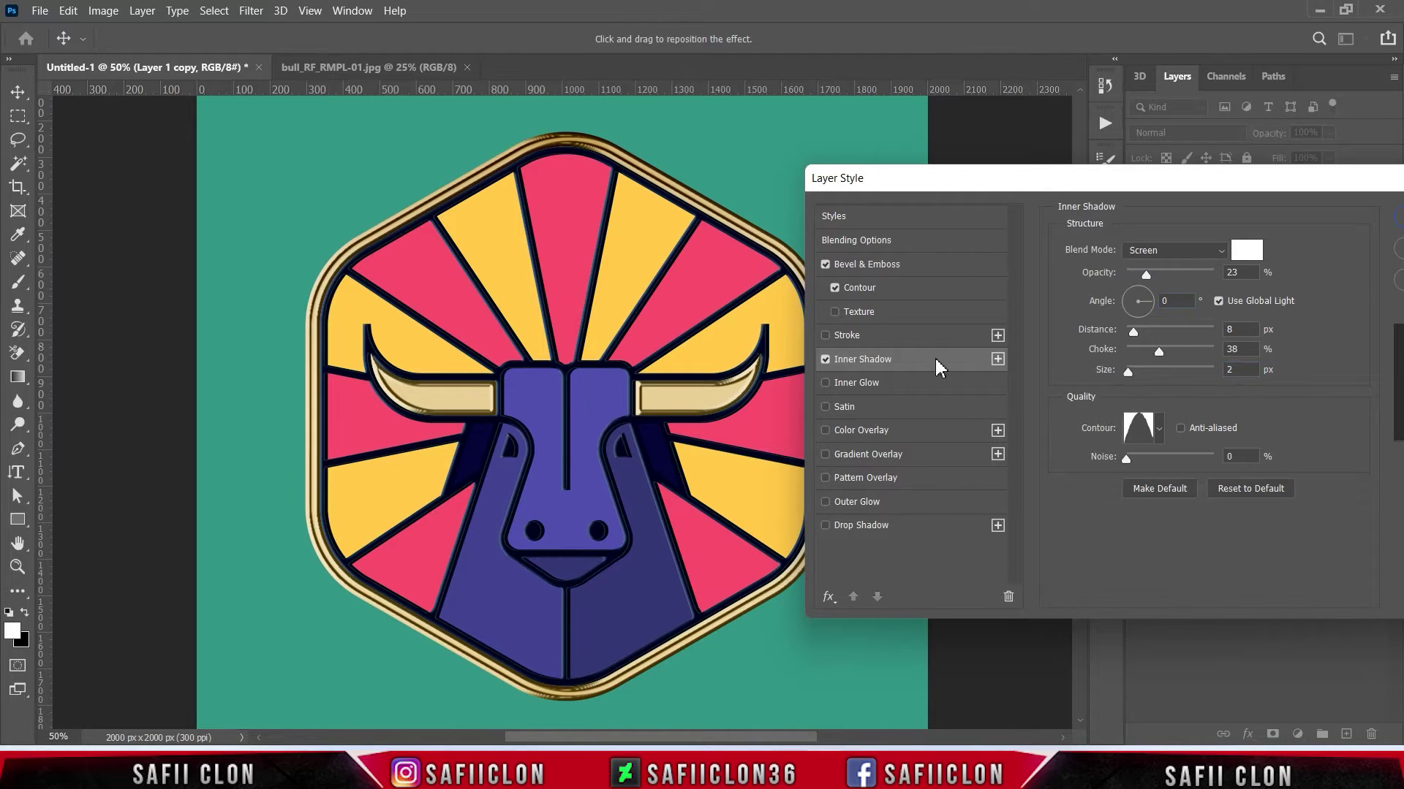
Add an Inner Glow to the outline layer with Soft Light mode, 100% opacity and a white color.
{"action": "left_click", "coordinate": [867, 385]}
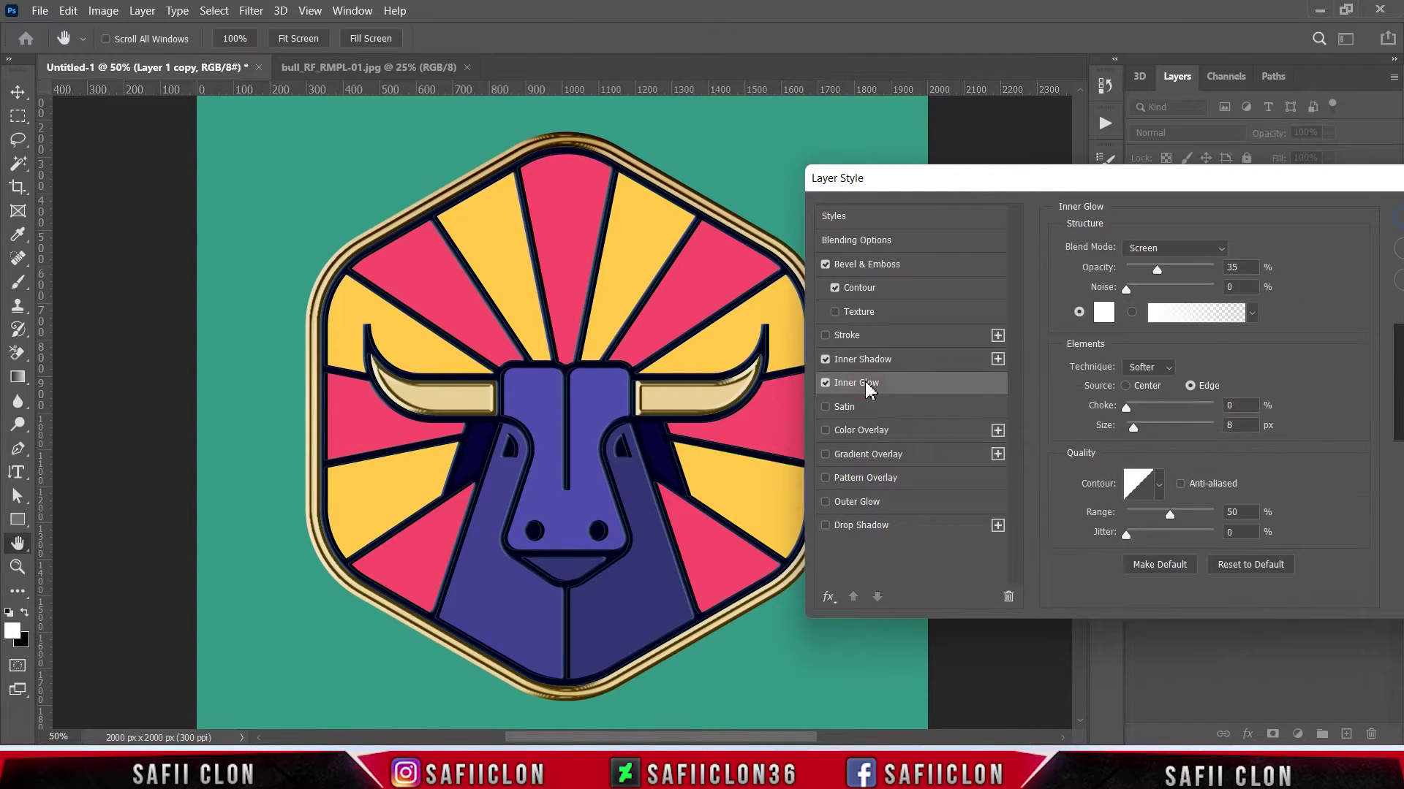
{"action": "left_click", "coordinate": [1173, 249]}
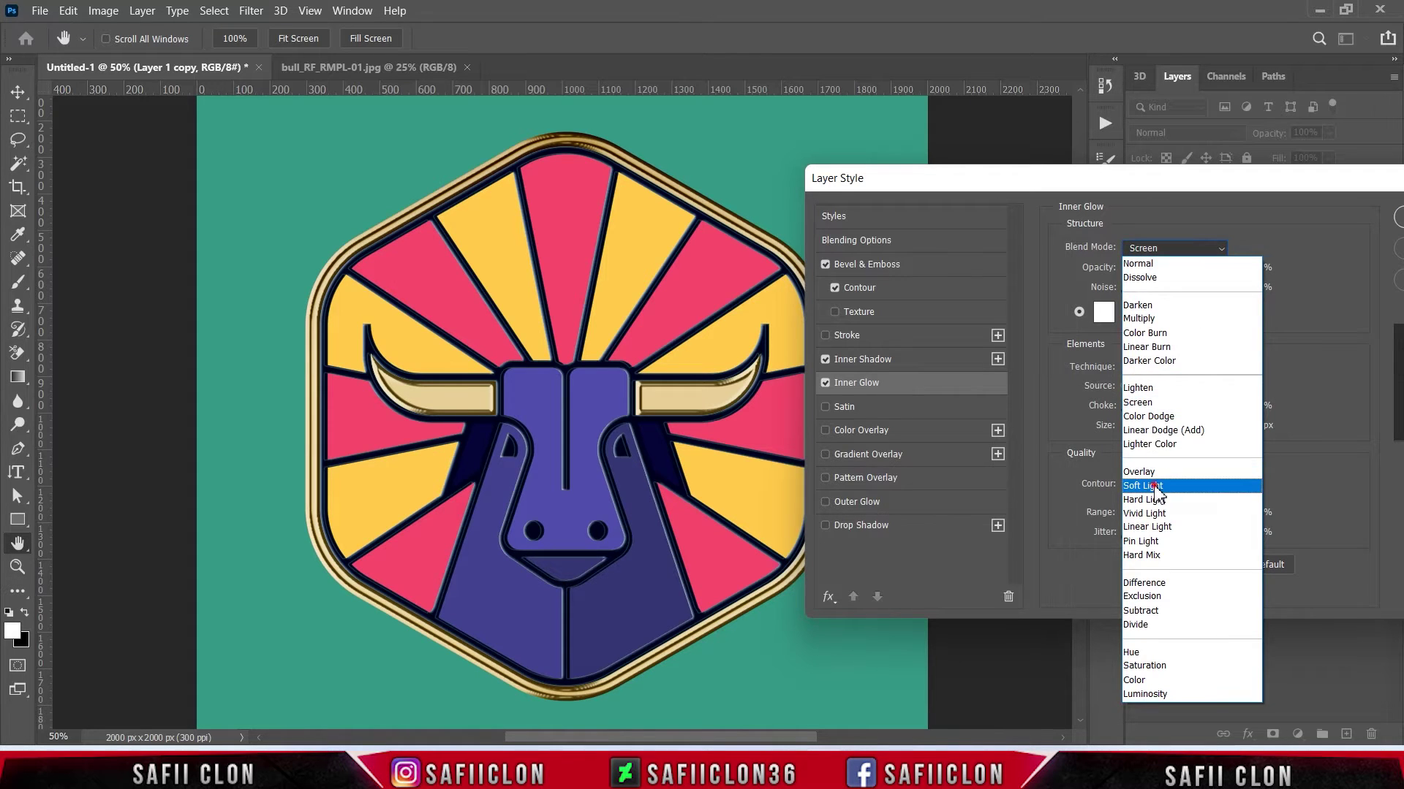
{"action": "left_click", "coordinate": [1162, 485]}
{"action": "left_click_drag", "start_coordinate": [1157, 270], "coordinate": [1227, 272]}
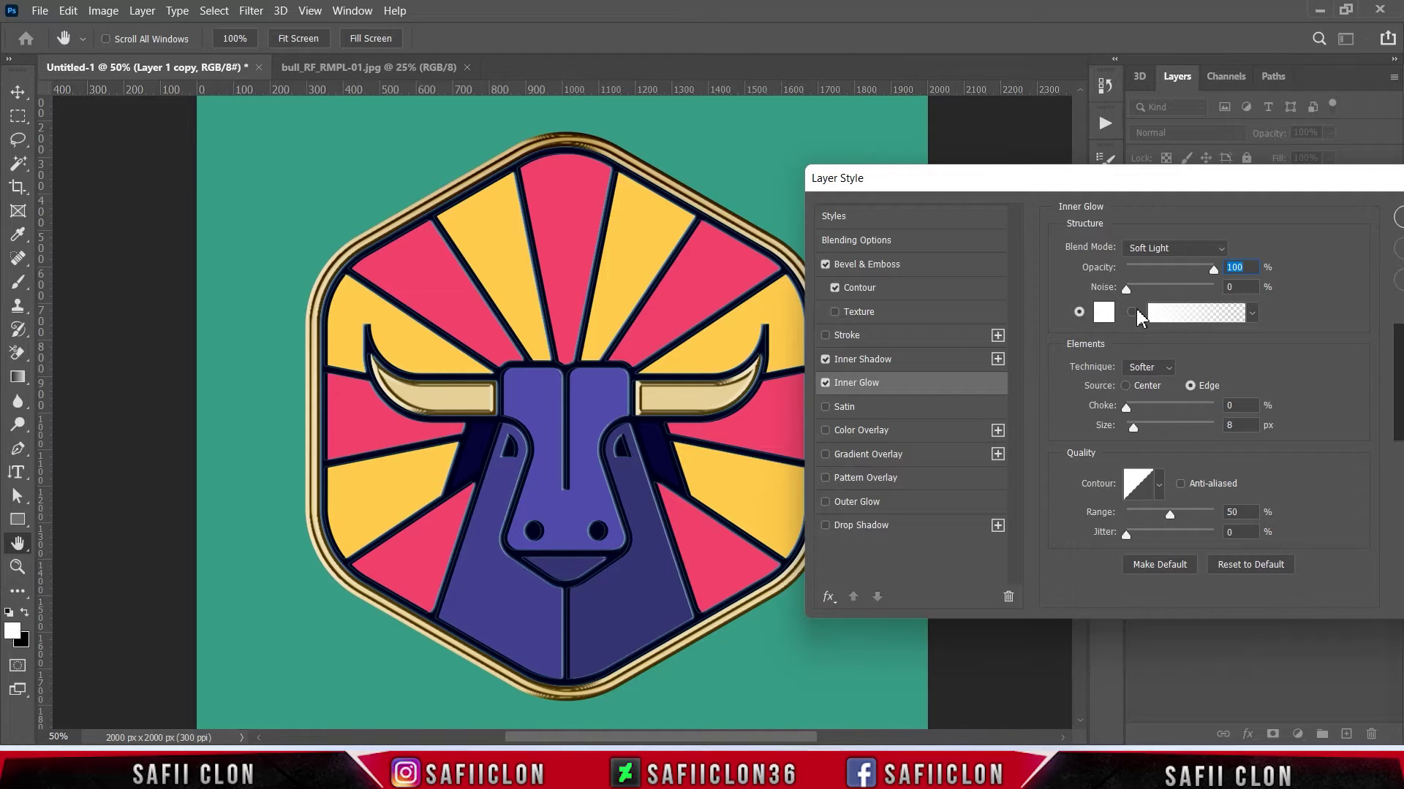
{"action": "left_click", "coordinate": [1104, 312]}
{"action": "left_click", "coordinate": [1099, 287]}
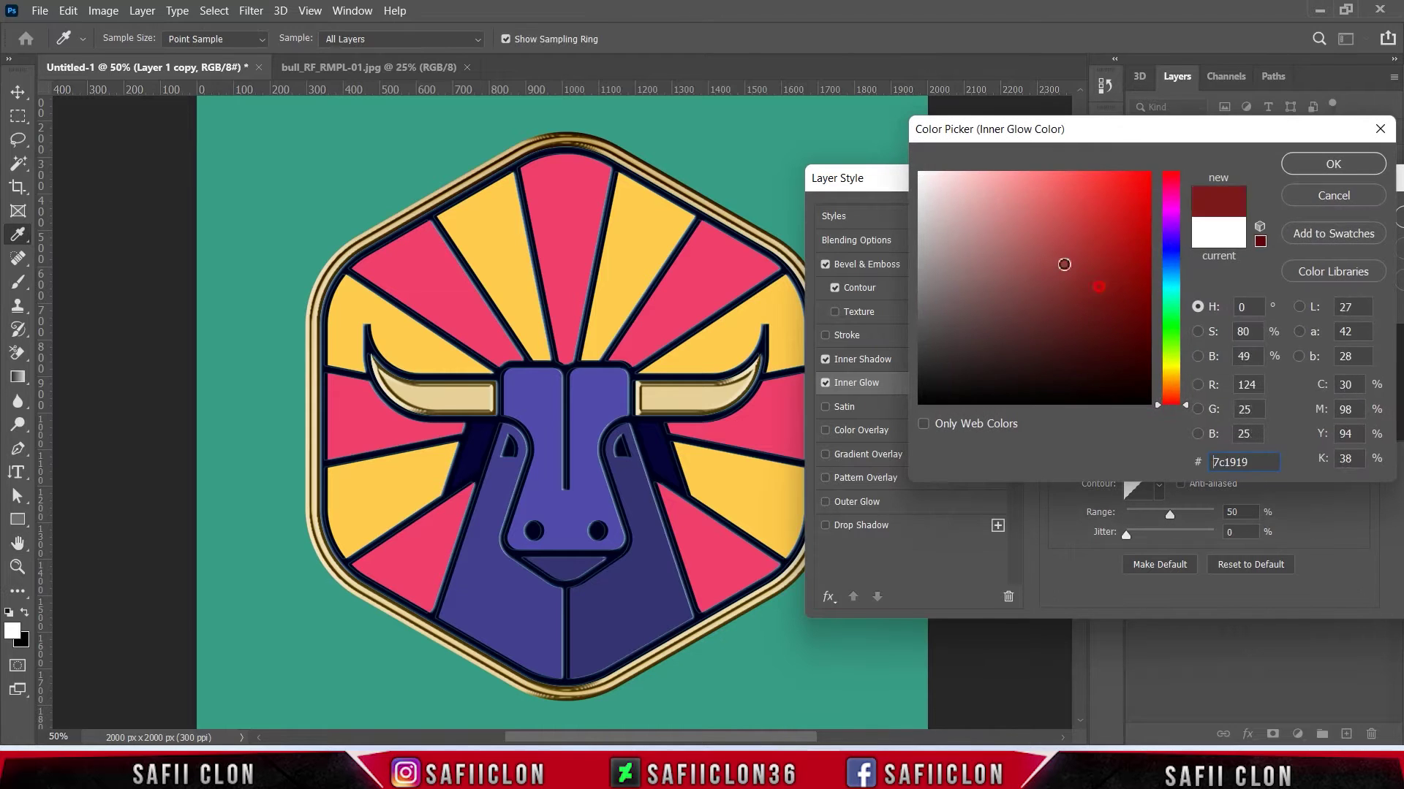
{"action": "left_click", "coordinate": [1309, 167]}
Set the inner glow's source to Edge with 35% choke and 5 px size.
{"action": "left_click", "coordinate": [1190, 385]}
{"action": "left_click_drag", "start_coordinate": [1126, 408], "coordinate": [1161, 414]}
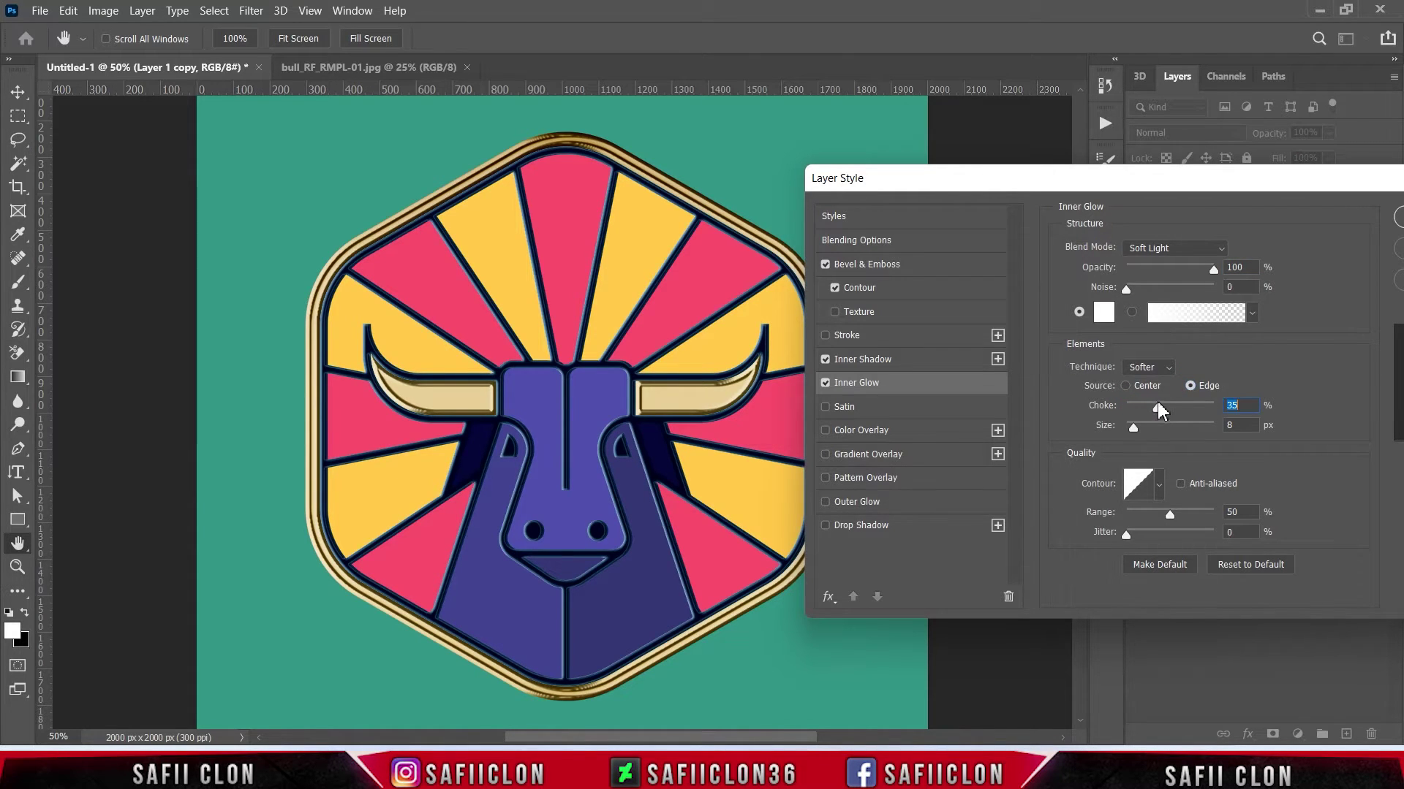
{"action": "left_click_drag", "start_coordinate": [1134, 430], "coordinate": [1131, 430]}
{"action": "left_click", "coordinate": [1131, 430]}
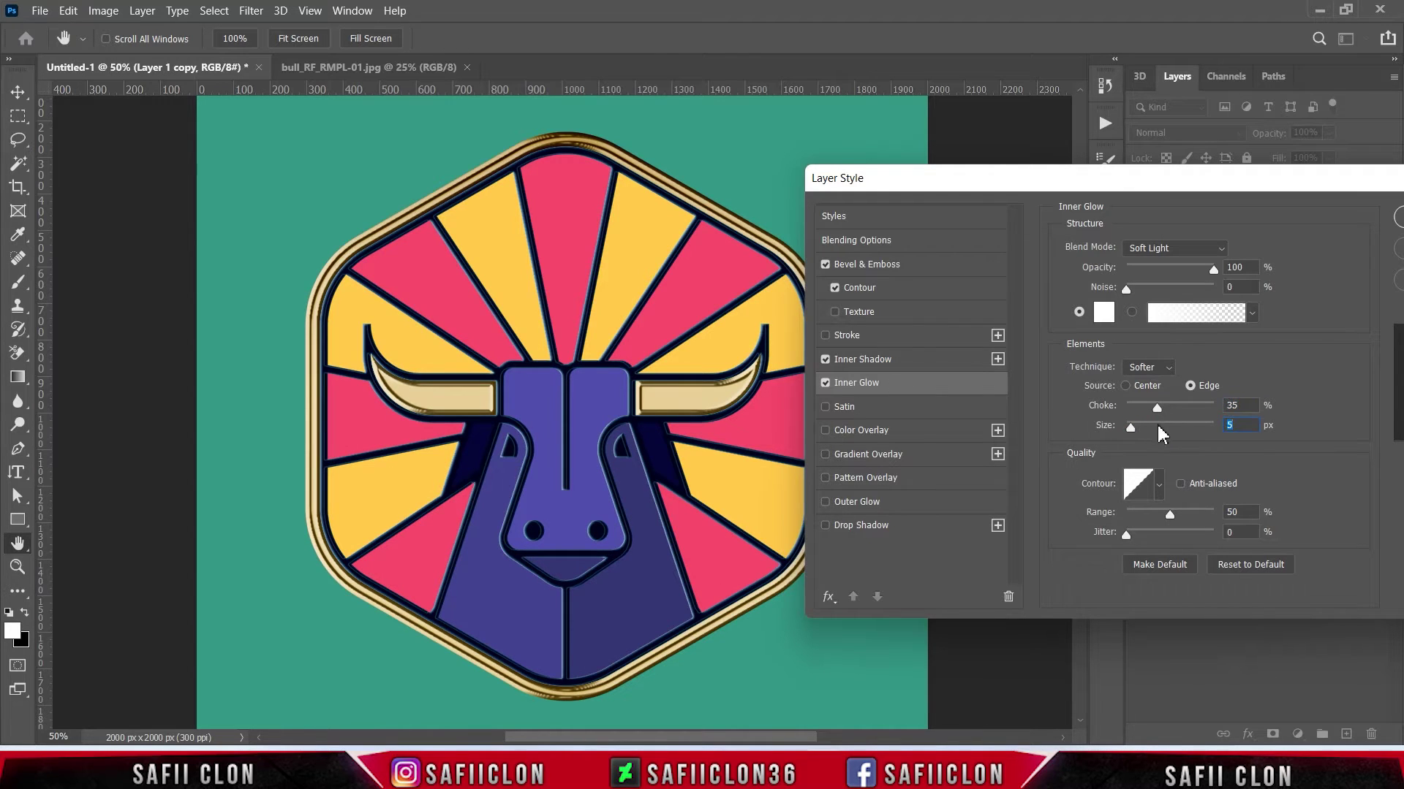
Add a Satin effect to the outline layer in Vivid Light mode with black color at 10% opacity.
{"action": "left_click", "coordinate": [848, 414]}
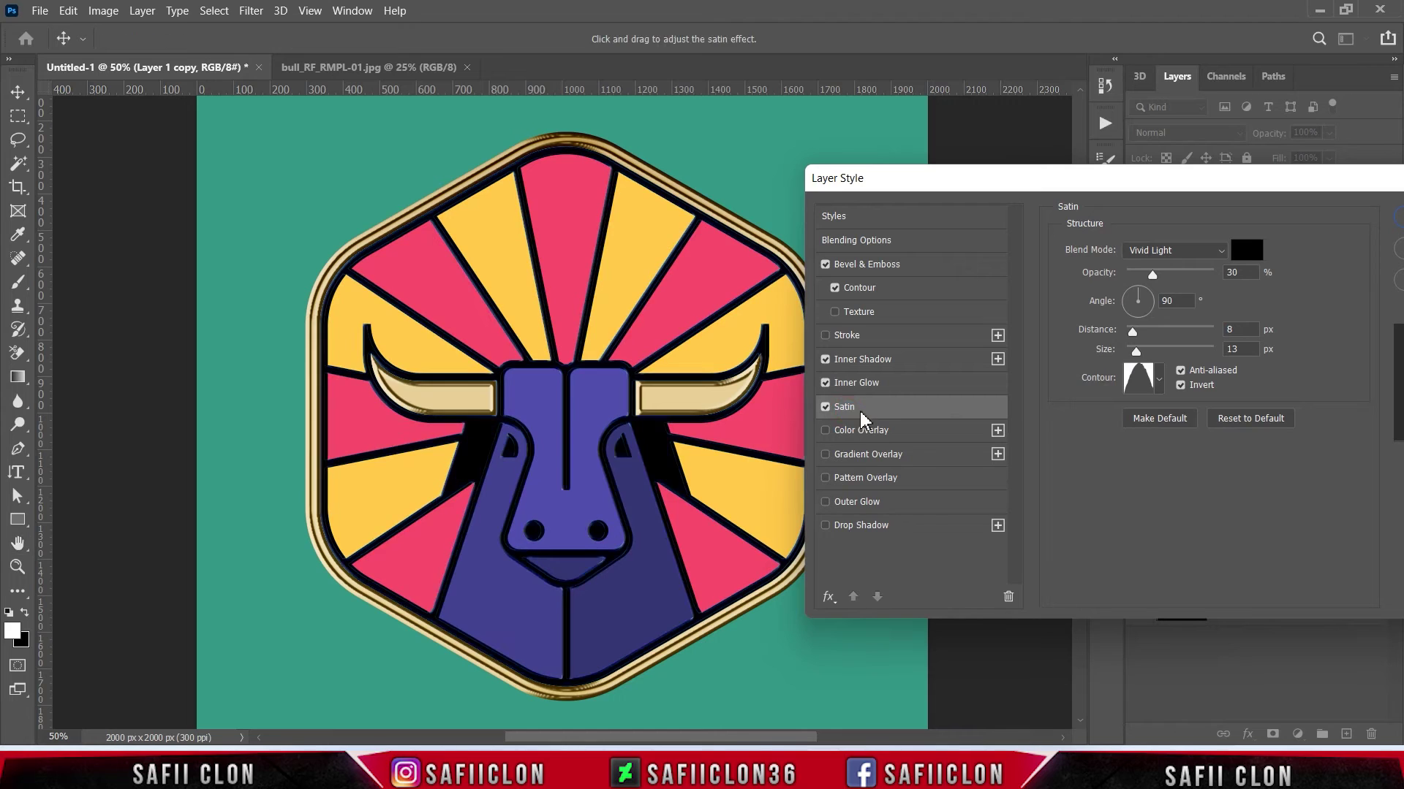
{"action": "left_click", "coordinate": [1196, 254]}
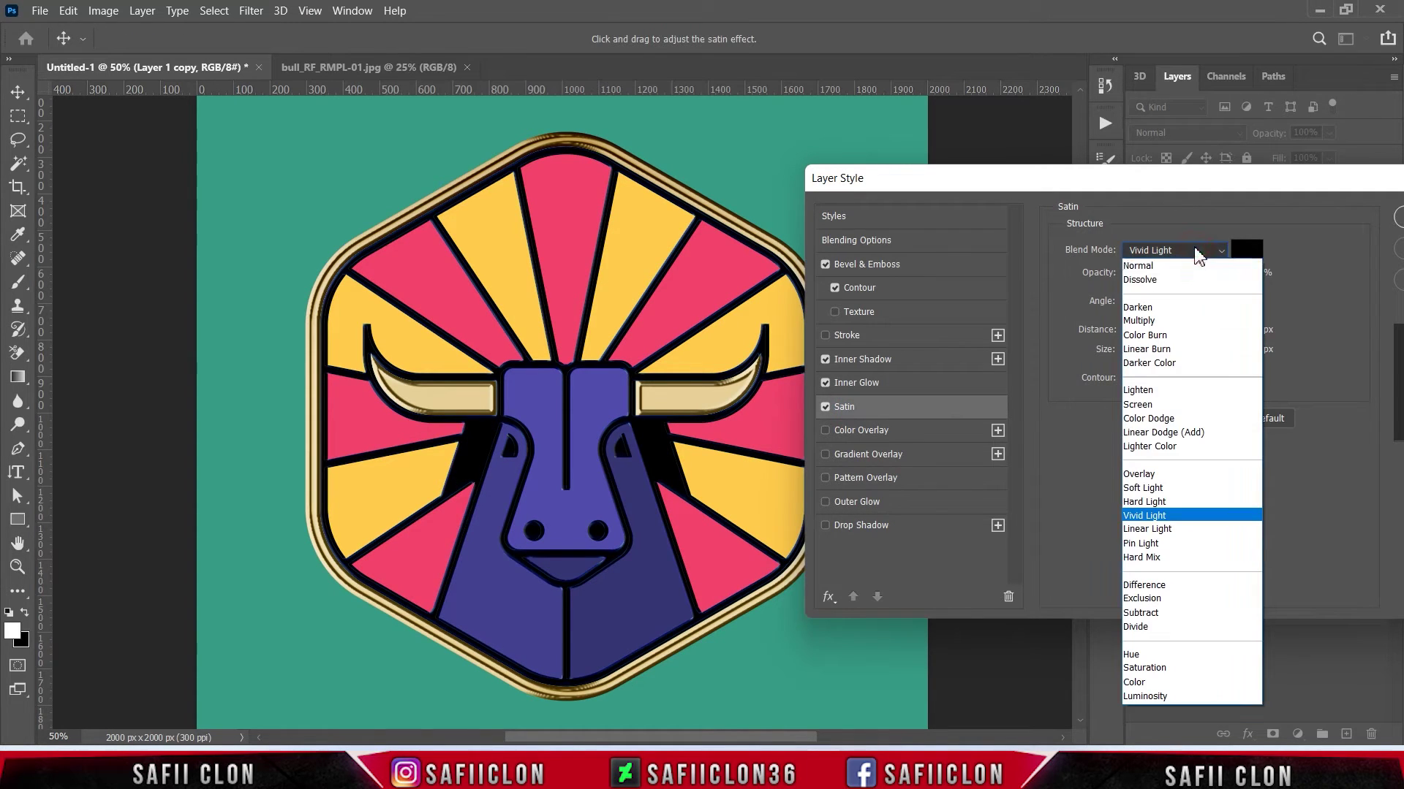
{"action": "left_click", "coordinate": [1149, 520]}
{"action": "left_click", "coordinate": [1246, 250]}
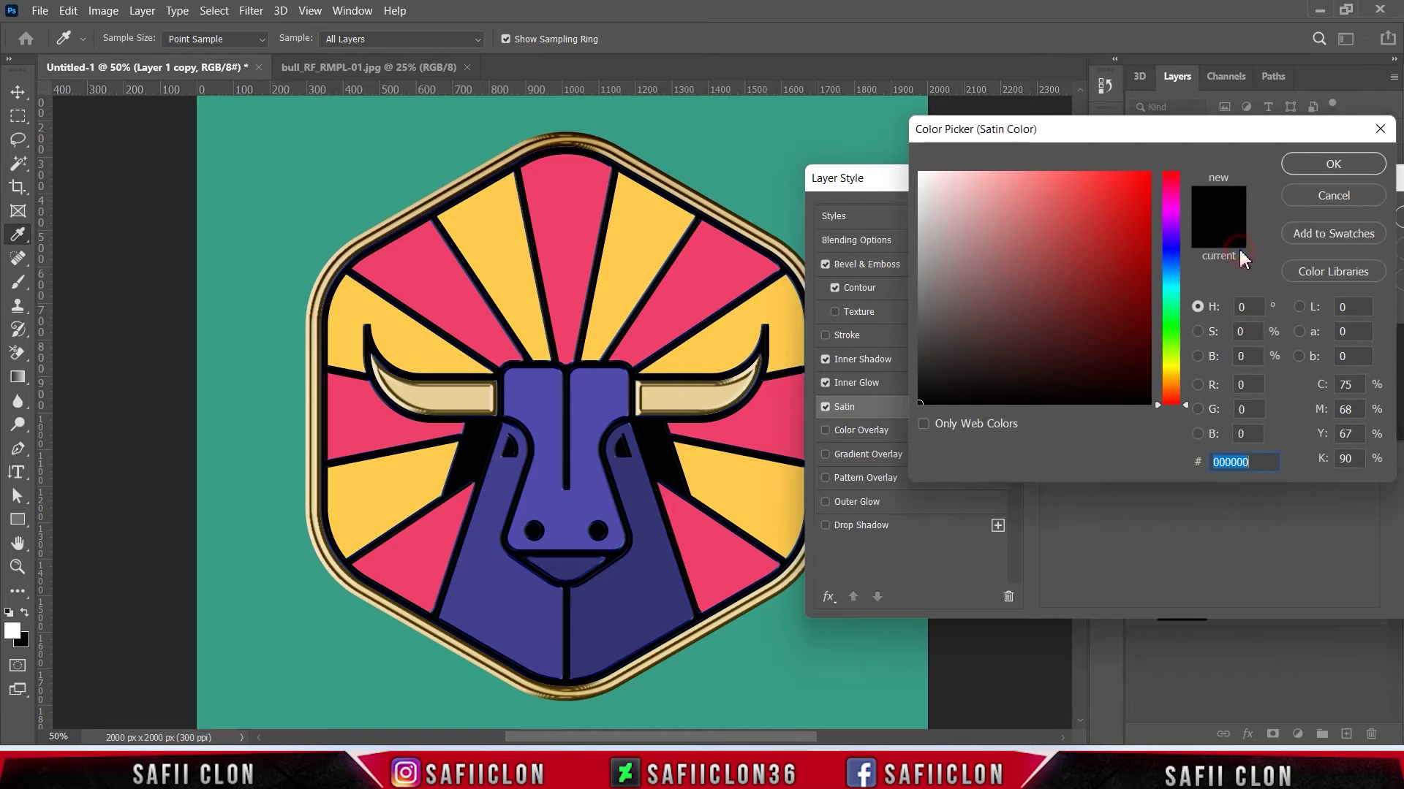
{"action": "left_click", "coordinate": [1041, 298]}
{"action": "left_click", "coordinate": [1242, 232]}
{"action": "left_click", "coordinate": [1333, 174]}
{"action": "left_click_drag", "start_coordinate": [1145, 272], "coordinate": [1136, 272]}
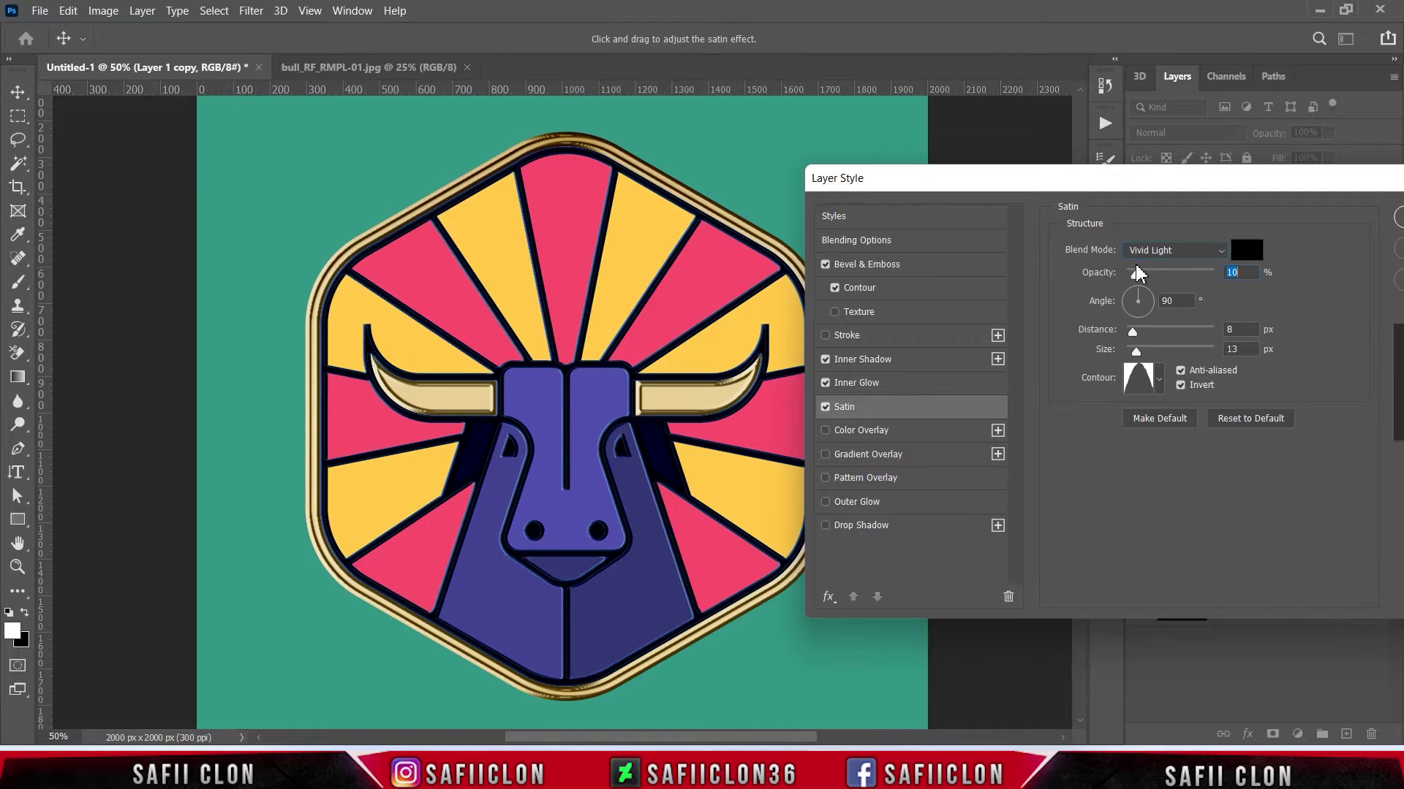
Set the satin size to 10 px with the cone-shaped contour, and apply the outline layer's styles.
{"action": "left_click", "coordinate": [1173, 300]}
{"action": "left_click", "coordinate": [1159, 379]}
{"action": "left_click", "coordinate": [1163, 380]}
{"action": "left_click_drag", "start_coordinate": [1225, 203], "coordinate": [886, 226]}
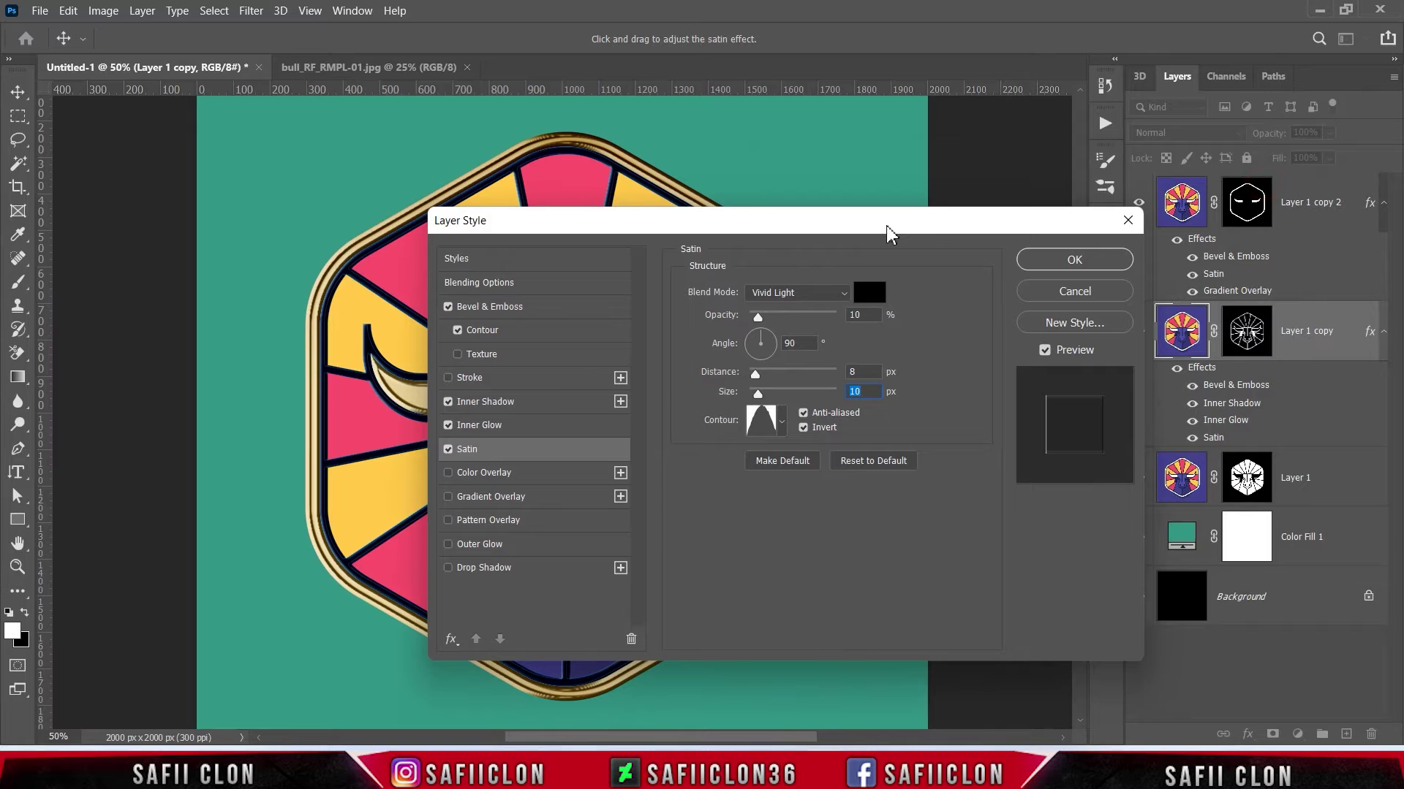
{"action": "left_click", "coordinate": [1074, 260]}
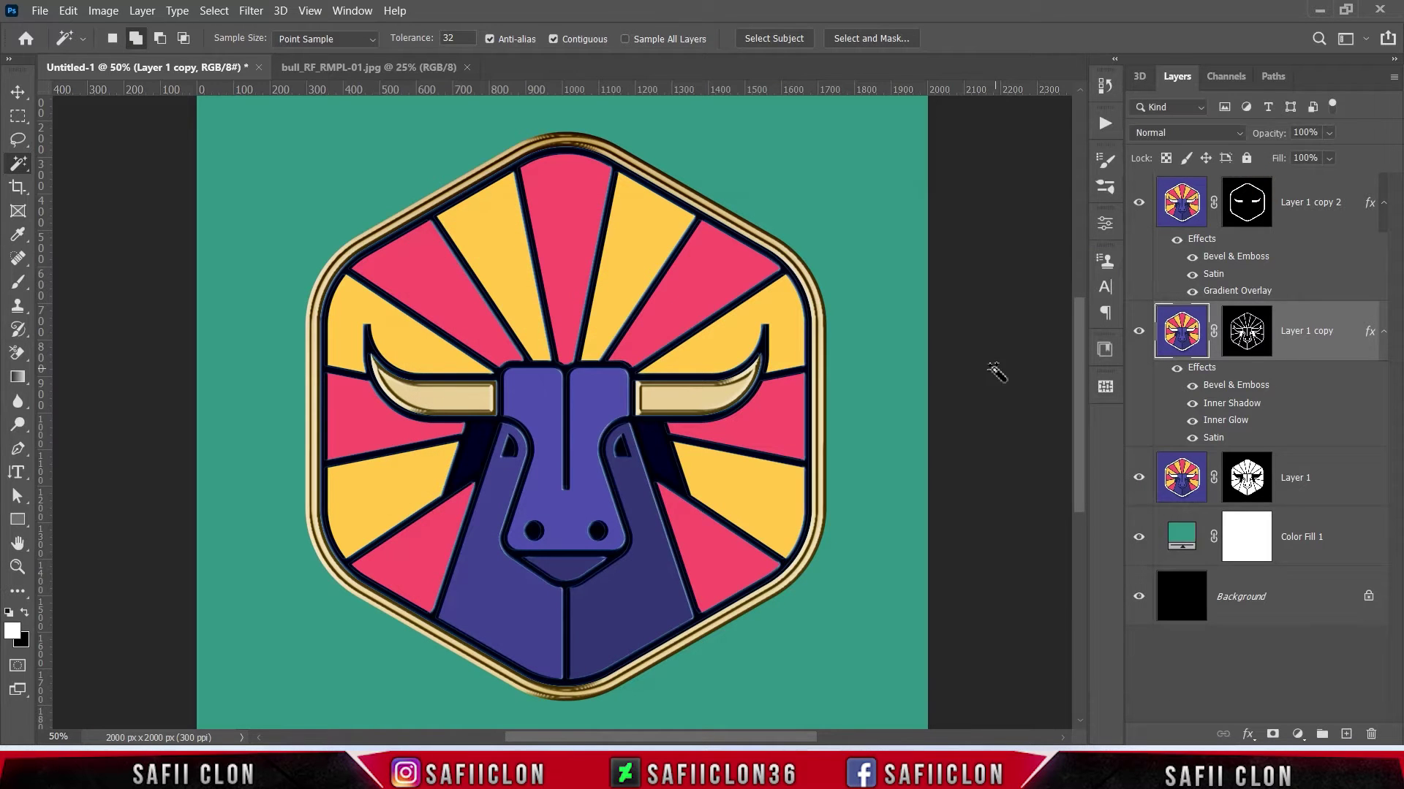
Open the blending options of the color layer, Layer 1, and enable Bevel & Emboss.
{"action": "left_click", "coordinate": [1308, 478]}
{"action": "left_click", "coordinate": [1139, 479]}
{"action": "left_click", "coordinate": [1140, 479]}
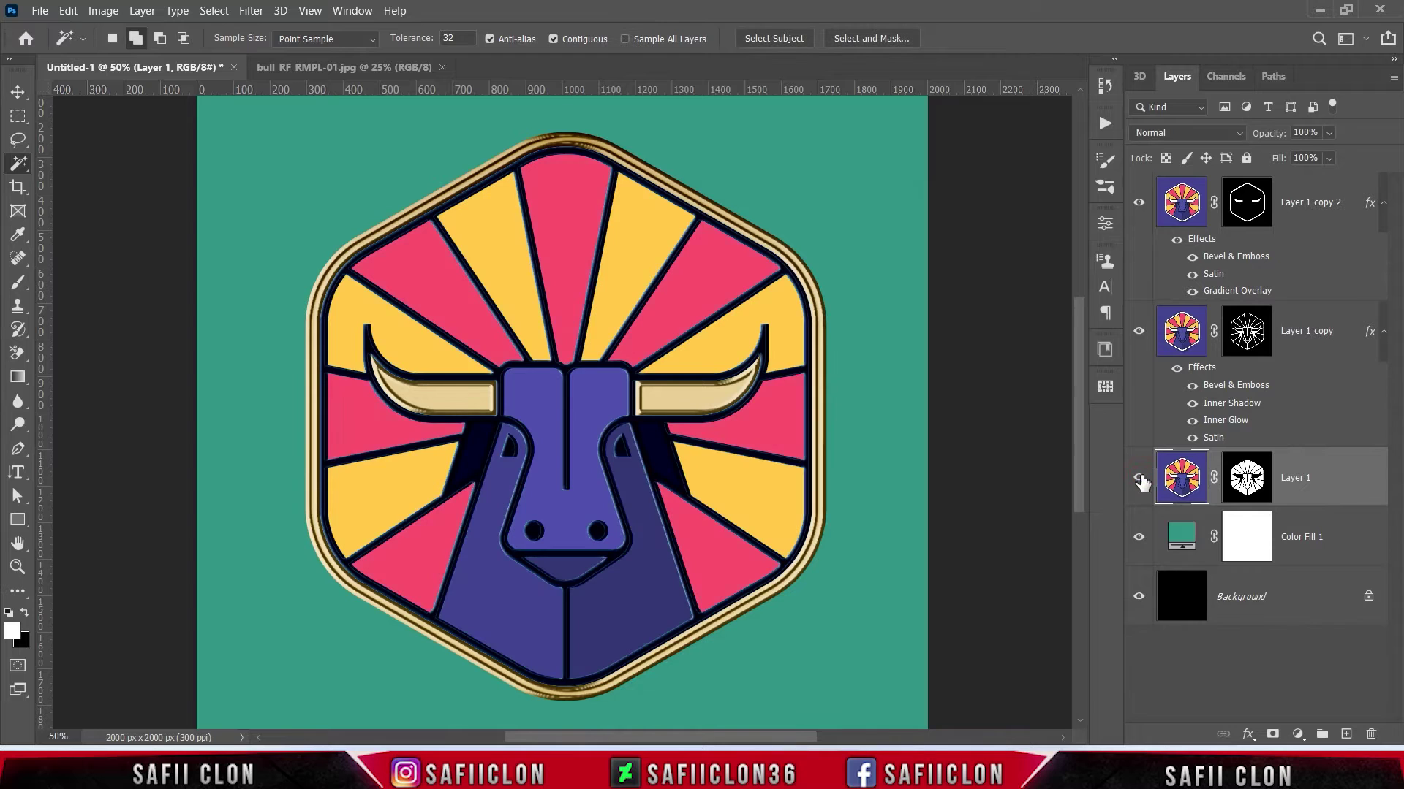
{"action": "right_click", "coordinate": [1314, 473]}
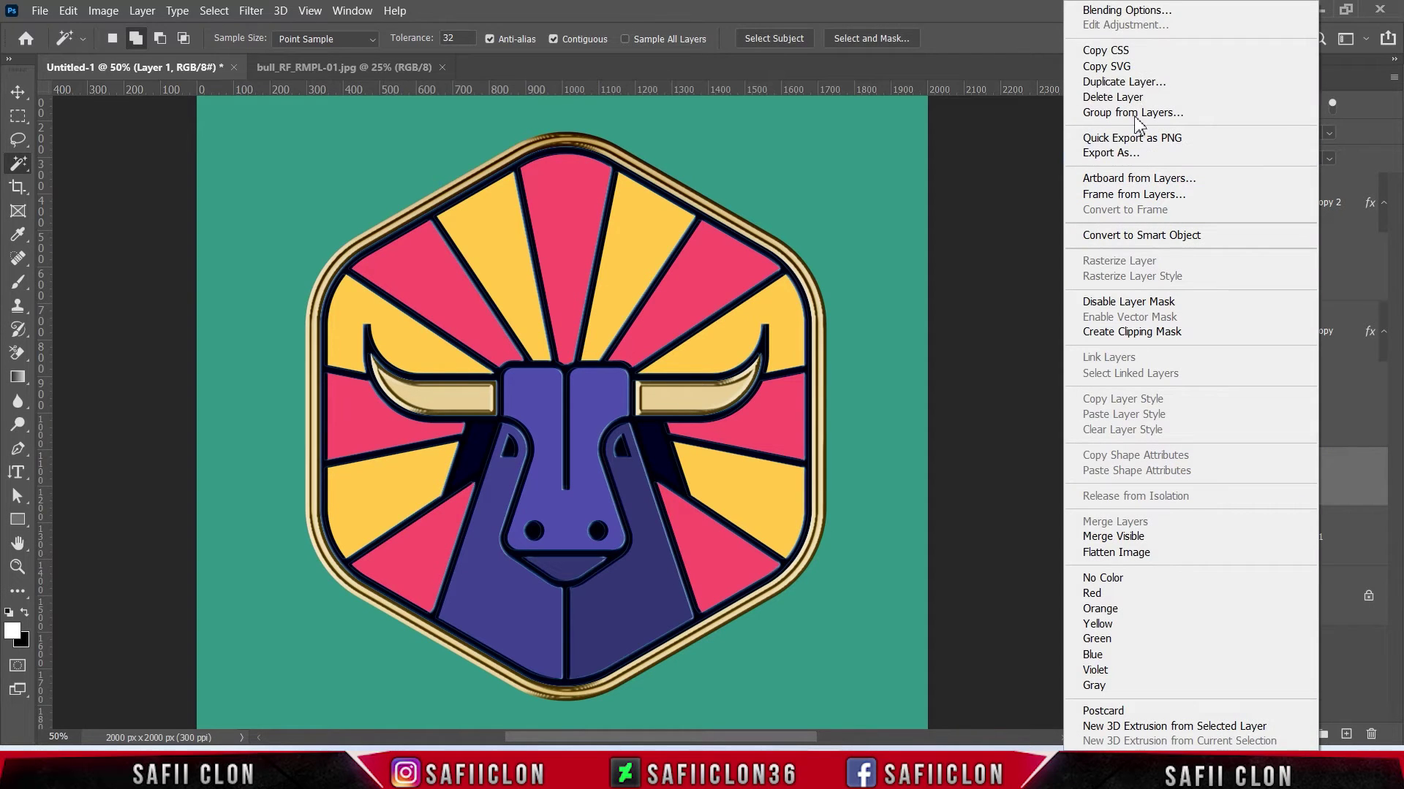
{"action": "left_click", "coordinate": [1106, 12]}
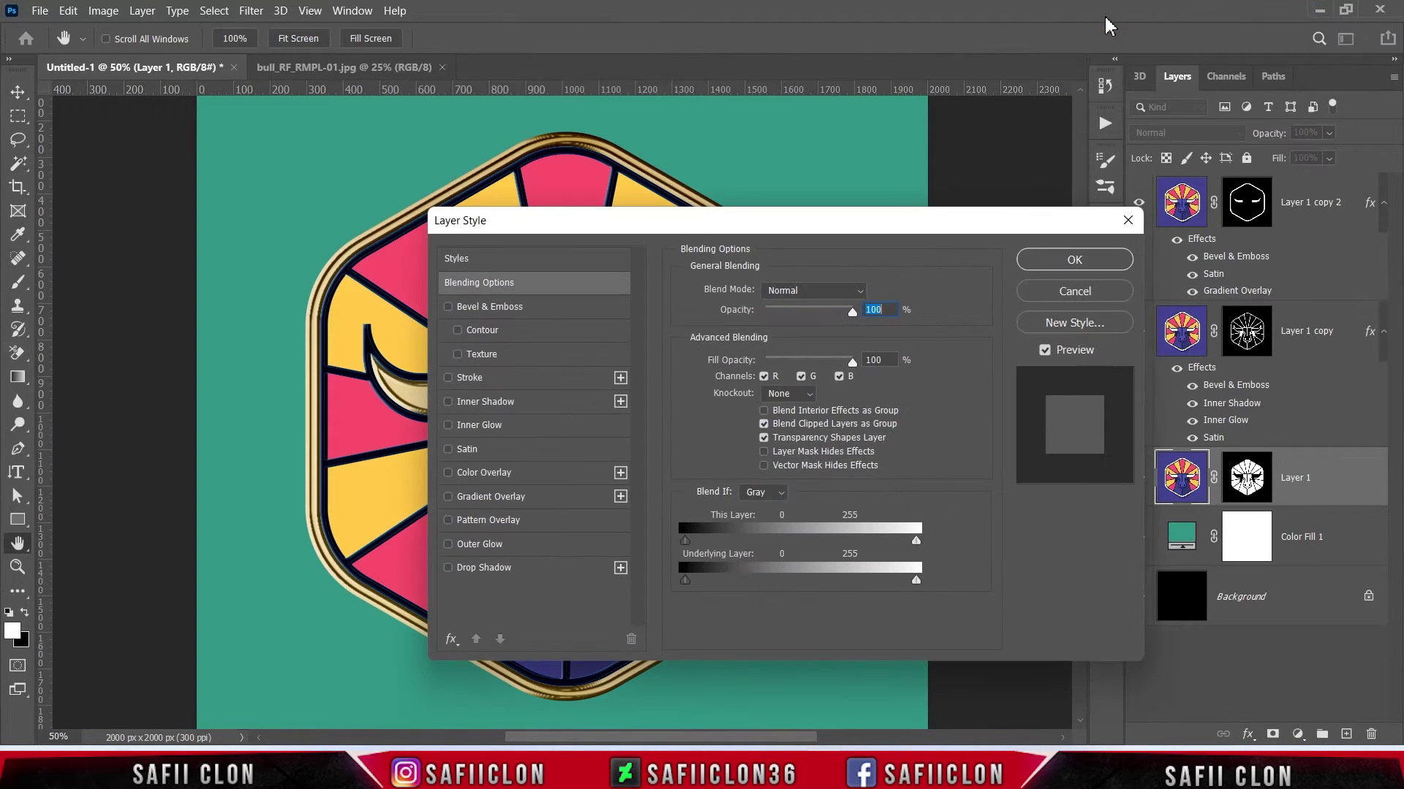
{"action": "left_click_drag", "start_coordinate": [552, 223], "coordinate": [927, 210]}
{"action": "left_click", "coordinate": [860, 288]}
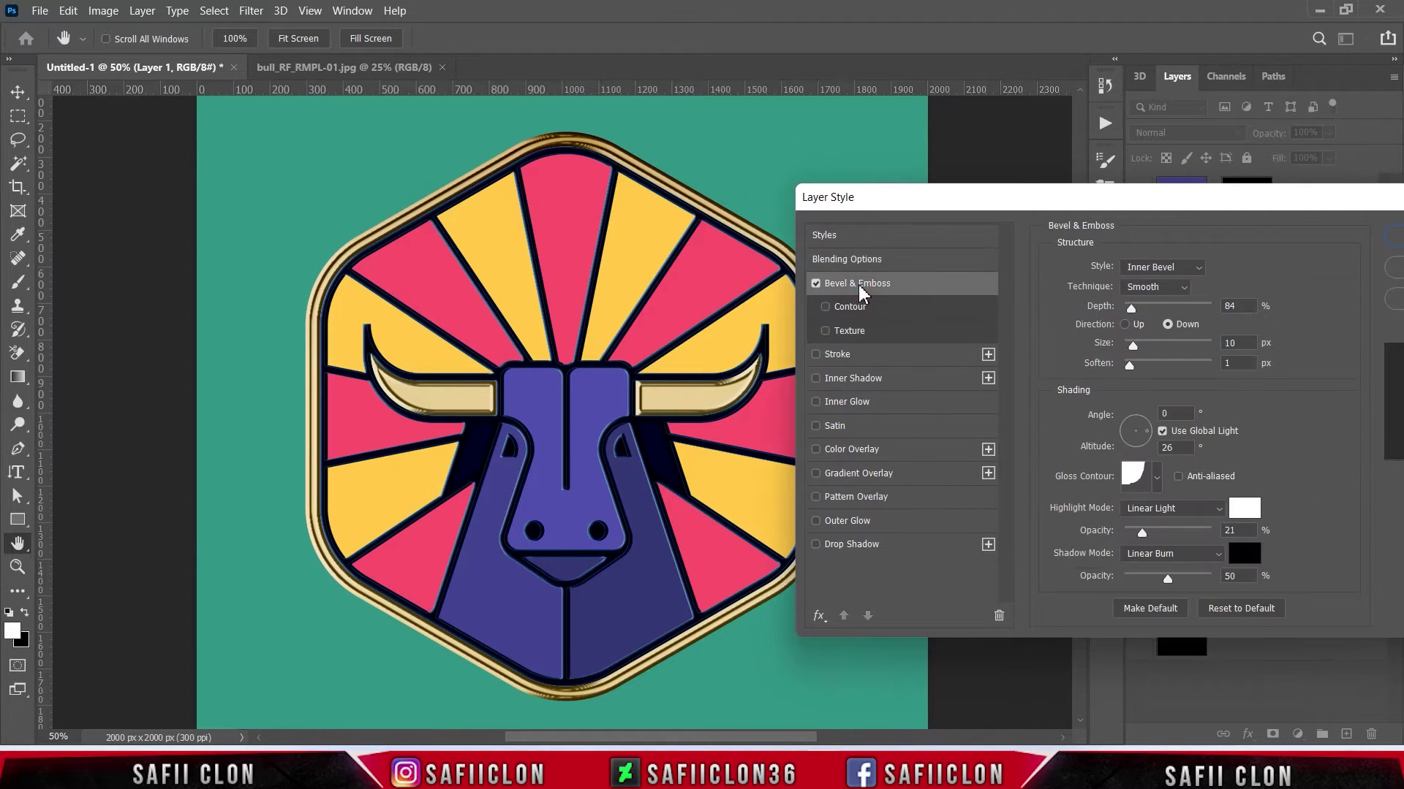
Set the color layer's bevel structure to Inner Bevel, Smooth technique, 1000% depth, Down direction, 21 px size and 1 px soften.
{"action": "left_click", "coordinate": [1164, 269]}
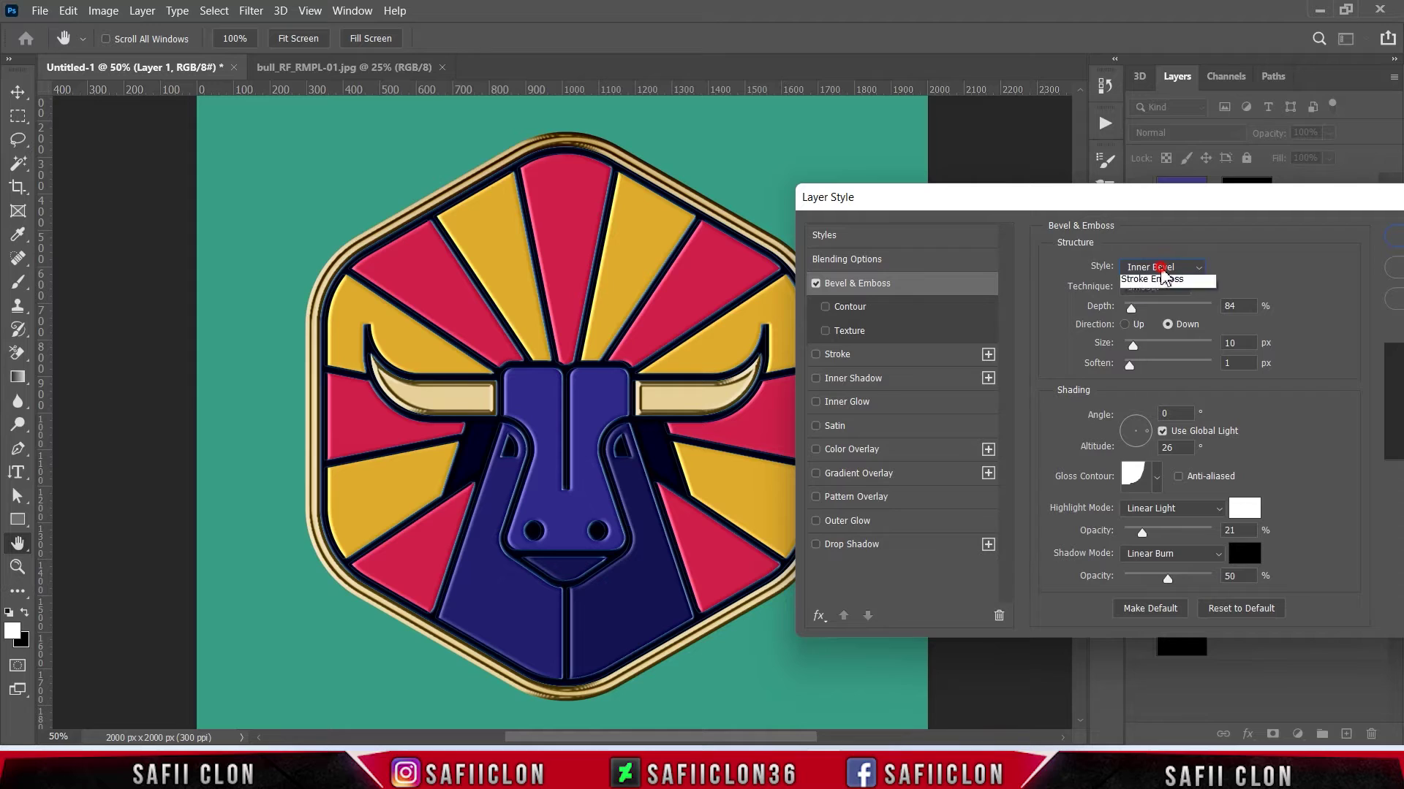
{"action": "left_click", "coordinate": [1147, 285]}
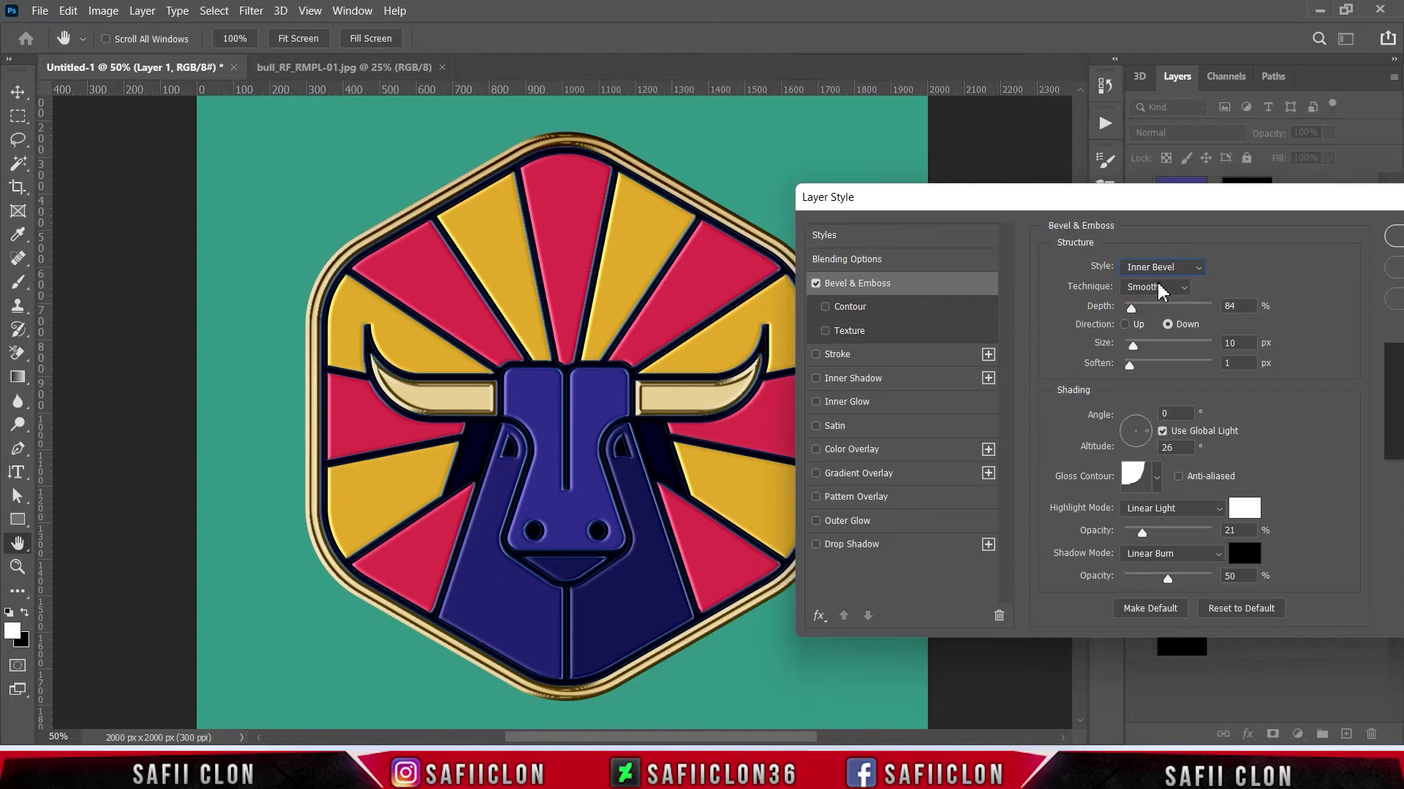
{"action": "left_click", "coordinate": [1156, 288]}
{"action": "left_click", "coordinate": [1139, 301]}
{"action": "left_click_drag", "start_coordinate": [1137, 307], "coordinate": [1222, 315]}
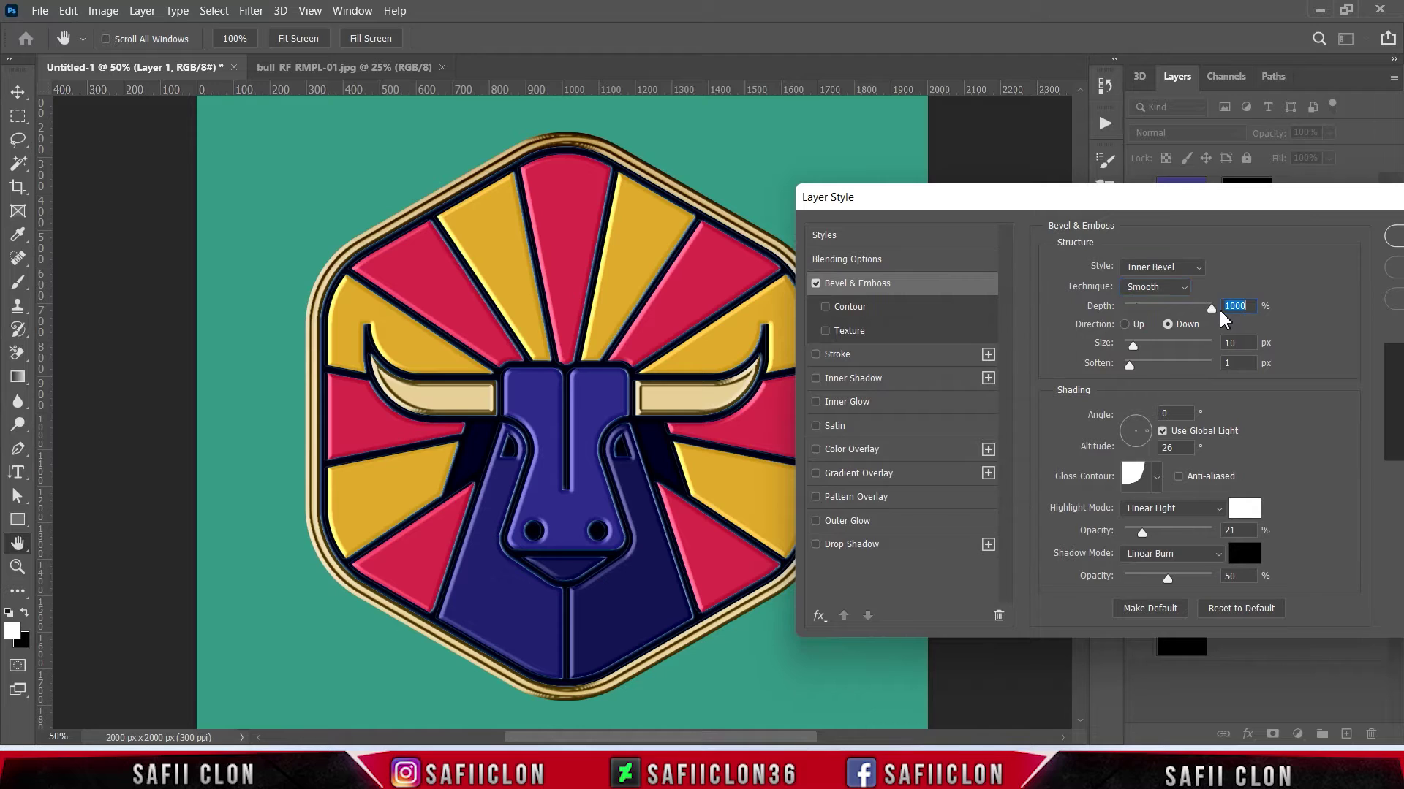
{"action": "left_click", "coordinate": [1170, 327]}
{"action": "left_click_drag", "start_coordinate": [1139, 349], "coordinate": [1137, 349]}
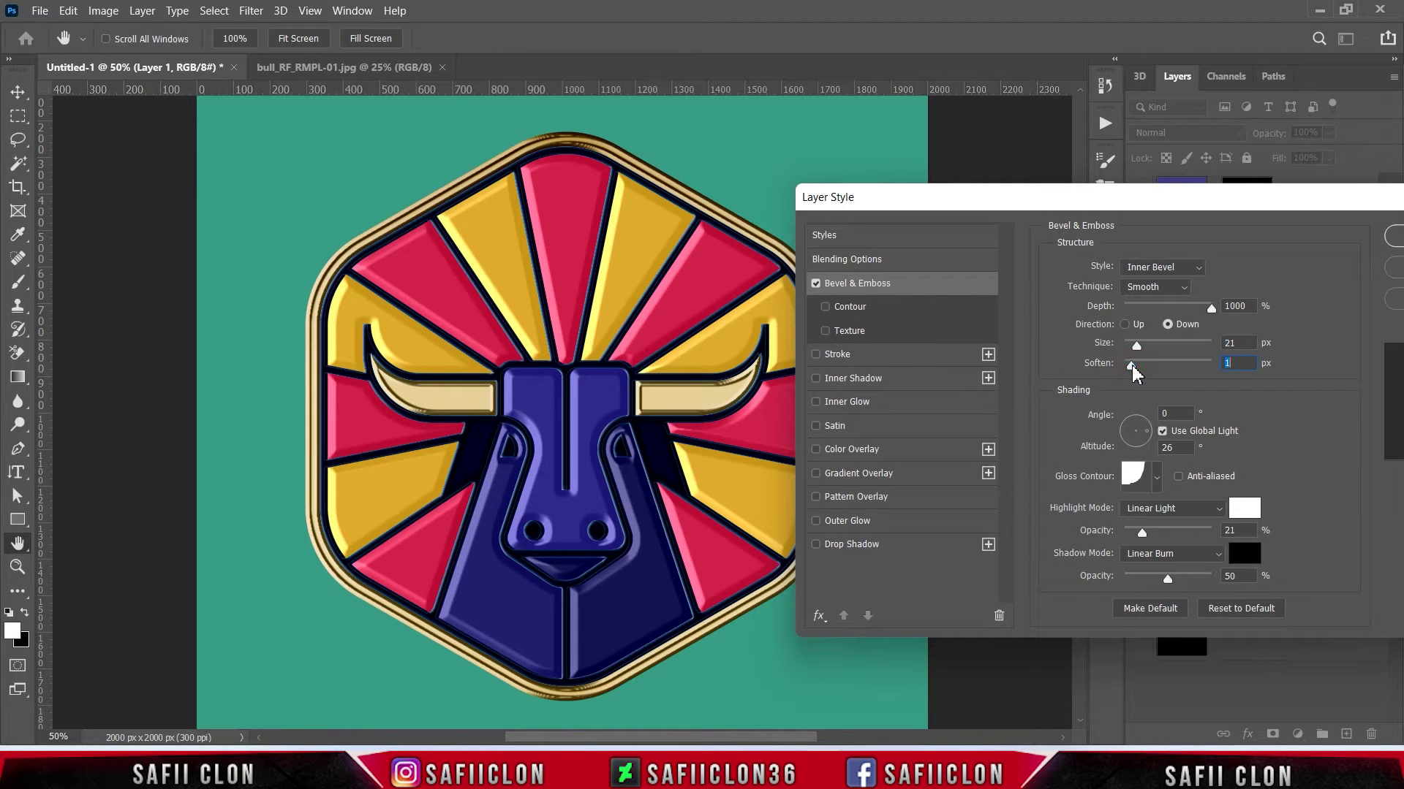
Set the bevel shading to a 131° angle and 32° altitude with the linear gloss contour.
{"action": "type", "text": "131"}
{"action": "double_click", "coordinate": [1178, 448]}
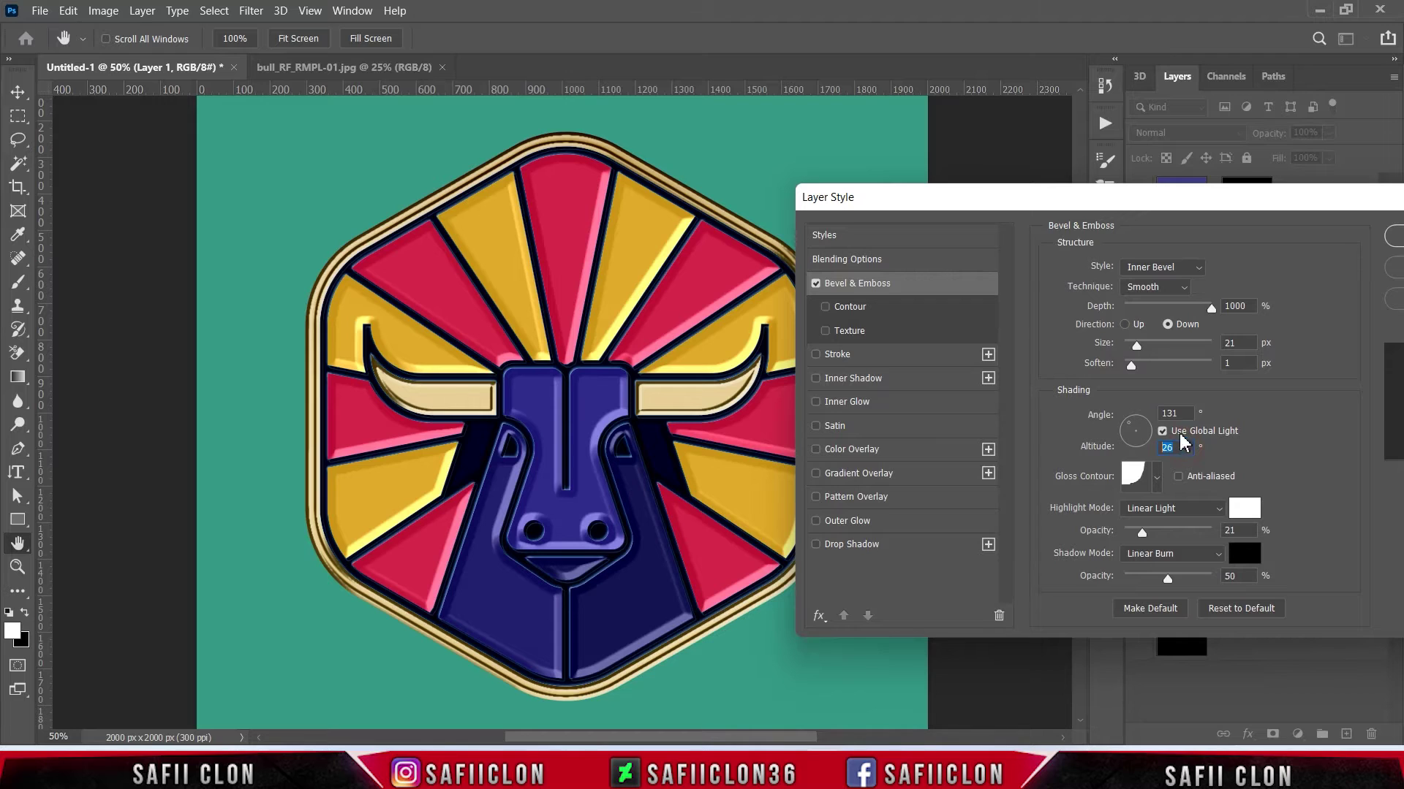
{"action": "type", "text": "32"}
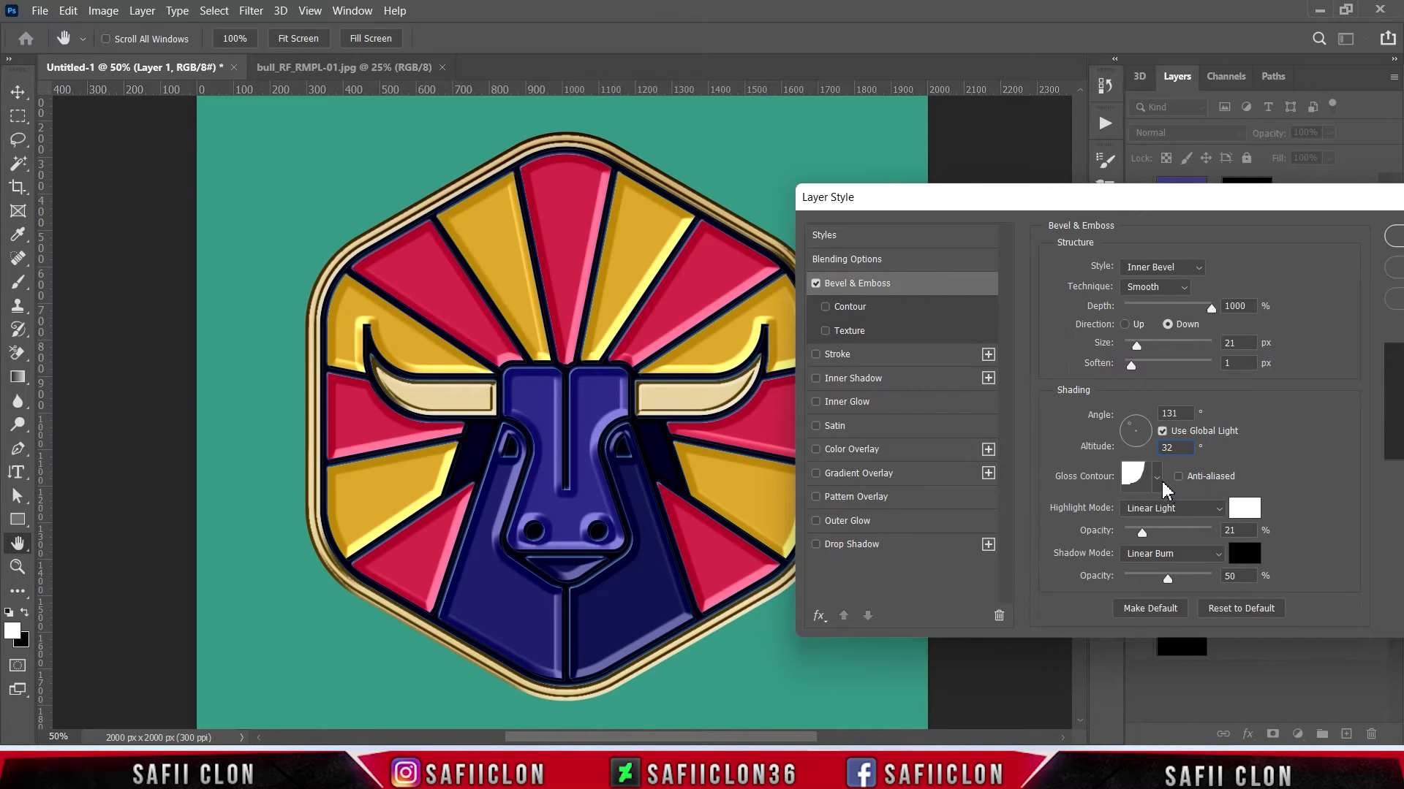
{"action": "left_click", "coordinate": [1158, 481]}
{"action": "left_click", "coordinate": [1048, 518]}
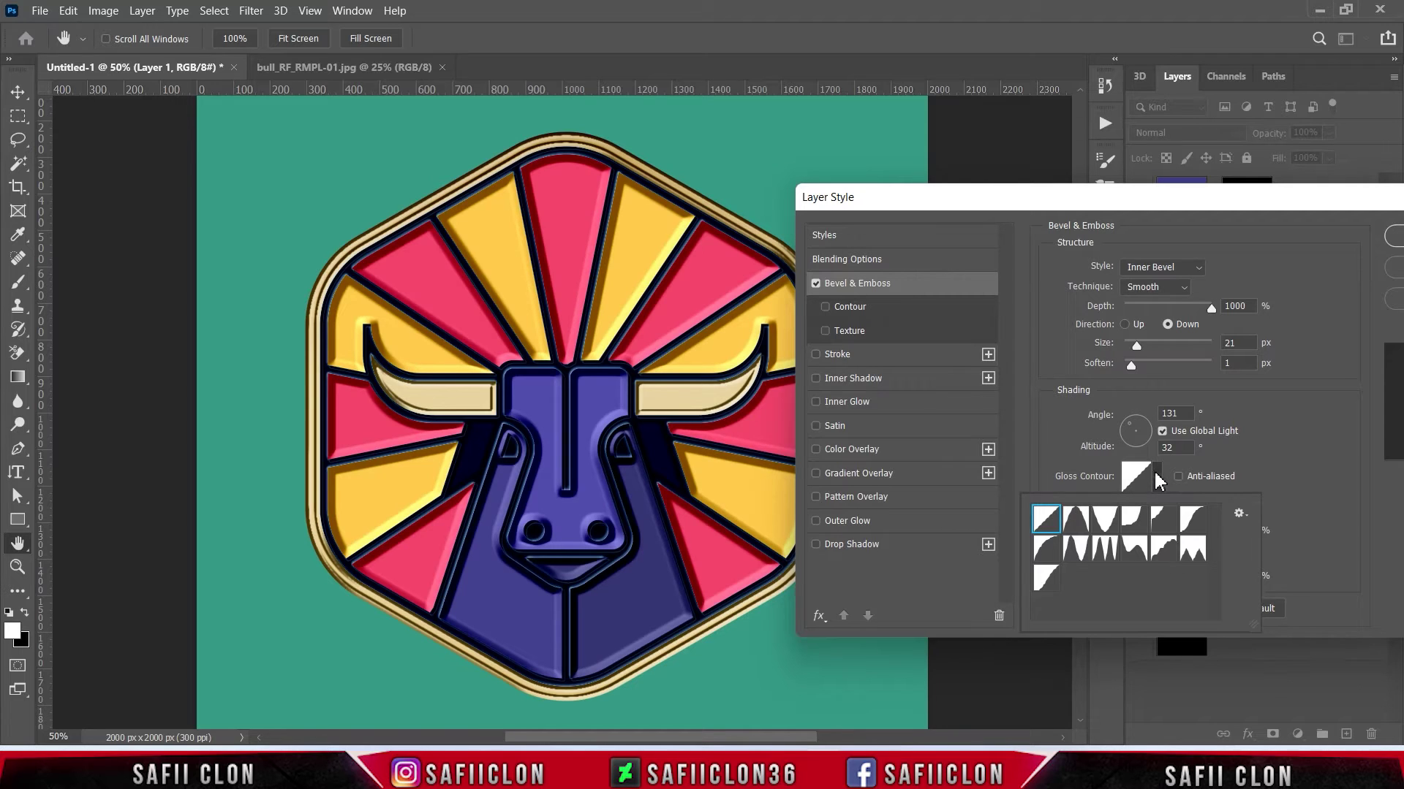
{"action": "left_click", "coordinate": [1158, 481]}
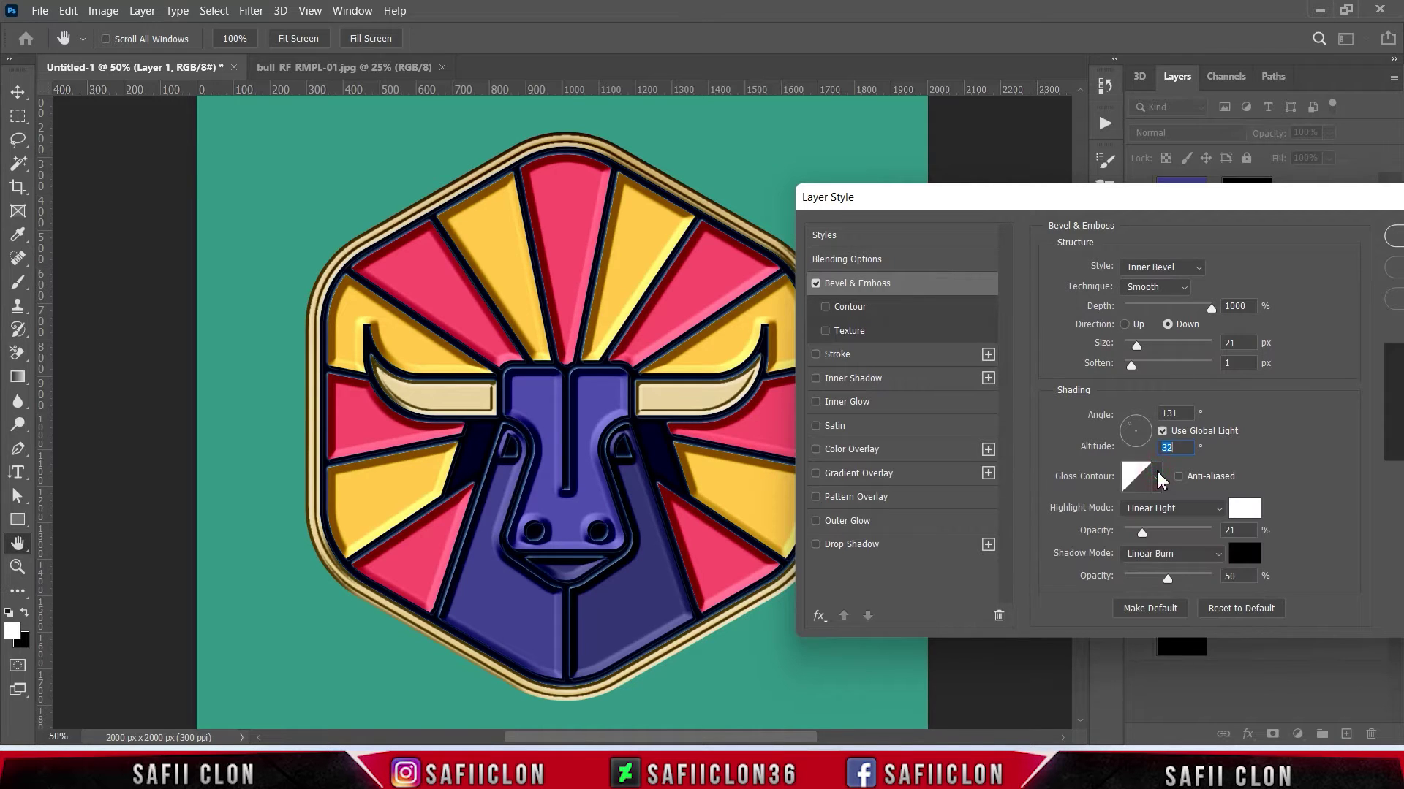
Set the bevel highlight to Linear Light mode in white at 36% opacity.
{"action": "left_click", "coordinate": [1187, 512]}
{"action": "left_click", "coordinate": [1163, 562]}
{"action": "left_click", "coordinate": [1244, 508]}
{"action": "left_click", "coordinate": [1332, 165]}
{"action": "left_click_drag", "start_coordinate": [1143, 533], "coordinate": [1155, 536]}
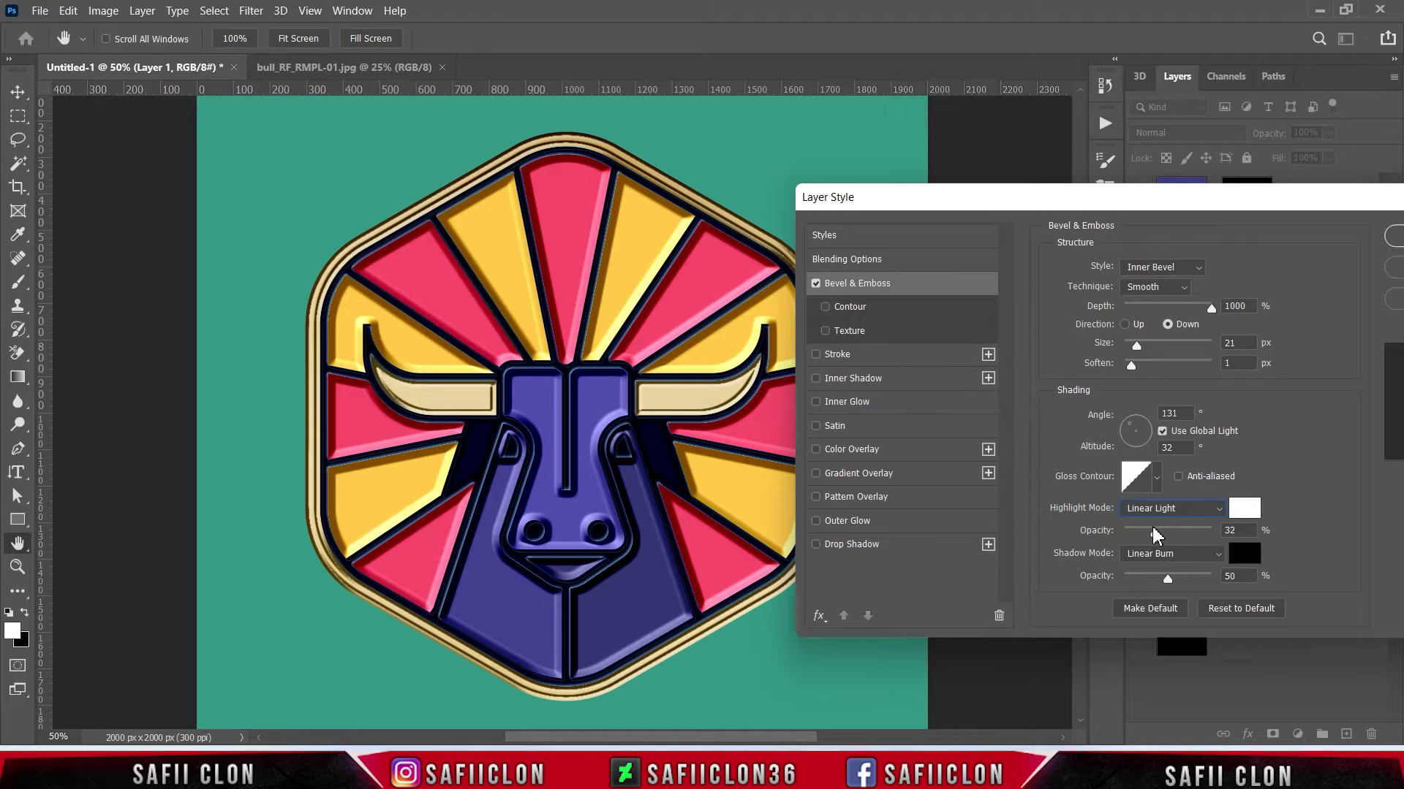
{"action": "left_click", "coordinate": [1156, 526]}
Set the bevel shadow to Linear Light mode in black at 33% opacity.
{"action": "left_click", "coordinate": [1169, 560]}
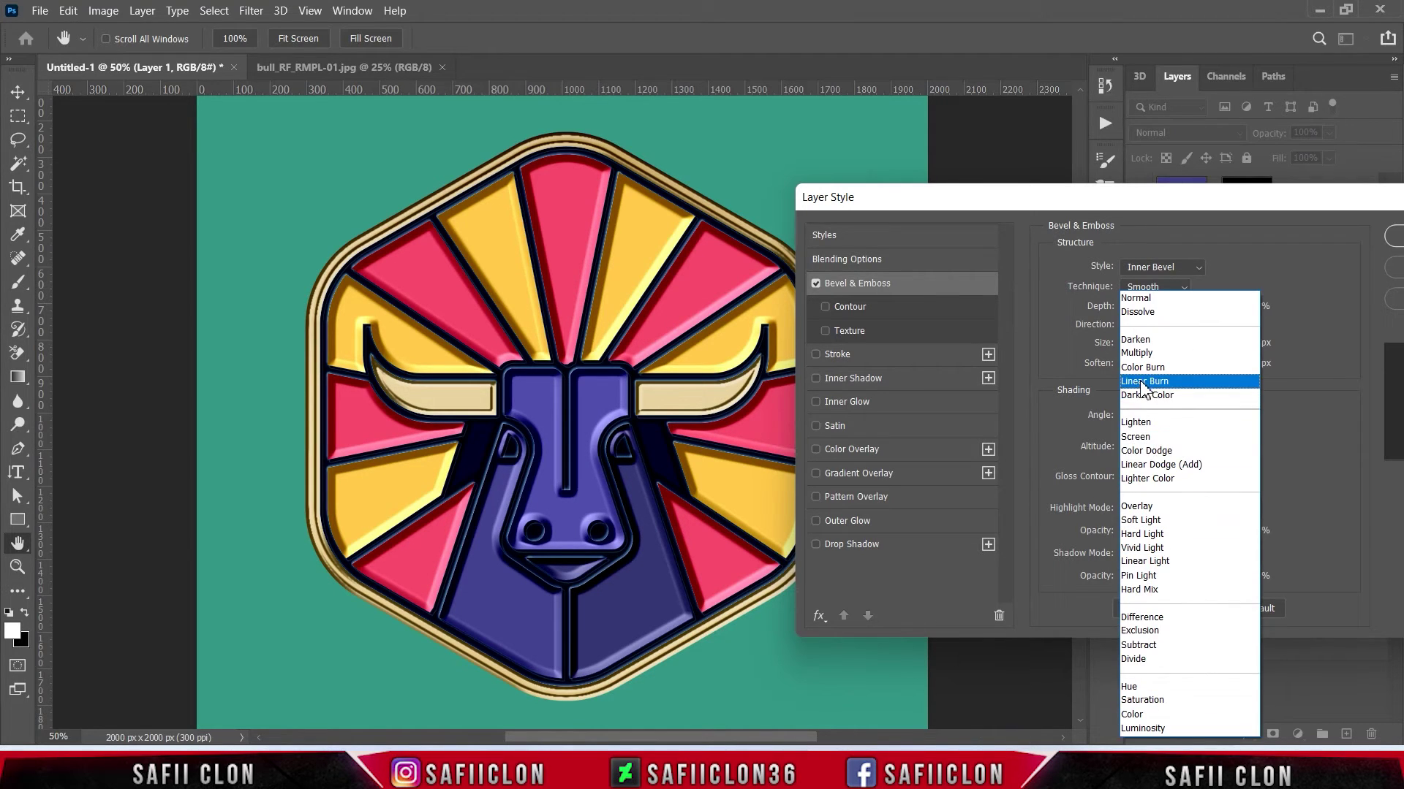
{"action": "left_click", "coordinate": [1144, 387]}
{"action": "left_click", "coordinate": [1197, 554]}
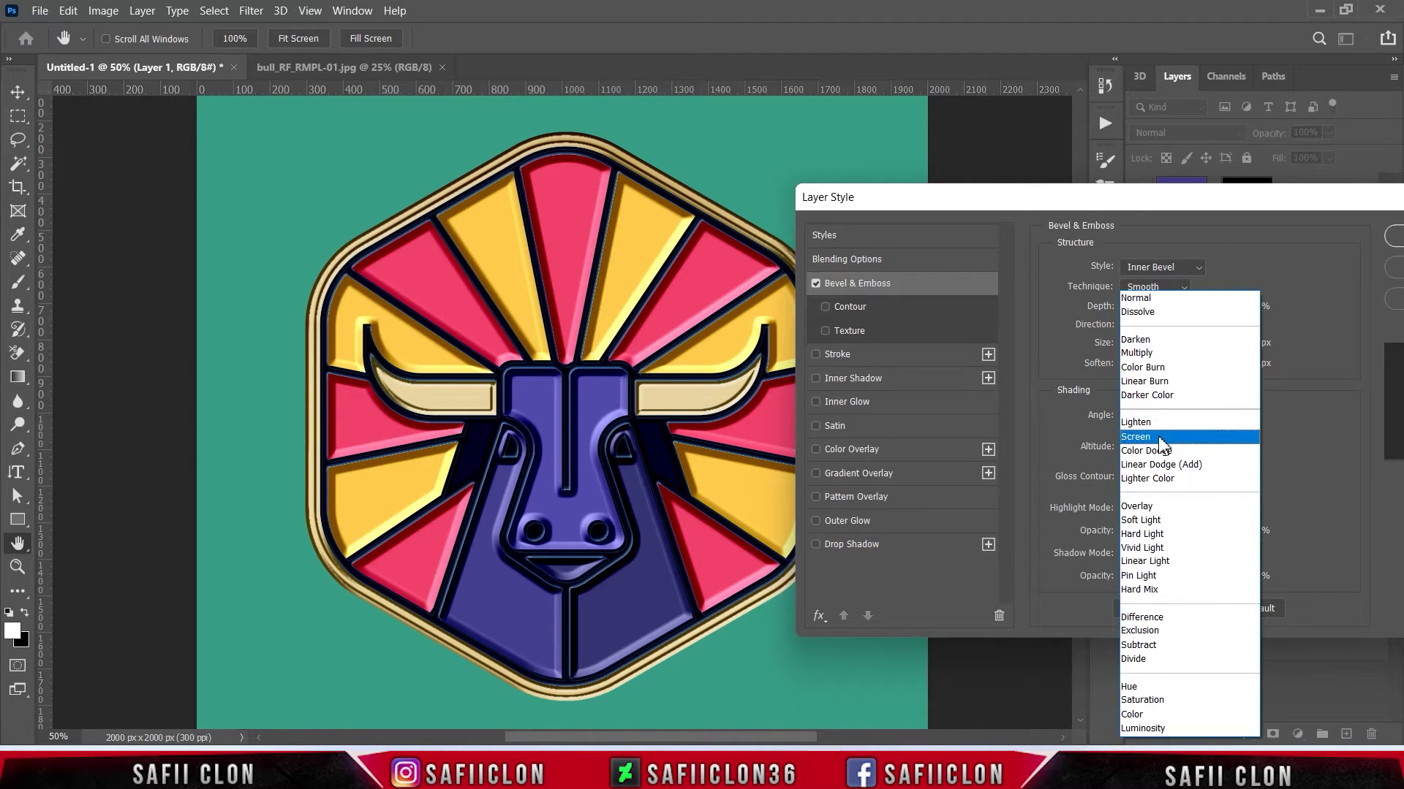
{"action": "left_click", "coordinate": [1168, 561]}
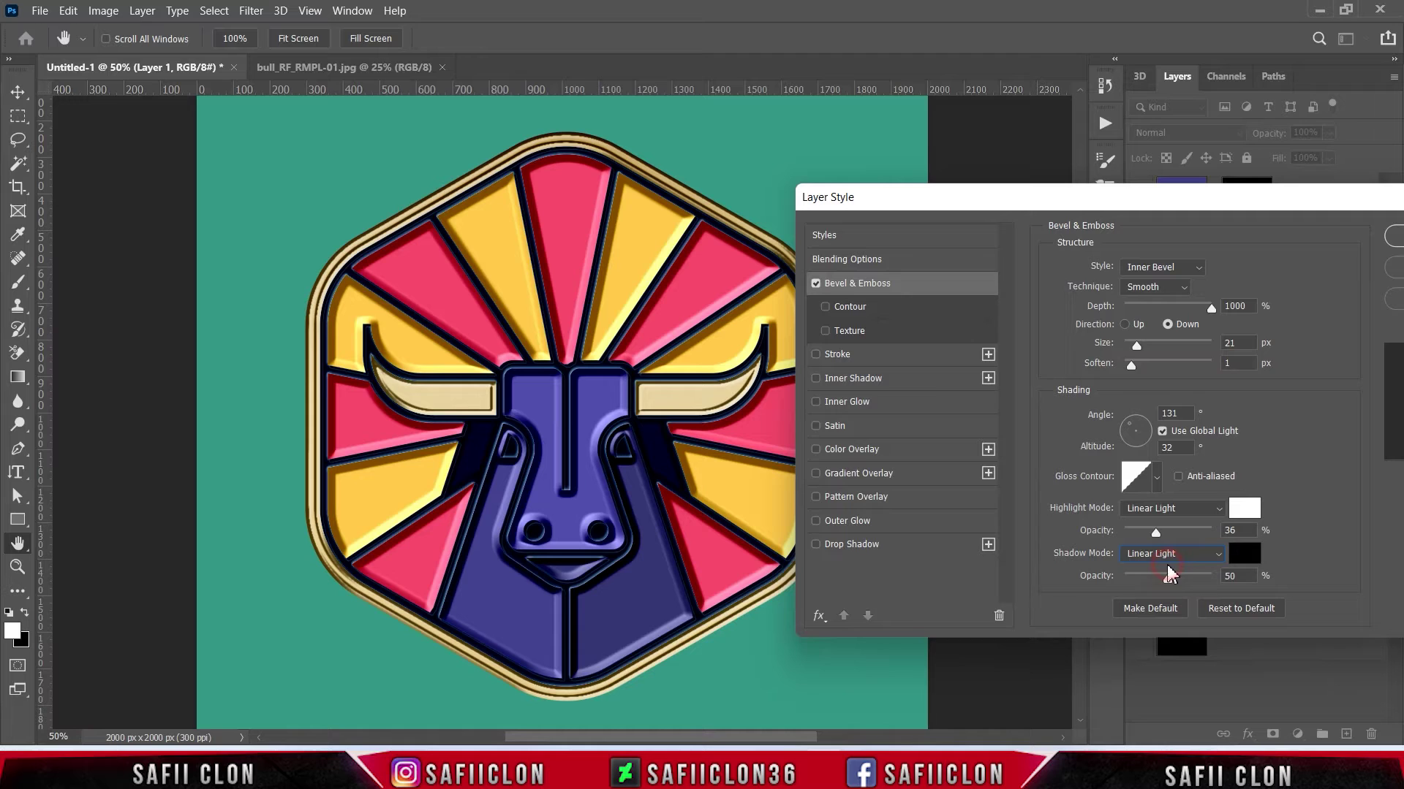
{"action": "left_click", "coordinate": [1243, 553]}
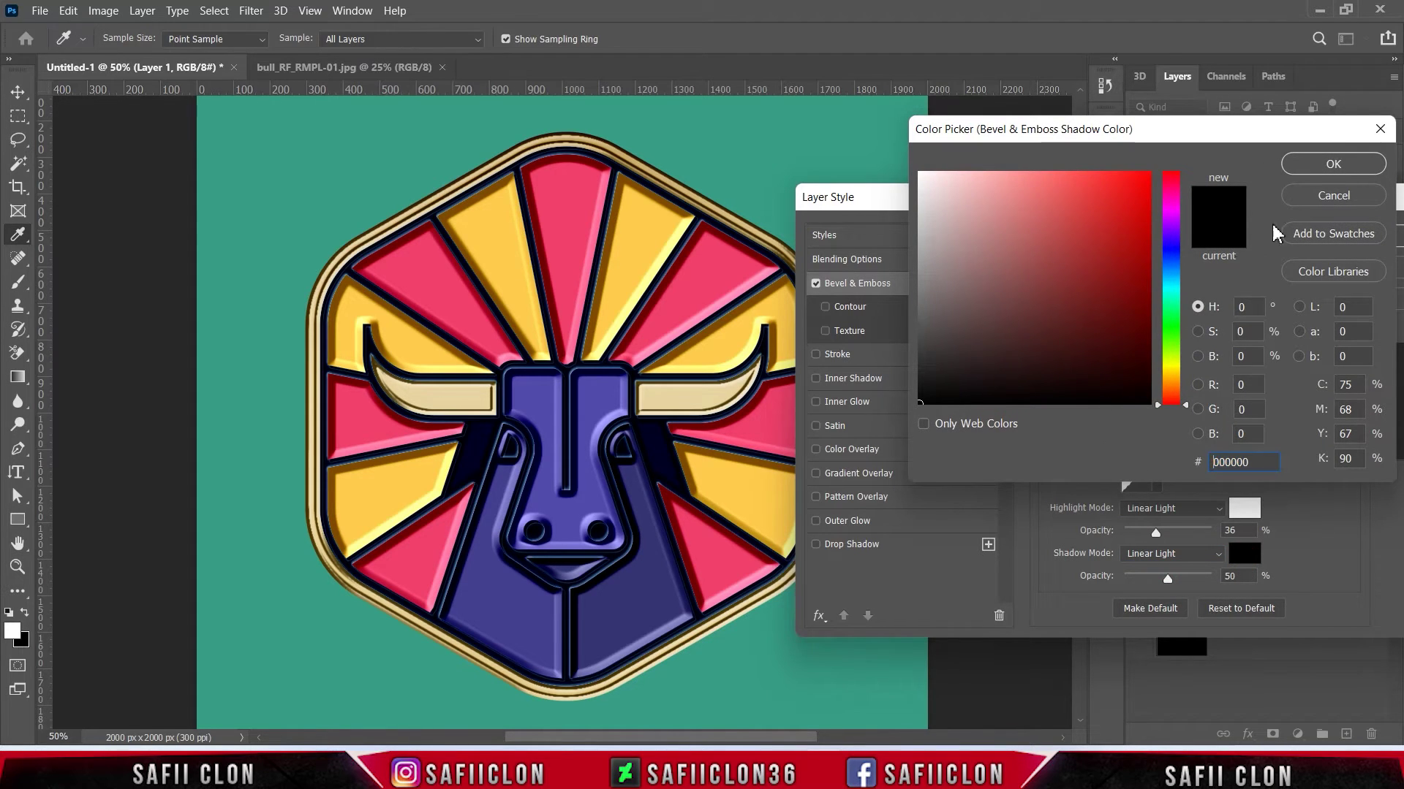
{"action": "left_click", "coordinate": [1333, 164]}
{"action": "left_click_drag", "start_coordinate": [1167, 579], "coordinate": [1154, 581]}
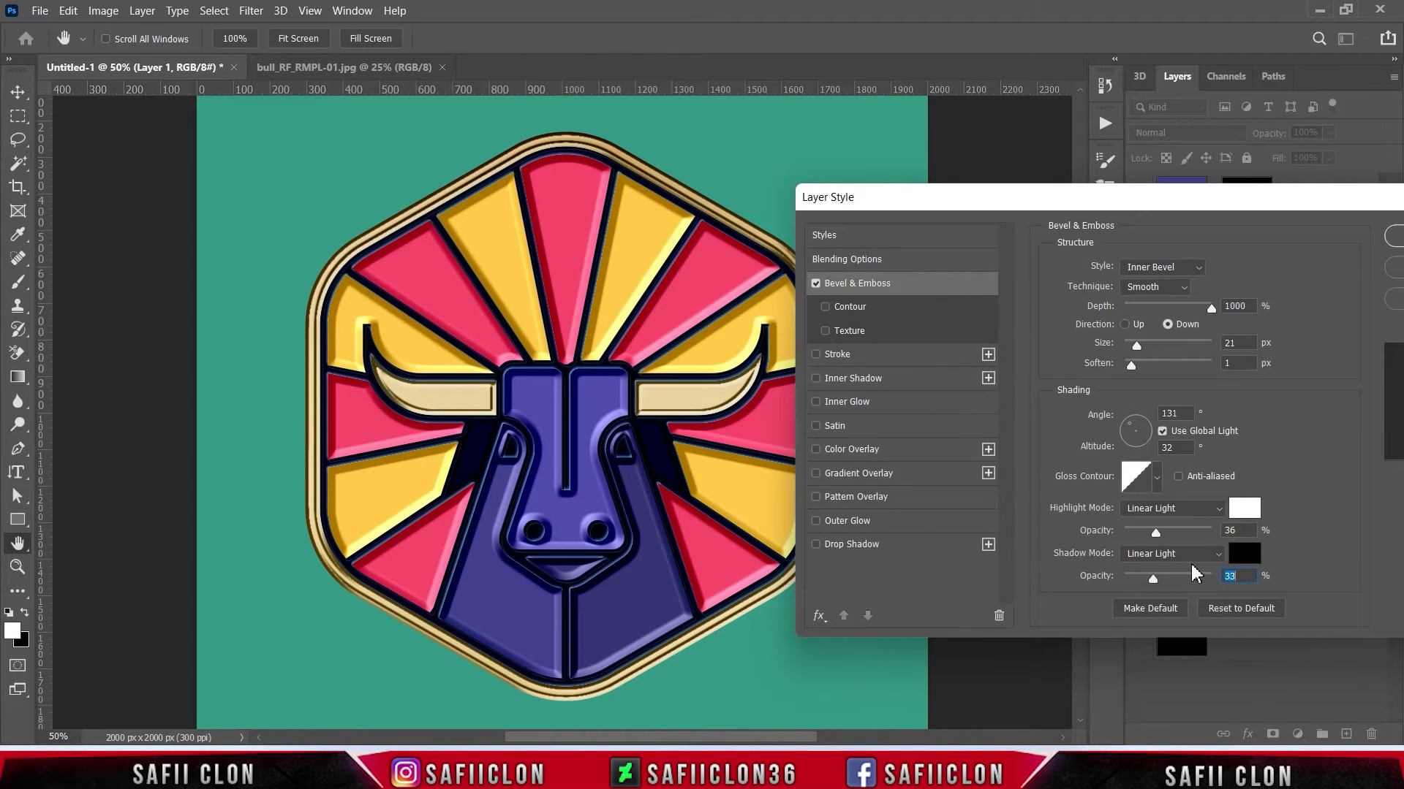
Enable the bevel's Contour option with the S-shaped half-round curve and a range of about 71%.
{"action": "left_click", "coordinate": [852, 308]}
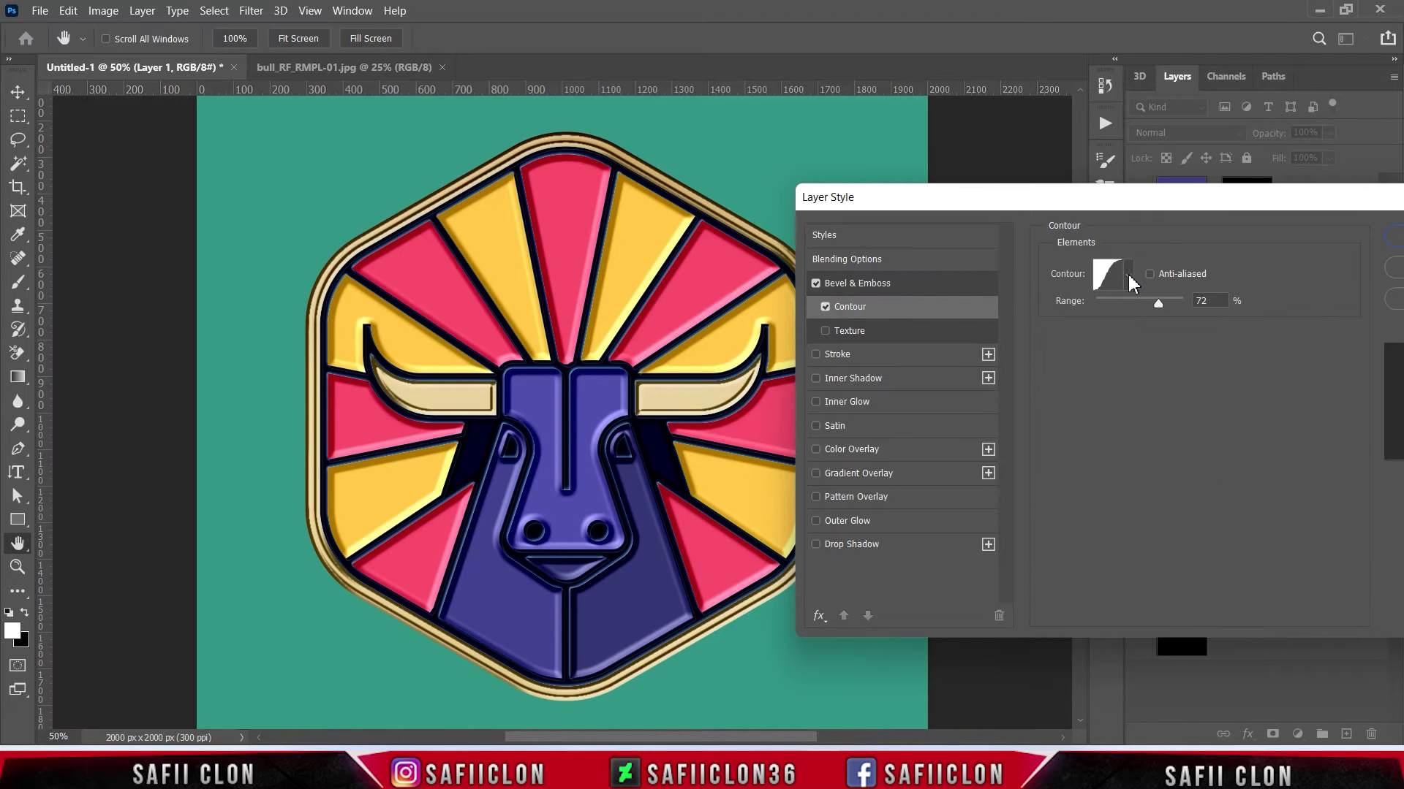
{"action": "left_click", "coordinate": [1130, 278]}
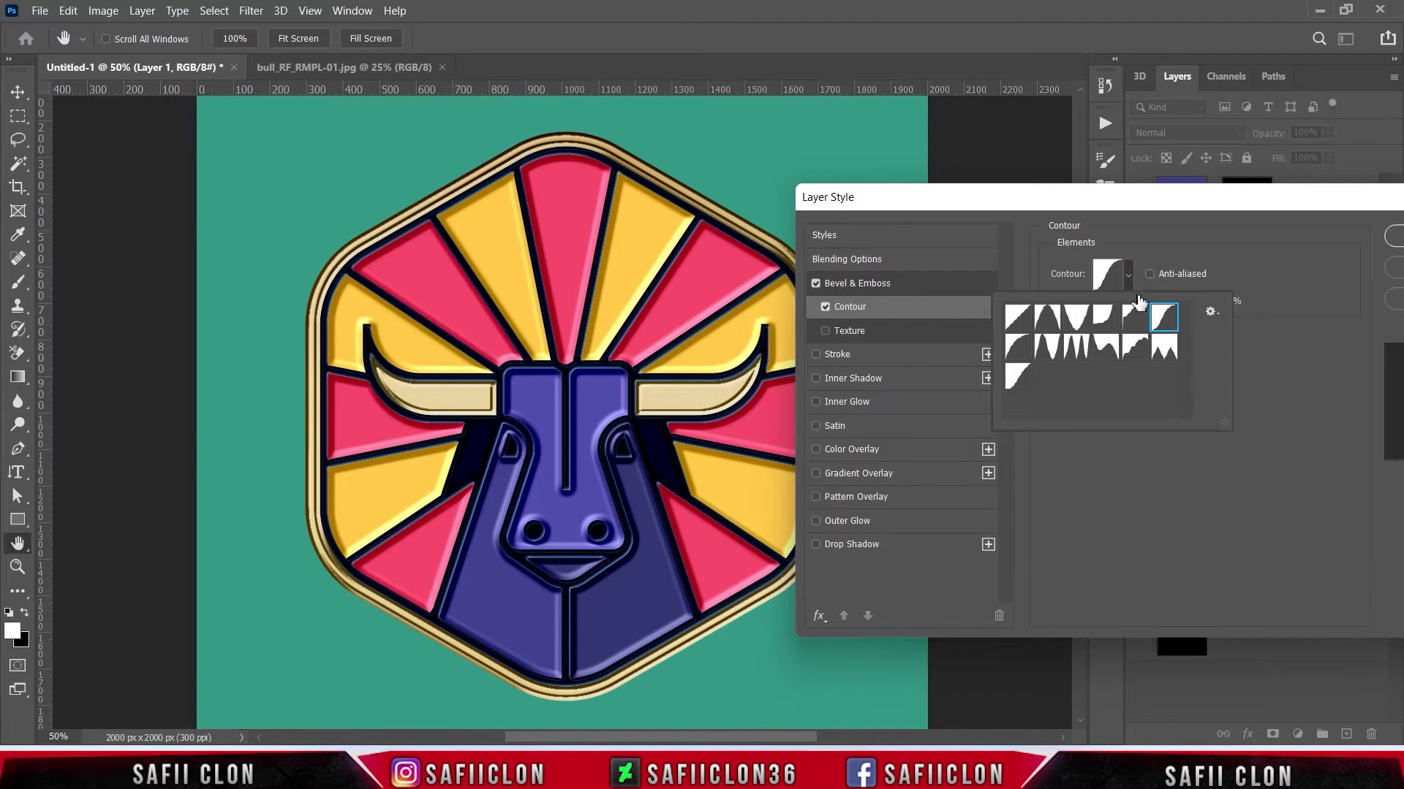
{"action": "left_click", "coordinate": [1131, 282]}
{"action": "left_click", "coordinate": [1155, 303]}
{"action": "left_click_drag", "start_coordinate": [1157, 301], "coordinate": [1158, 302]}
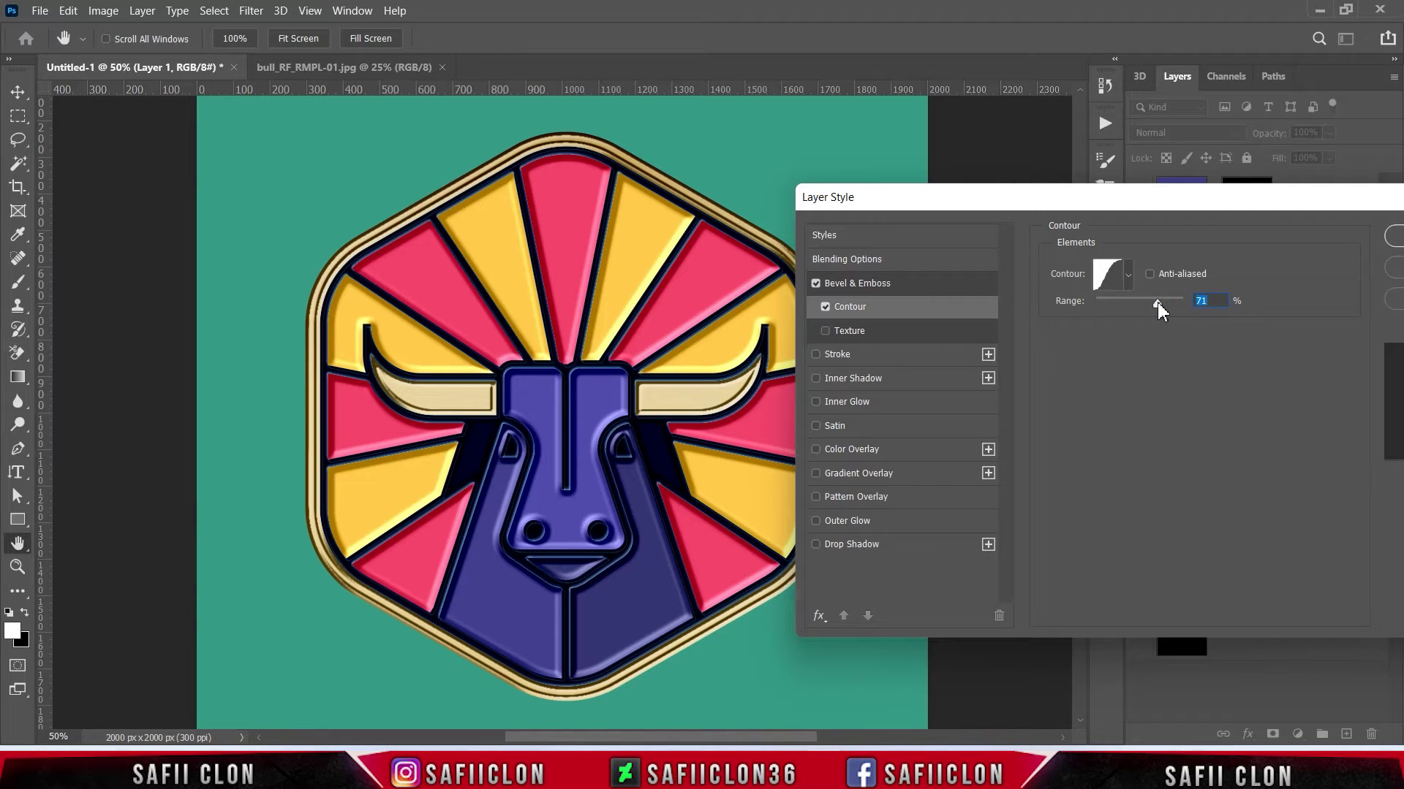
Add an Inner Shadow to the color layer in Normal mode with black color at 20% opacity.
{"action": "left_click", "coordinate": [861, 380]}
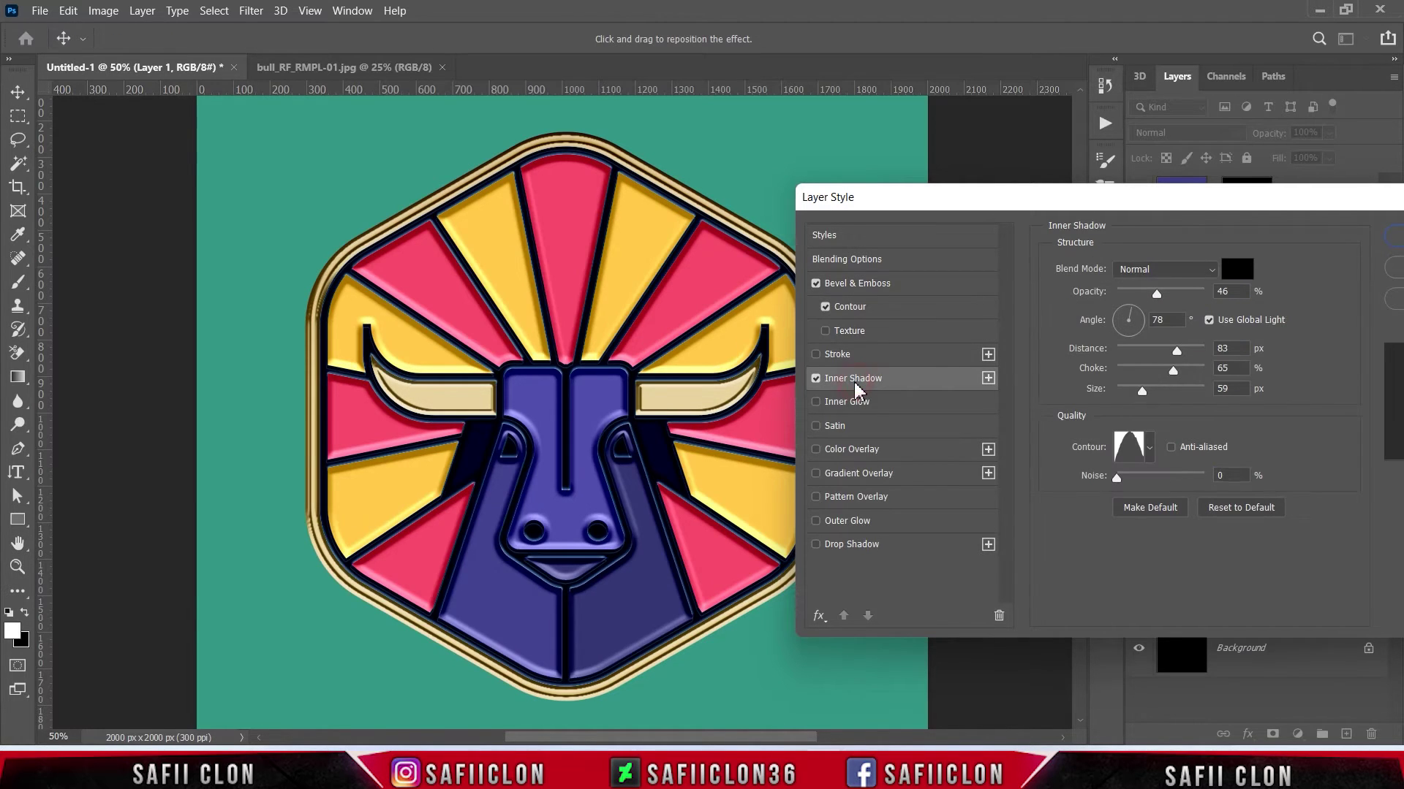
{"action": "left_click", "coordinate": [1163, 273]}
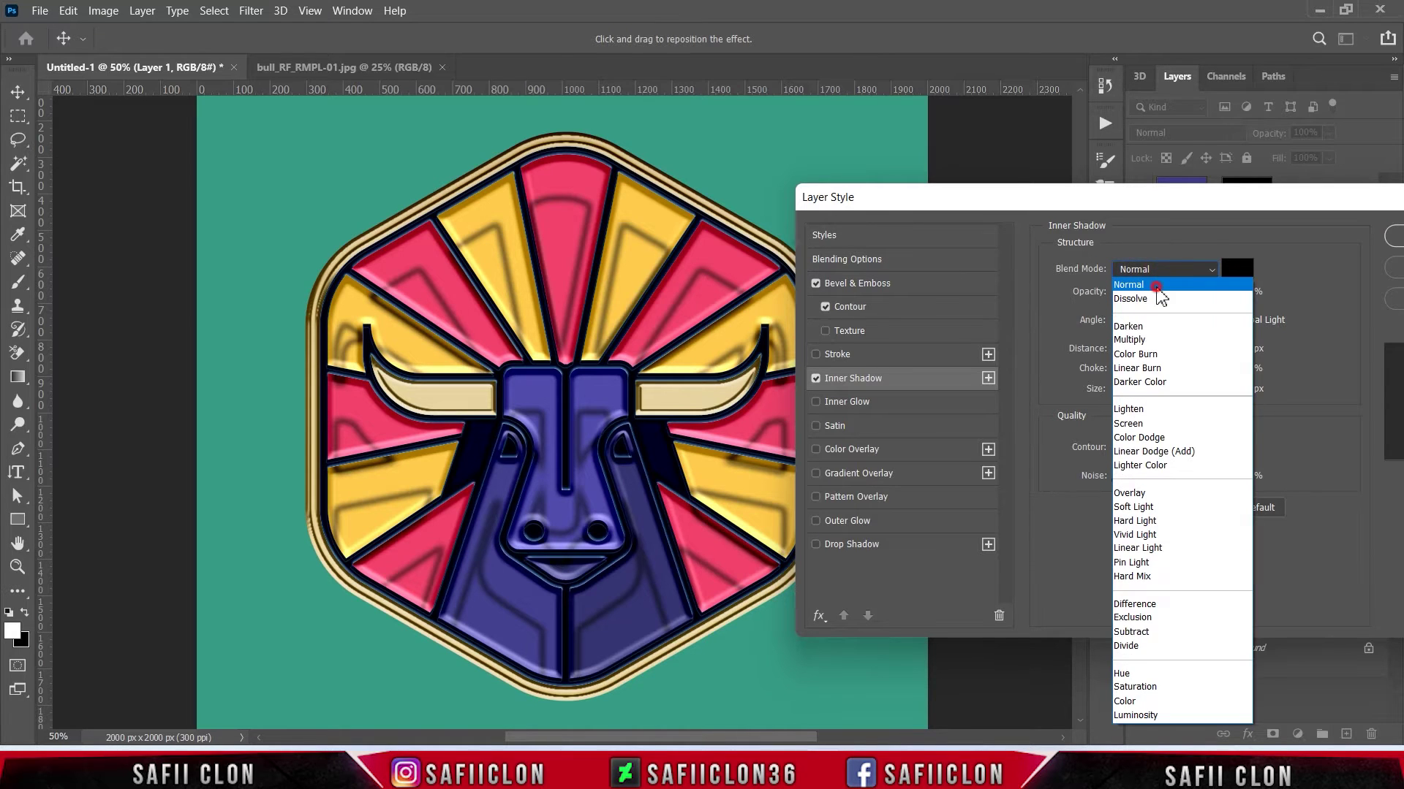
{"action": "left_click", "coordinate": [1161, 300]}
{"action": "left_click", "coordinate": [1238, 272]}
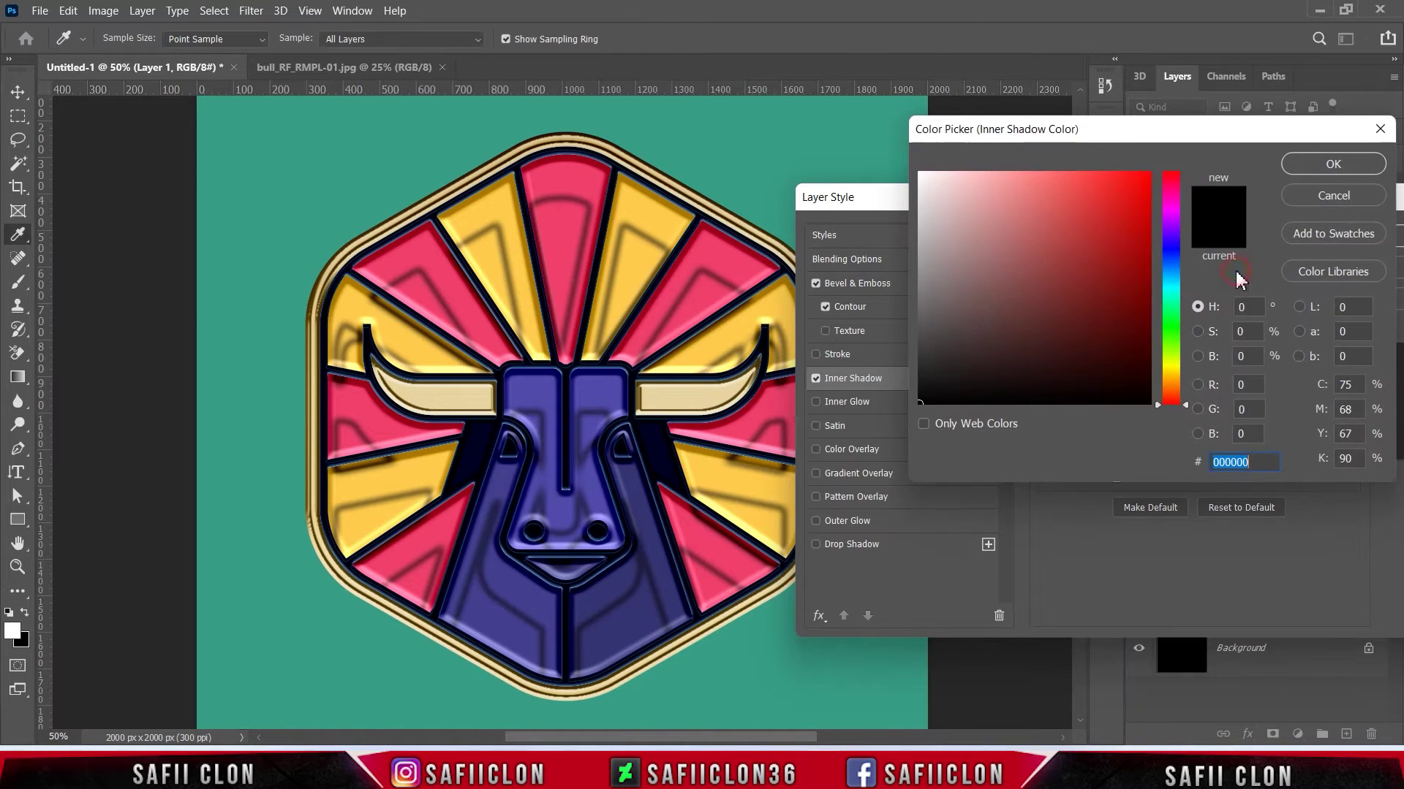
{"action": "left_click", "coordinate": [1312, 165]}
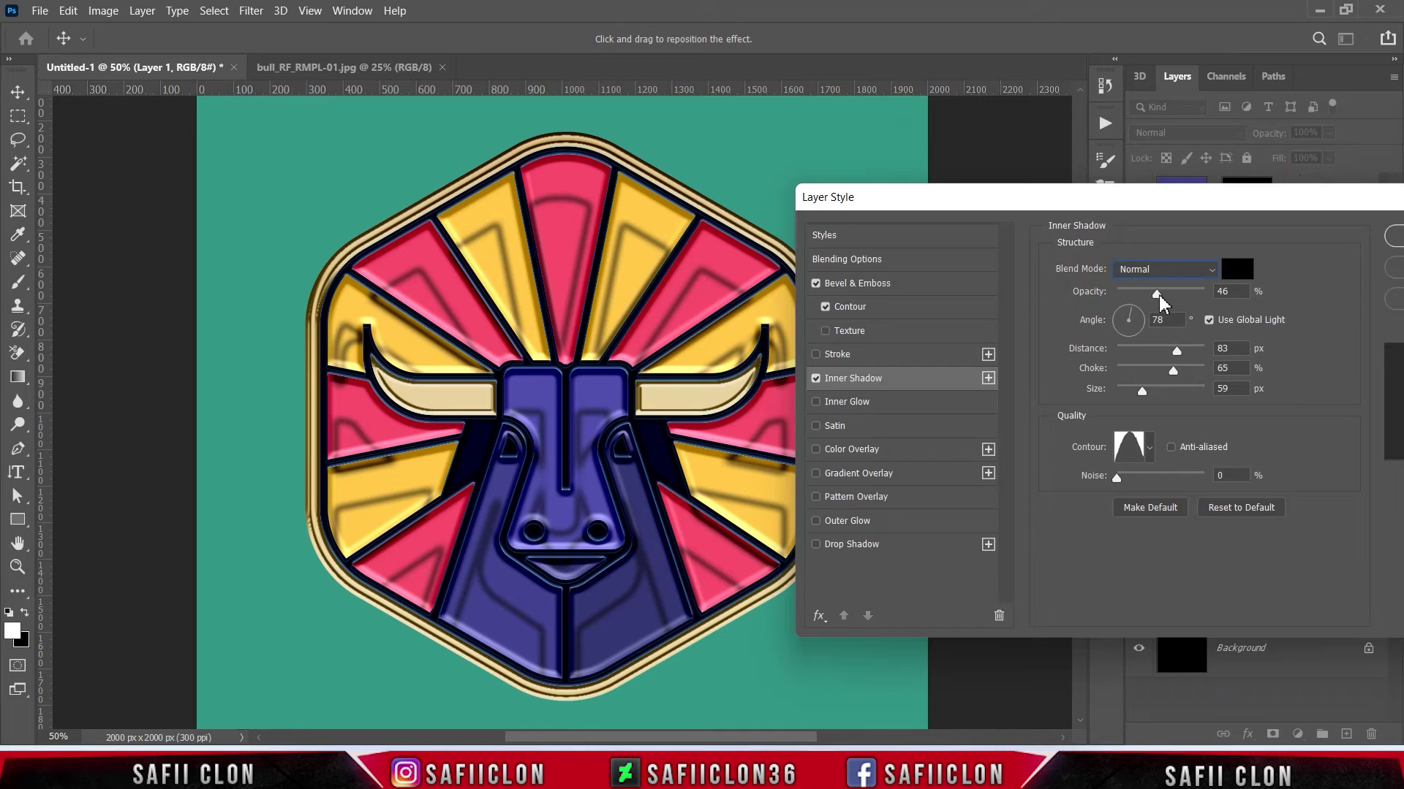
{"action": "left_click_drag", "start_coordinate": [1161, 301], "coordinate": [1139, 299]}
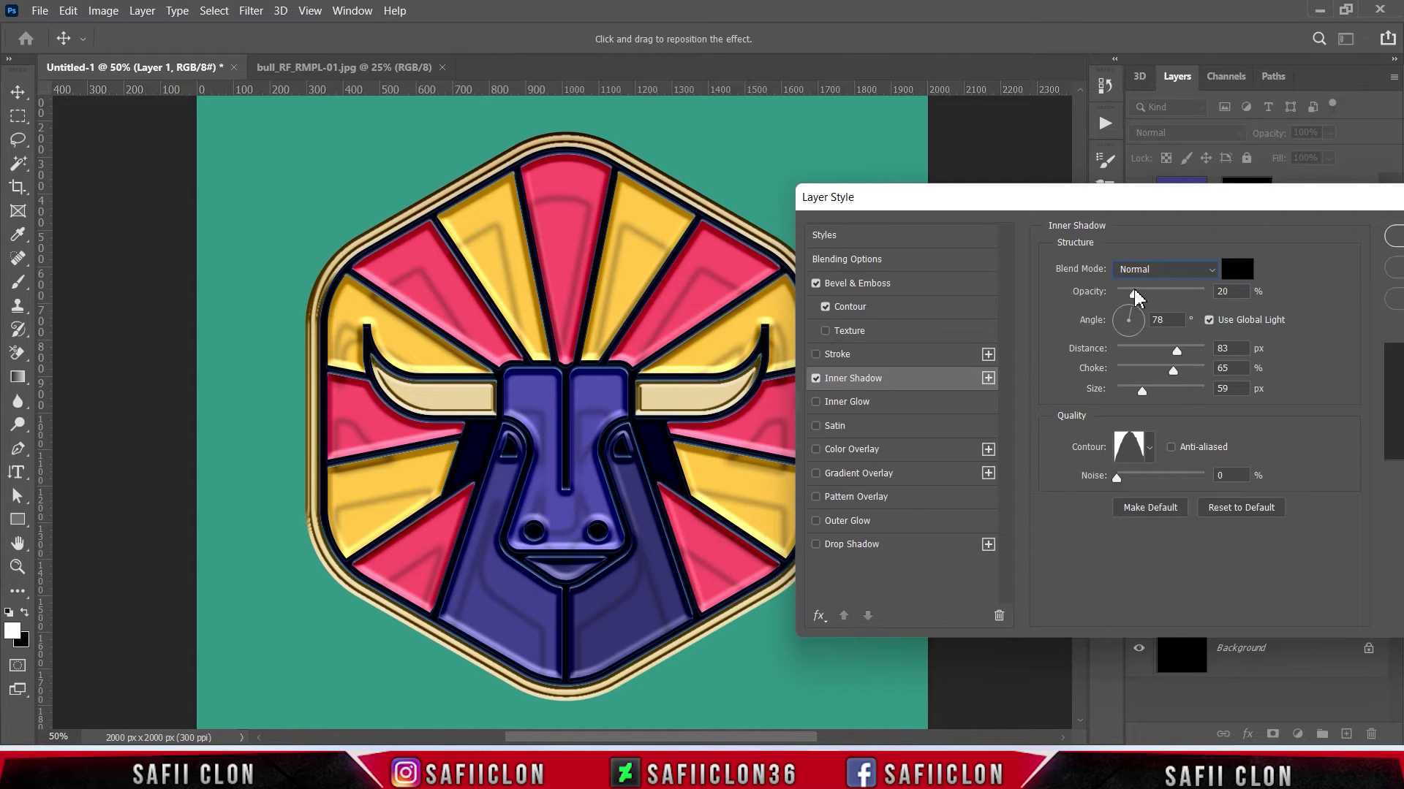
{"action": "left_click_drag", "start_coordinate": [1135, 295], "coordinate": [1134, 295]}
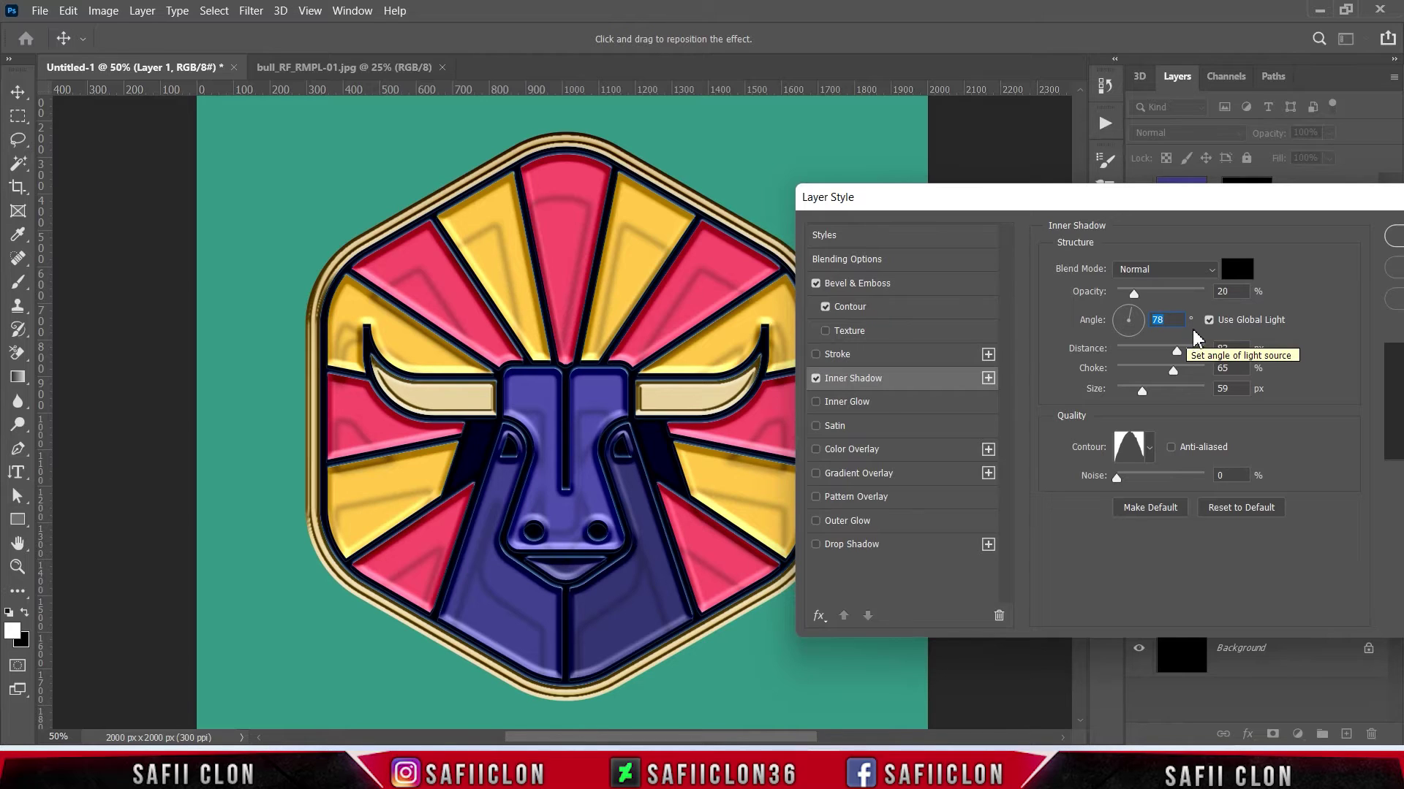
Set the inner shadow to a 35° angle without global light, 36 px distance, 46% choke, 68 px size and the linear contour.
{"action": "left_click", "coordinate": [1209, 320]}
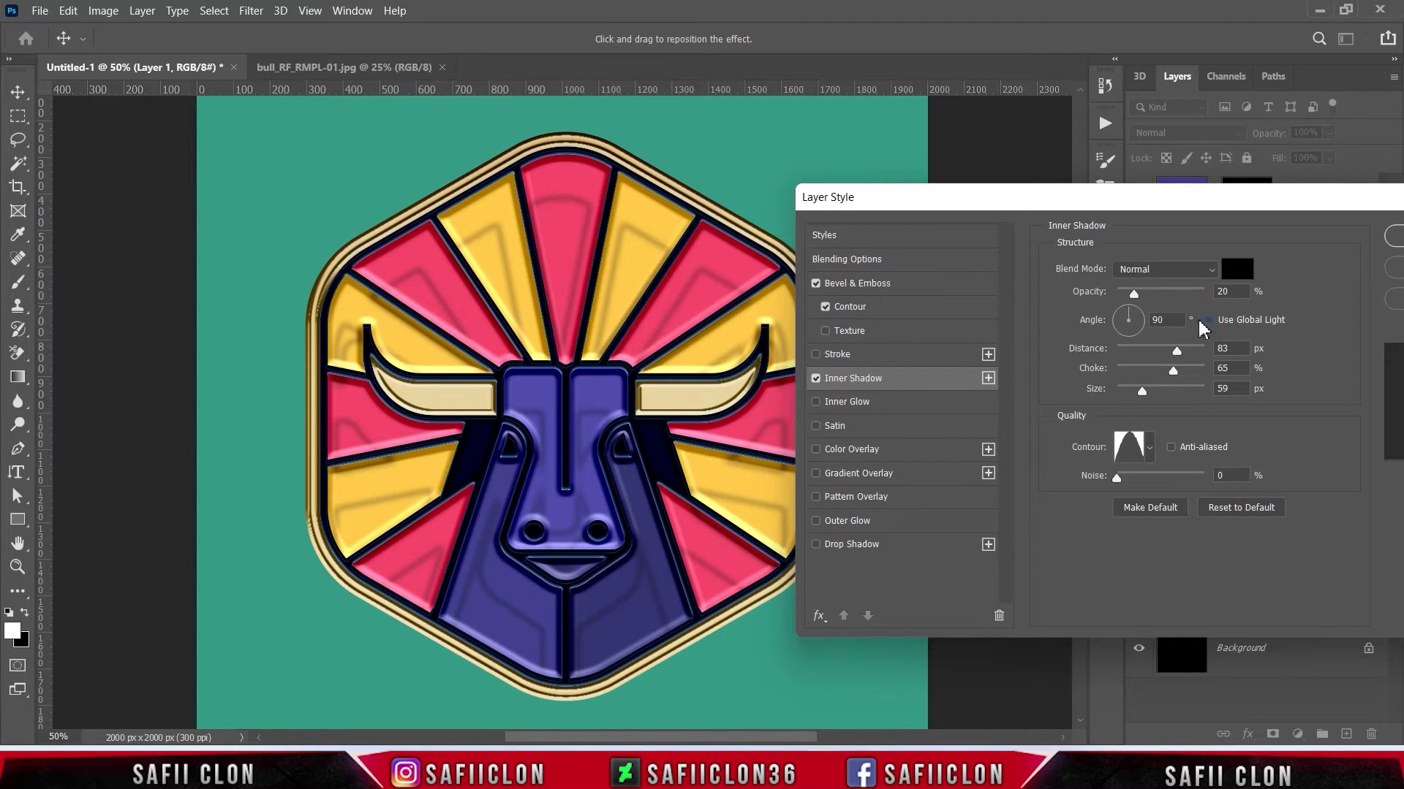
{"action": "type", "text": "35"}
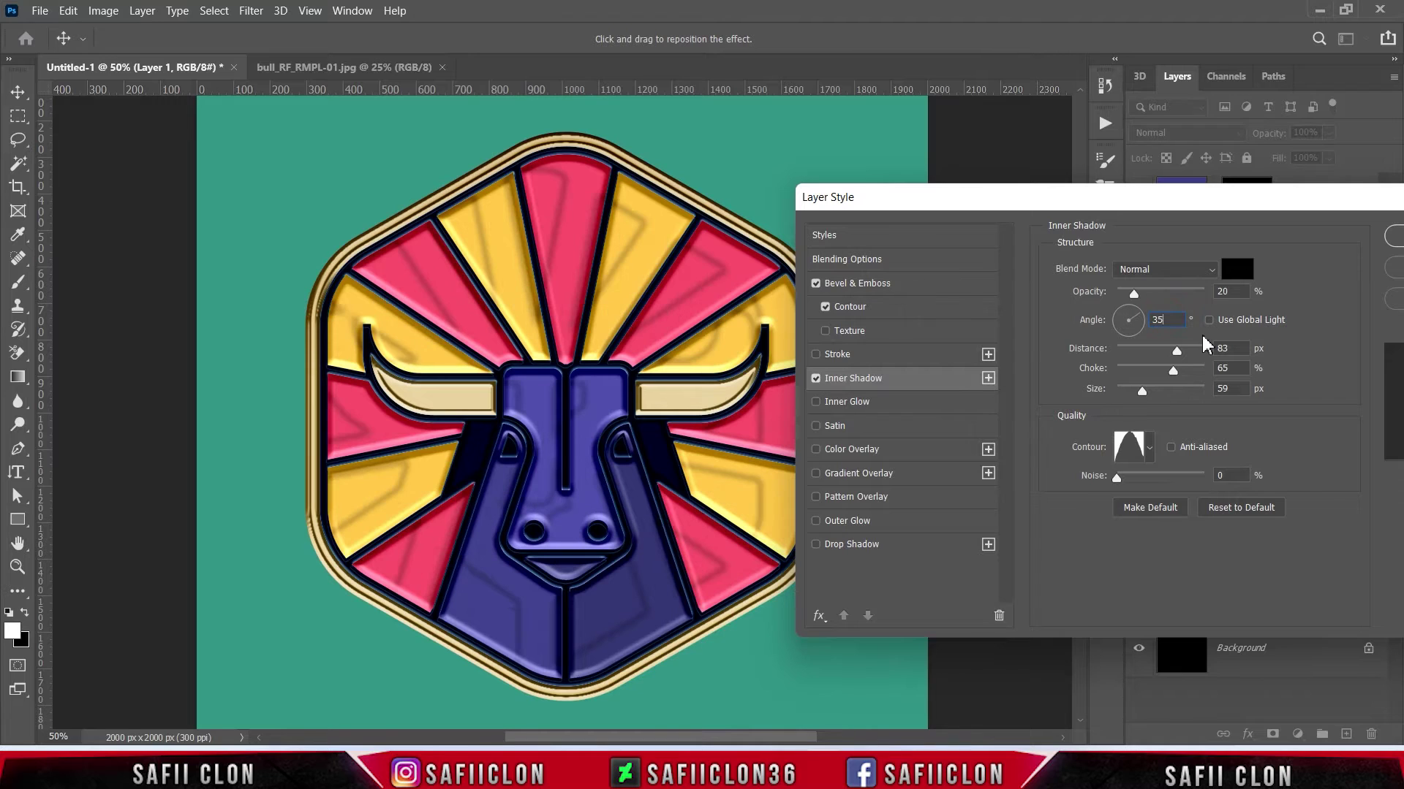
{"action": "left_click_drag", "start_coordinate": [1177, 355], "coordinate": [1144, 389]}
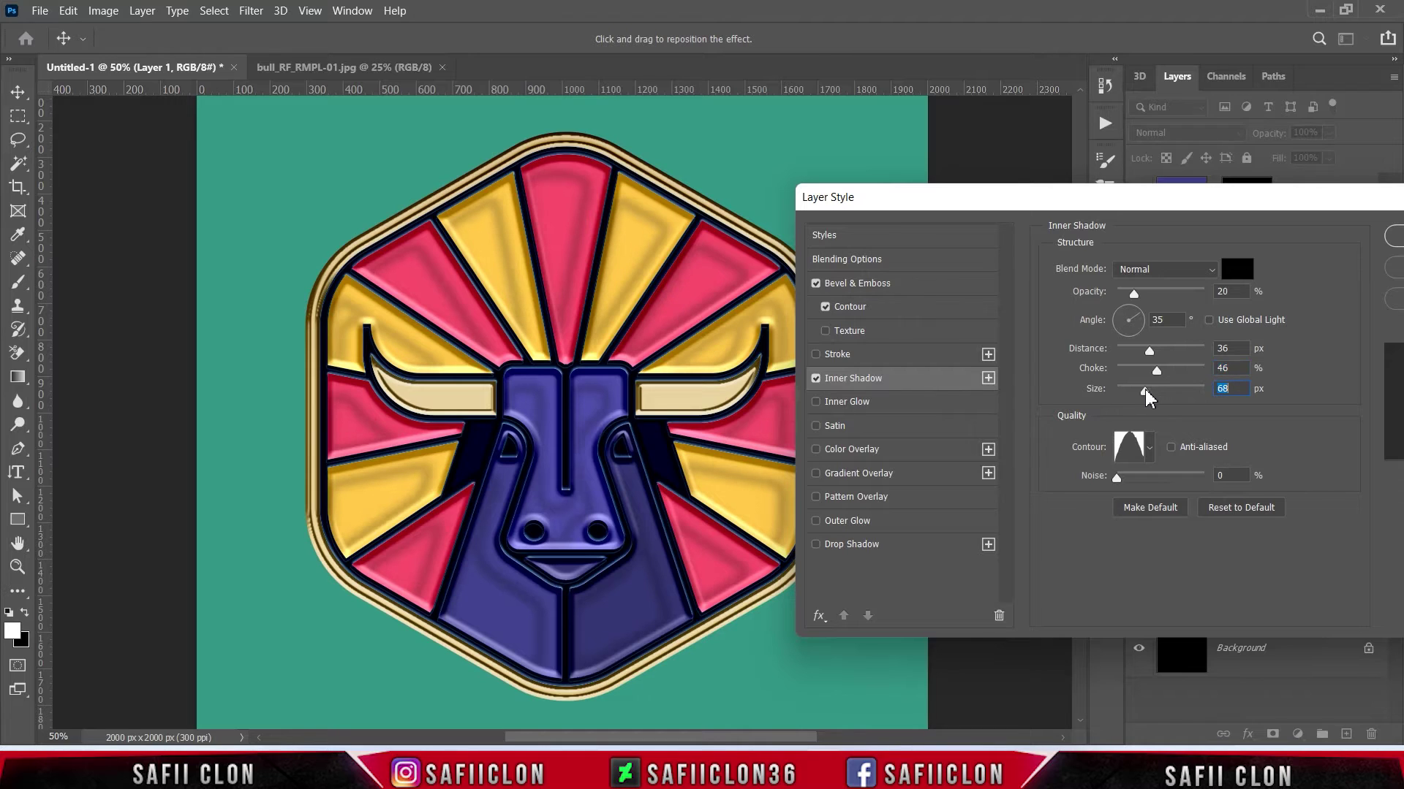
{"action": "left_click", "coordinate": [1150, 447]}
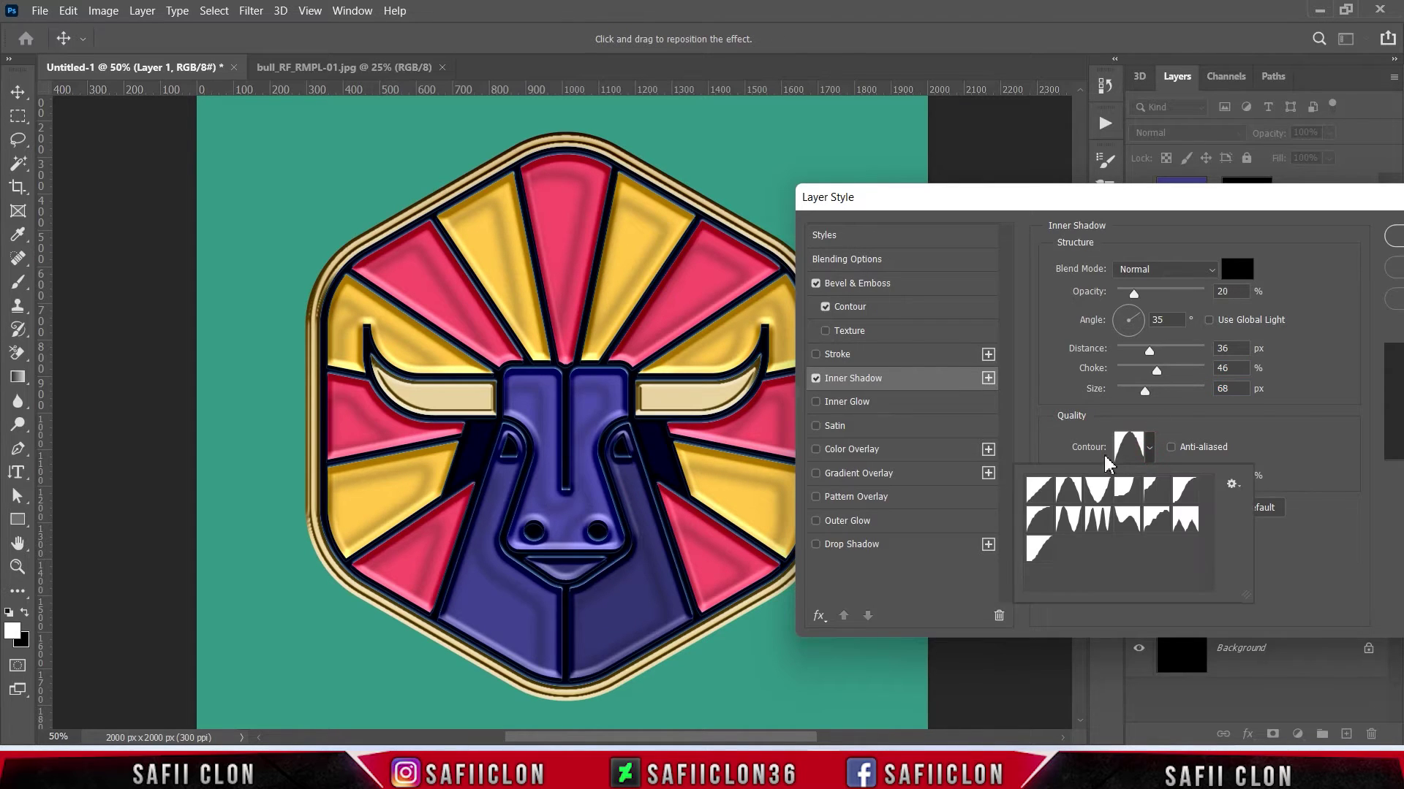
{"action": "left_click", "coordinate": [1038, 488]}
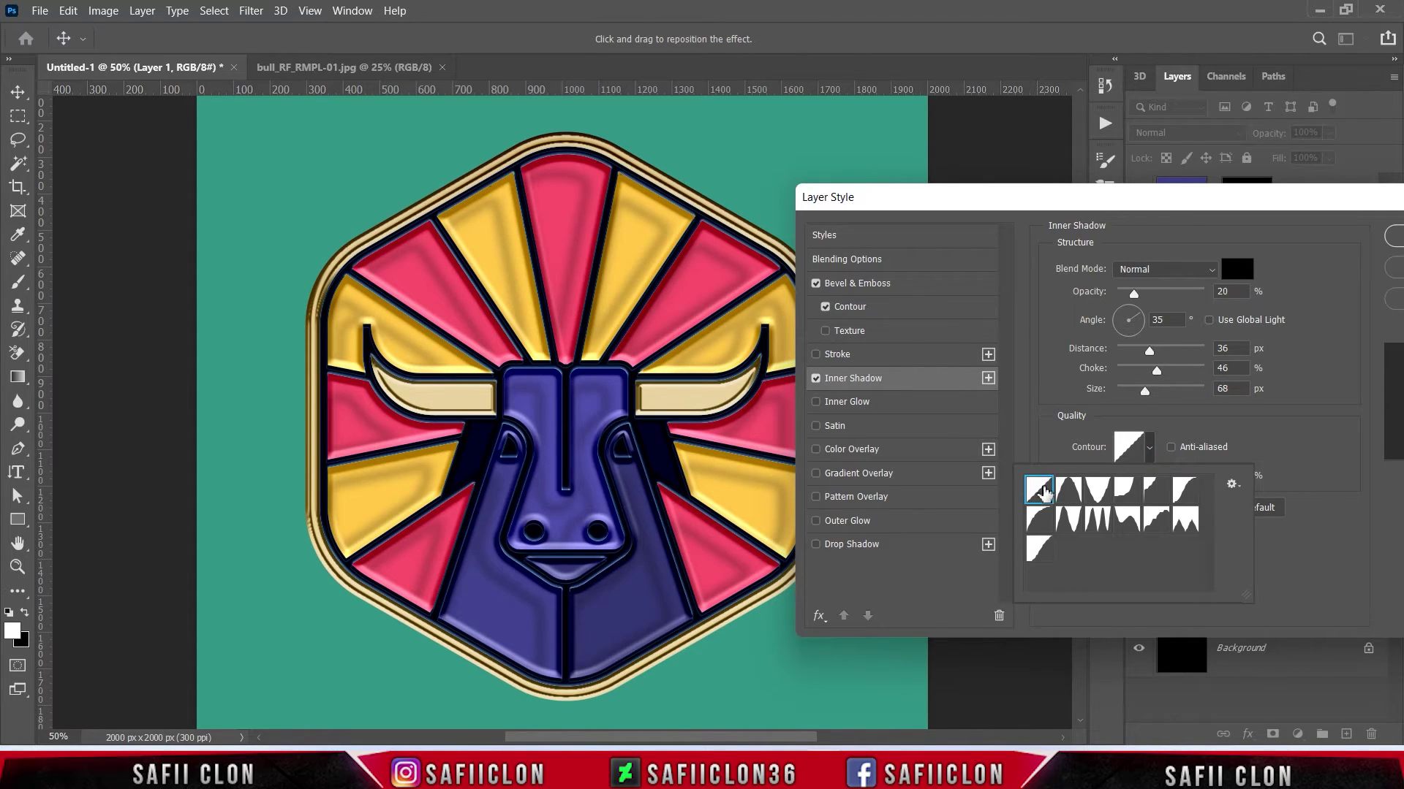
{"action": "left_click", "coordinate": [1152, 449]}
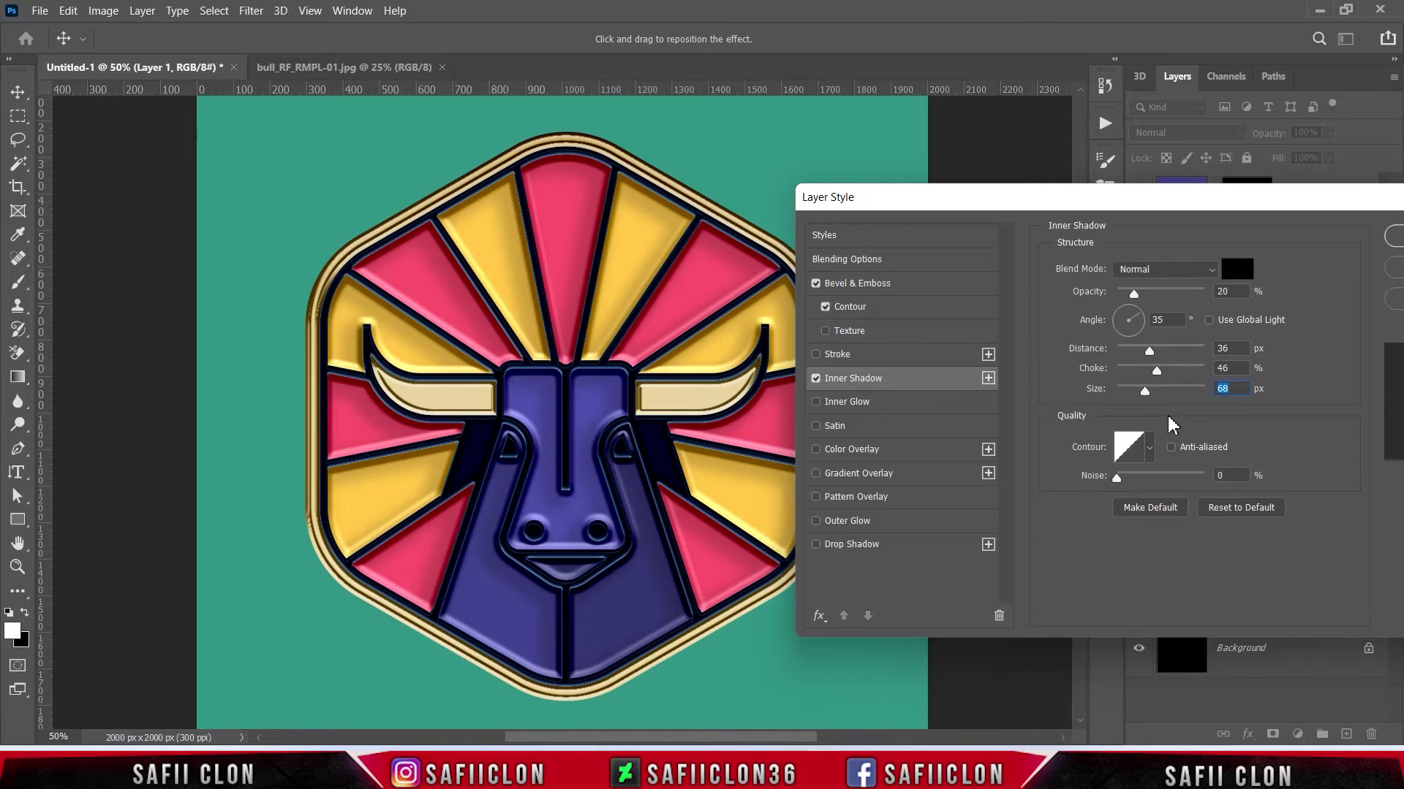
Add a second Inner Shadow and set the lower one to Screen mode with white (ffffff) at 23% opacity.
{"action": "left_click", "coordinate": [988, 378]}
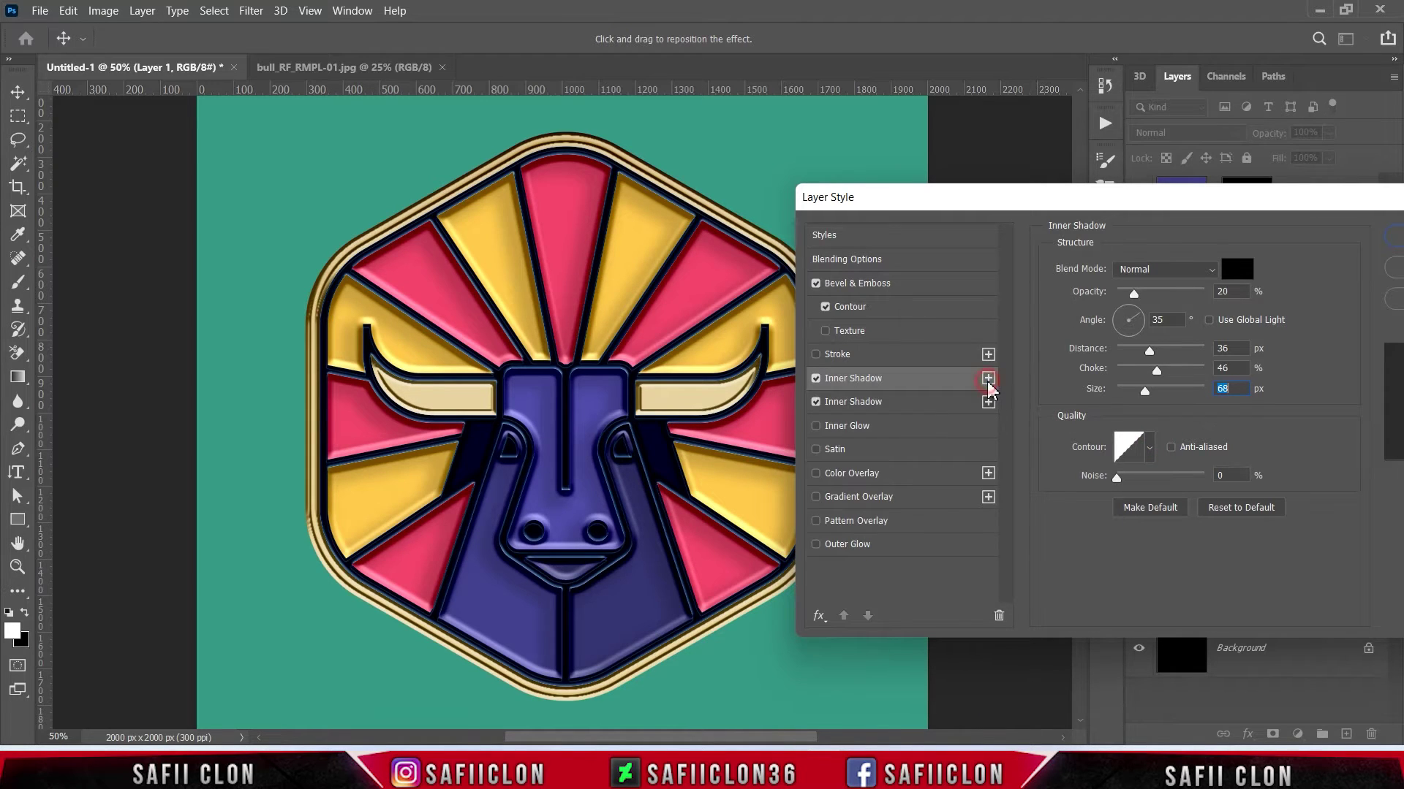
{"action": "left_click", "coordinate": [911, 404]}
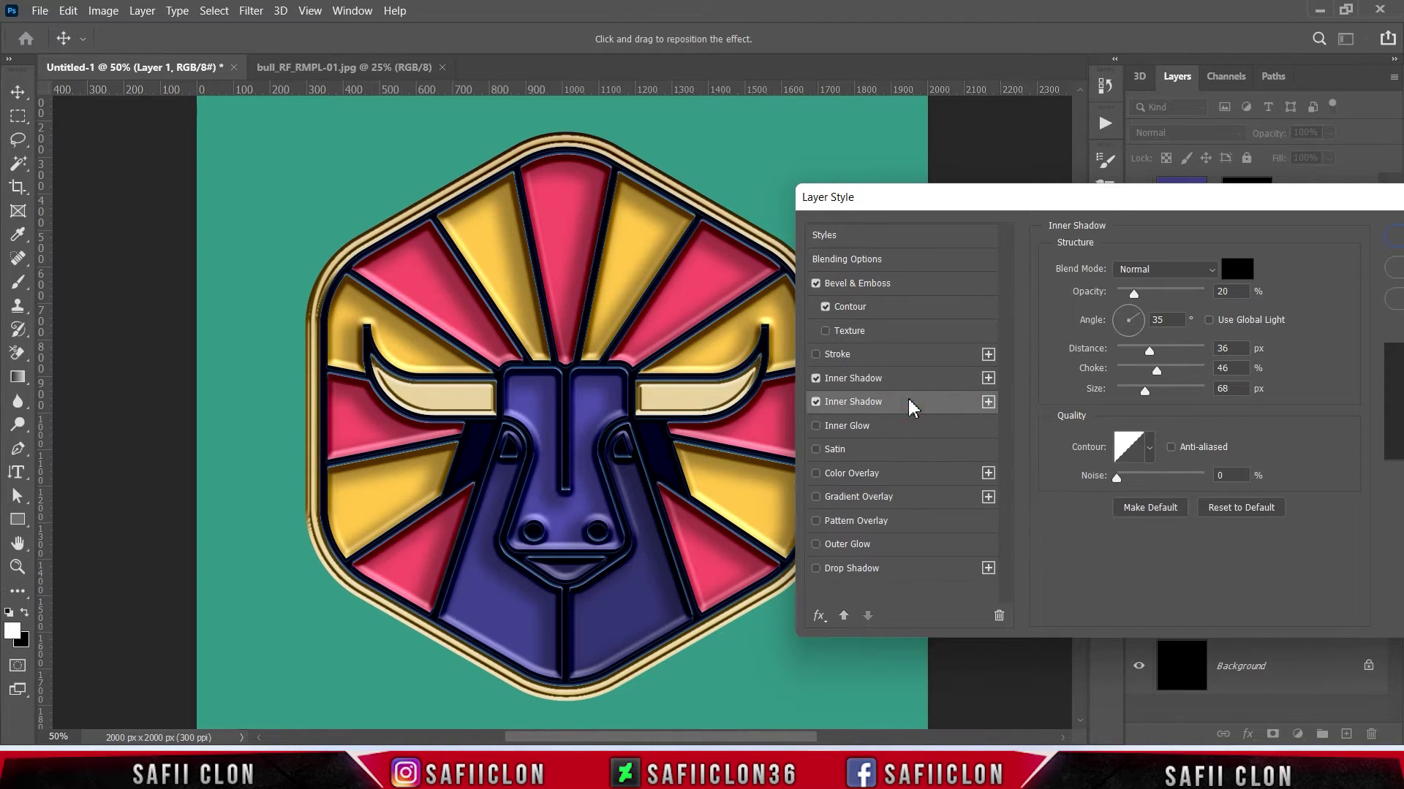
{"action": "left_click", "coordinate": [1145, 271]}
{"action": "left_click", "coordinate": [1147, 426]}
{"action": "left_click", "coordinate": [1239, 270]}
{"action": "type", "text": "ffffff"}
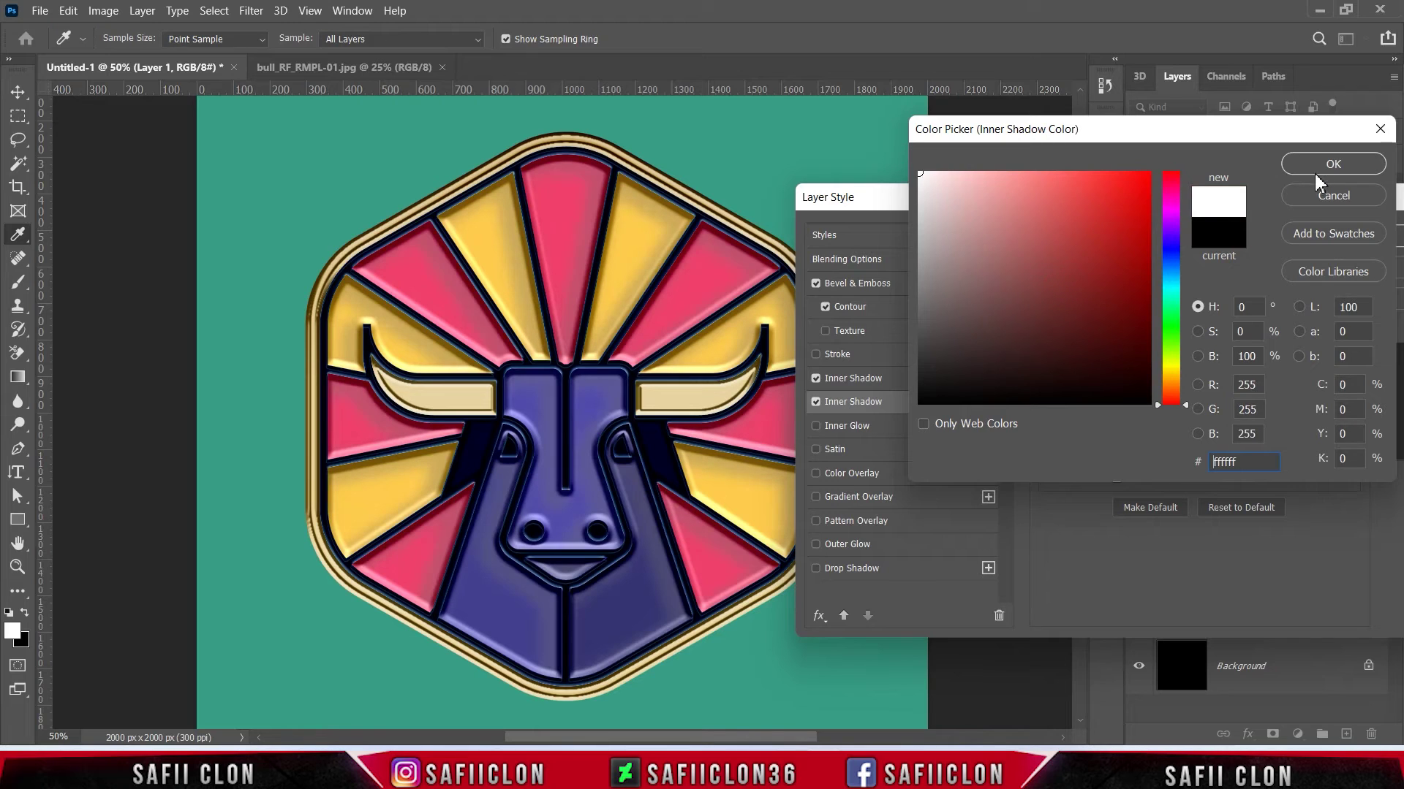
{"action": "left_click", "coordinate": [1327, 165]}
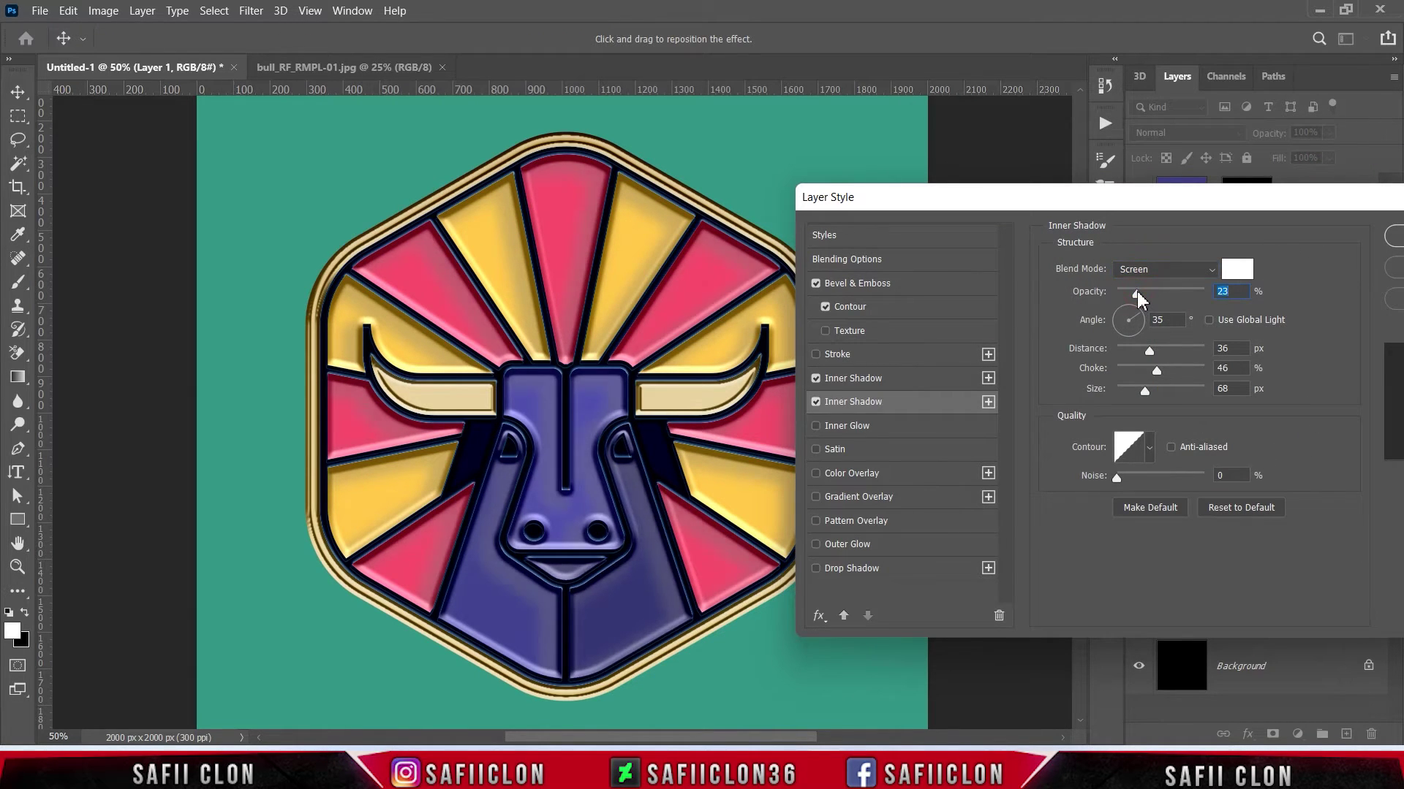
Set the lower white inner shadow to a 90° angle, 2 px distance and 38% choke.
{"action": "double_click", "coordinate": [1165, 327]}
{"action": "type", "text": "90"}
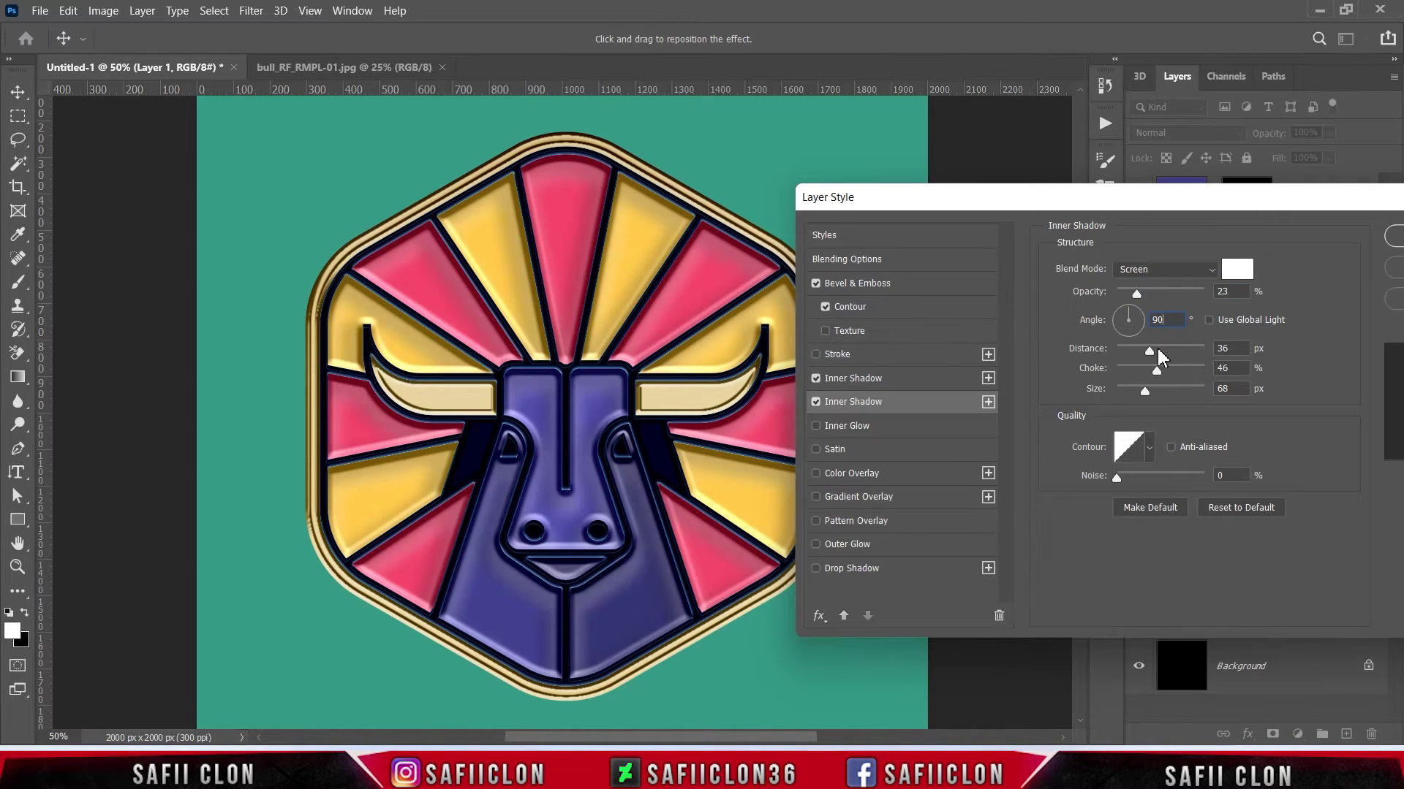
{"action": "left_click_drag", "start_coordinate": [1150, 349], "coordinate": [1125, 355]}
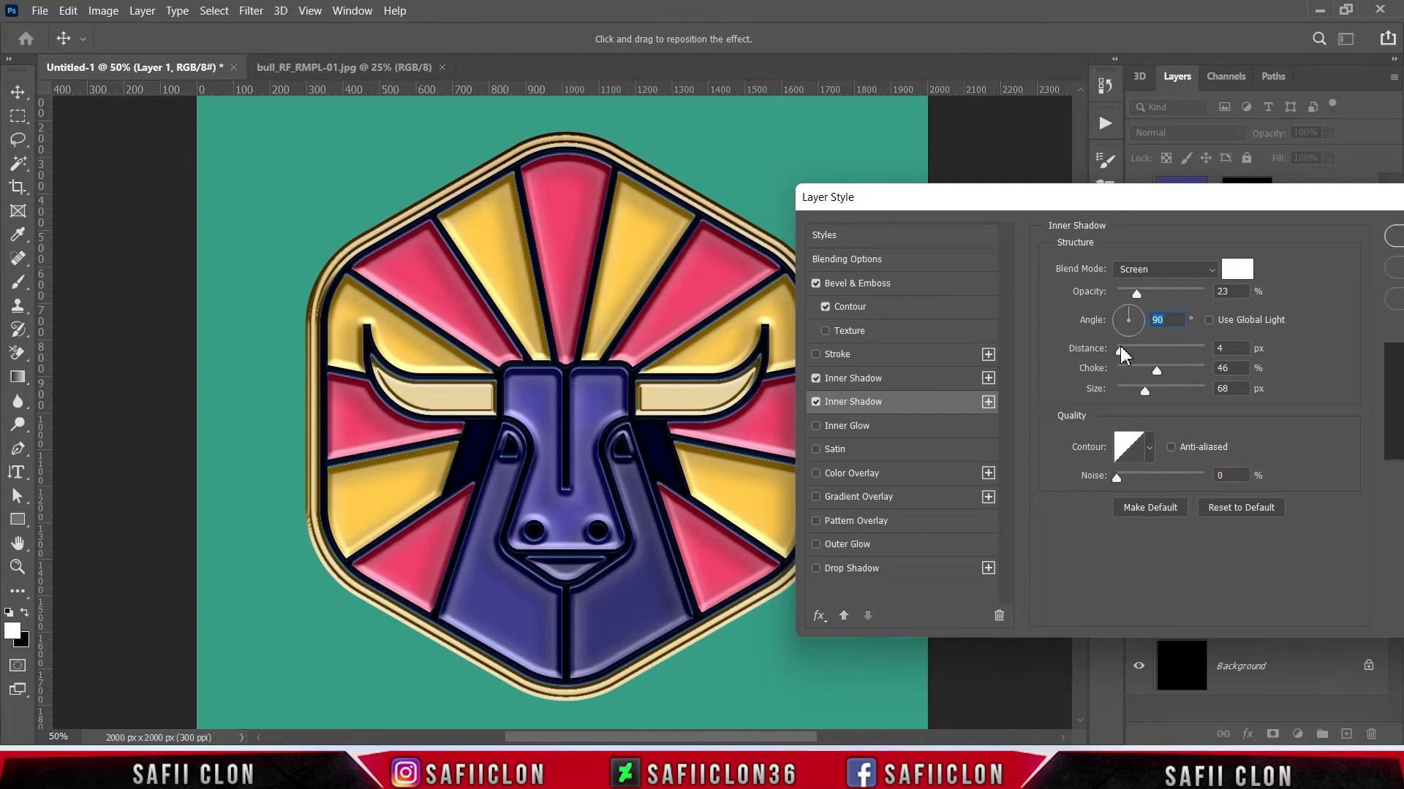
{"action": "left_click_drag", "start_coordinate": [1118, 350], "coordinate": [1138, 371]}
{"action": "left_click", "coordinate": [1149, 374]}
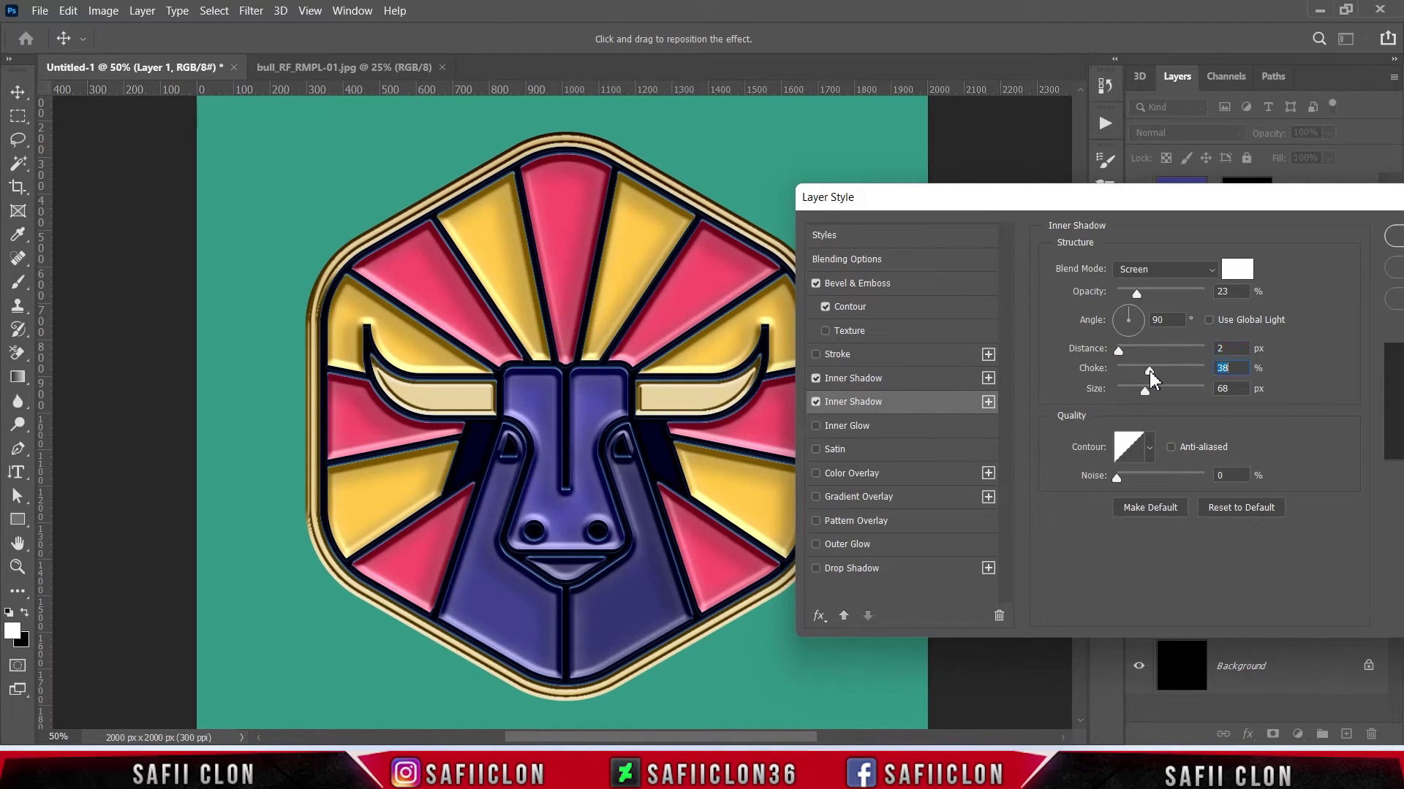
Give the same white inner shadow a 3 px size and the cone contour.
{"action": "left_click_drag", "start_coordinate": [1131, 391], "coordinate": [1124, 393]}
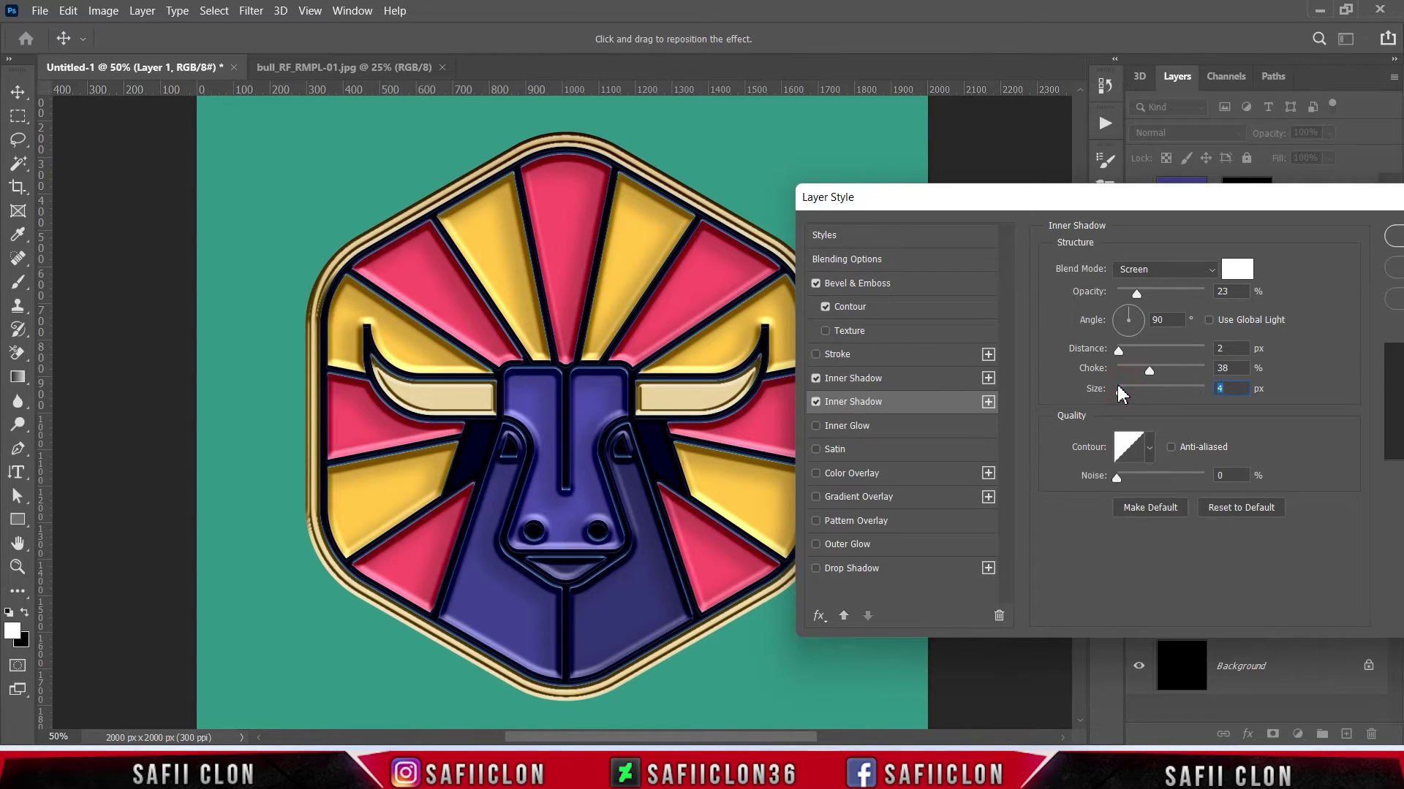
{"action": "left_click", "coordinate": [1118, 392]}
{"action": "left_click_drag", "start_coordinate": [1117, 392], "coordinate": [1120, 392]}
{"action": "left_click", "coordinate": [1149, 447]}
{"action": "left_click", "coordinate": [1068, 497]}
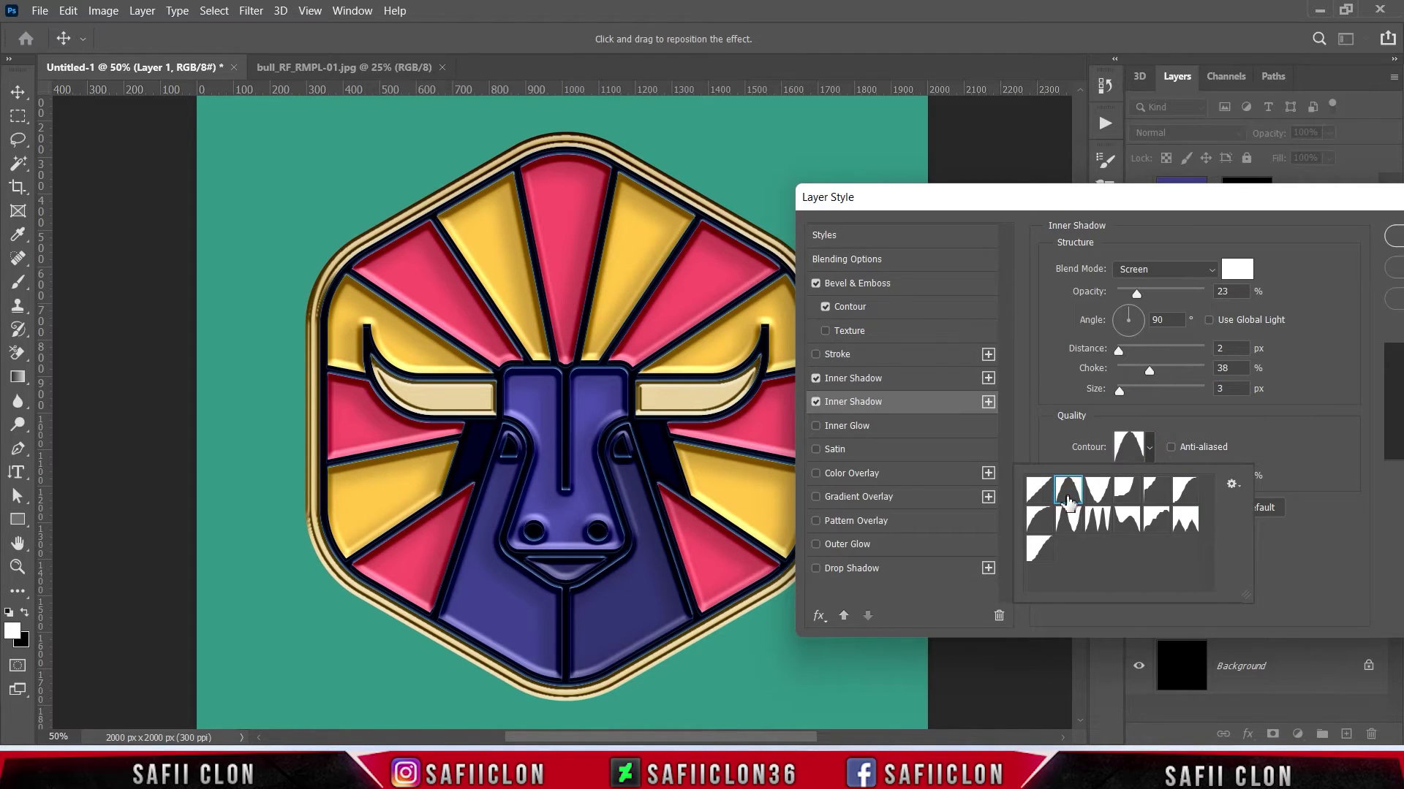
{"action": "left_click", "coordinate": [1150, 448]}
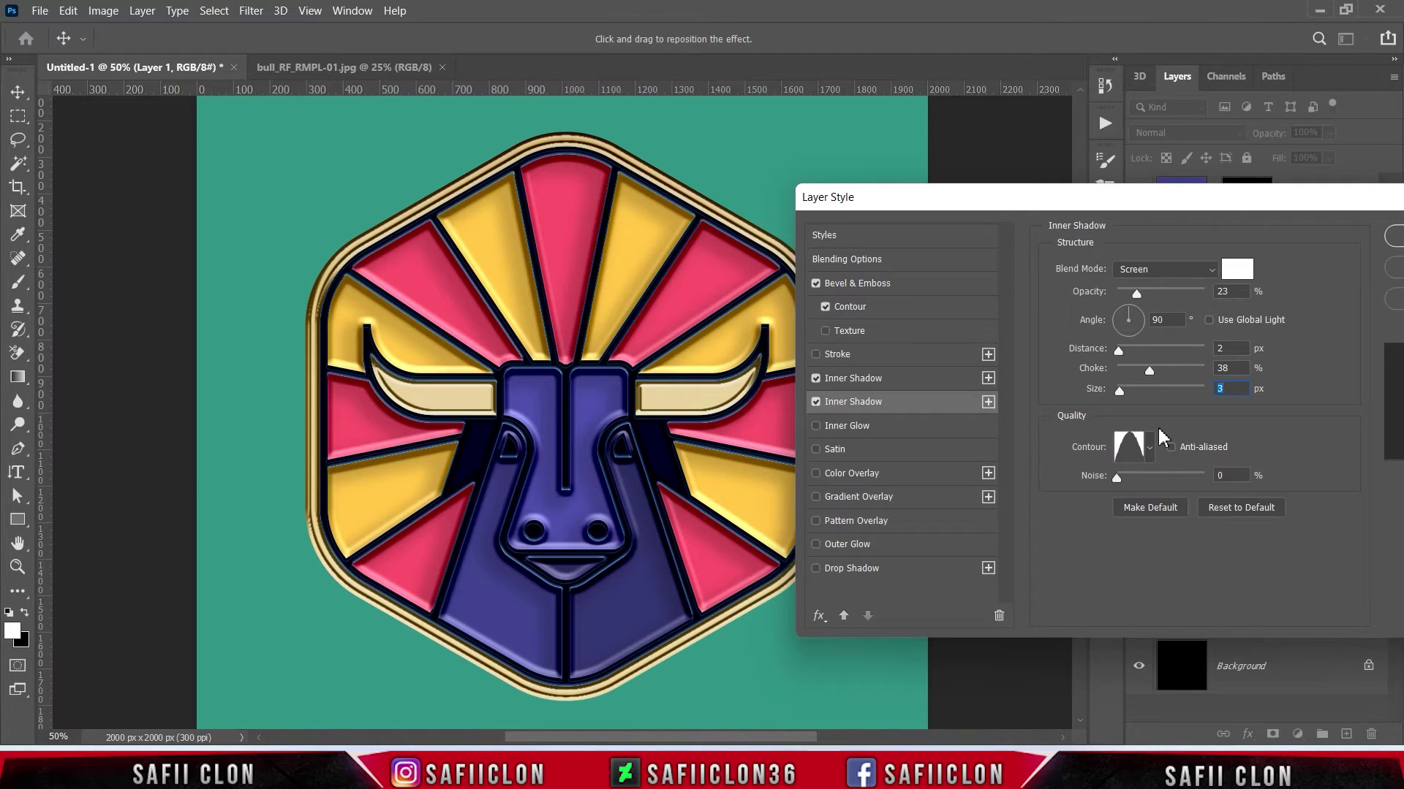
Add an Inner Glow in Soft Light mode with white color (ffffff), 100% opacity, about 35% choke and about 5 px size.
{"action": "left_click", "coordinate": [870, 428]}
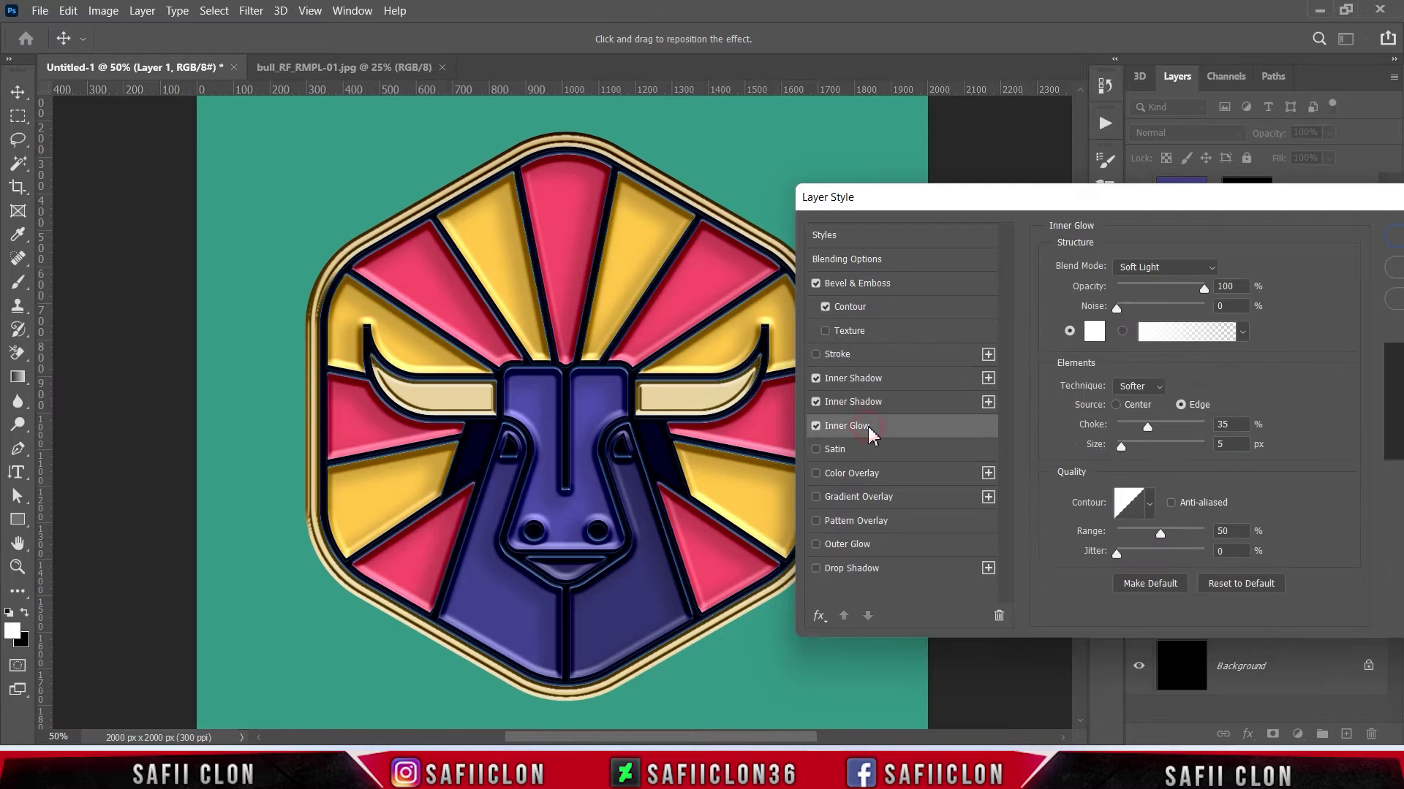
{"action": "left_click", "coordinate": [1163, 268]}
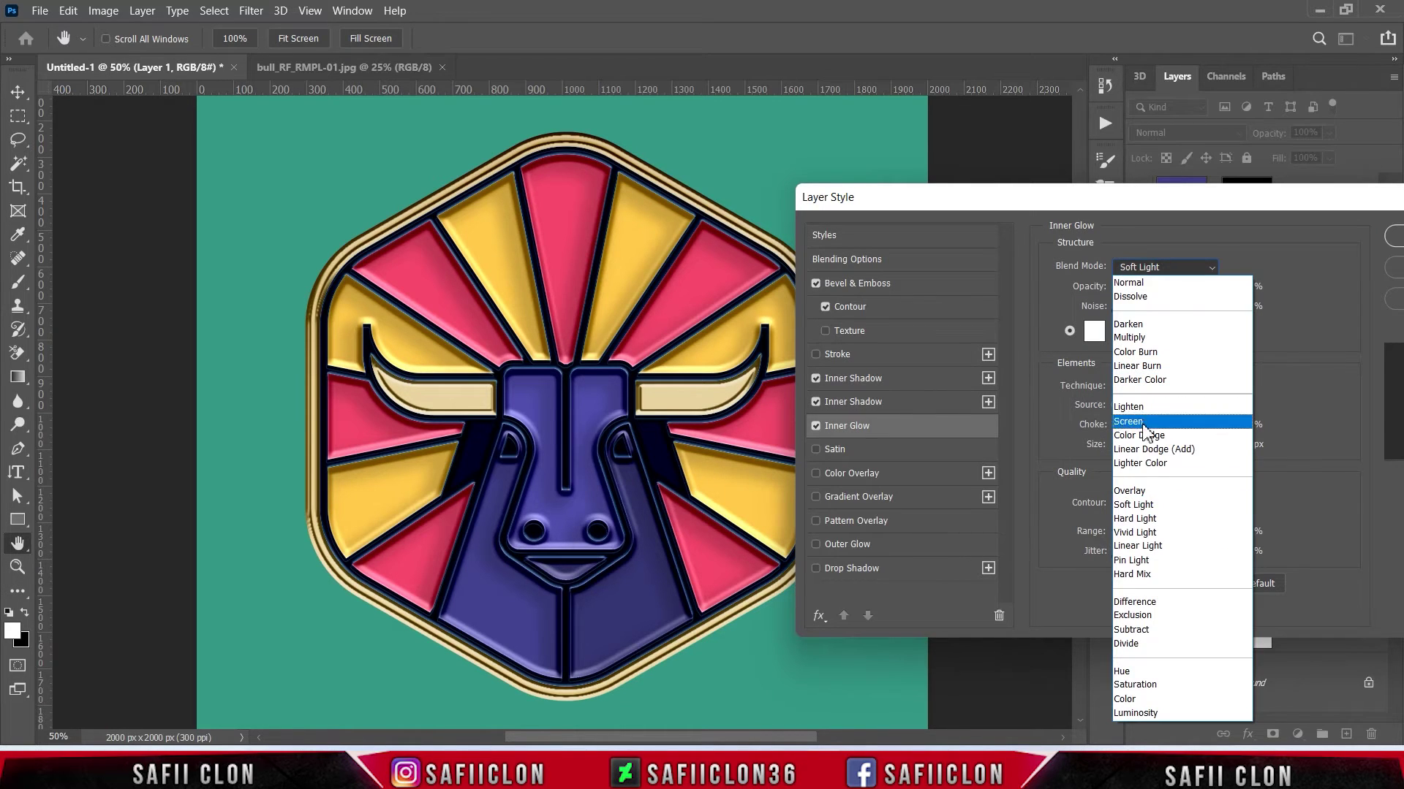
{"action": "left_click", "coordinate": [1142, 504]}
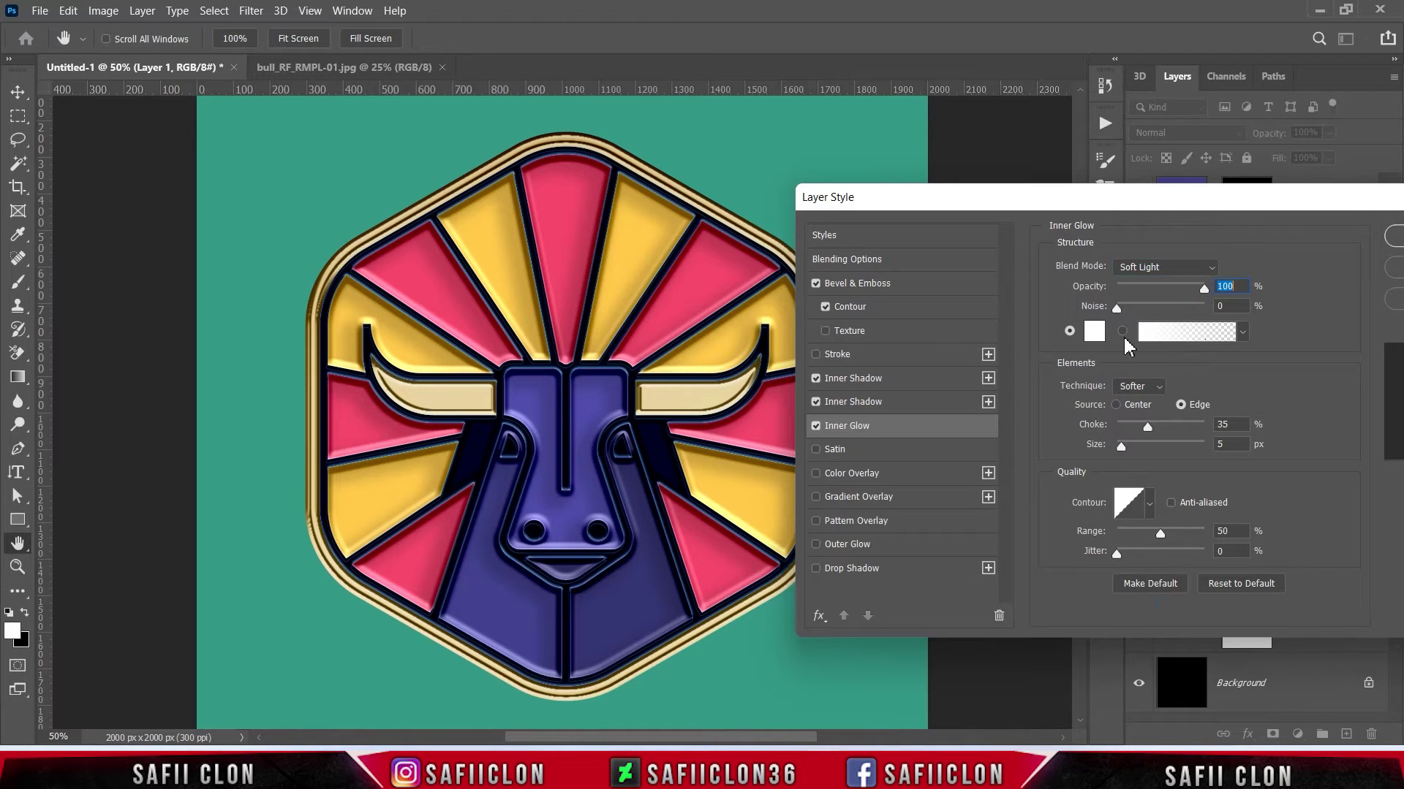
{"action": "left_click", "coordinate": [1095, 332]}
{"action": "left_click_drag", "start_coordinate": [934, 210], "coordinate": [885, 136]}
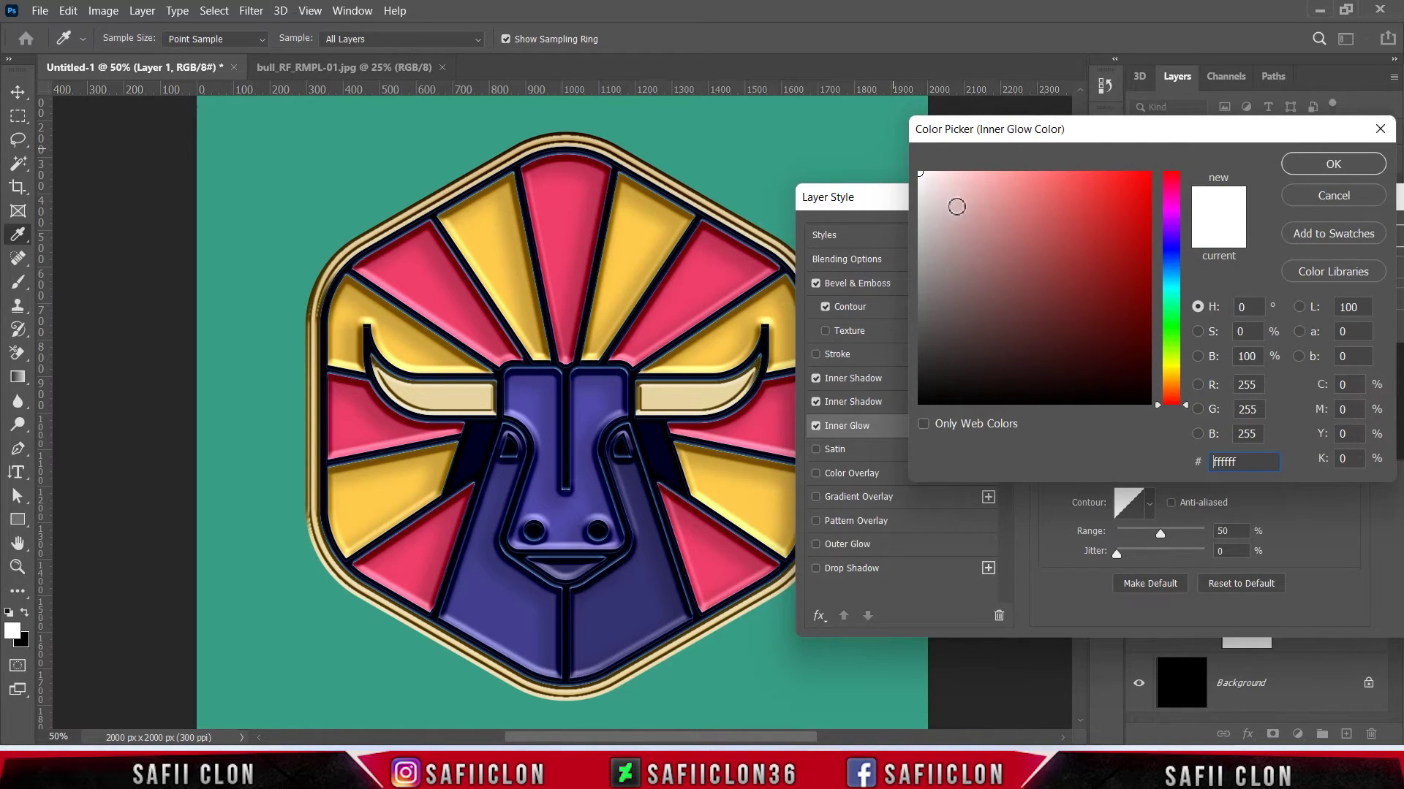
{"action": "left_click", "coordinate": [1328, 168]}
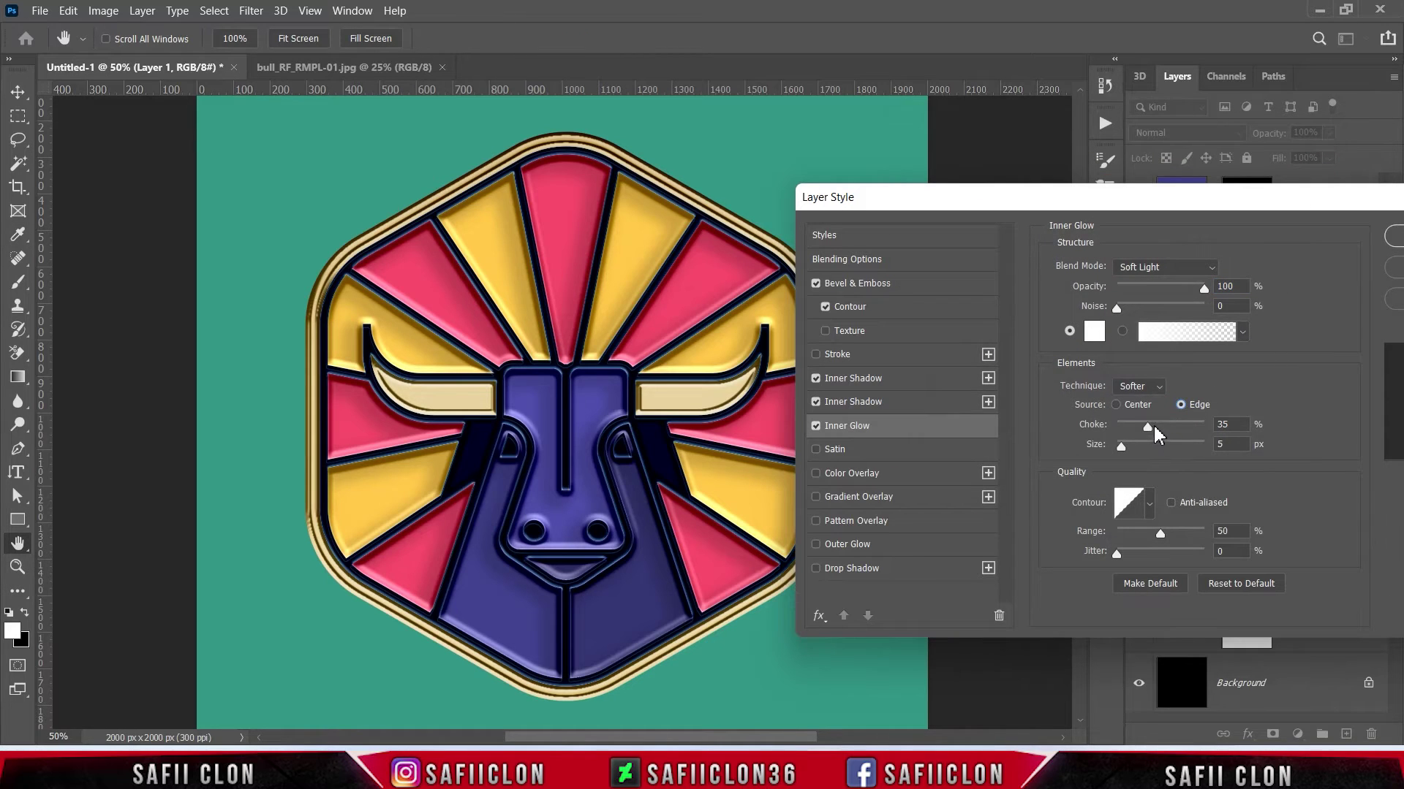
{"action": "left_click_drag", "start_coordinate": [1148, 424], "coordinate": [1149, 424]}
{"action": "left_click", "coordinate": [1122, 449]}
Add a Satin effect to the color layer in Vivid Light mode with black color (000000).
{"action": "left_click", "coordinate": [853, 451]}
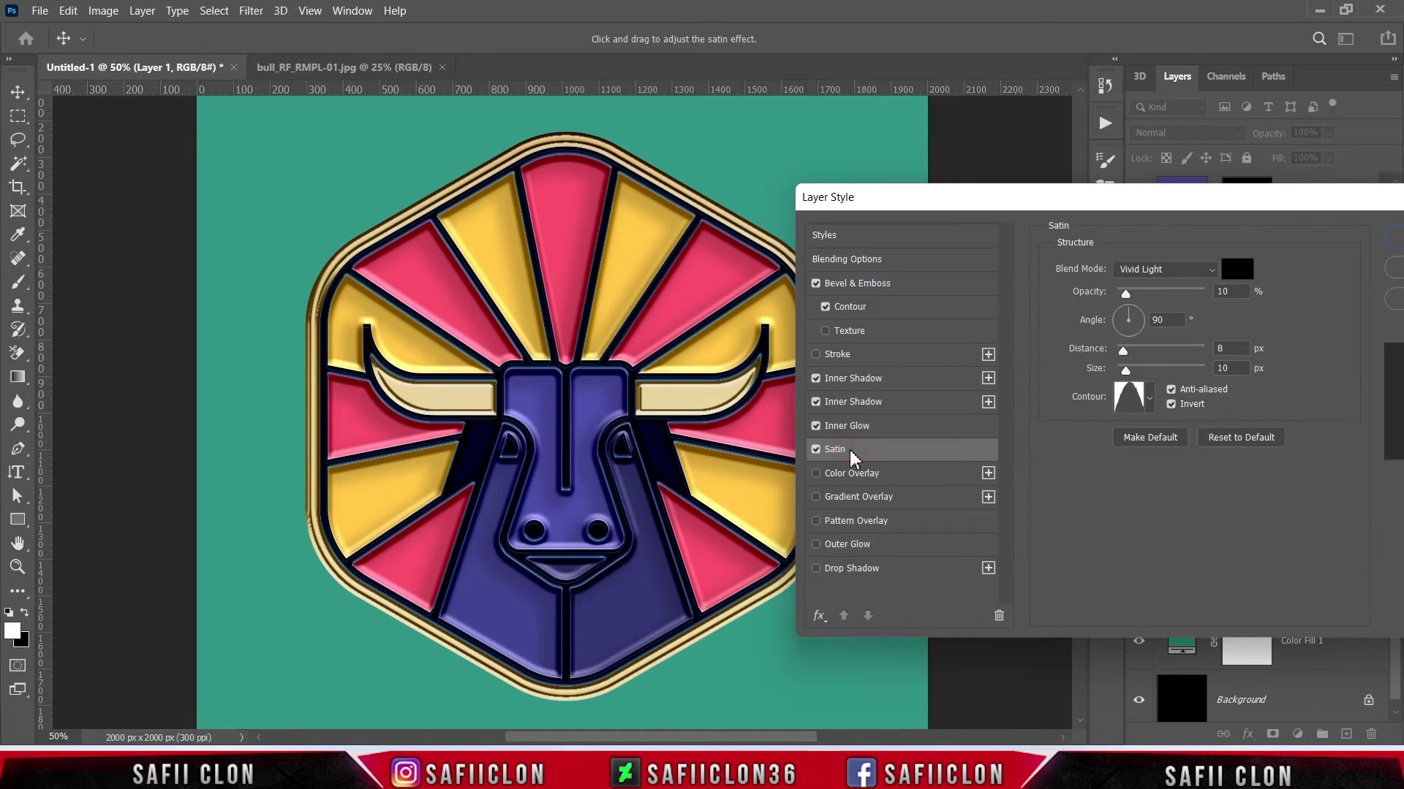
{"action": "left_click", "coordinate": [1195, 275]}
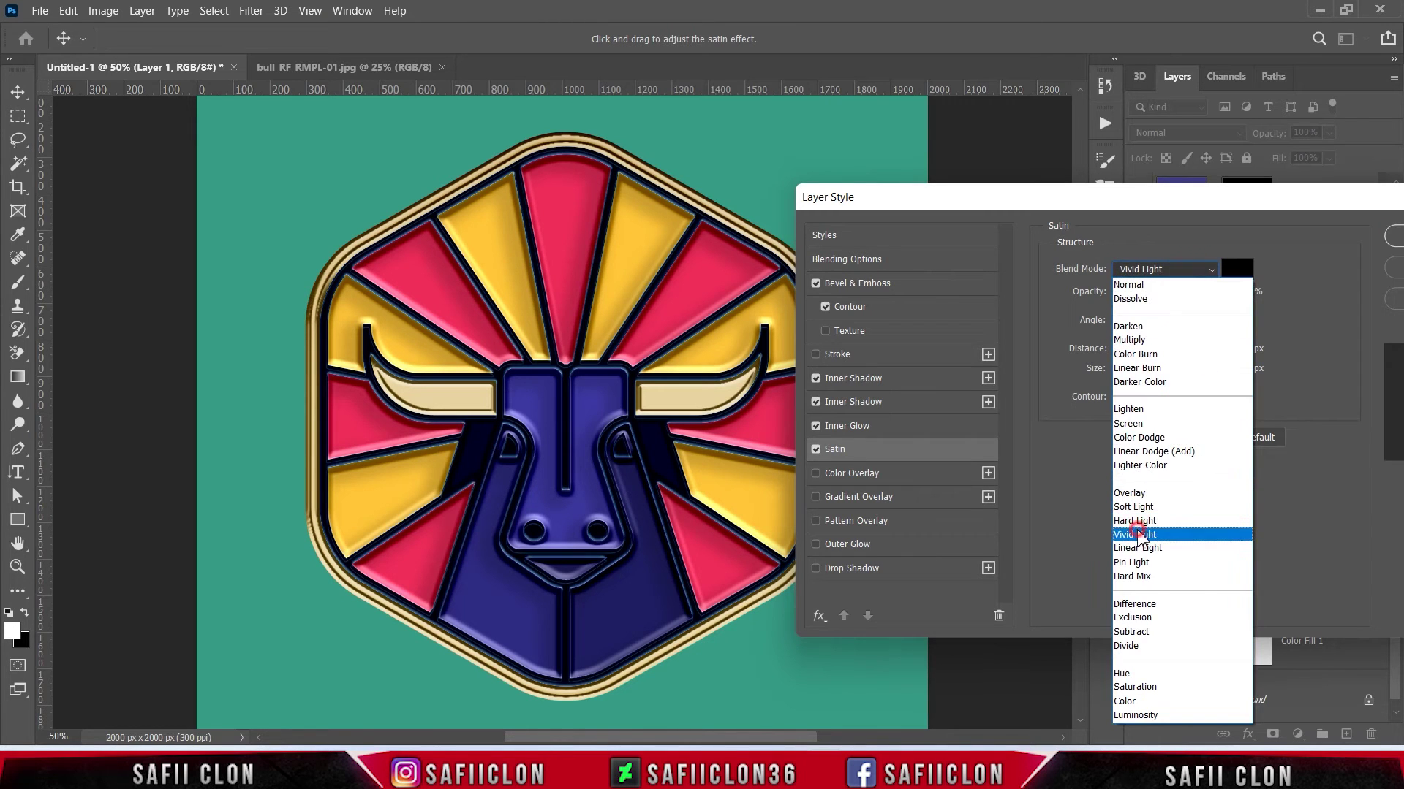
{"action": "left_click", "coordinate": [1137, 529]}
{"action": "left_click", "coordinate": [1237, 266]}
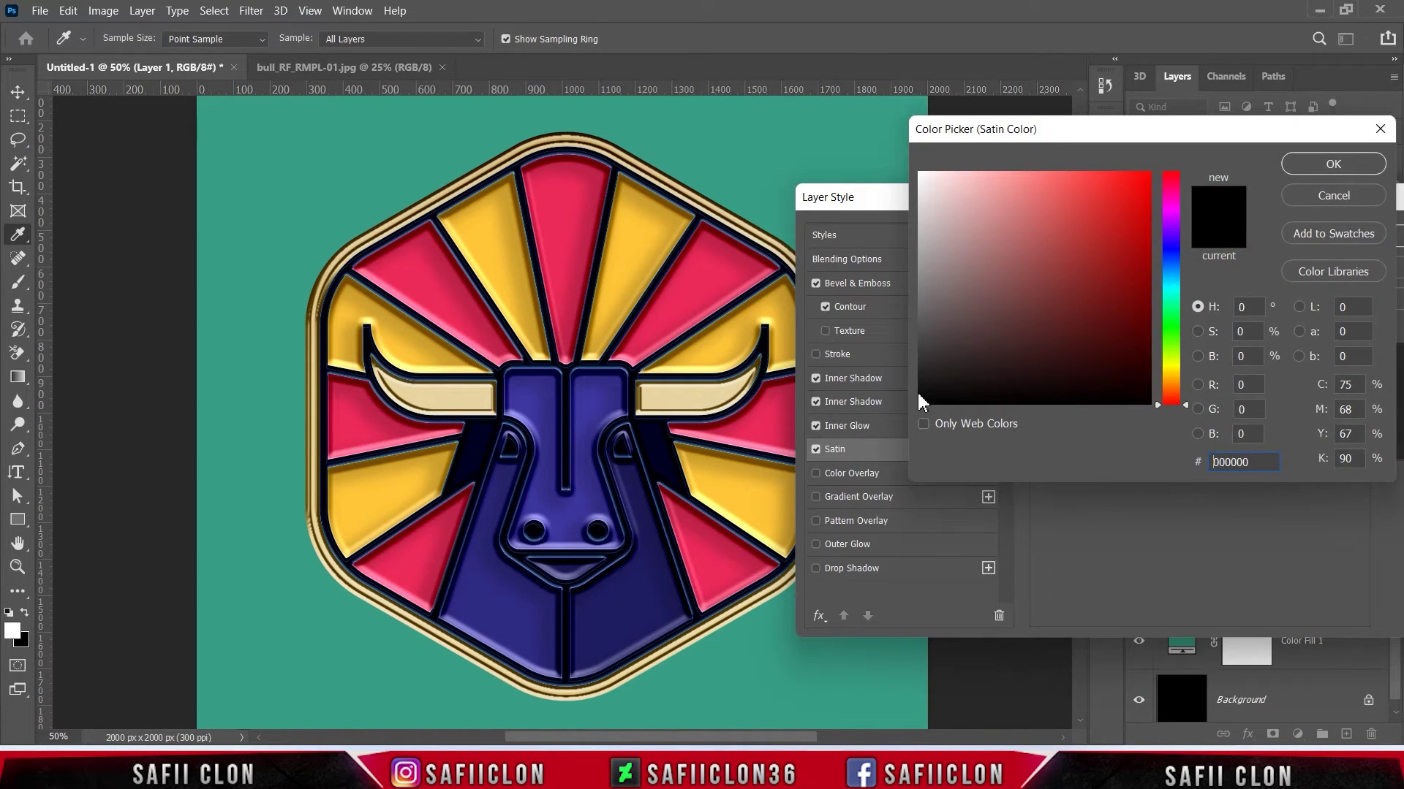
{"action": "left_click", "coordinate": [1310, 166]}
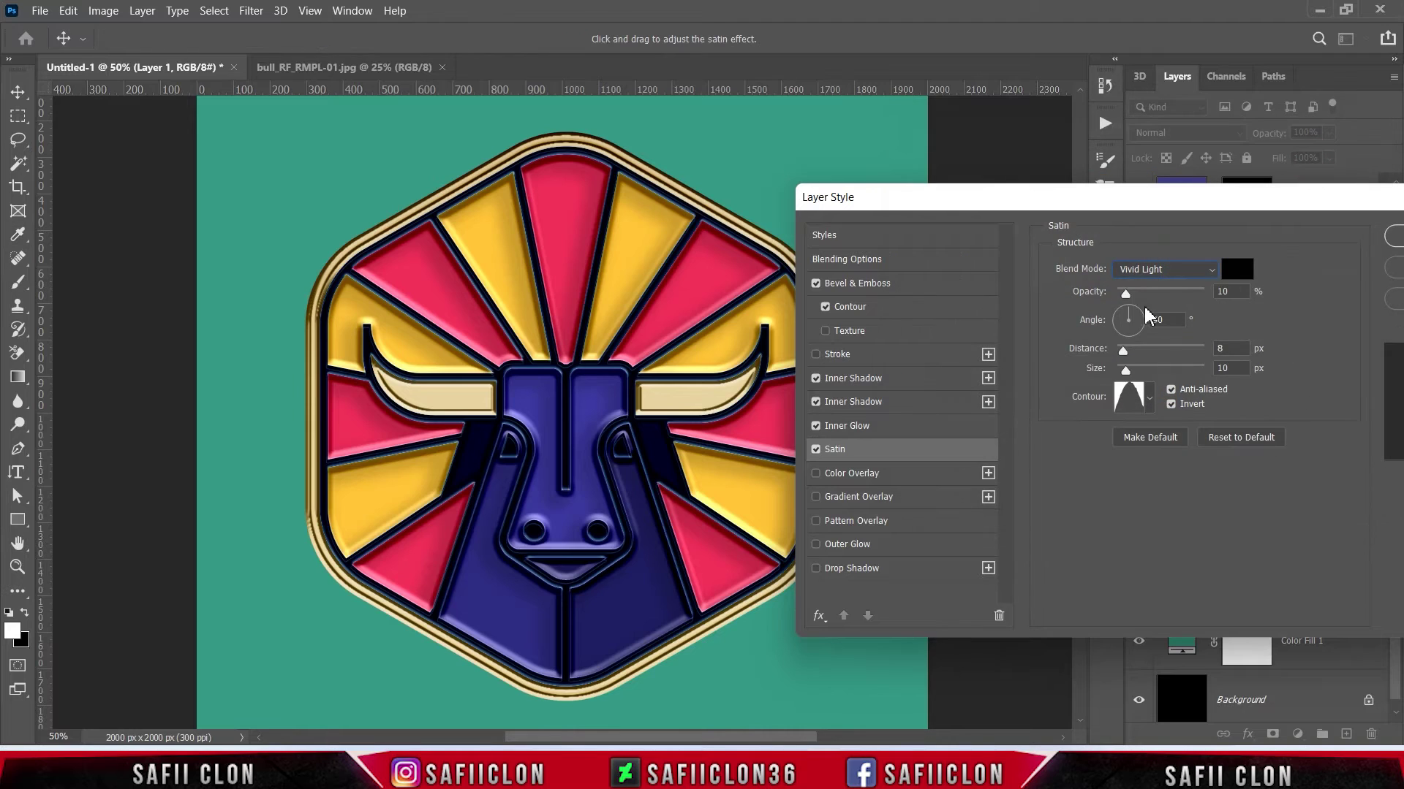
Set the satin to 10% opacity, 90° angle, 8 px distance and 13 px size with the cone contour.
{"action": "left_click_drag", "start_coordinate": [1125, 288], "coordinate": [1126, 288]}
{"action": "left_click", "coordinate": [1162, 321]}
{"action": "left_click", "coordinate": [1219, 350]}
{"action": "left_click_drag", "start_coordinate": [1126, 370], "coordinate": [1127, 370]}
{"action": "left_click", "coordinate": [1147, 396]}
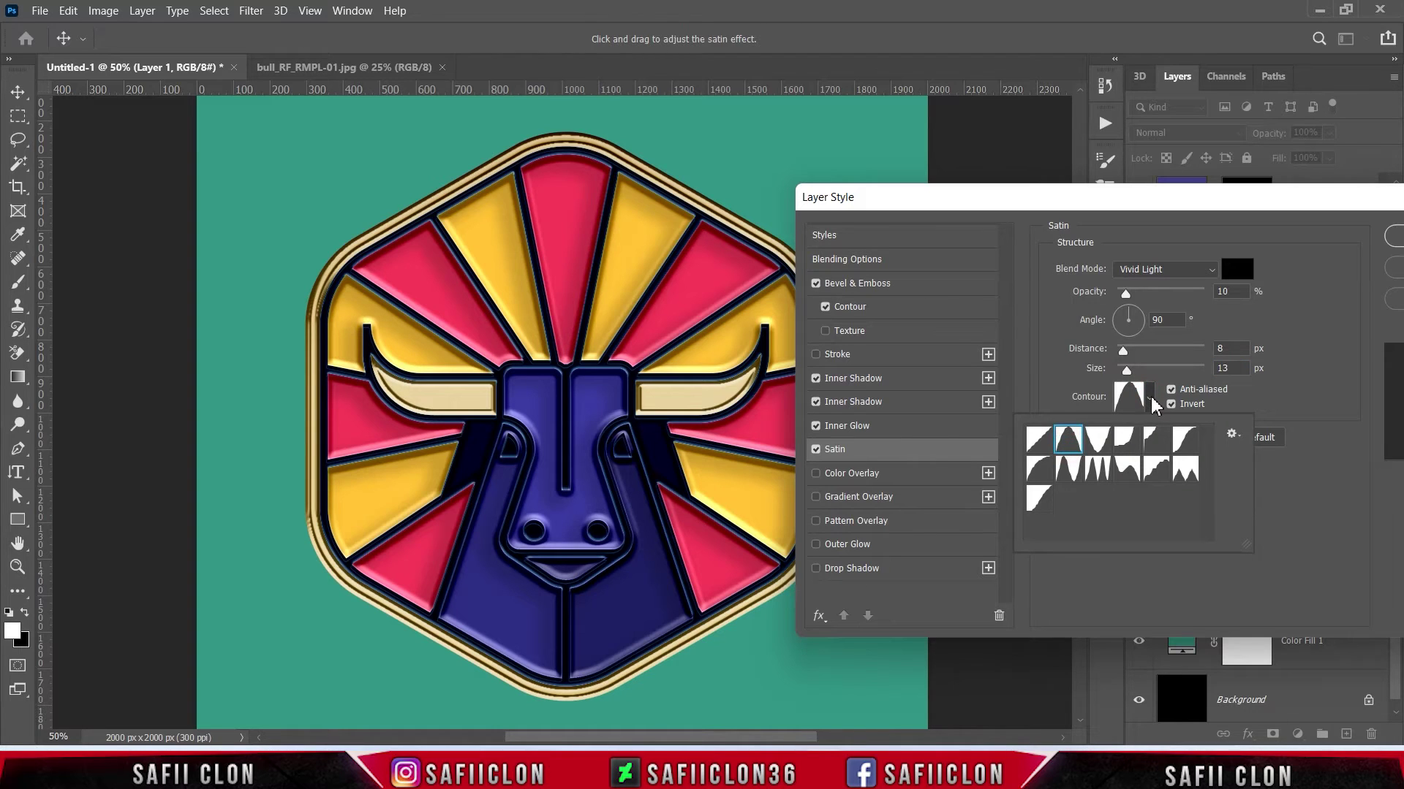
{"action": "left_click", "coordinate": [1152, 404]}
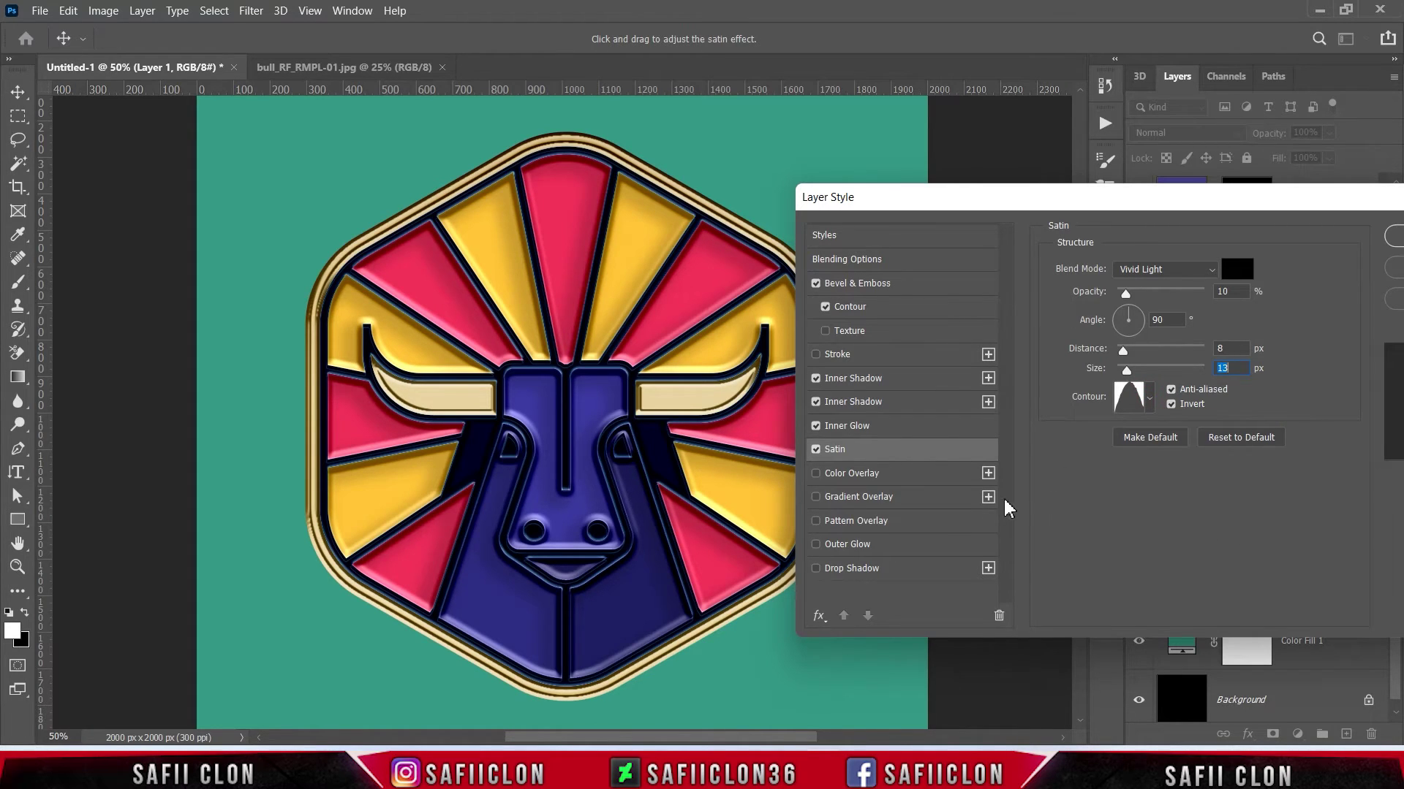
Add a Color Overlay to the color layer in Multiply mode with gray color 888888.
{"action": "left_click", "coordinate": [871, 476]}
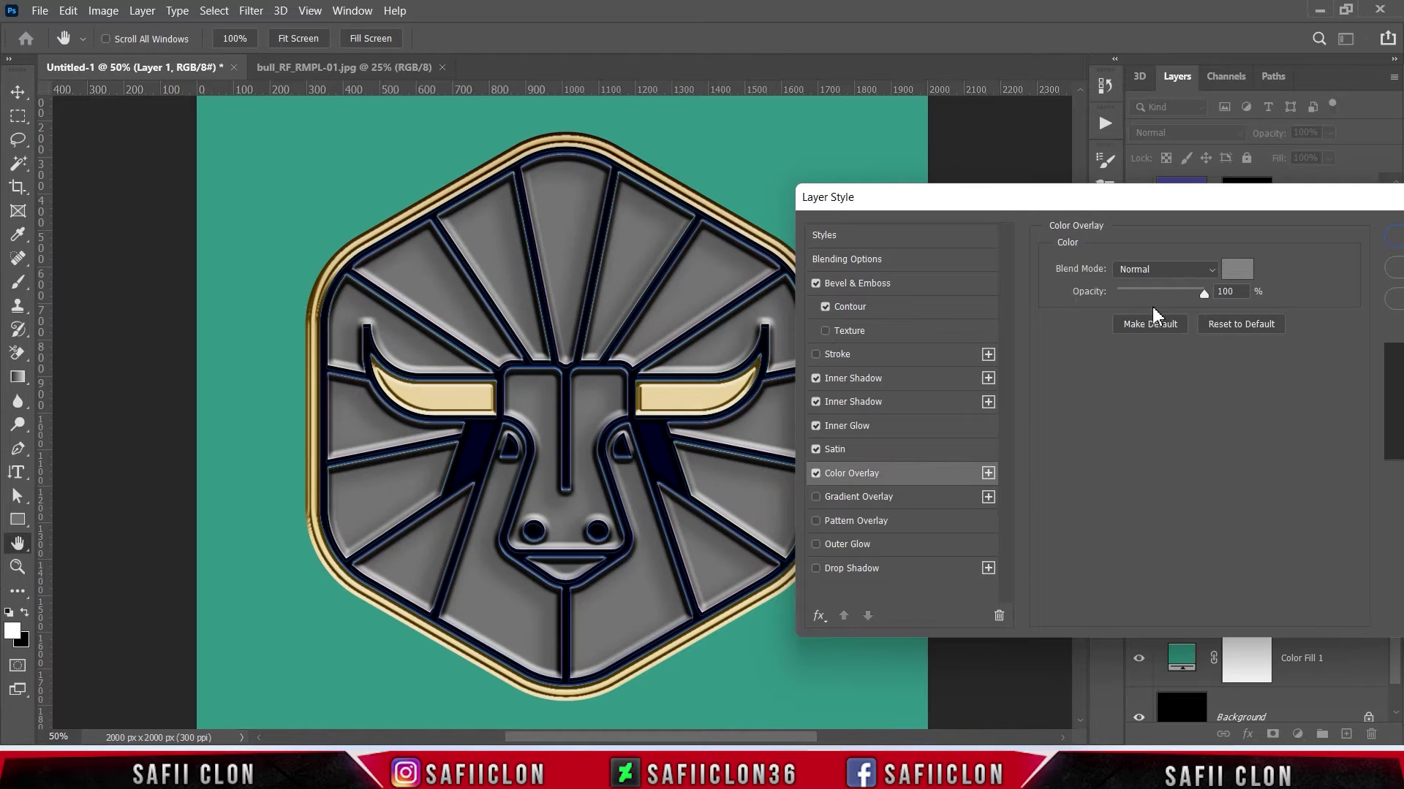
{"action": "left_click", "coordinate": [1163, 272]}
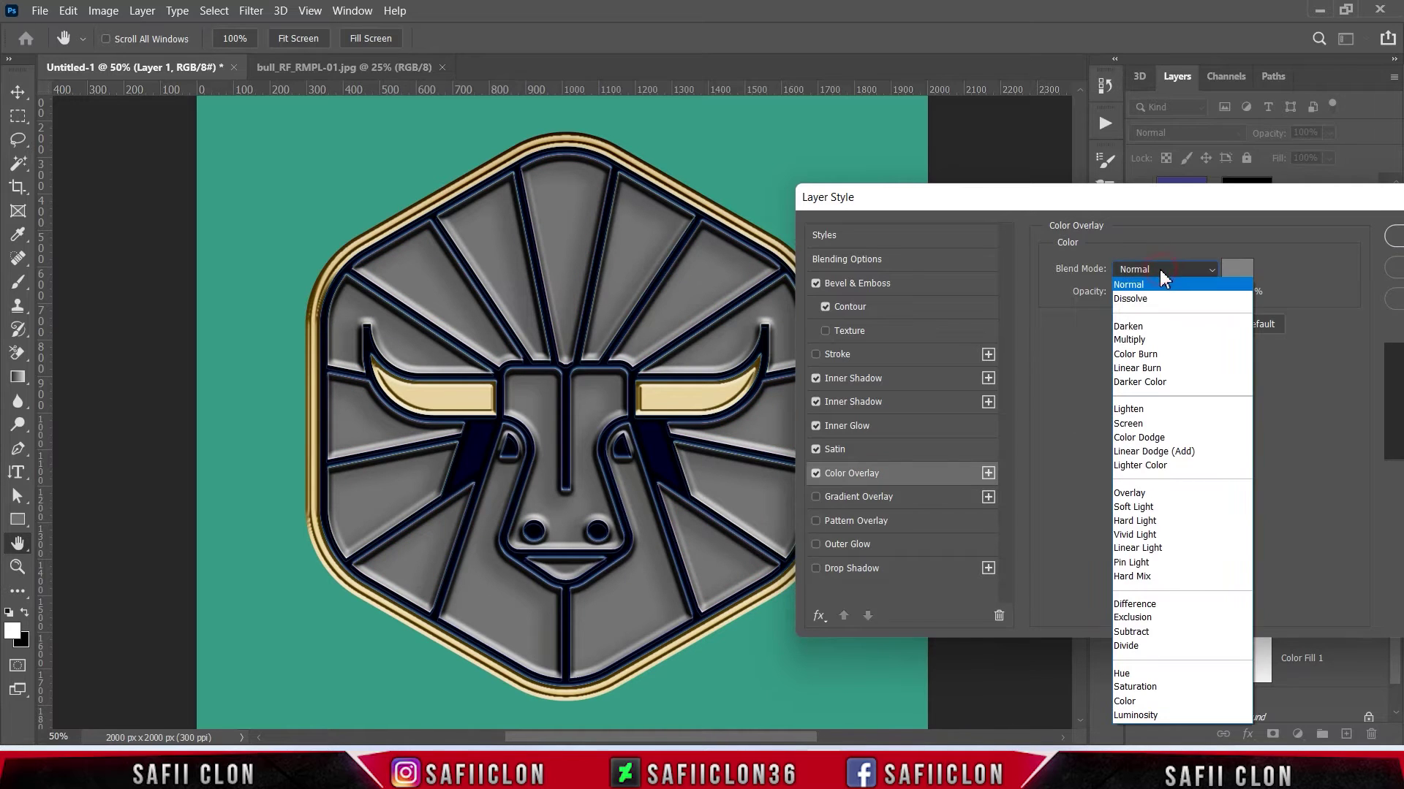
{"action": "left_click", "coordinate": [1160, 334]}
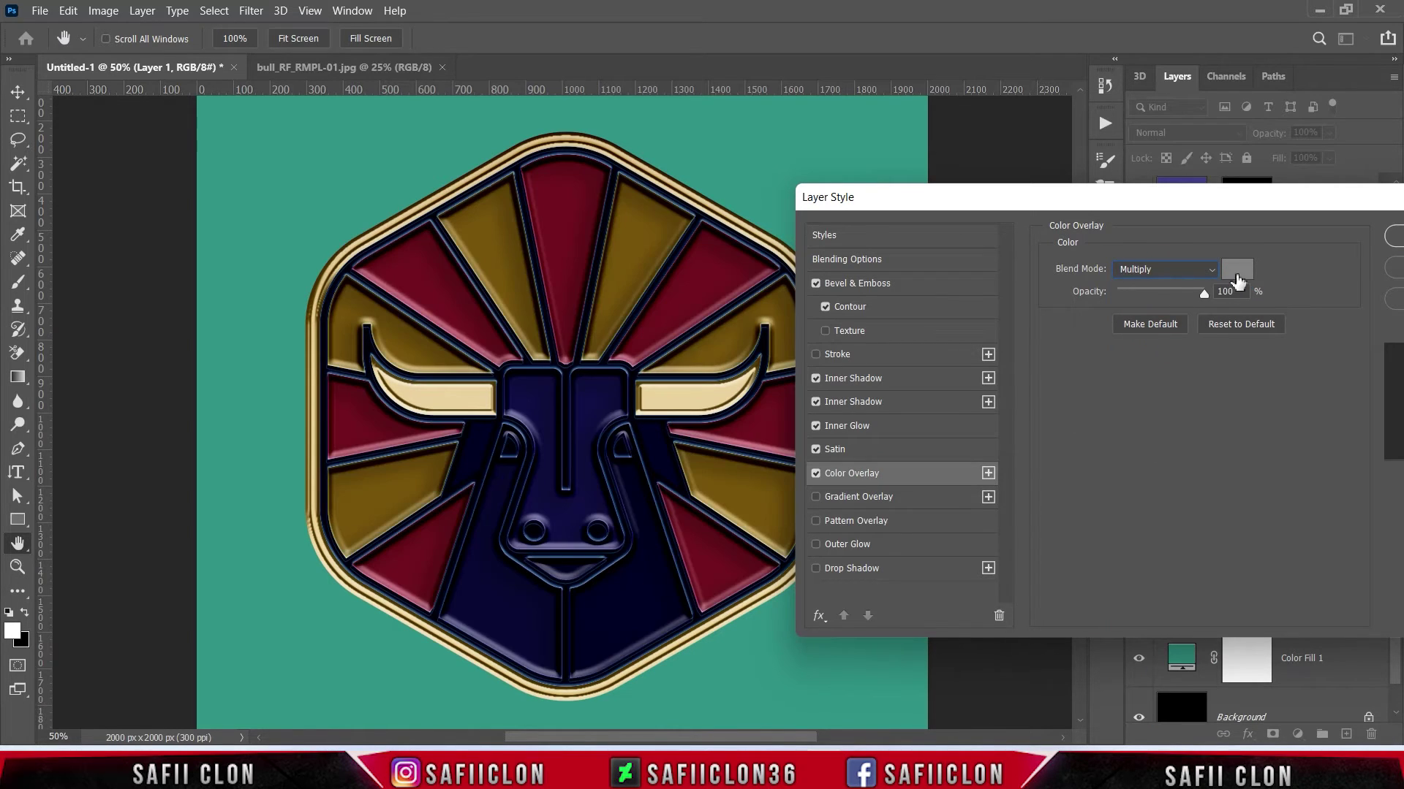
{"action": "left_click", "coordinate": [1235, 273]}
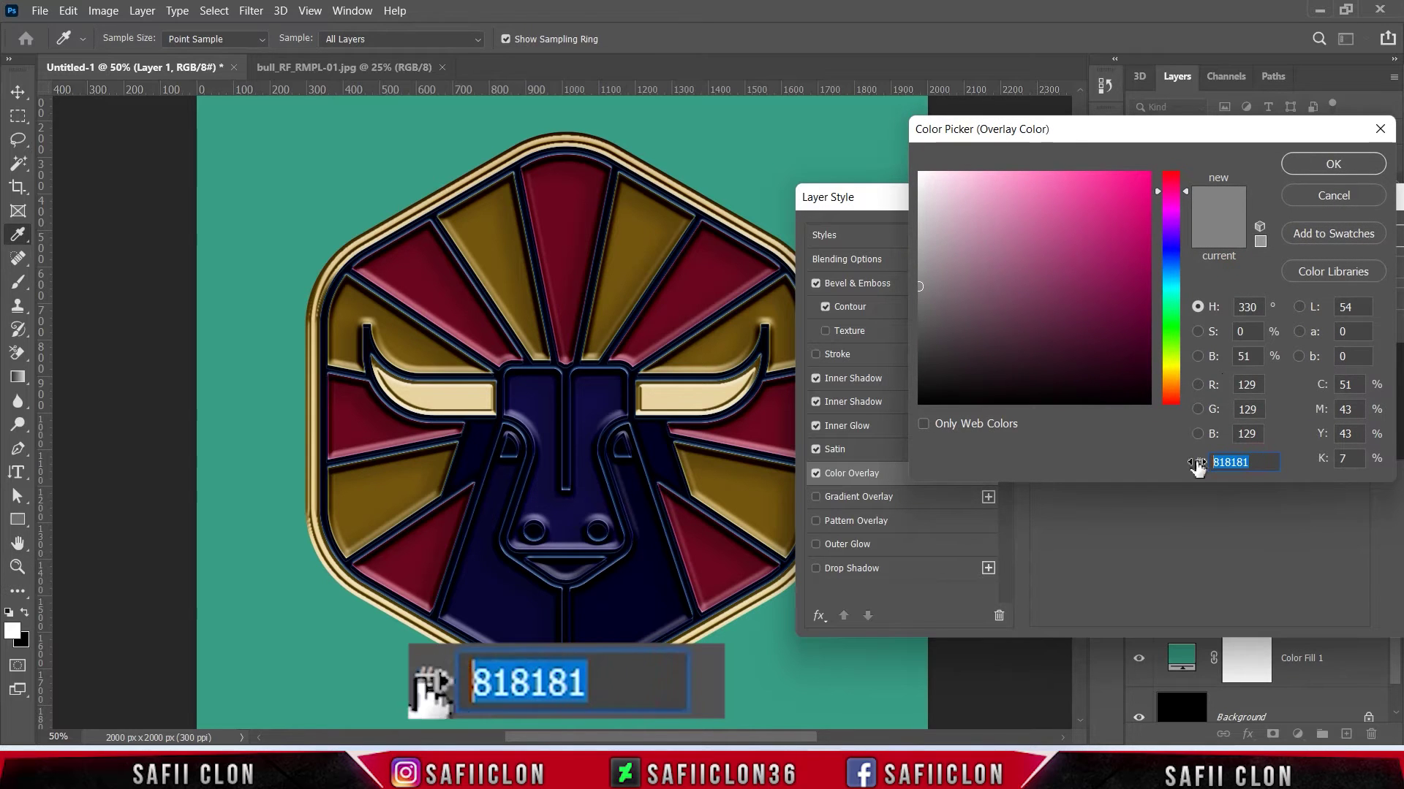
{"action": "type", "text": "8888"}
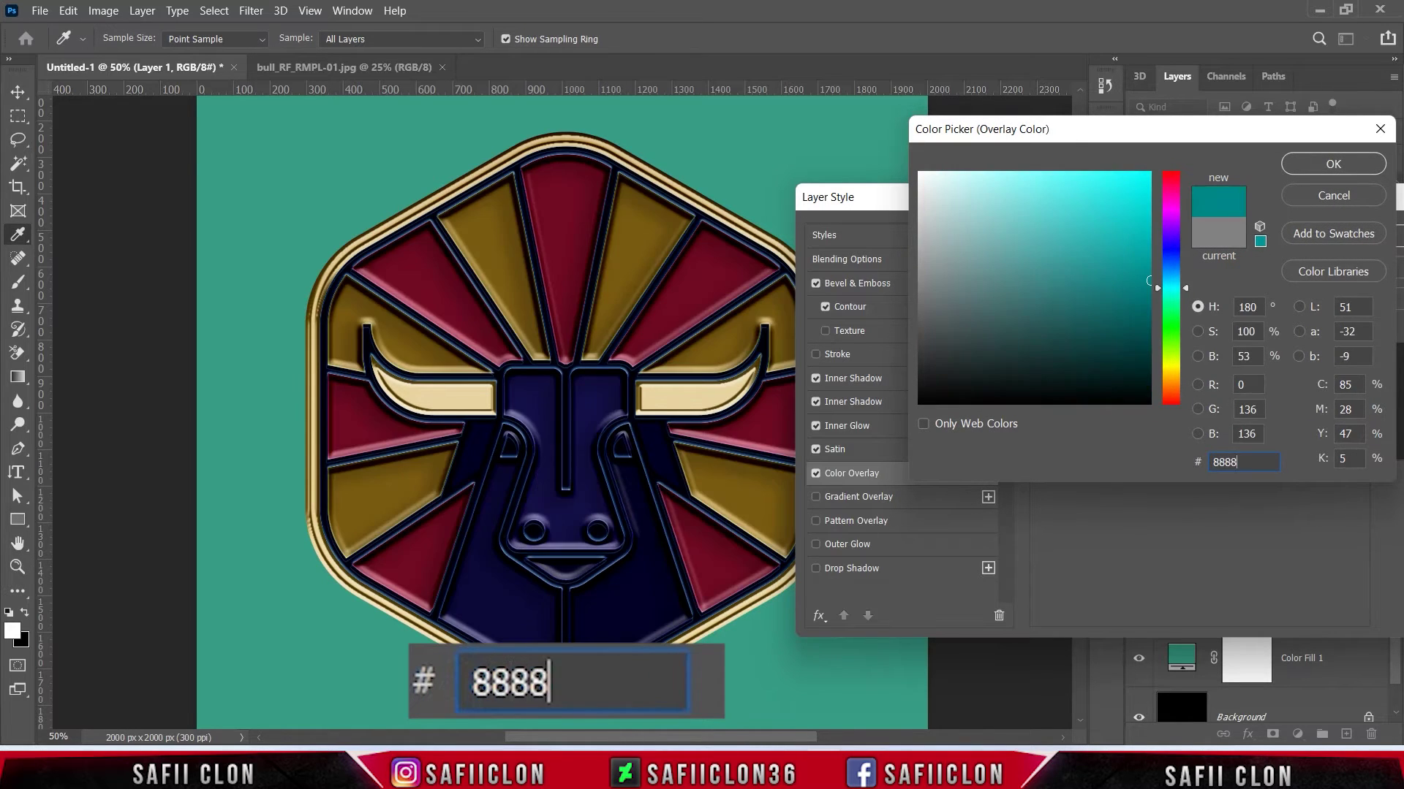
{"action": "type", "text": "88"}
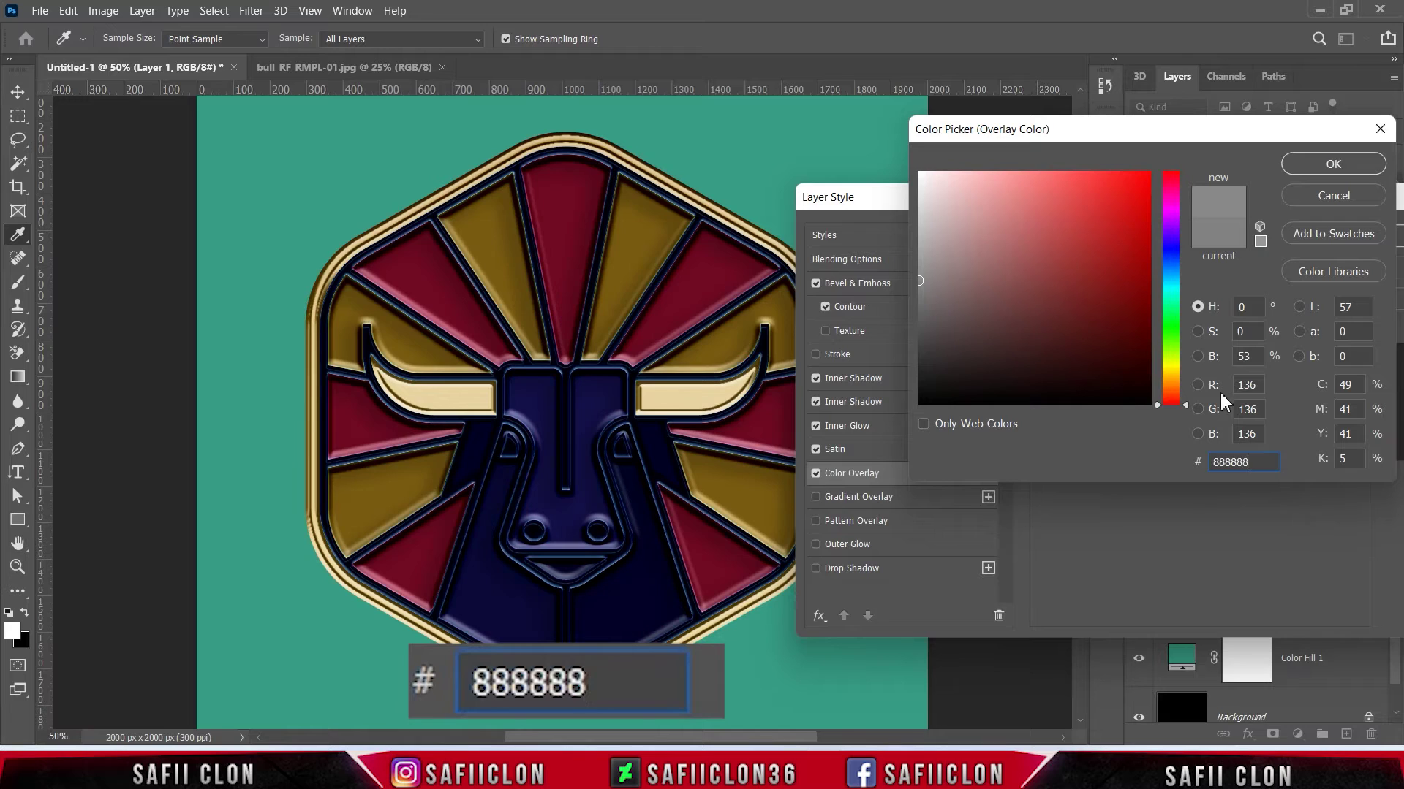
{"action": "left_click", "coordinate": [1319, 170]}
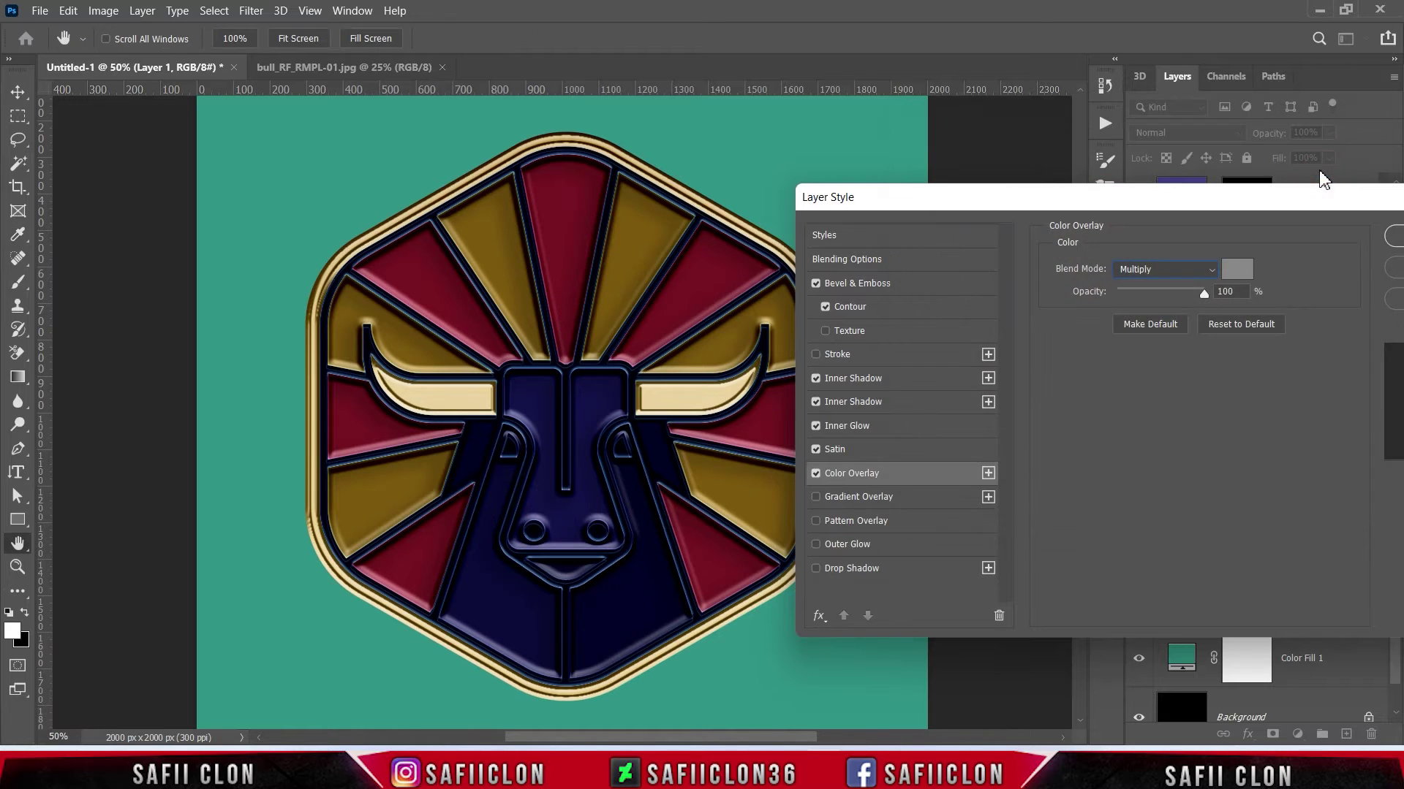
Reduce the color overlay's opacity to 25% and apply the color layer's styles.
{"action": "left_click_drag", "start_coordinate": [1157, 291], "coordinate": [1138, 292]}
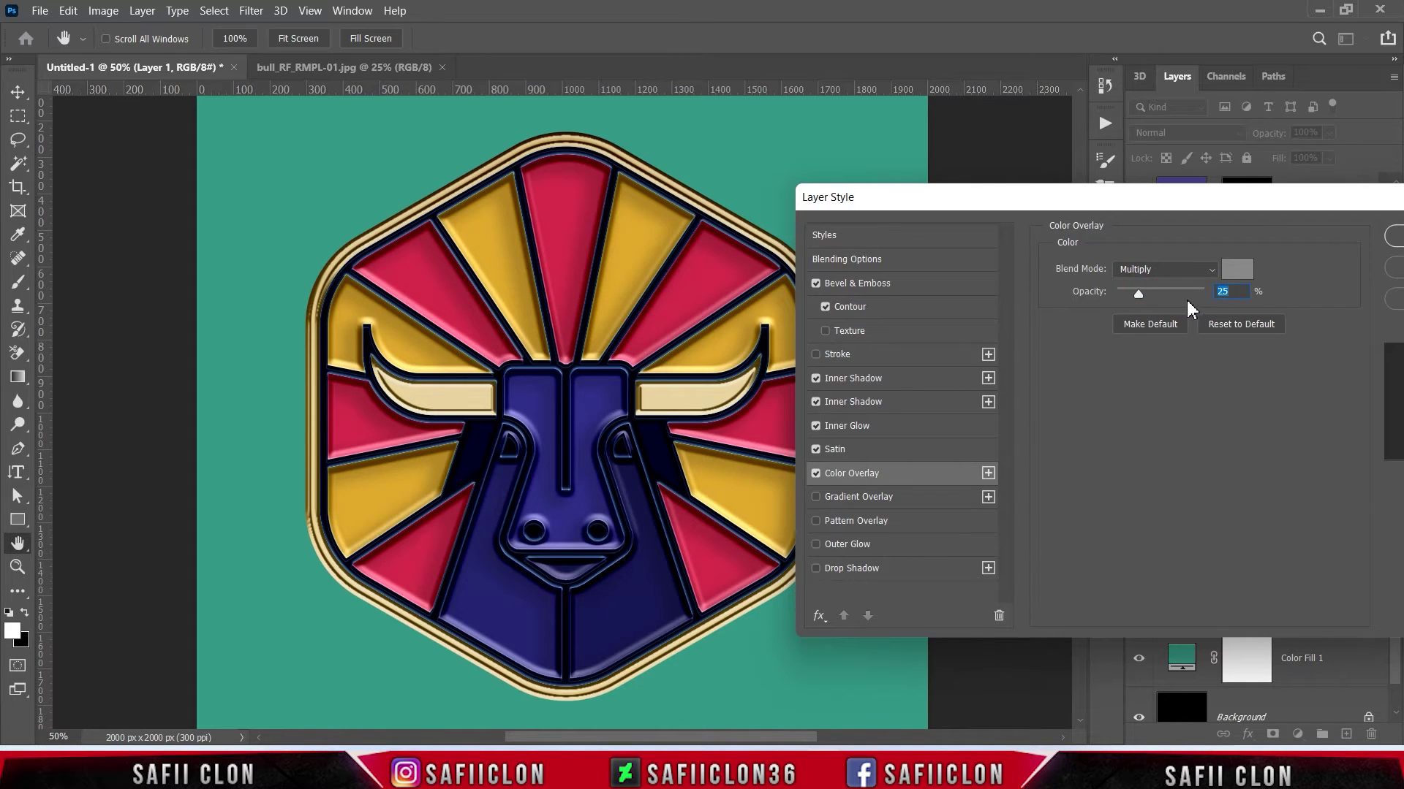
{"action": "left_click_drag", "start_coordinate": [1290, 200], "coordinate": [993, 203]}
{"action": "left_click", "coordinate": [1151, 241]}
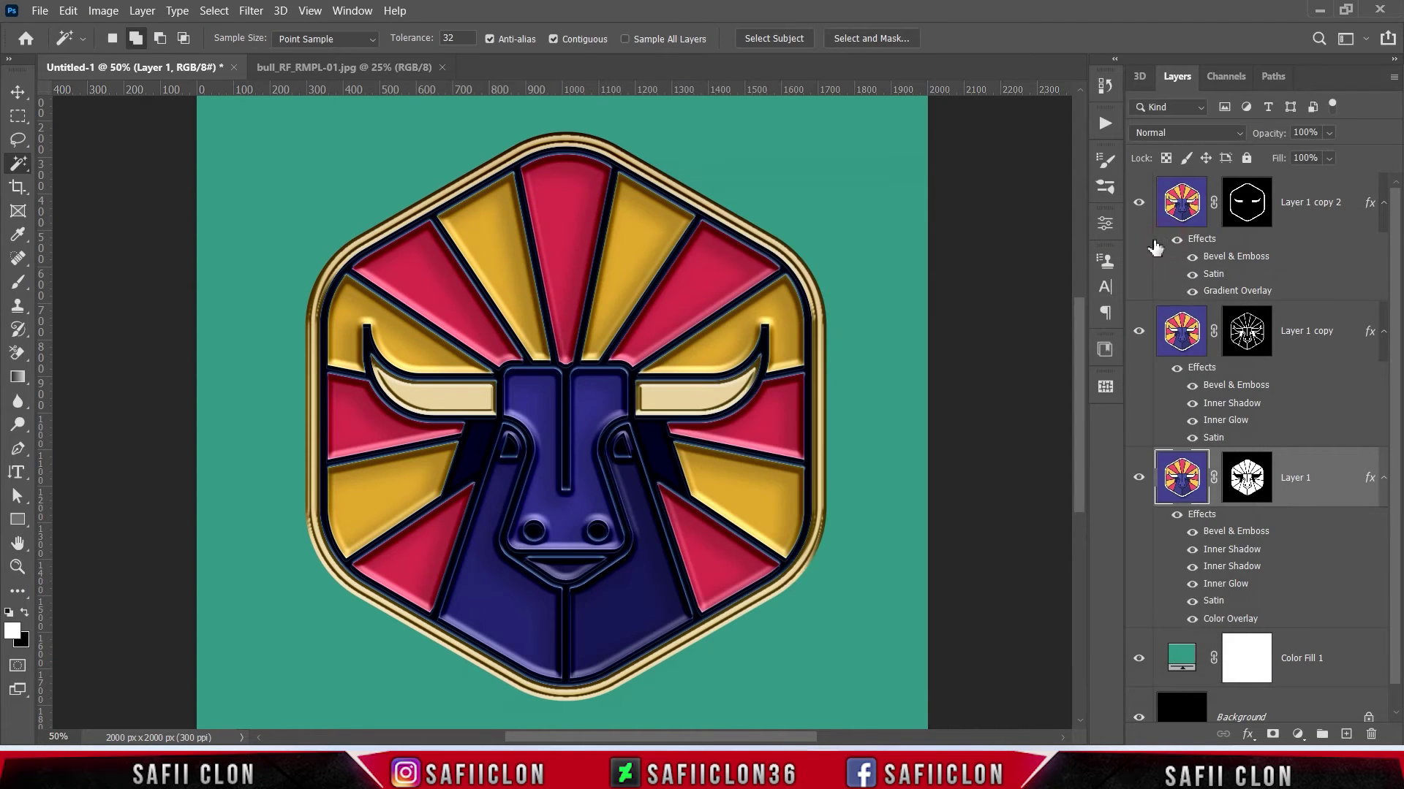
Group the three styled bull layers under the name Pin, and hide and show the group to check its contents.
{"action": "key", "text": "ctrl+minus"}
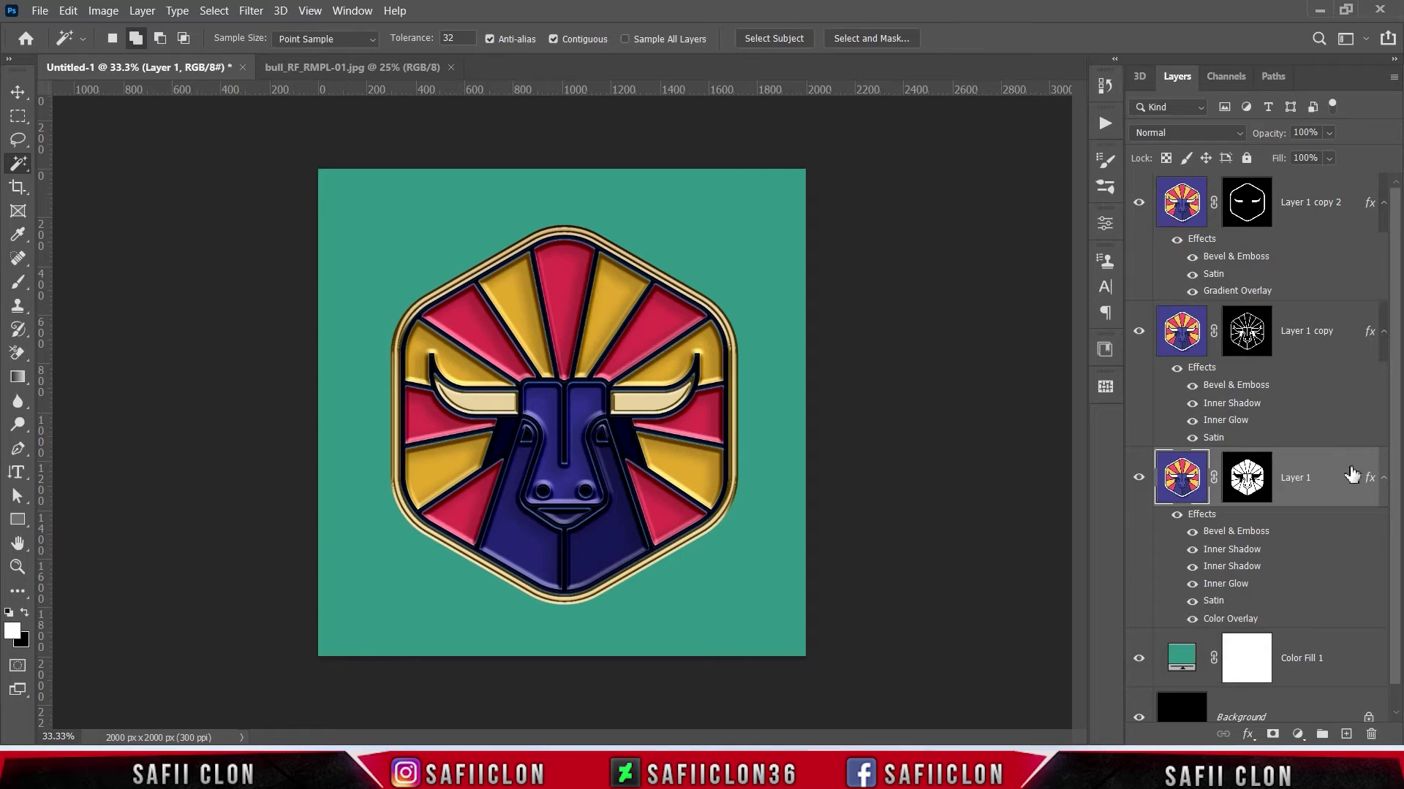
{"action": "left_click", "coordinate": [1309, 206], "text": "shift"}
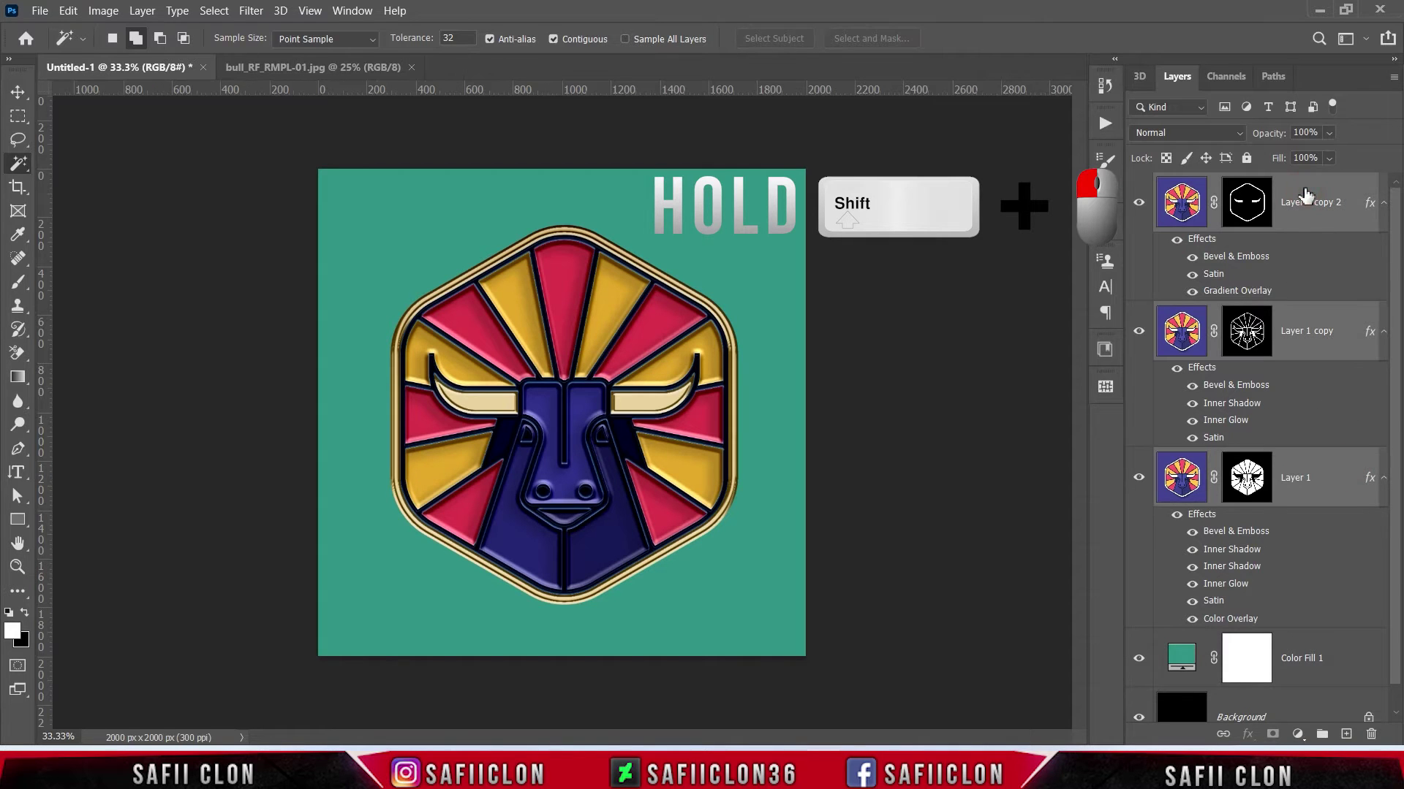
{"action": "right_click", "coordinate": [1320, 192]}
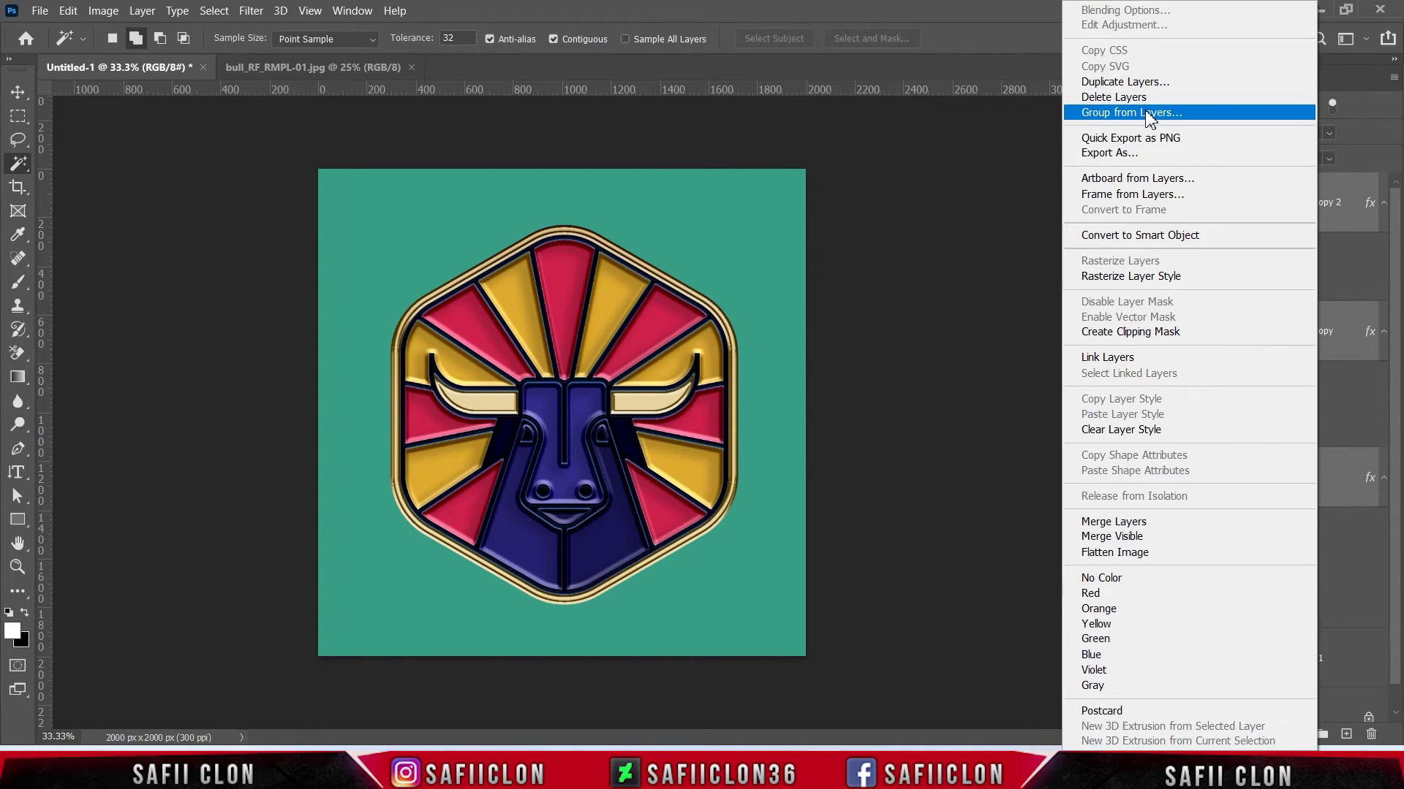
{"action": "left_click", "coordinate": [1148, 113]}
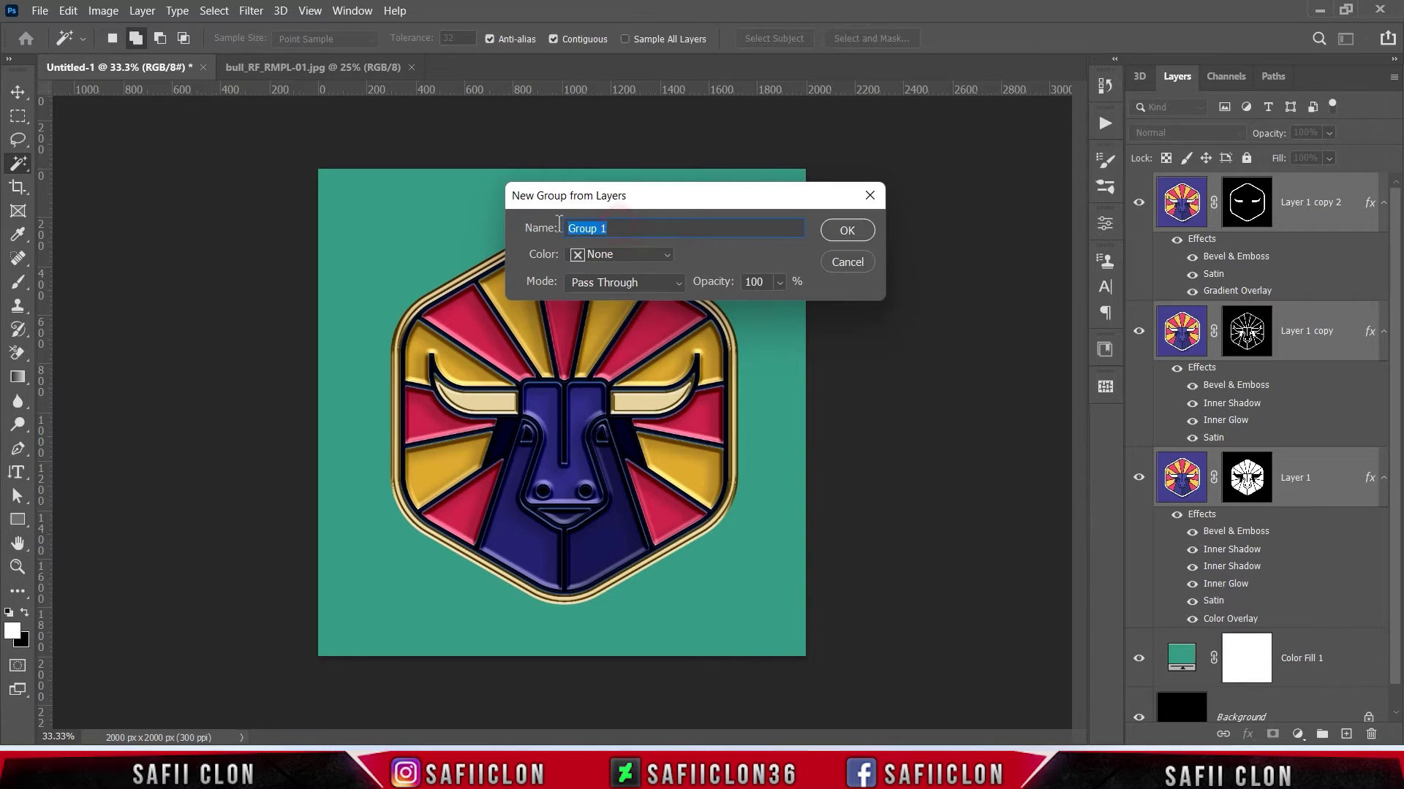
{"action": "type", "text": "Pin"}
{"action": "left_click", "coordinate": [846, 230]}
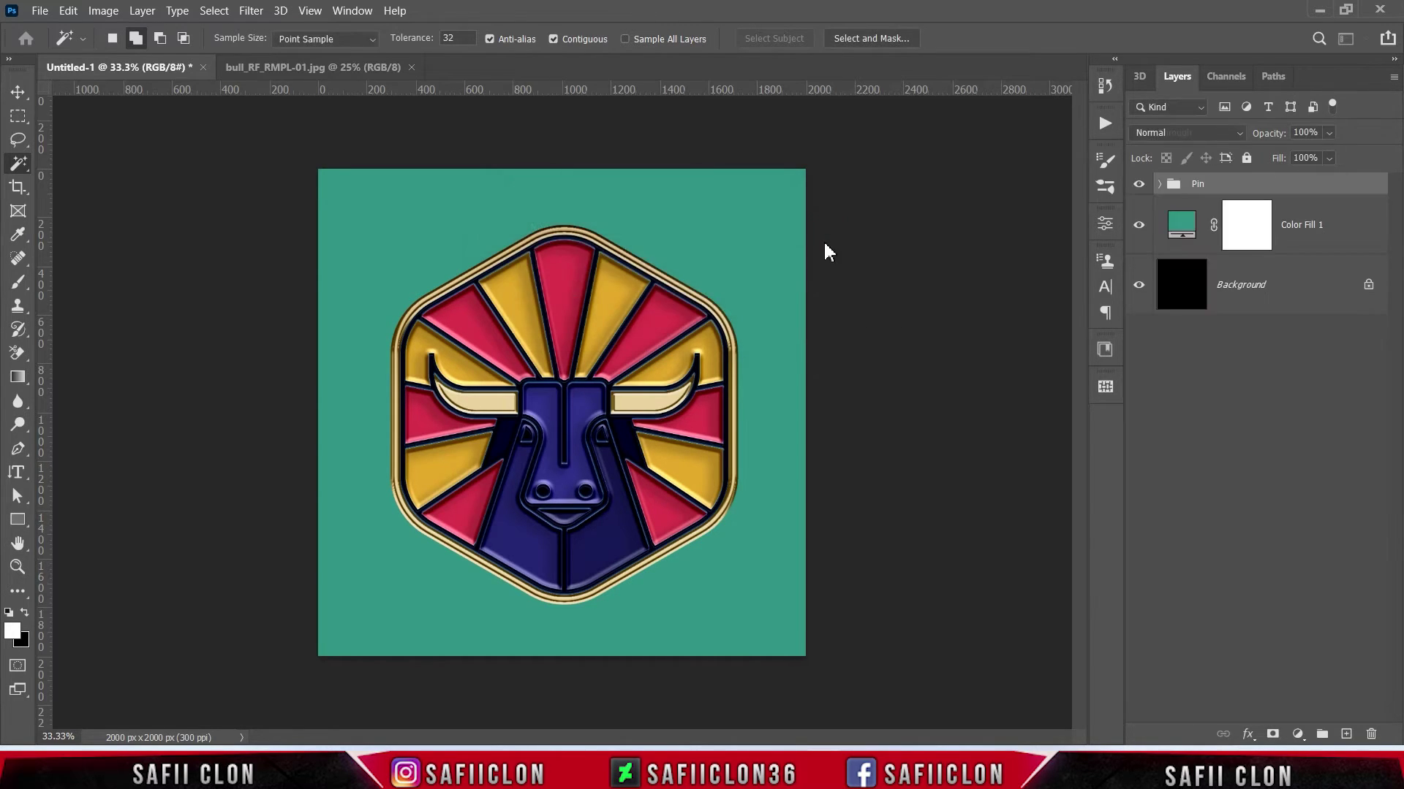
{"action": "left_click", "coordinate": [1138, 184]}
{"action": "left_click", "coordinate": [1138, 184]}
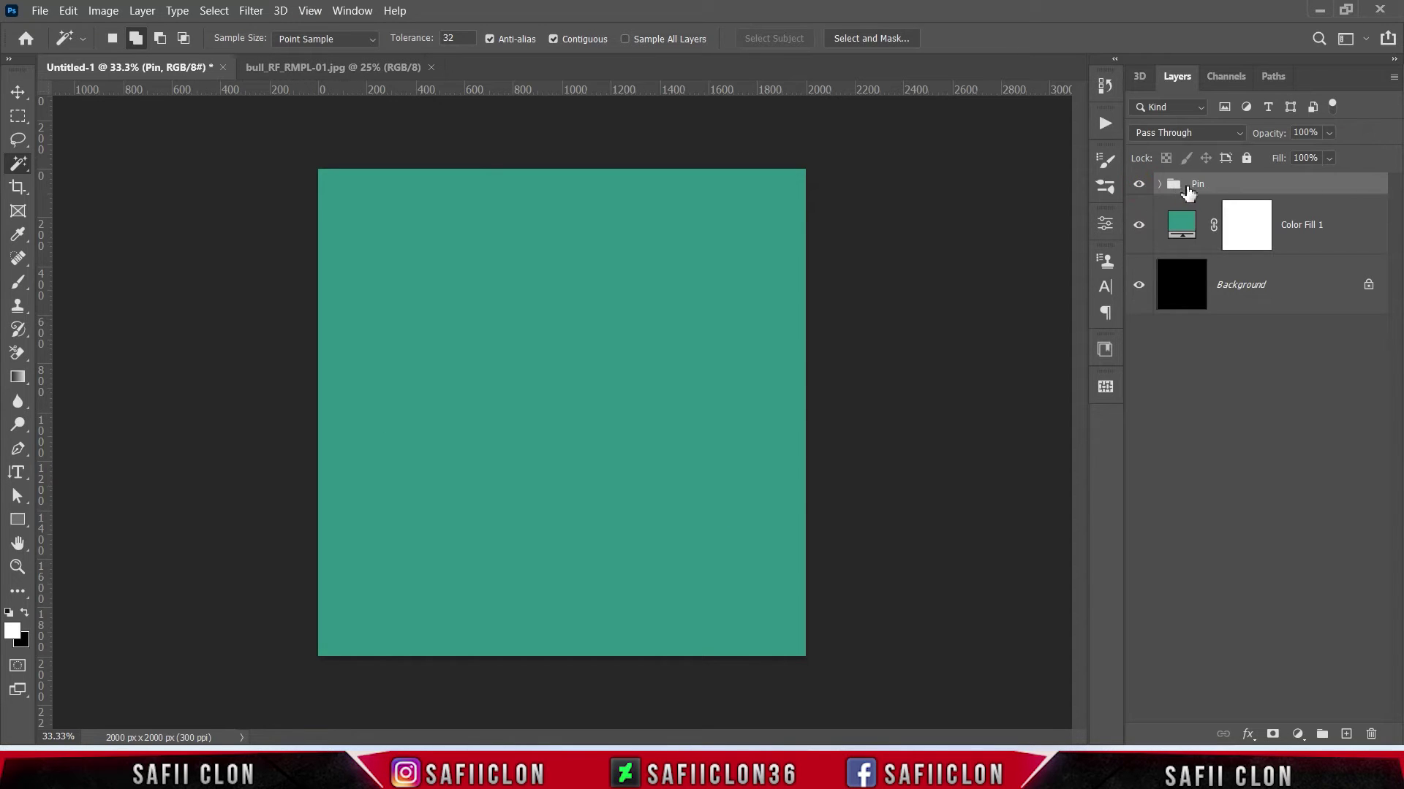
Add a Drop Shadow to the Pin group in Normal blend mode with black color 000000.
{"action": "right_click", "coordinate": [1248, 188]}
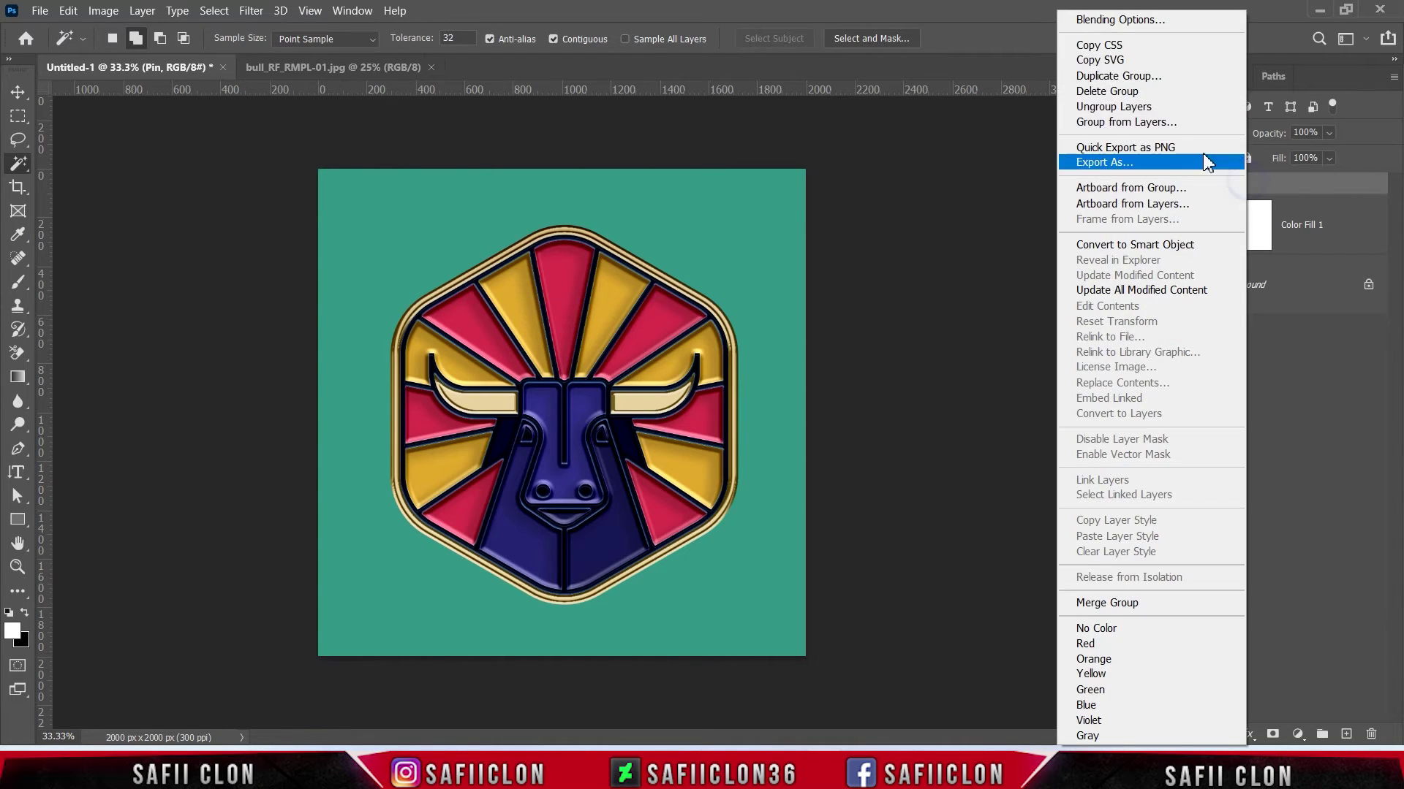
{"action": "left_click", "coordinate": [1109, 23]}
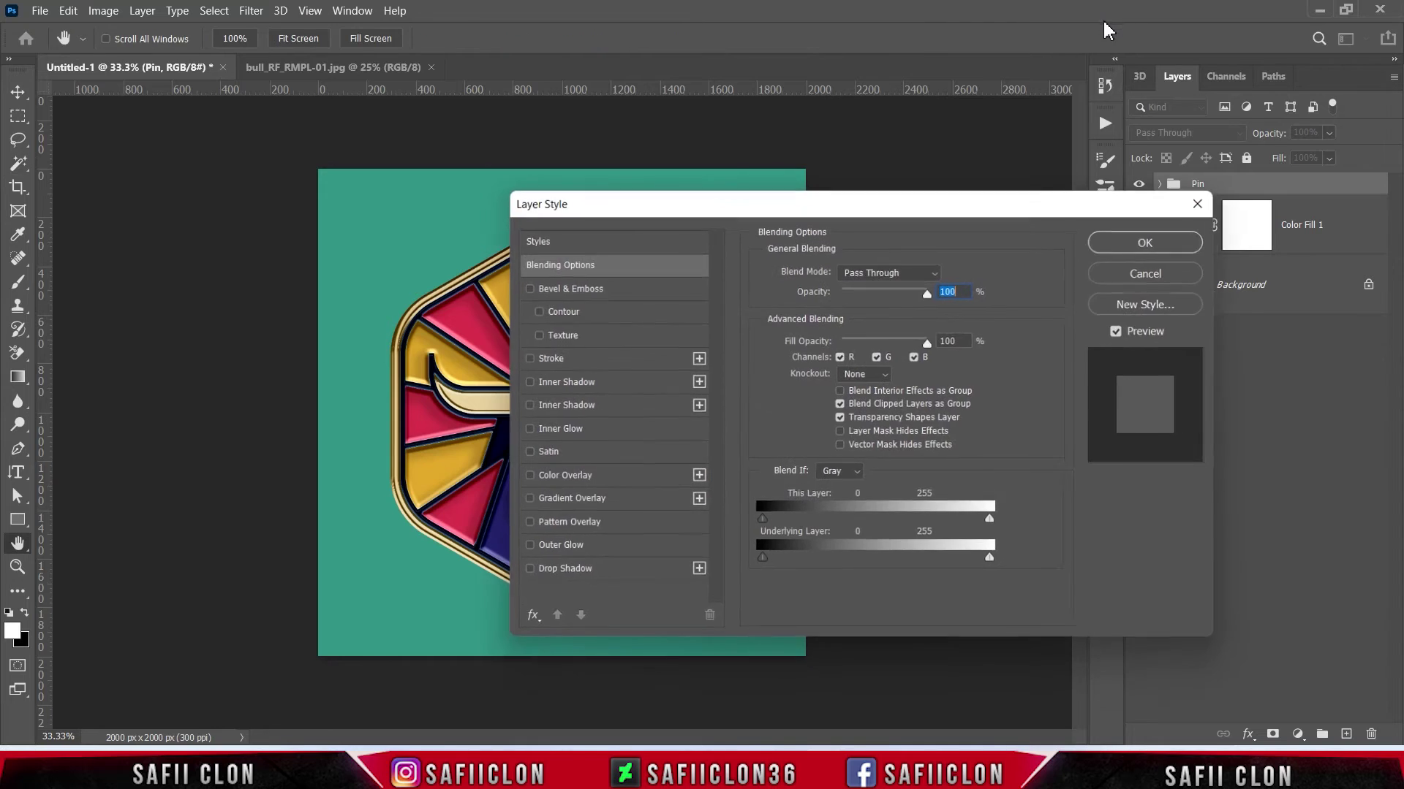
{"action": "left_click_drag", "start_coordinate": [667, 197], "coordinate": [932, 189]}
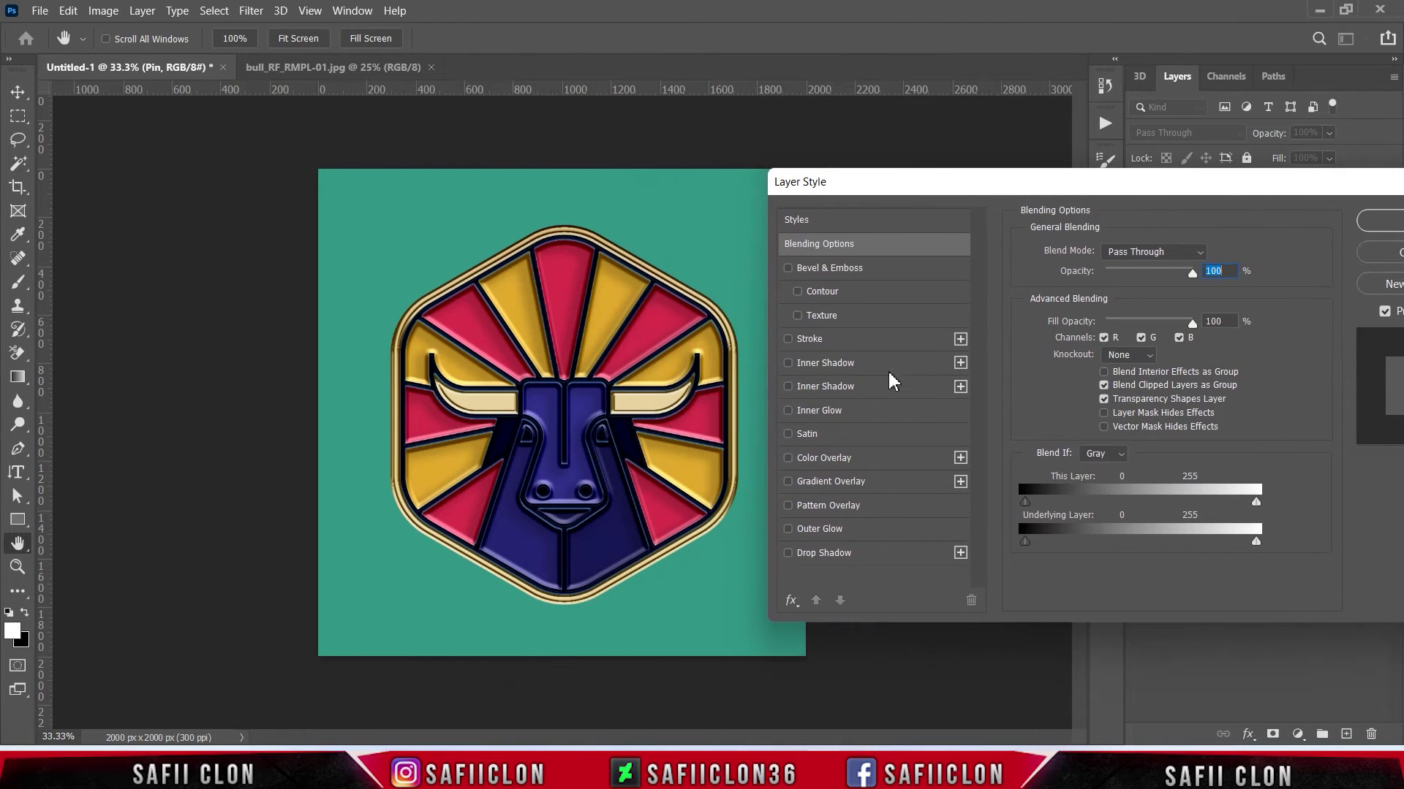
{"action": "left_click", "coordinate": [844, 558]}
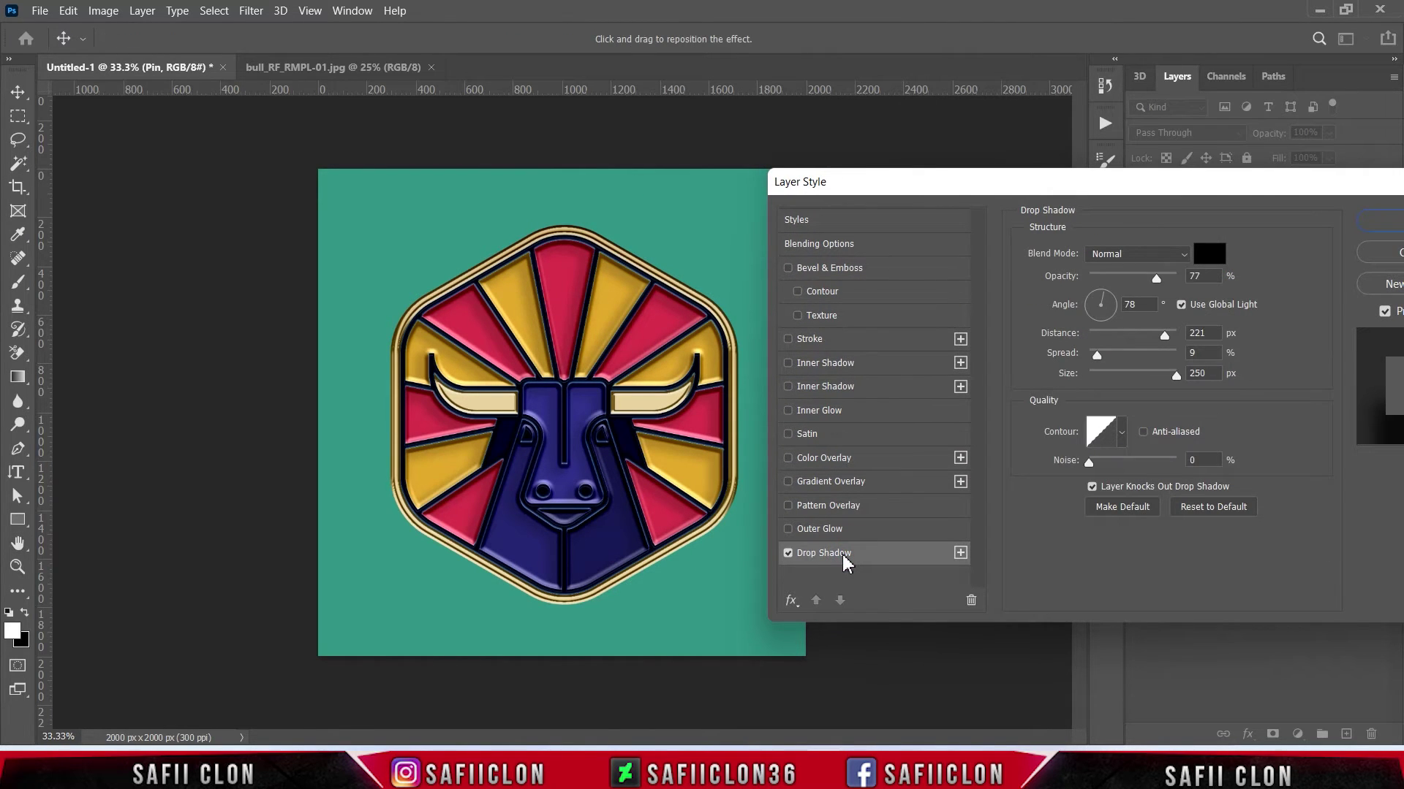
{"action": "left_click", "coordinate": [1135, 257]}
{"action": "left_click", "coordinate": [1131, 271]}
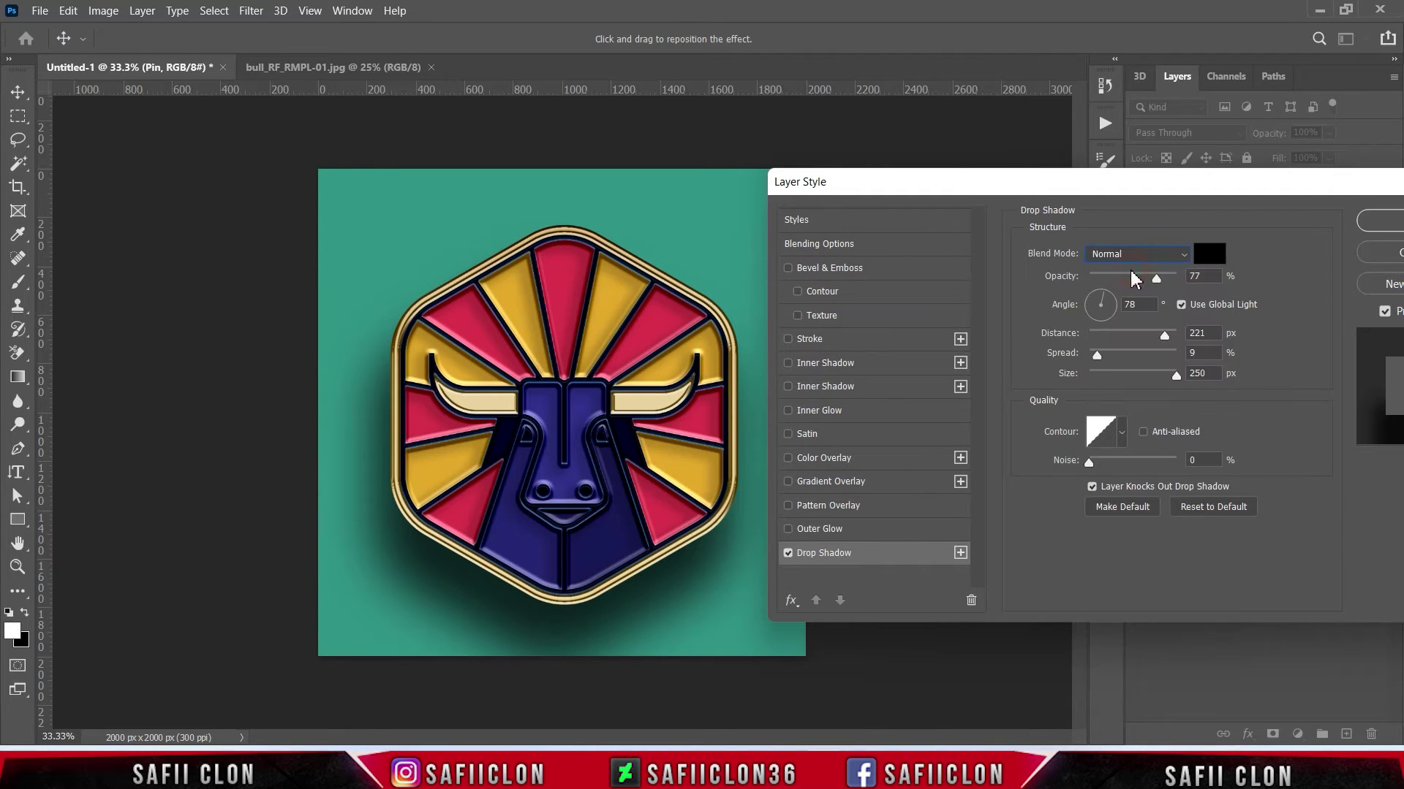
{"action": "left_click", "coordinate": [1209, 253]}
{"action": "left_click", "coordinate": [1062, 272]}
{"action": "type", "text": "000000"}
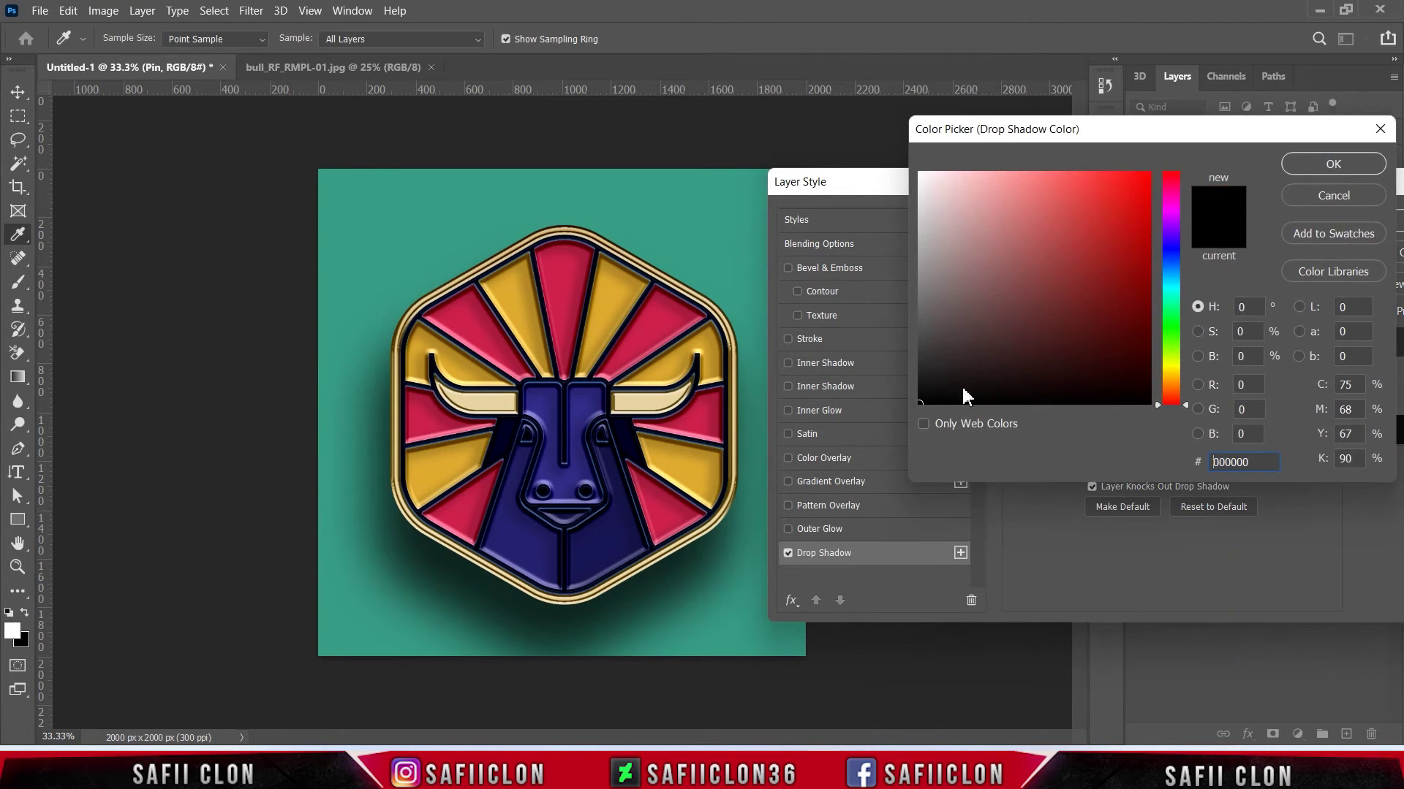
{"action": "left_click", "coordinate": [1321, 166]}
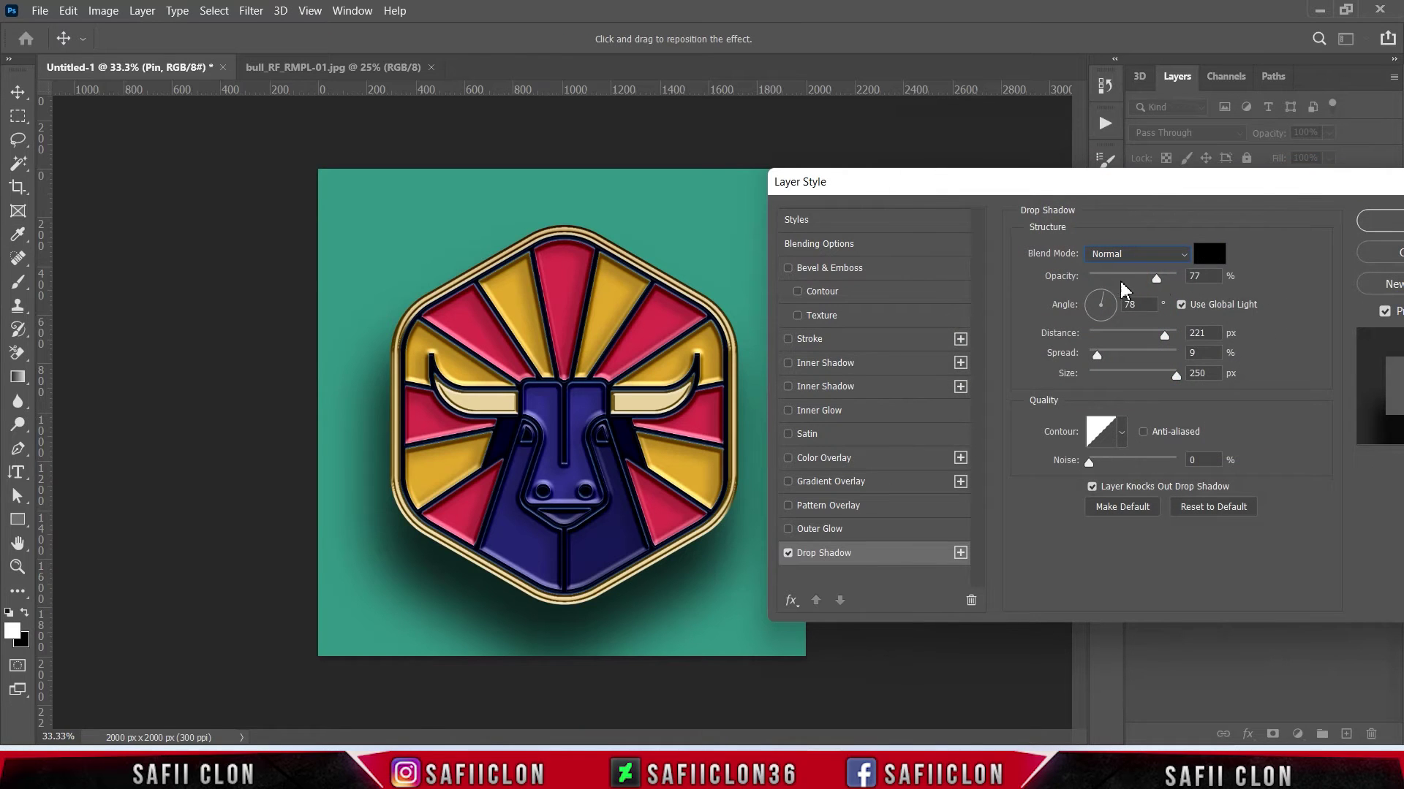
Set the drop shadow to 58% opacity, 30° angle without global light, 55 px distance, 9% spread and 125 px size.
{"action": "left_click_drag", "start_coordinate": [1115, 279], "coordinate": [1139, 278]}
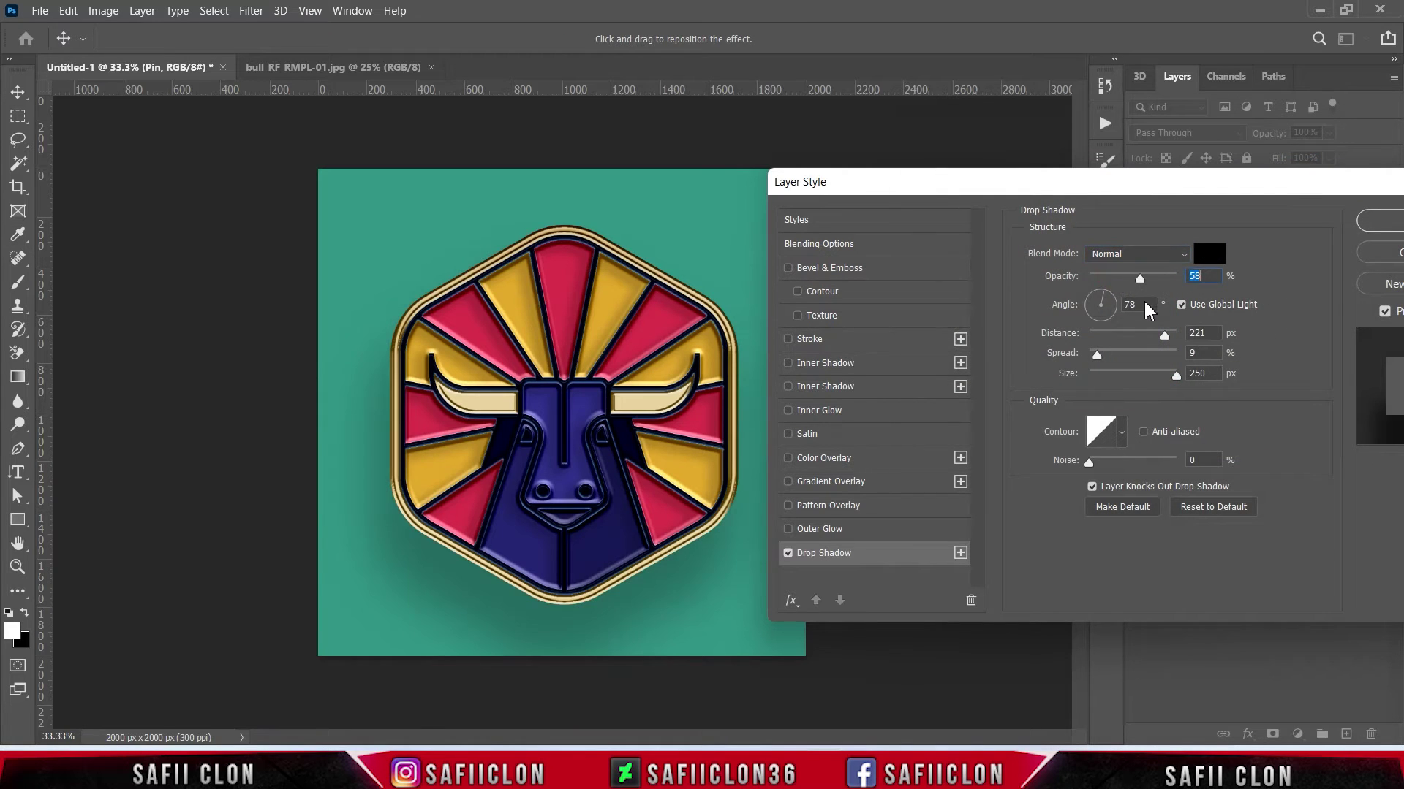
{"action": "left_click", "coordinate": [1131, 305]}
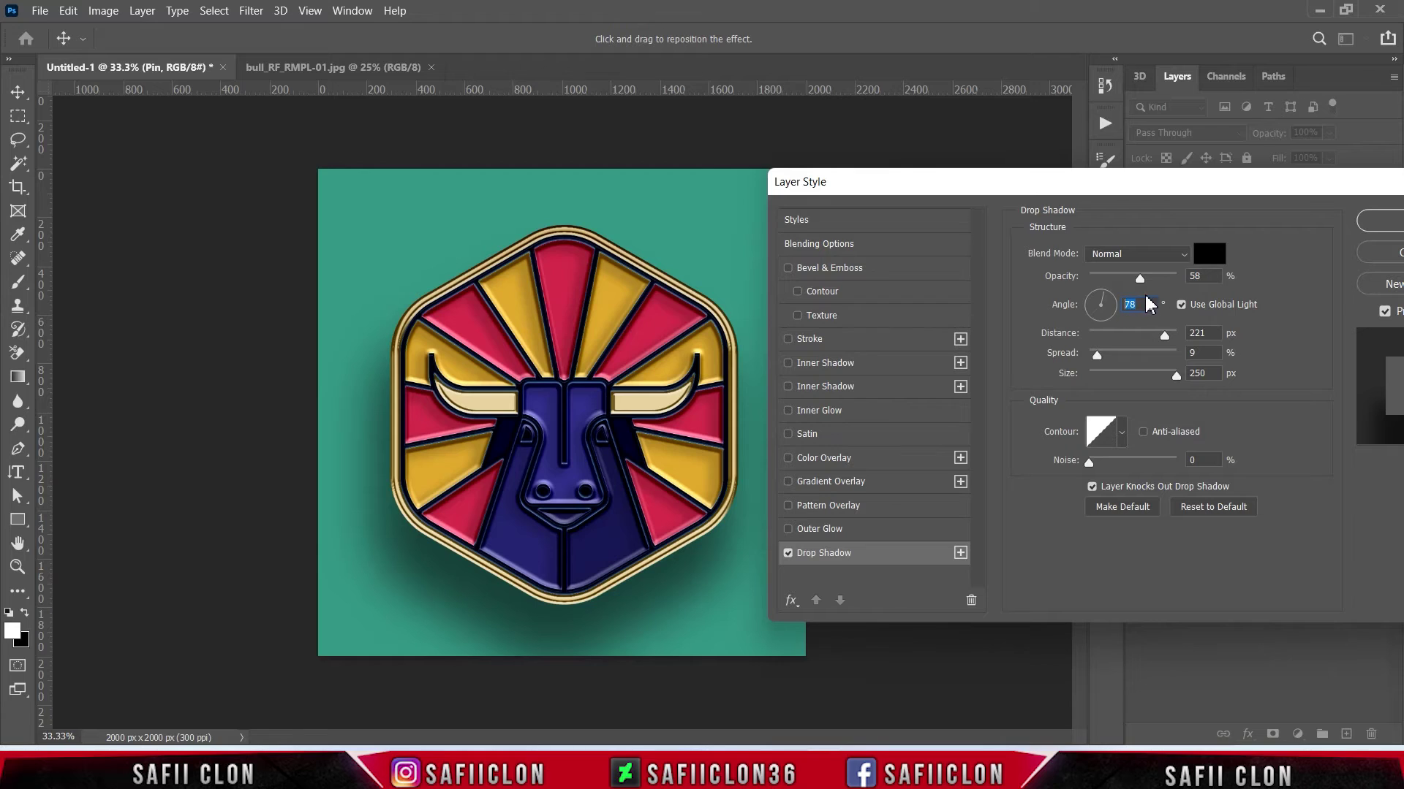
{"action": "left_click", "coordinate": [1182, 304]}
{"action": "left_click_drag", "start_coordinate": [1145, 305], "coordinate": [1121, 304]}
{"action": "type", "text": "3"}
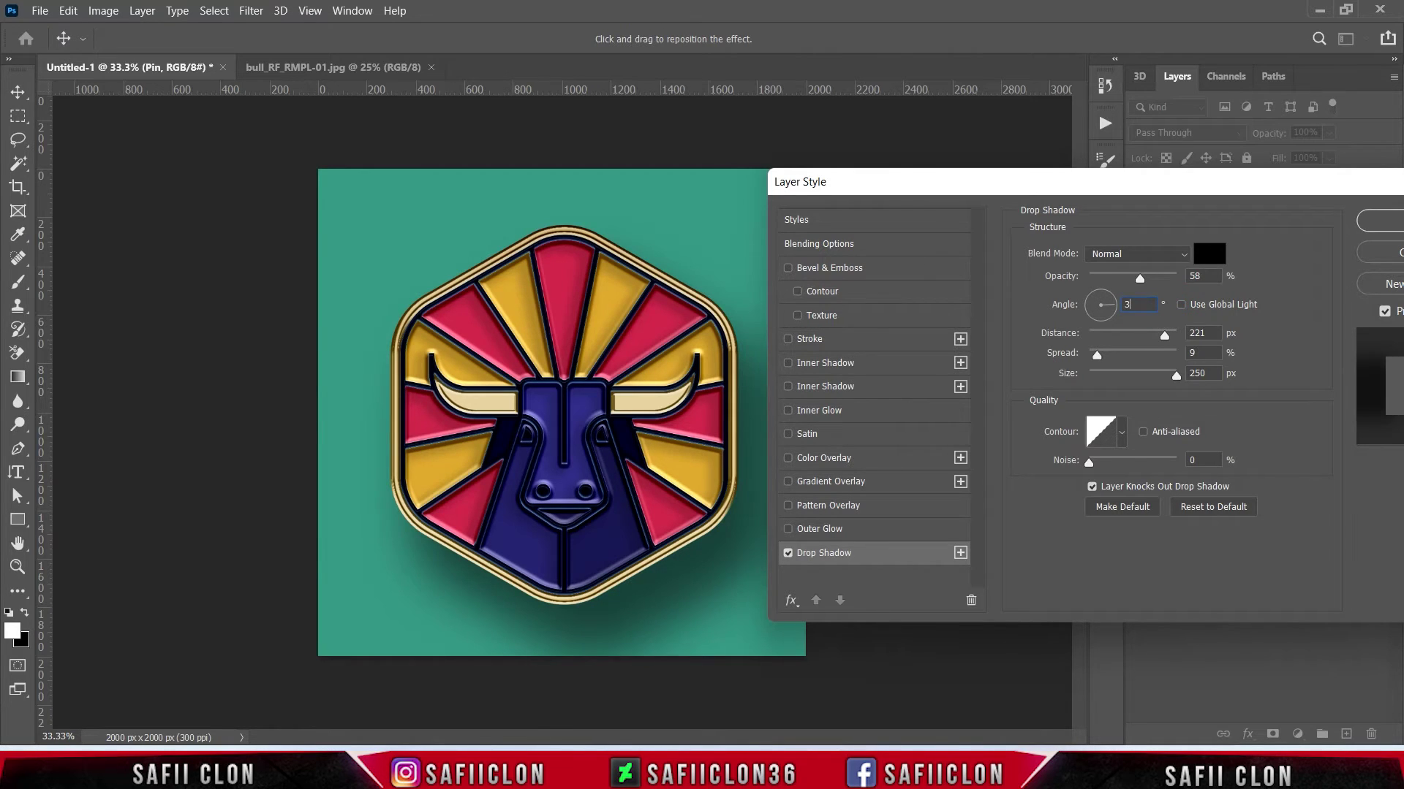
{"action": "type", "text": "0"}
{"action": "mouse_move", "coordinate": [1165, 334]}
{"action": "left_mouse_down"}
{"action": "mouse_move", "coordinate": [1140, 350]}
{"action": "mouse_move", "coordinate": [1138, 333]}
{"action": "left_mouse_up"}
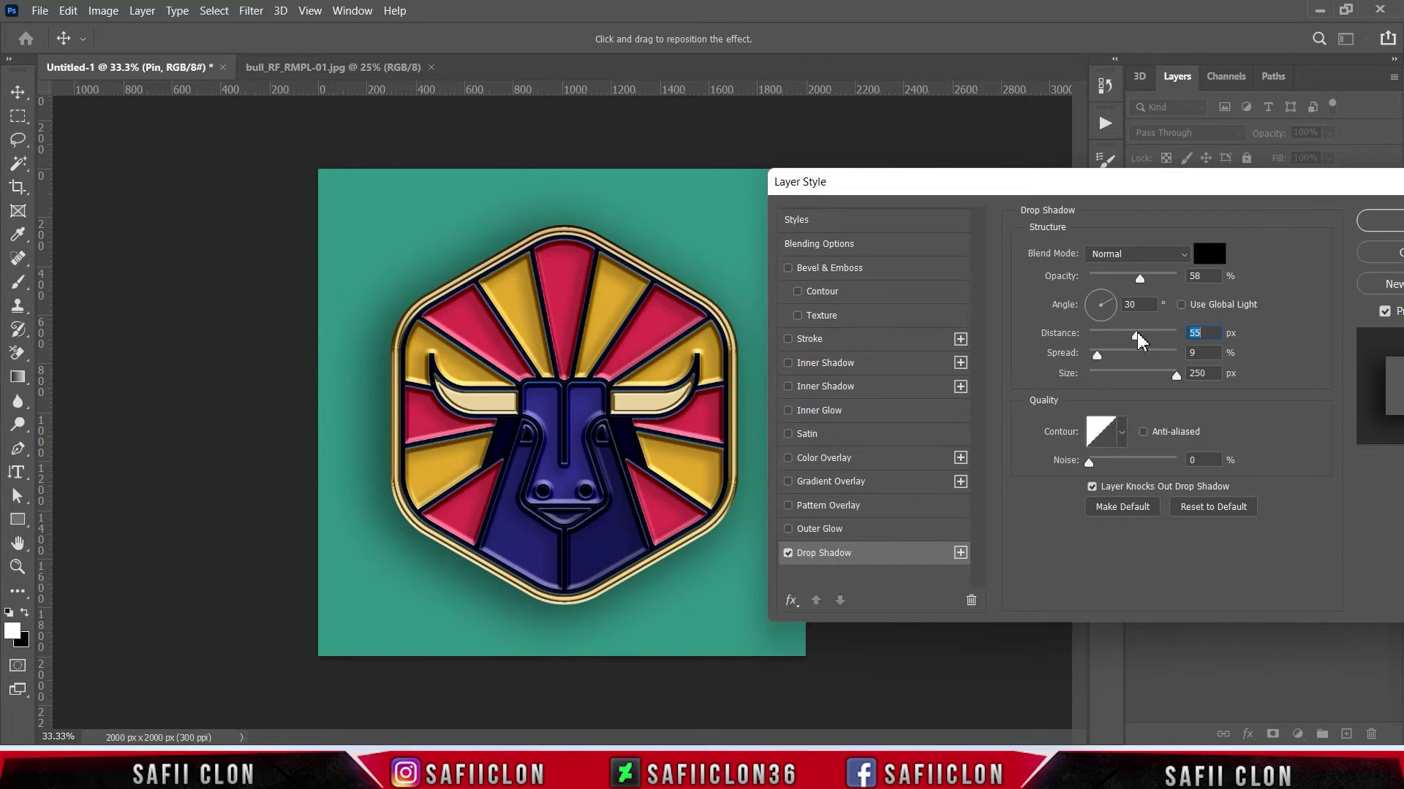
{"action": "left_click", "coordinate": [1097, 355]}
{"action": "left_click_drag", "start_coordinate": [1176, 377], "coordinate": [1138, 380]}
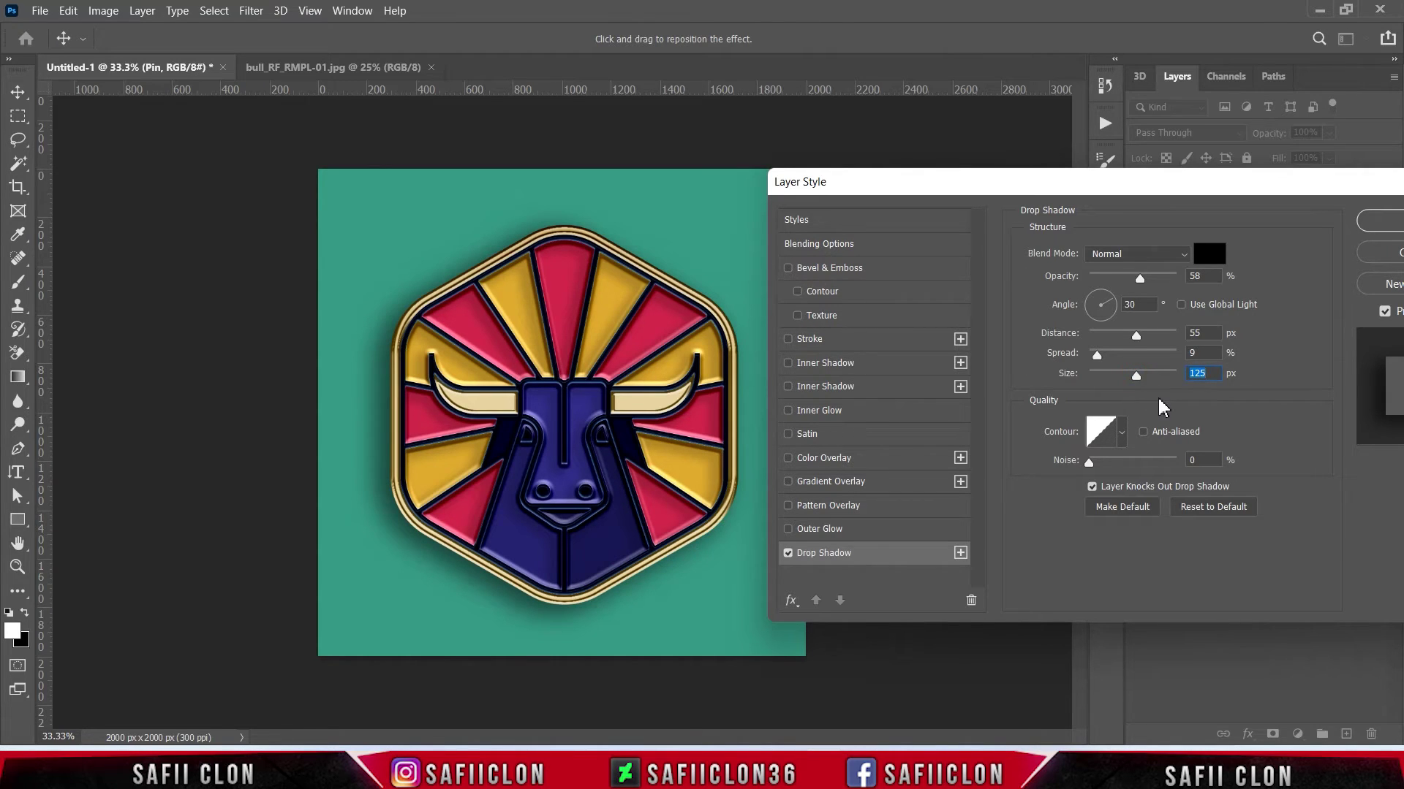
Add a second drop shadow beneath the first in Normal mode with 41% opacity, 85 px distance and 163 px size.
{"action": "left_click", "coordinate": [960, 553]}
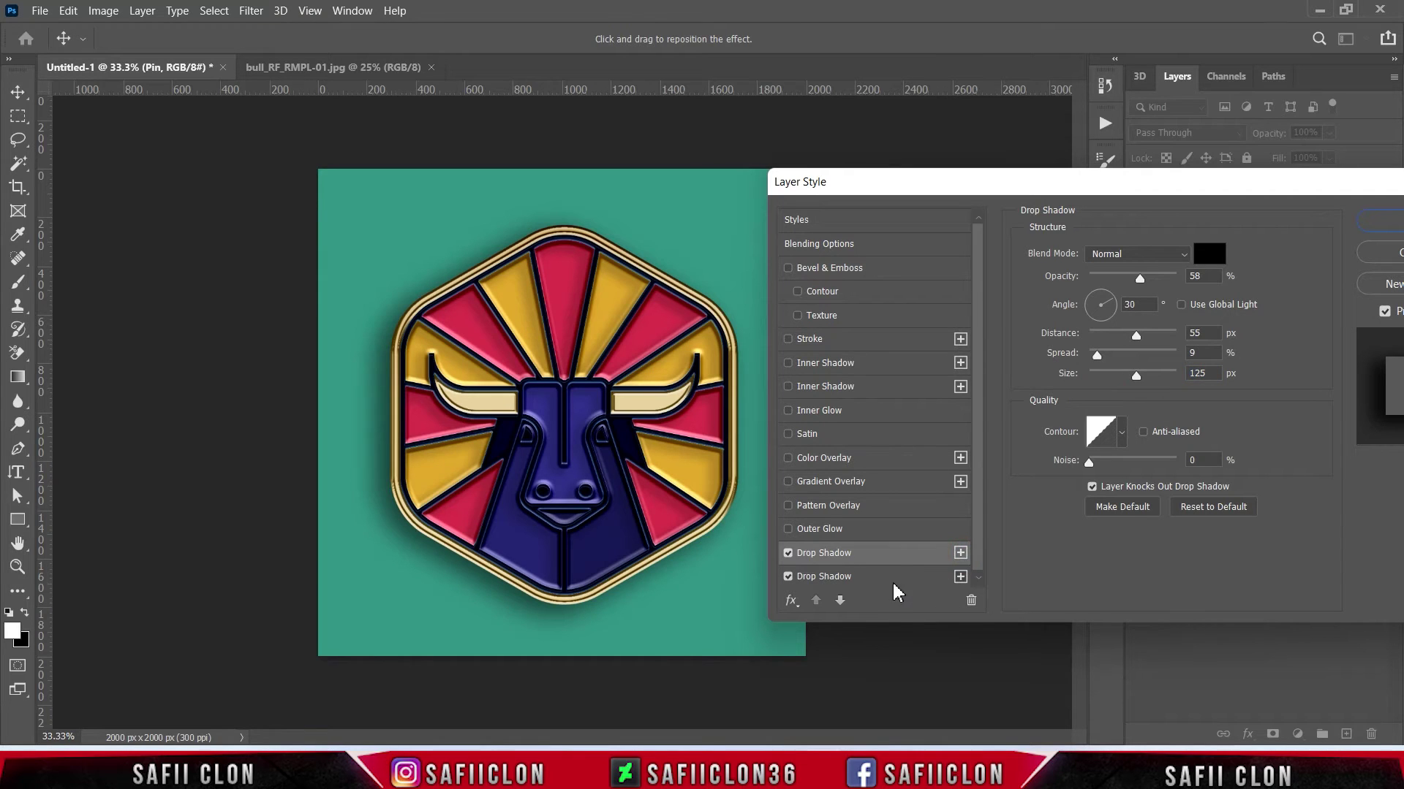
{"action": "left_click", "coordinate": [882, 577]}
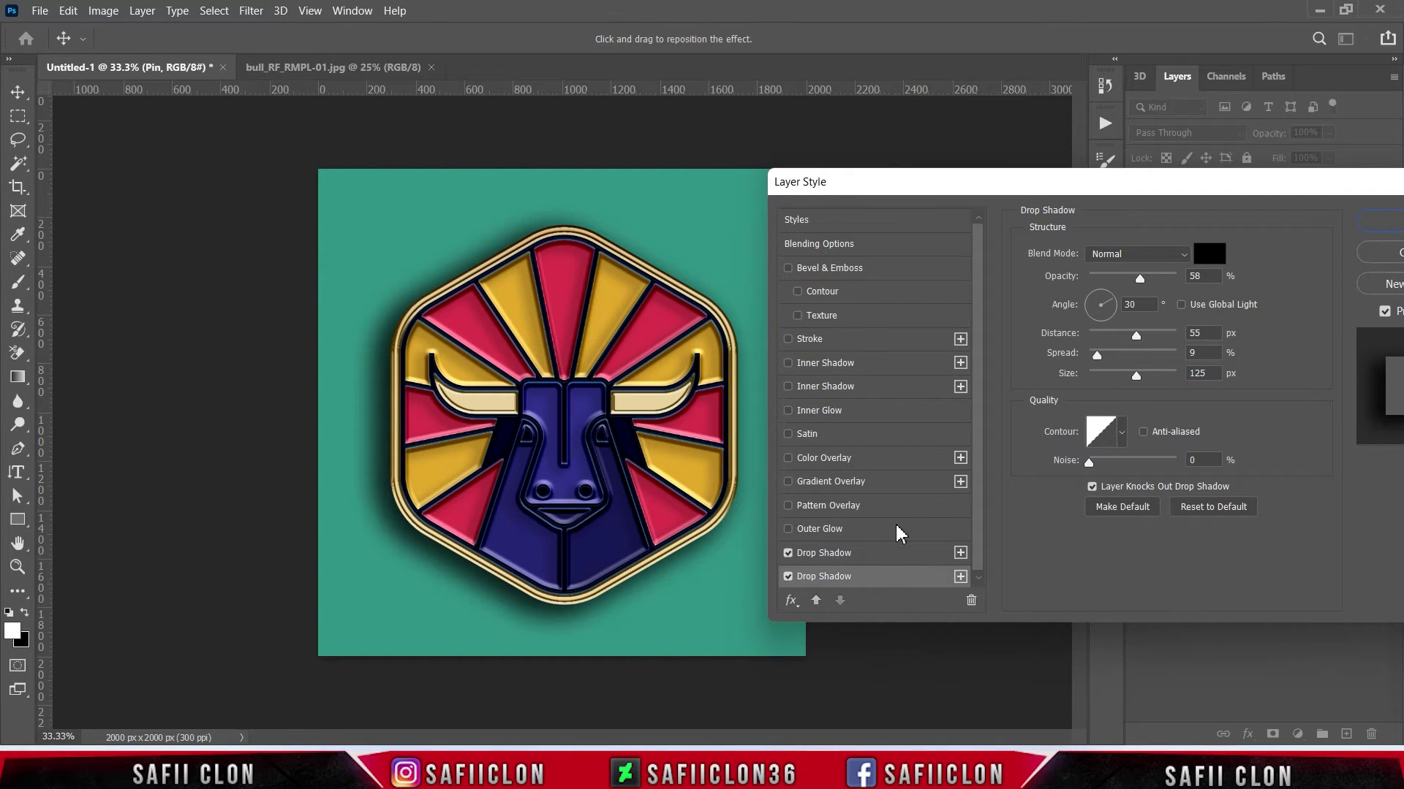
{"action": "left_click", "coordinate": [1128, 256]}
{"action": "left_click", "coordinate": [1128, 273]}
{"action": "left_click_drag", "start_coordinate": [1146, 287], "coordinate": [1130, 284]}
{"action": "left_click", "coordinate": [1145, 337]}
{"action": "left_click_drag", "start_coordinate": [1146, 335], "coordinate": [1150, 336]}
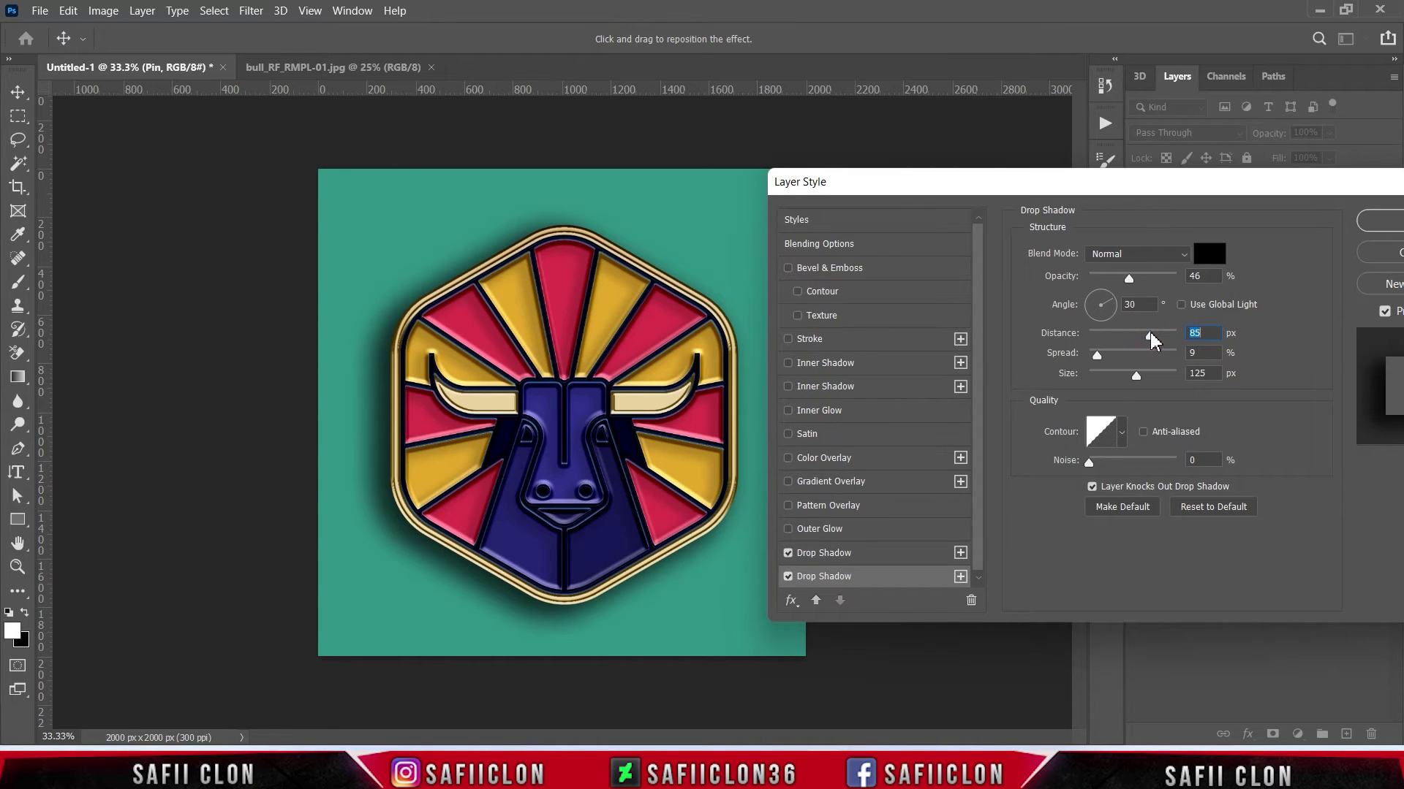
{"action": "left_click", "coordinate": [1146, 374]}
{"action": "left_click_drag", "start_coordinate": [1147, 375], "coordinate": [1150, 374]}
{"action": "left_click_drag", "start_coordinate": [1129, 280], "coordinate": [1126, 281]}
Add a third drop shadow with 22% opacity, 164 px distance and 204 px size.
{"action": "left_click", "coordinate": [962, 574]}
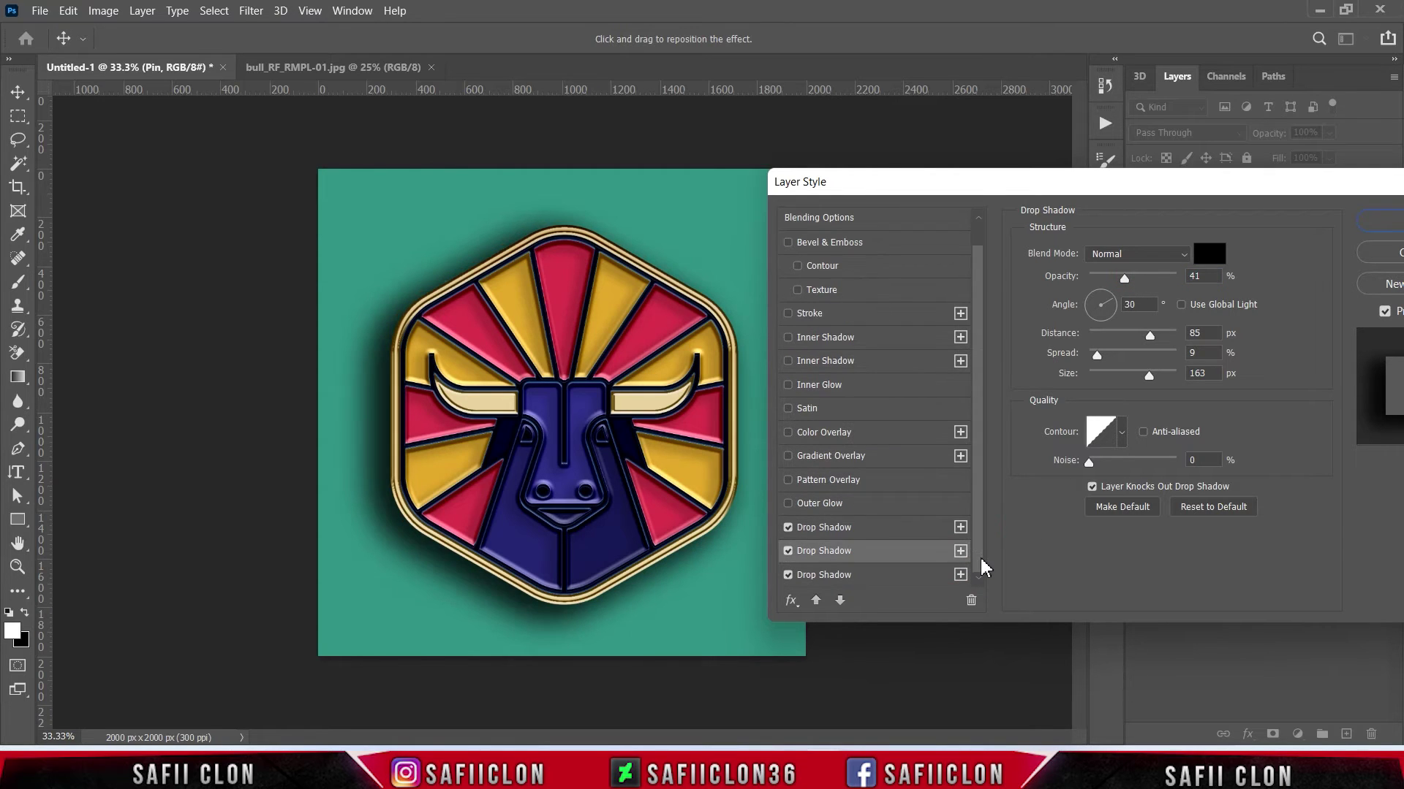
{"action": "left_click", "coordinate": [870, 577]}
{"action": "left_click", "coordinate": [1112, 278]}
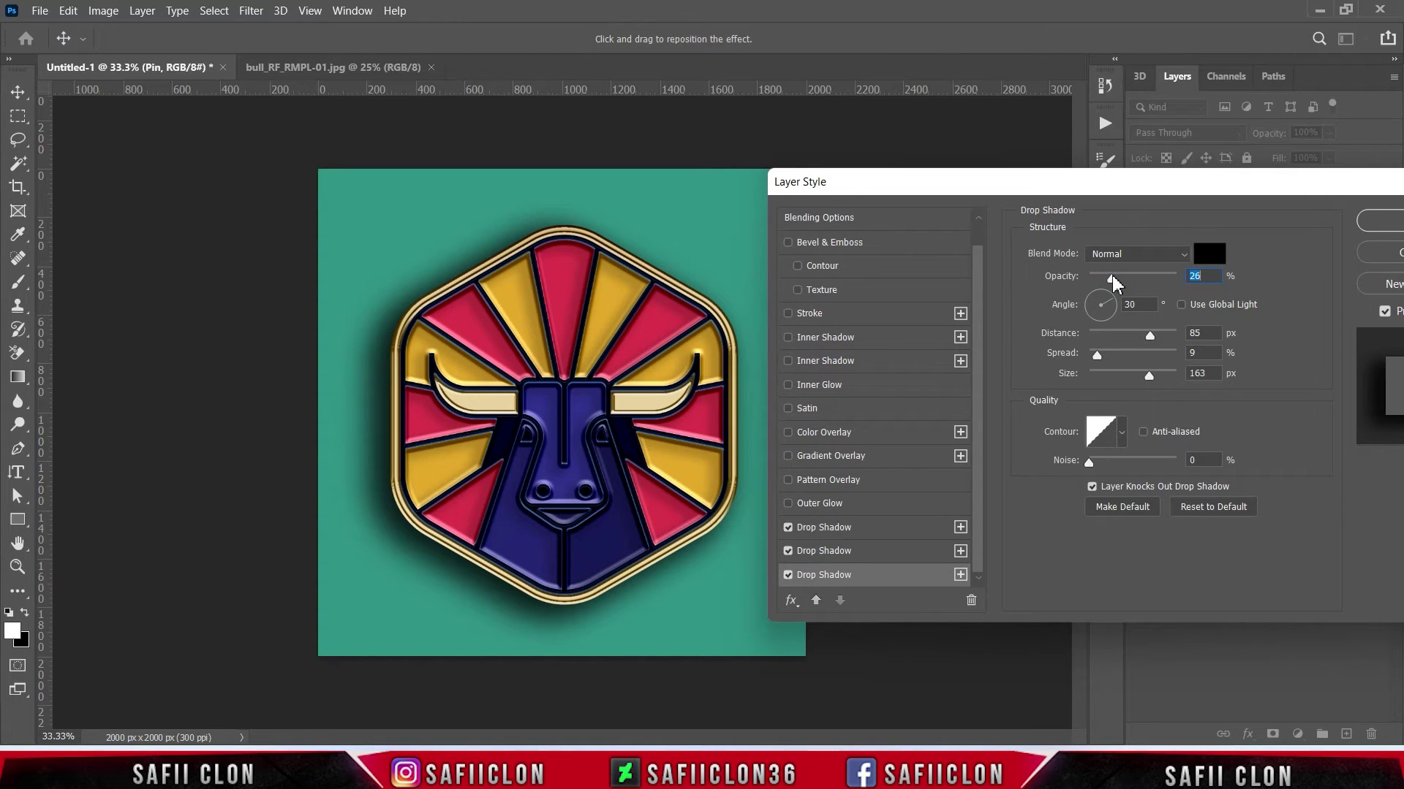
{"action": "left_click_drag", "start_coordinate": [1109, 276], "coordinate": [1106, 276]}
{"action": "left_click", "coordinate": [1158, 335]}
{"action": "left_click_drag", "start_coordinate": [1159, 334], "coordinate": [1160, 334]}
{"action": "left_click", "coordinate": [1161, 375]}
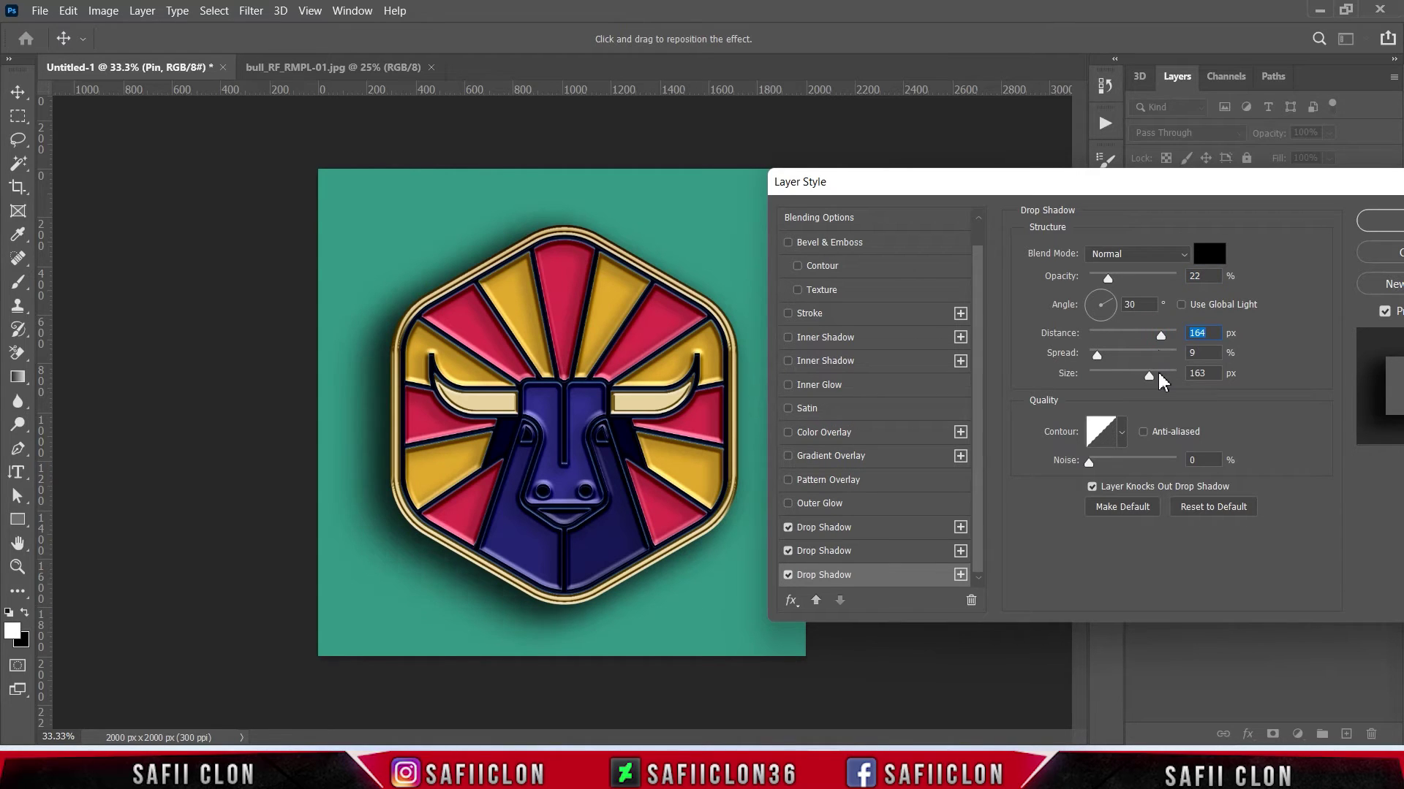
{"action": "left_click_drag", "start_coordinate": [1159, 374], "coordinate": [1164, 374]}
Add a fourth drop shadow with 17% opacity, 272 px distance and 224 px size.
{"action": "left_click", "coordinate": [965, 582]}
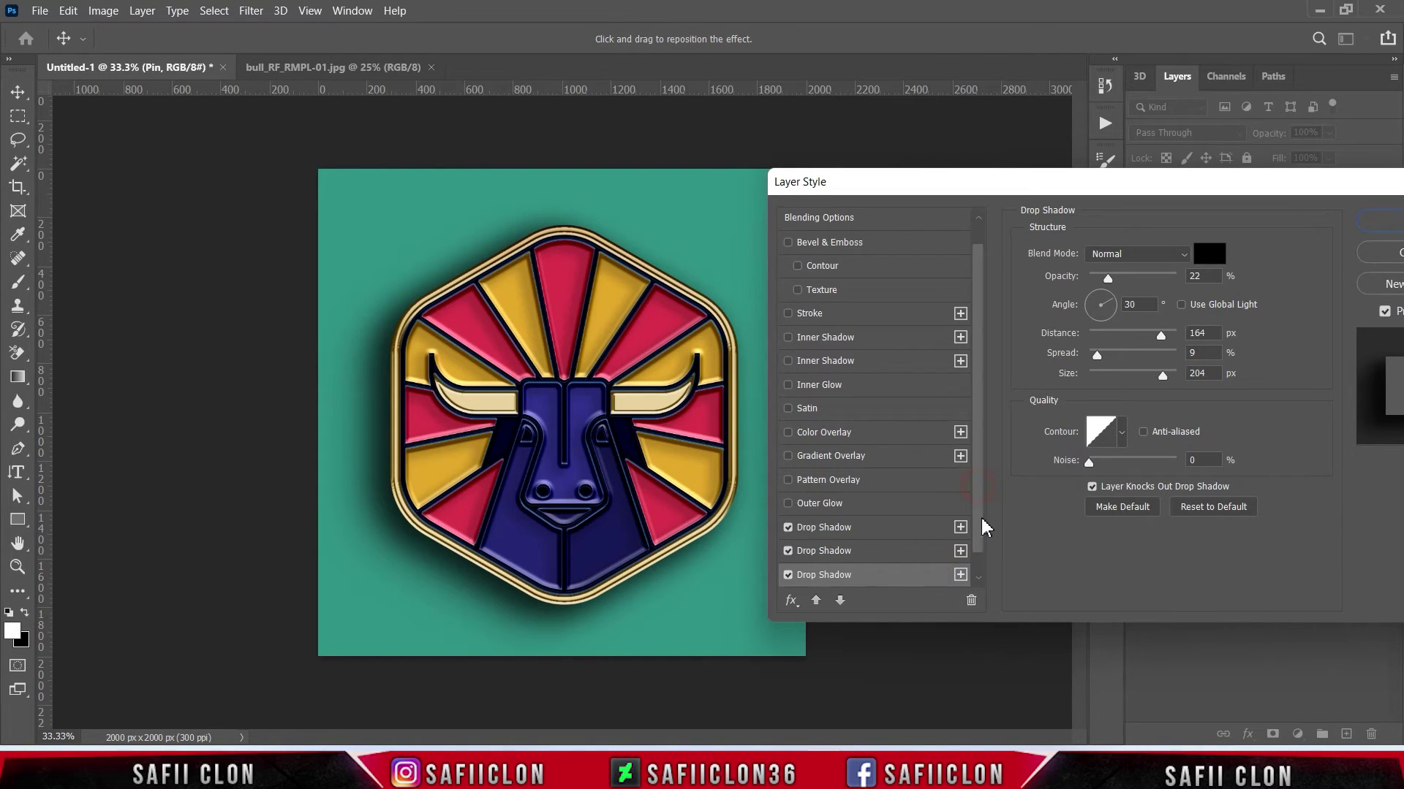
{"action": "scroll", "coordinate": [976, 559], "scroll_direction": "down", "scroll_amount": 1}
{"action": "left_click", "coordinate": [893, 582]}
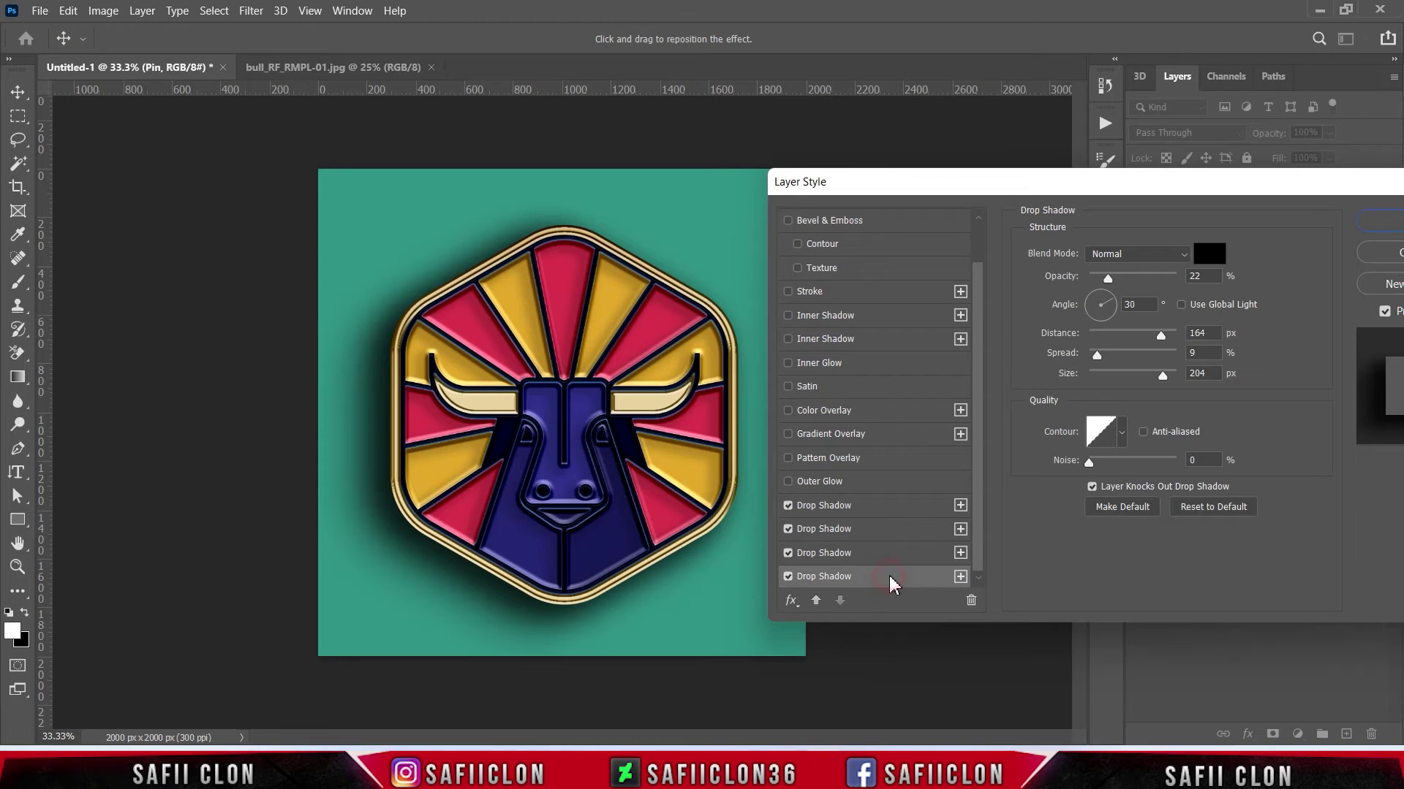
{"action": "left_click_drag", "start_coordinate": [1108, 288], "coordinate": [1103, 288]}
{"action": "left_click_drag", "start_coordinate": [1162, 341], "coordinate": [1172, 340]}
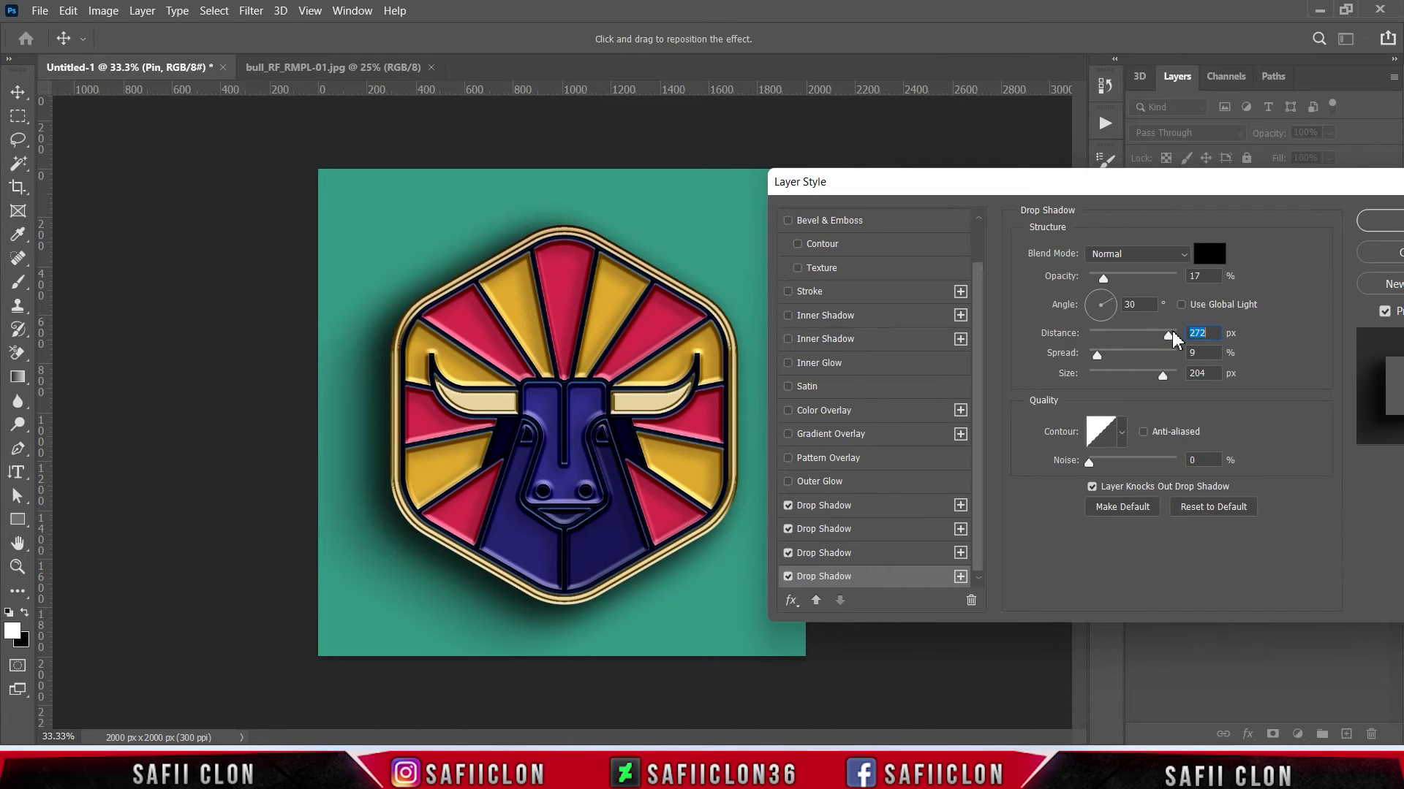
{"action": "left_click_drag", "start_coordinate": [1163, 375], "coordinate": [1169, 375]}
Add a fifth drop shadow with 9% opacity, 299 px distance and 232 px size, apply the styles, and hide and show the Pin group.
{"action": "left_click", "coordinate": [978, 578]}
{"action": "left_click", "coordinate": [979, 547]}
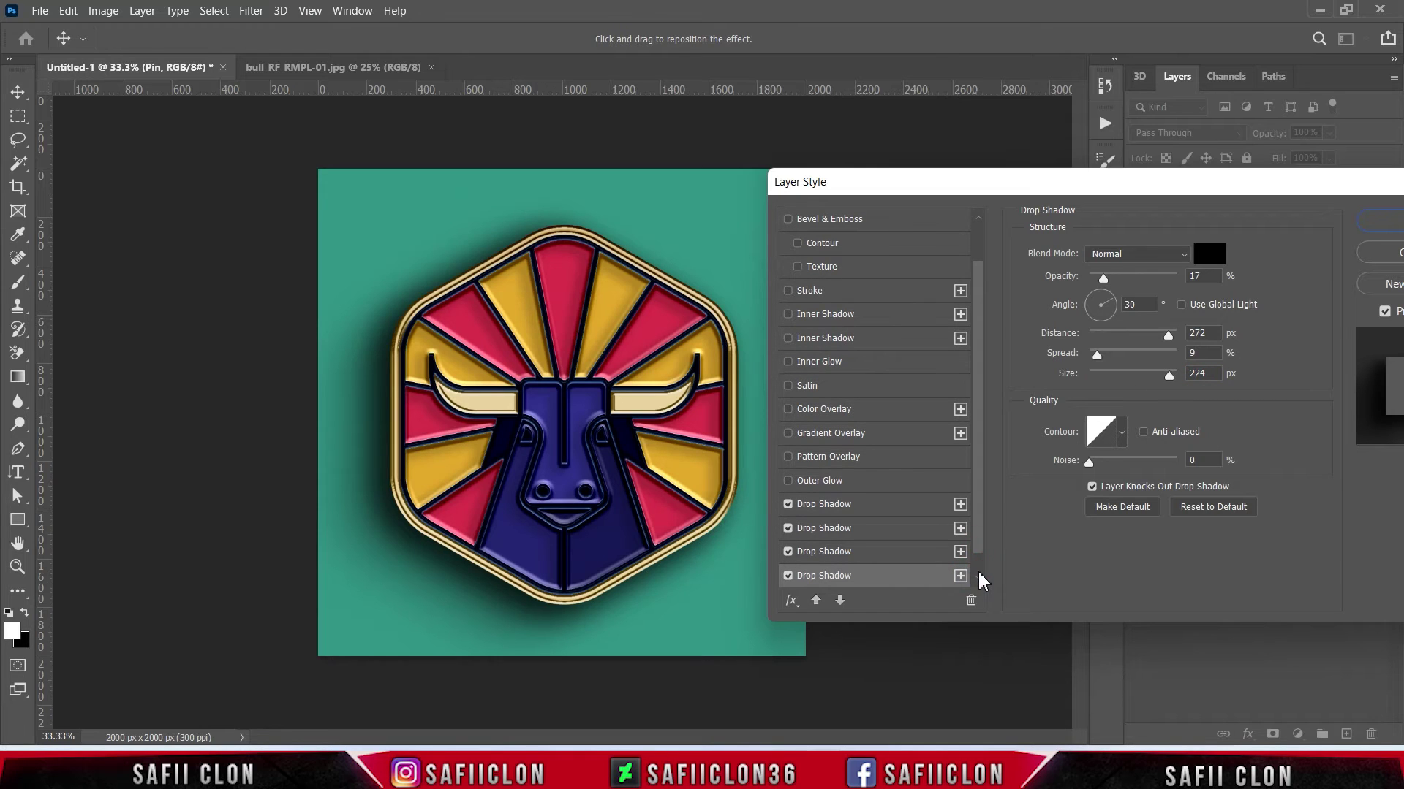
{"action": "left_click", "coordinate": [980, 582]}
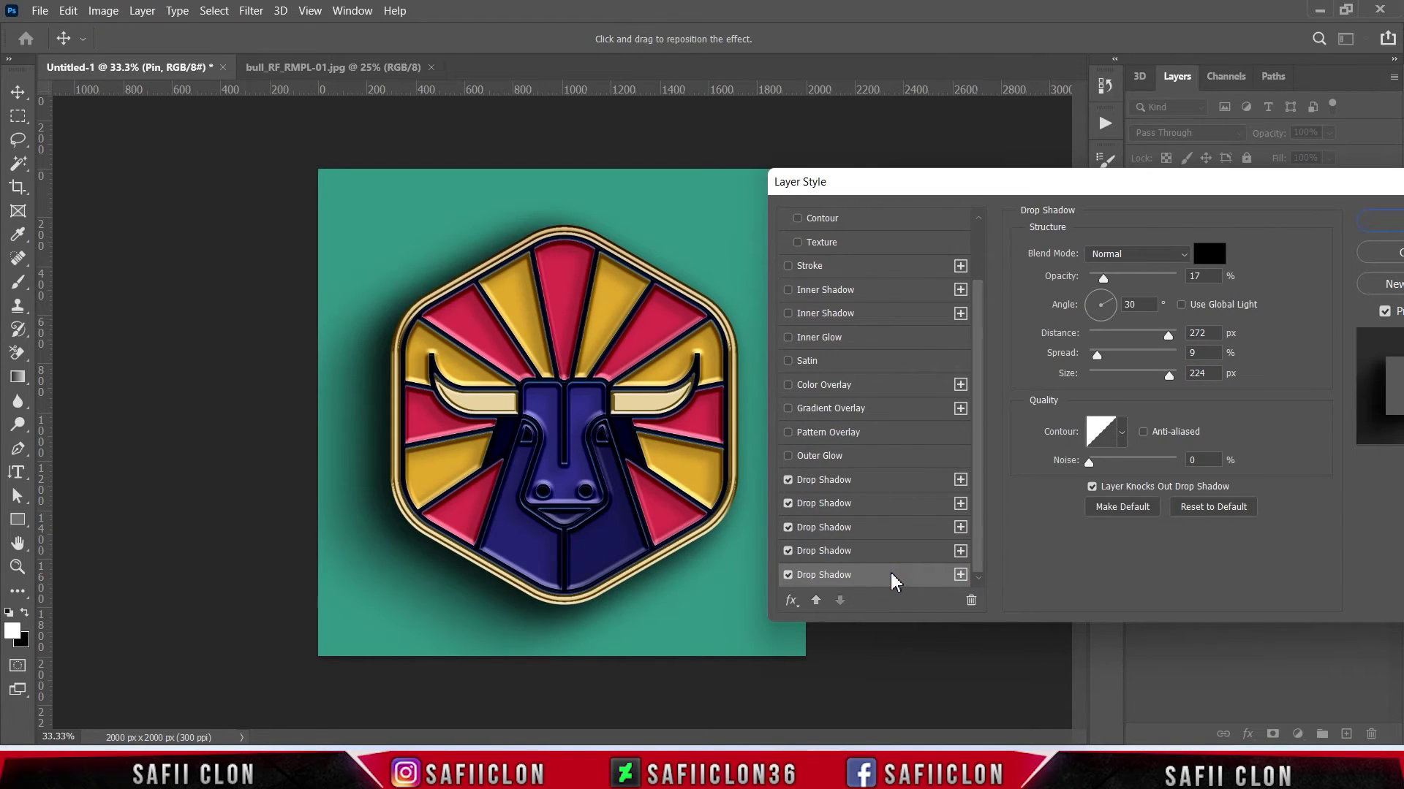
{"action": "left_click_drag", "start_coordinate": [1103, 278], "coordinate": [1096, 279]}
{"action": "left_click", "coordinate": [1169, 335]}
{"action": "left_click", "coordinate": [1171, 335]}
{"action": "left_click_drag", "start_coordinate": [1171, 376], "coordinate": [1173, 377]}
{"action": "left_click_drag", "start_coordinate": [1279, 191], "coordinate": [892, 211]}
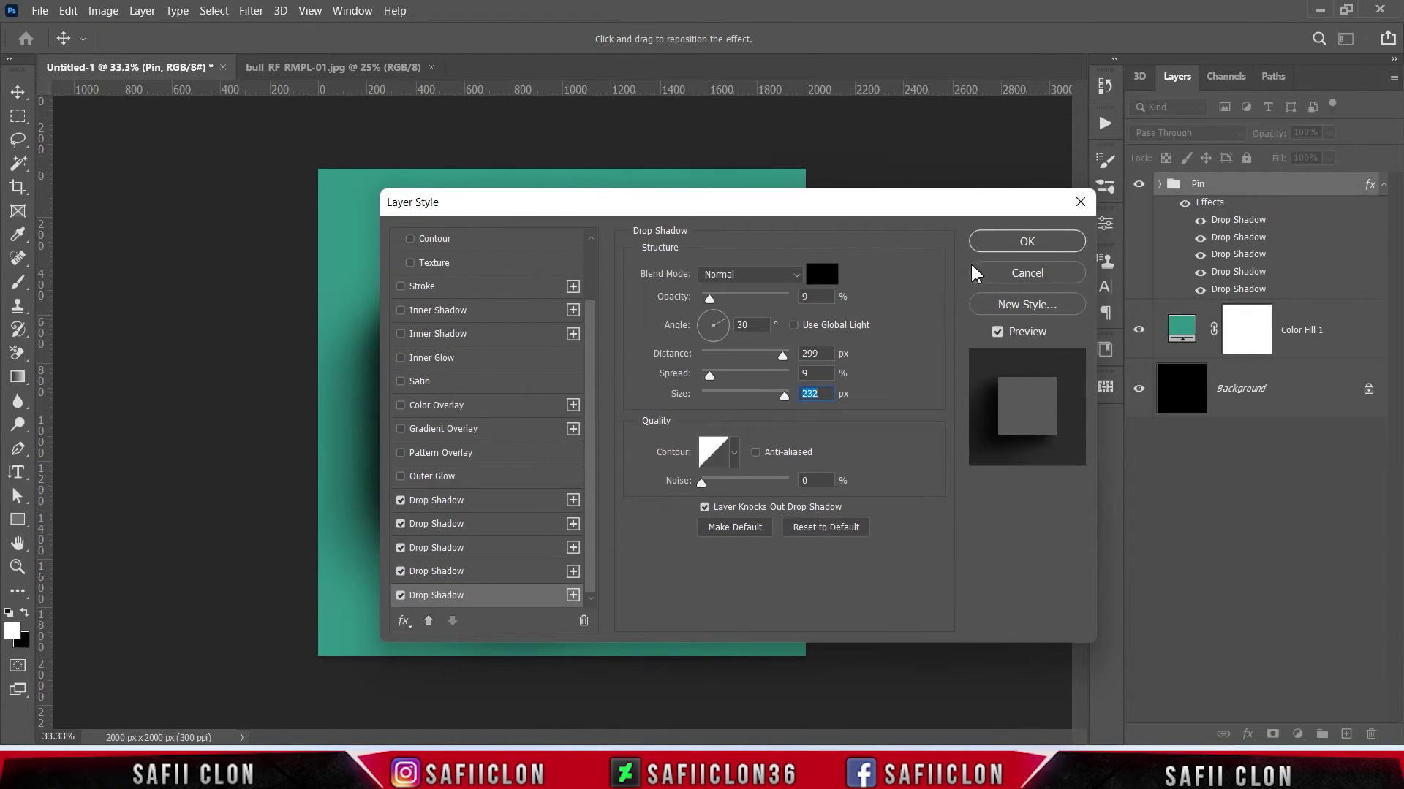
{"action": "left_click", "coordinate": [1027, 242]}
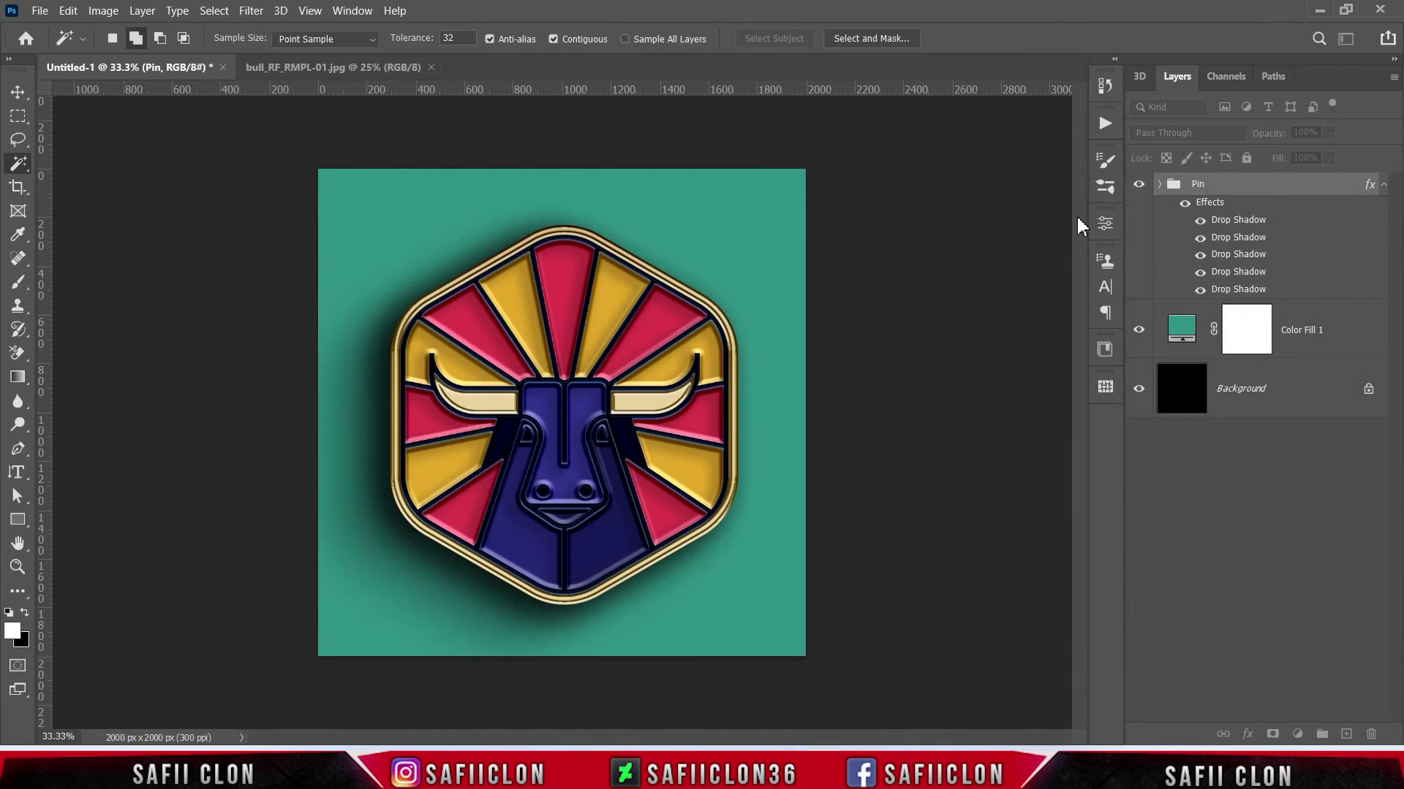
{"action": "left_click", "coordinate": [1138, 185]}
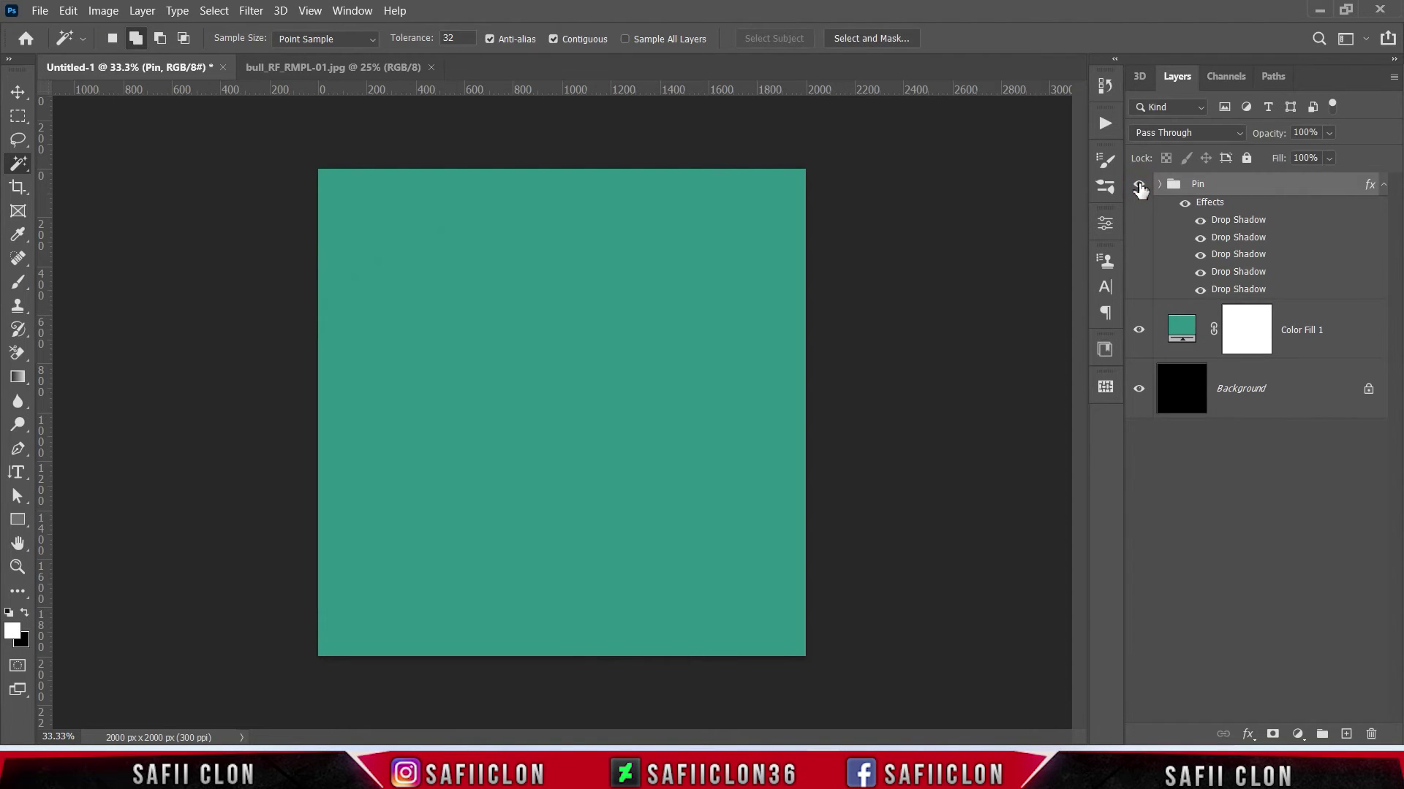
{"action": "left_click", "coordinate": [1139, 185]}
Open the denim photo from the Enamel Pin folder and bring it into the pin document directly above the Color Fill 1 layer.
{"action": "left_click", "coordinate": [1337, 333]}
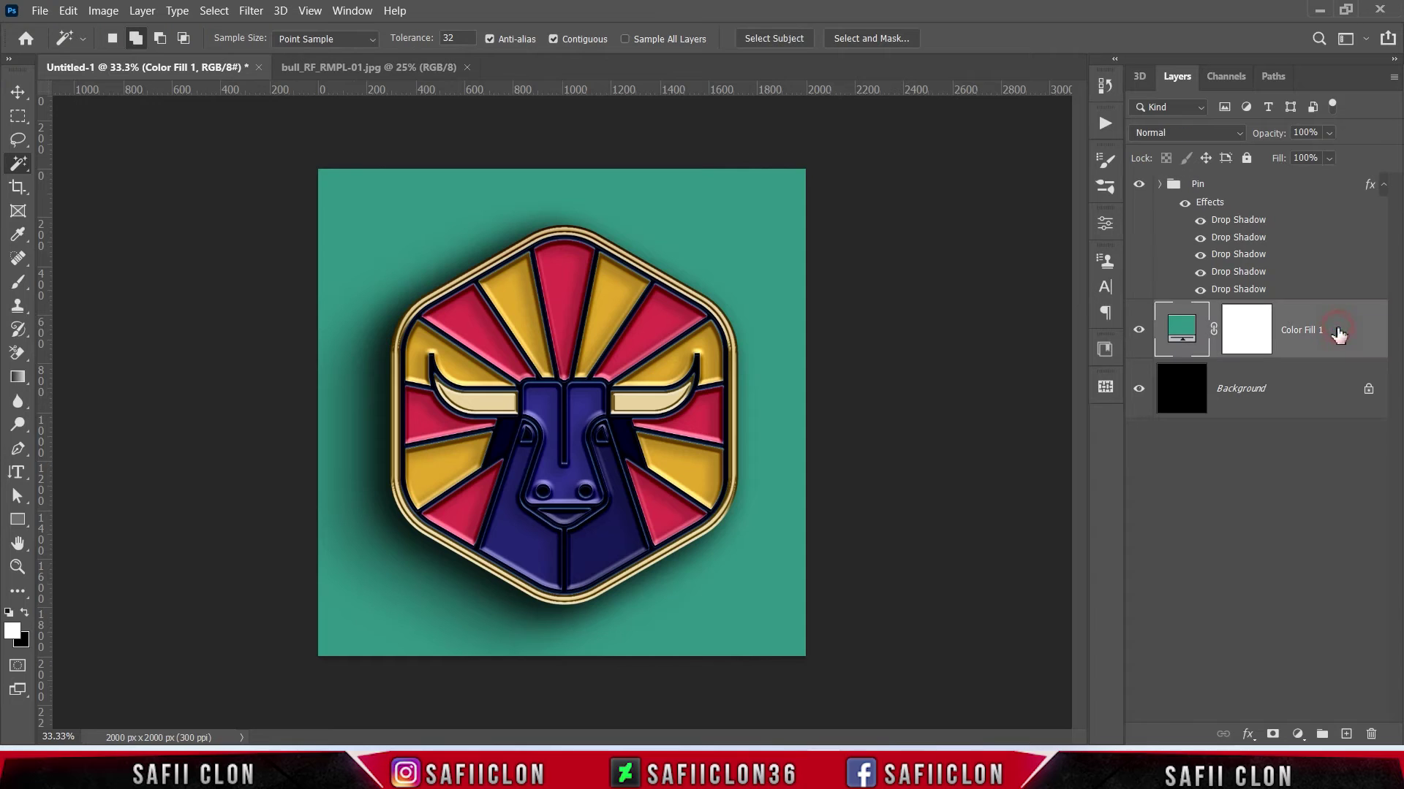
{"action": "left_click", "coordinate": [39, 11]}
{"action": "left_click", "coordinate": [51, 57]}
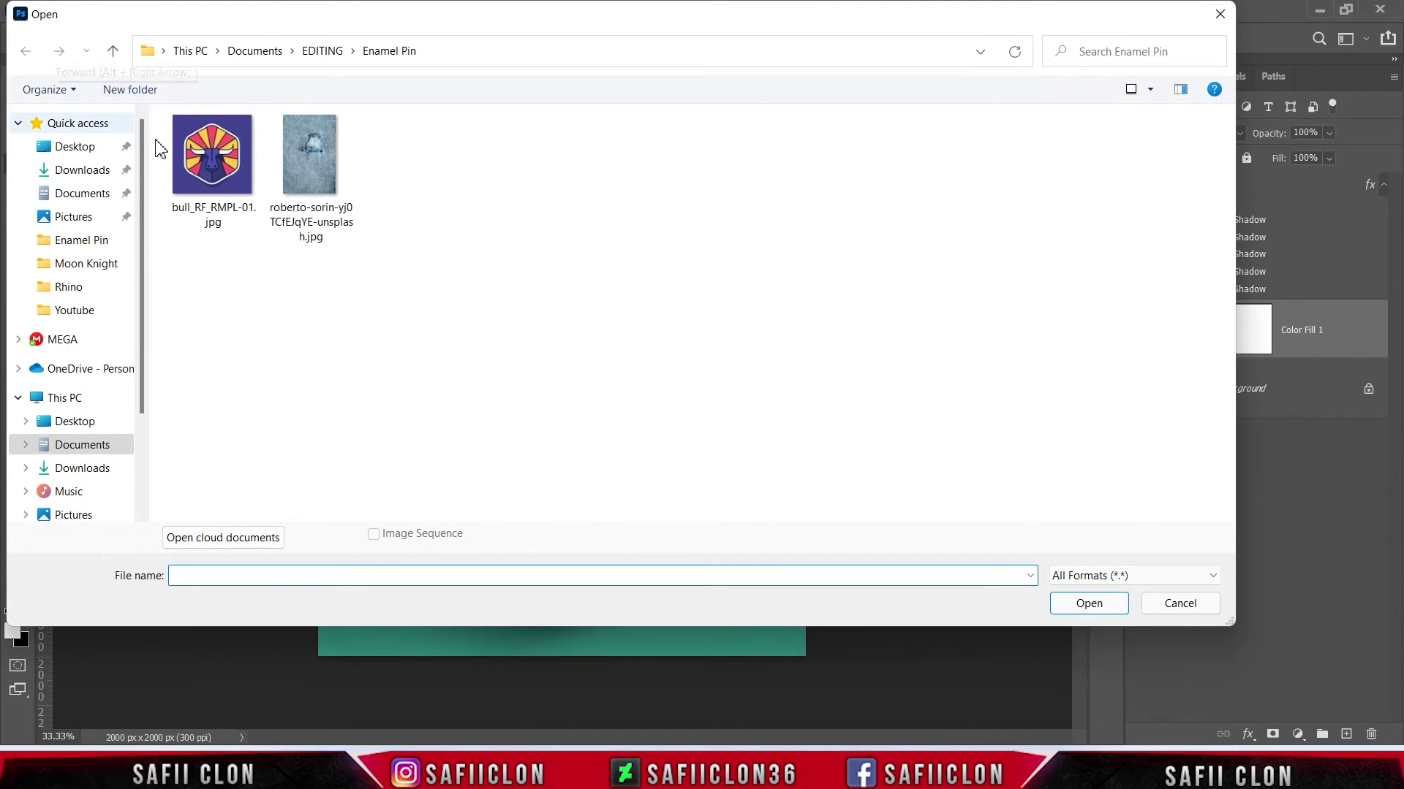
{"action": "left_click", "coordinate": [309, 194]}
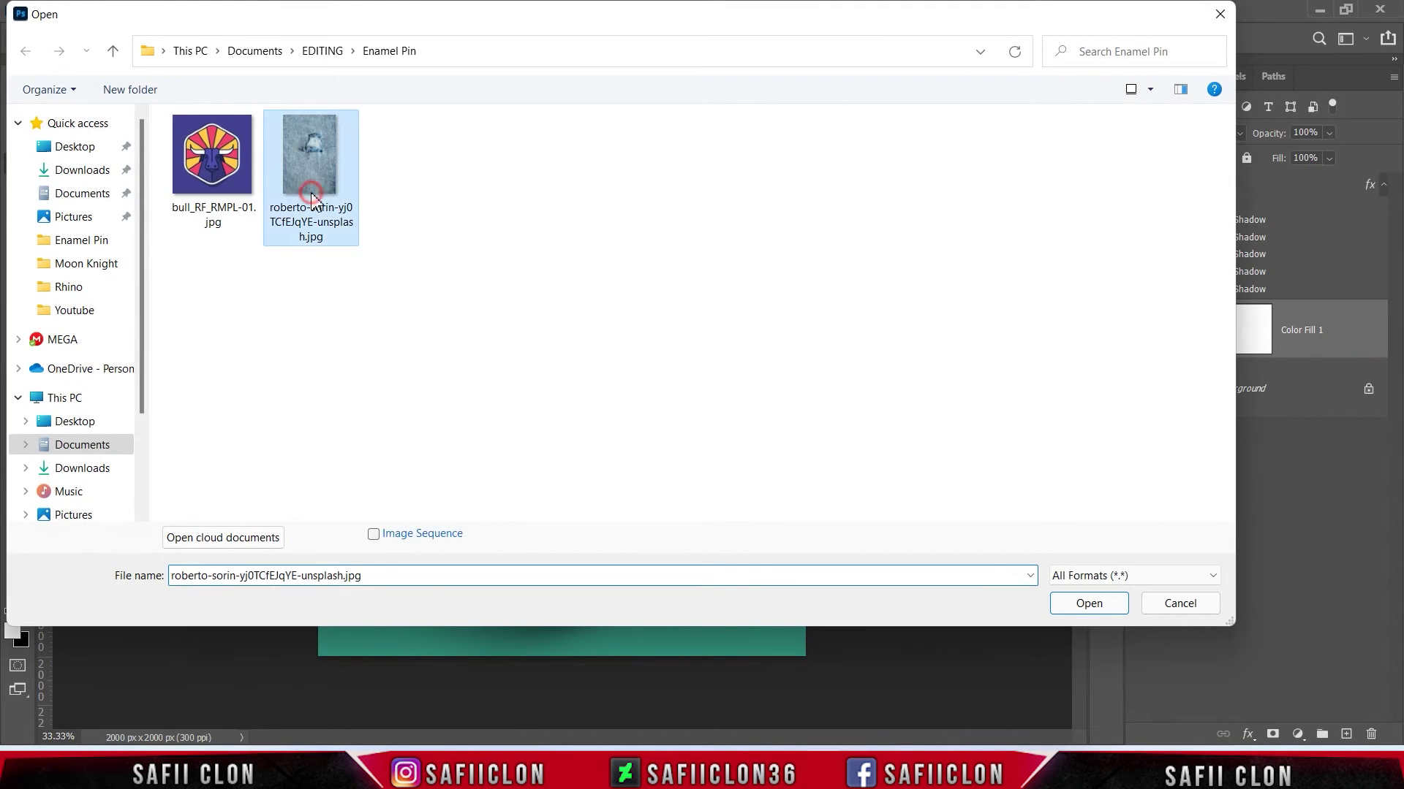
{"action": "left_click", "coordinate": [1072, 606]}
{"action": "left_click_drag", "start_coordinate": [1264, 220], "coordinate": [595, 394]}
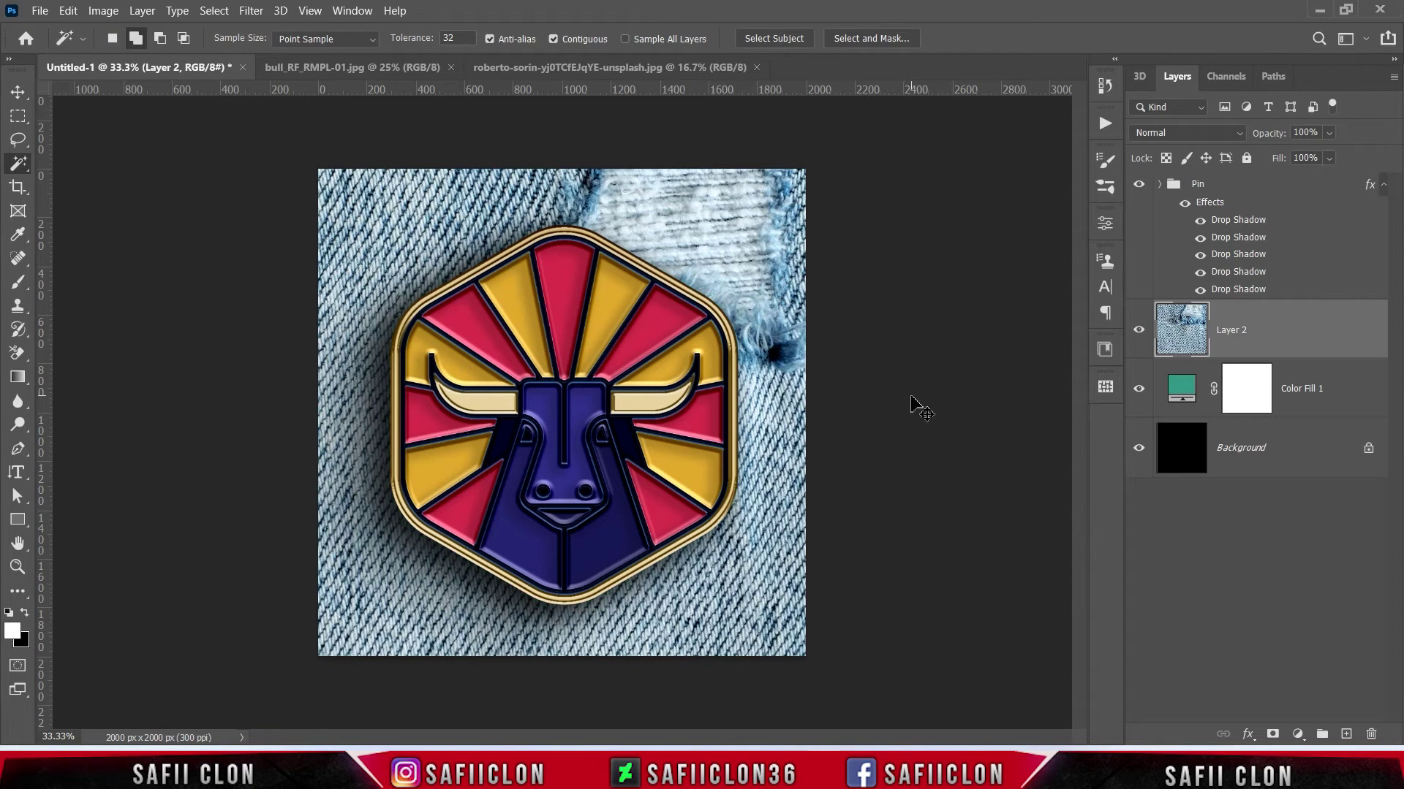
Rotate the denim layer 90° clockwise with Free Transform.
{"action": "key", "text": "ctrl+minus"}
{"action": "key", "text": "ctrl+t"}
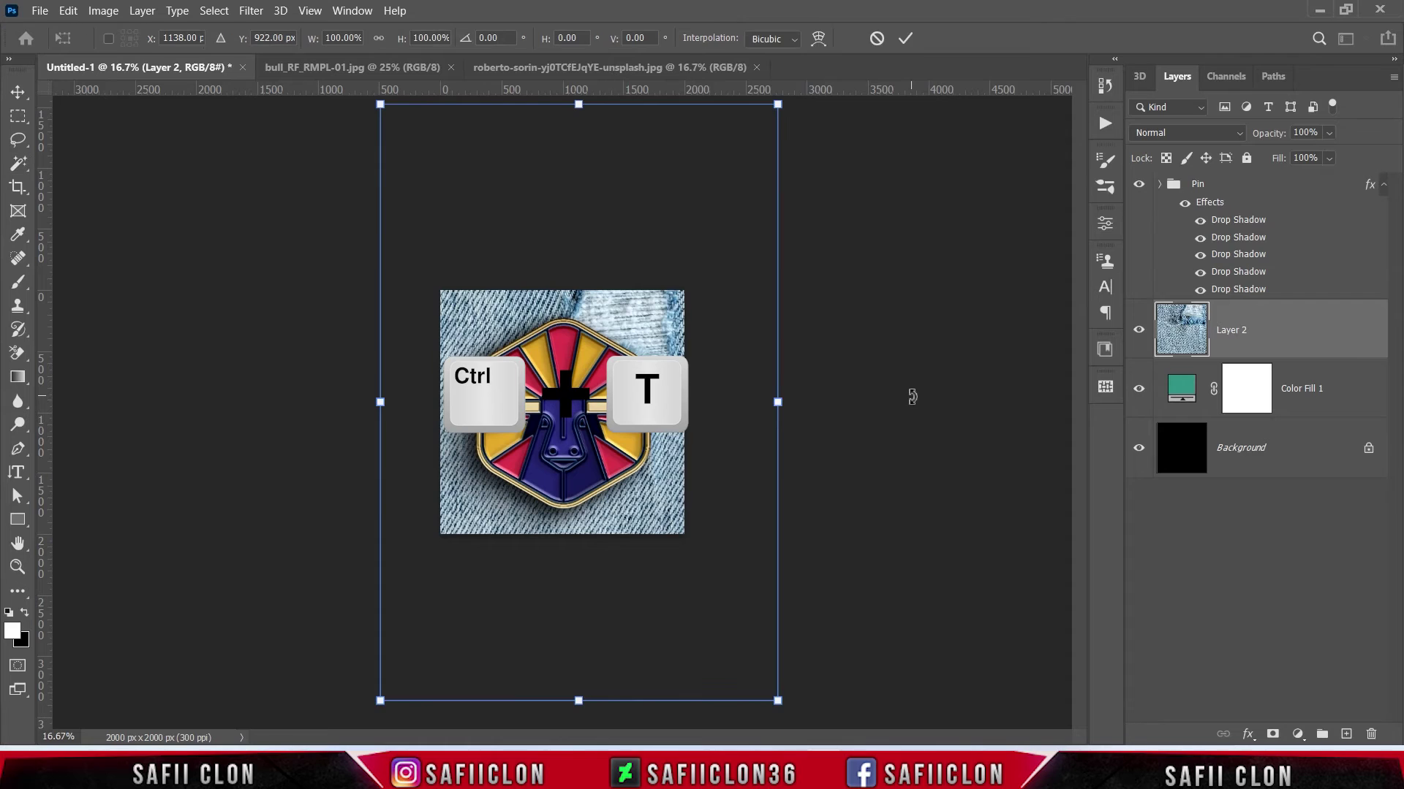
{"action": "right_click", "coordinate": [663, 341]}
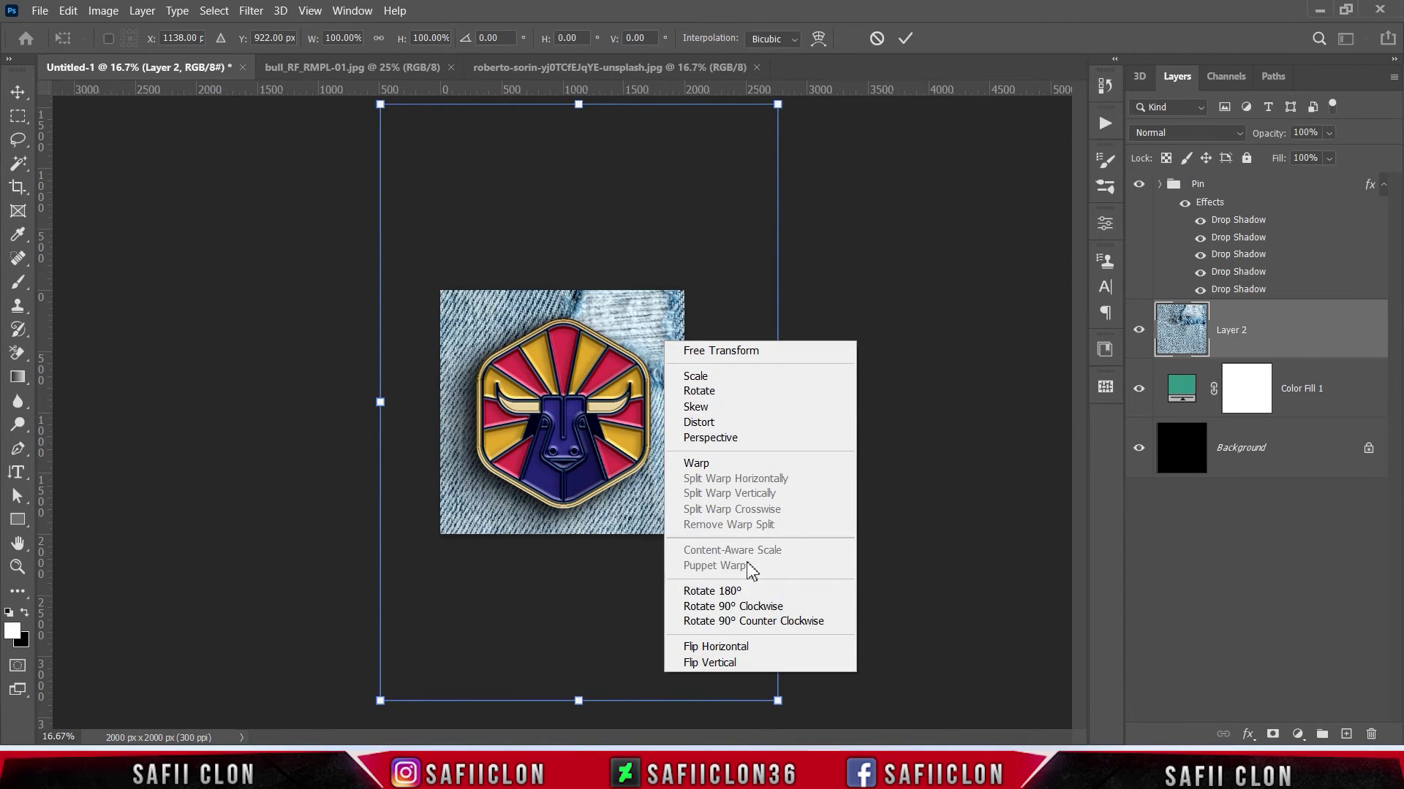
{"action": "left_click", "coordinate": [756, 609]}
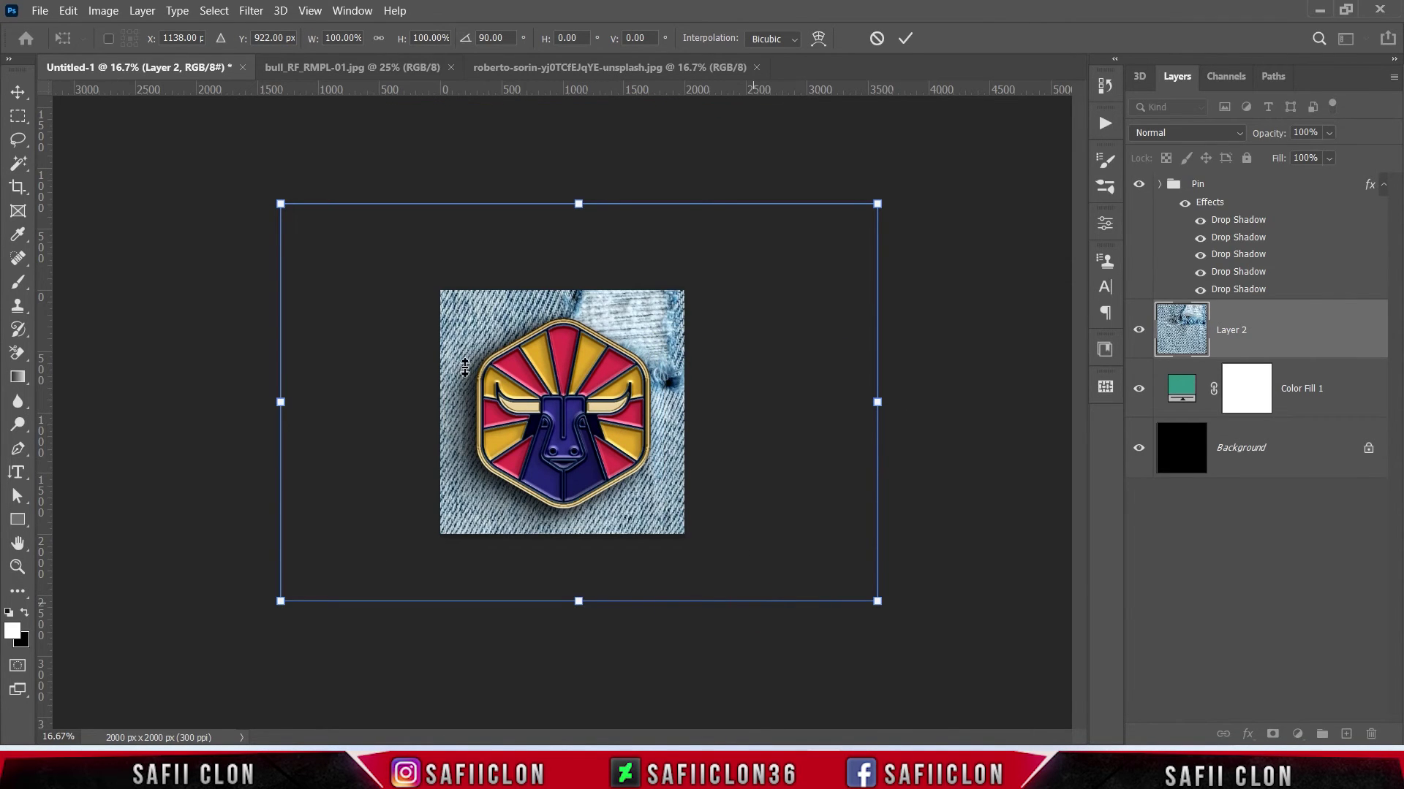
Scale the denim layer to about 71%, position it to cover the whole canvas behind the pin, and commit the transform.
{"action": "left_click_drag", "start_coordinate": [282, 206], "coordinate": [371, 264]}
{"action": "left_click_drag", "start_coordinate": [623, 457], "coordinate": [683, 470]}
{"action": "key", "text": "ctrl+plus"}
{"action": "mouse_move", "coordinate": [996, 639]}
{"action": "left_mouse_down"}
{"action": "mouse_move", "coordinate": [953, 608]}
{"action": "mouse_move", "coordinate": [980, 638]}
{"action": "left_mouse_up"}
{"action": "left_click_drag", "start_coordinate": [686, 557], "coordinate": [711, 572]}
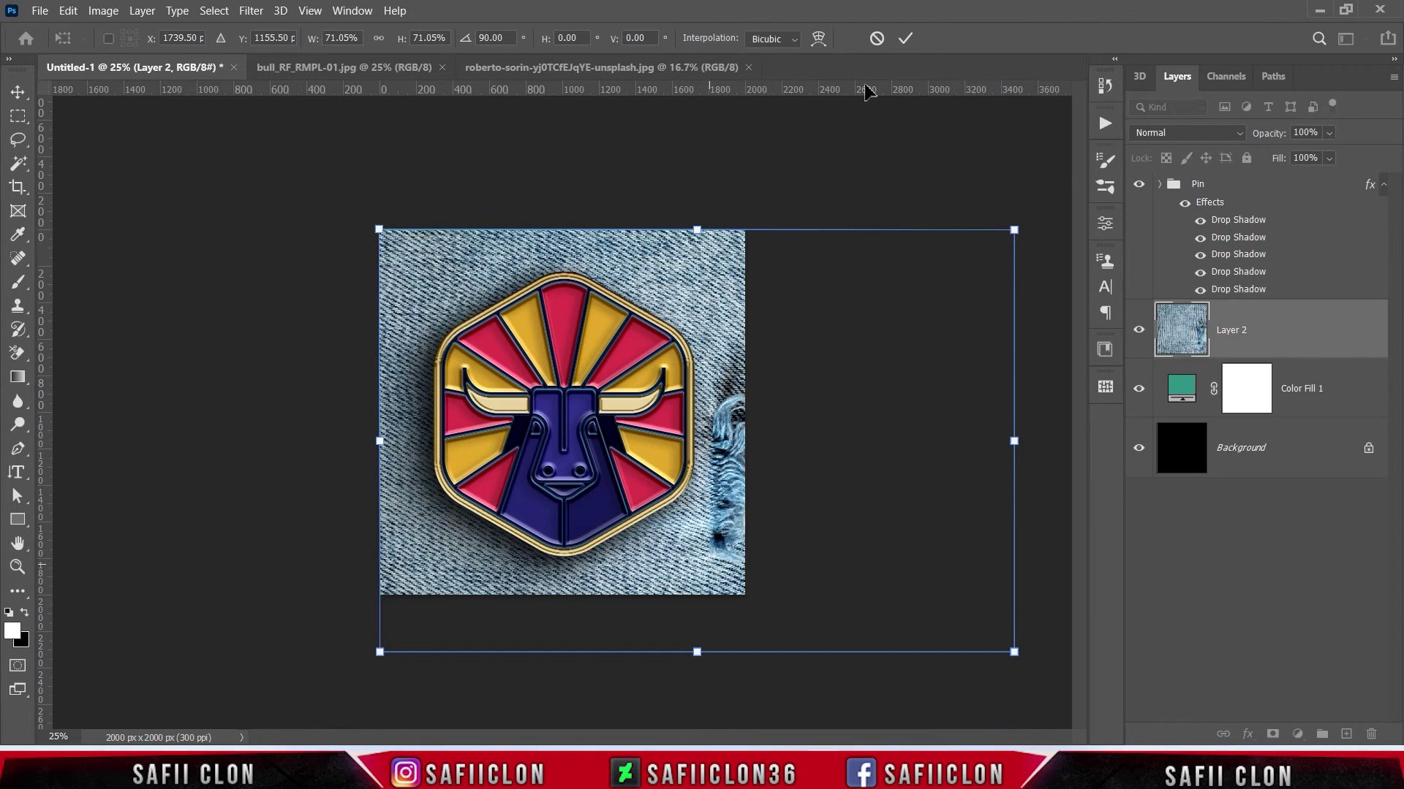
{"action": "left_click", "coordinate": [904, 39]}
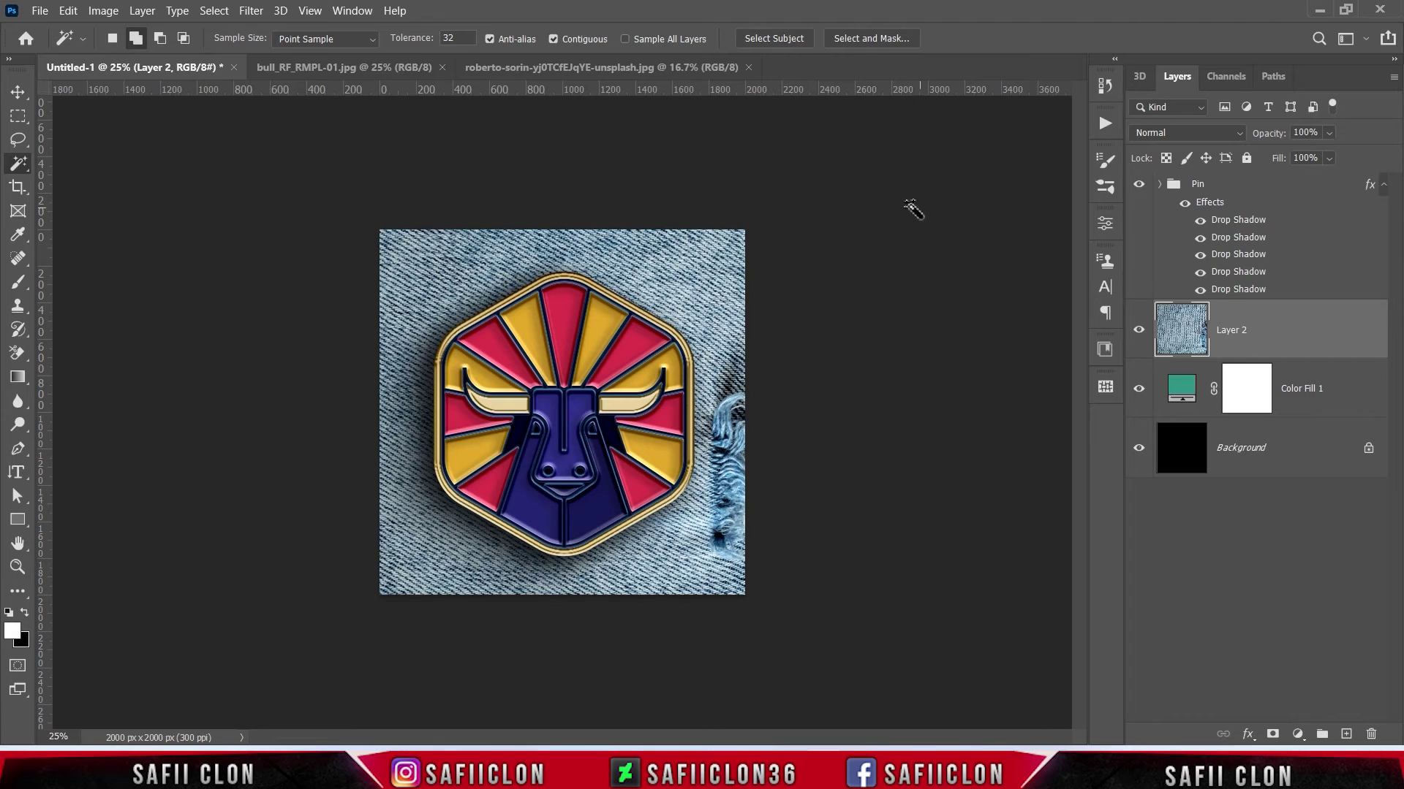
Add a solid color fill layer with color 3882bb directly above the denim layer.
{"action": "left_click", "coordinate": [1298, 734]}
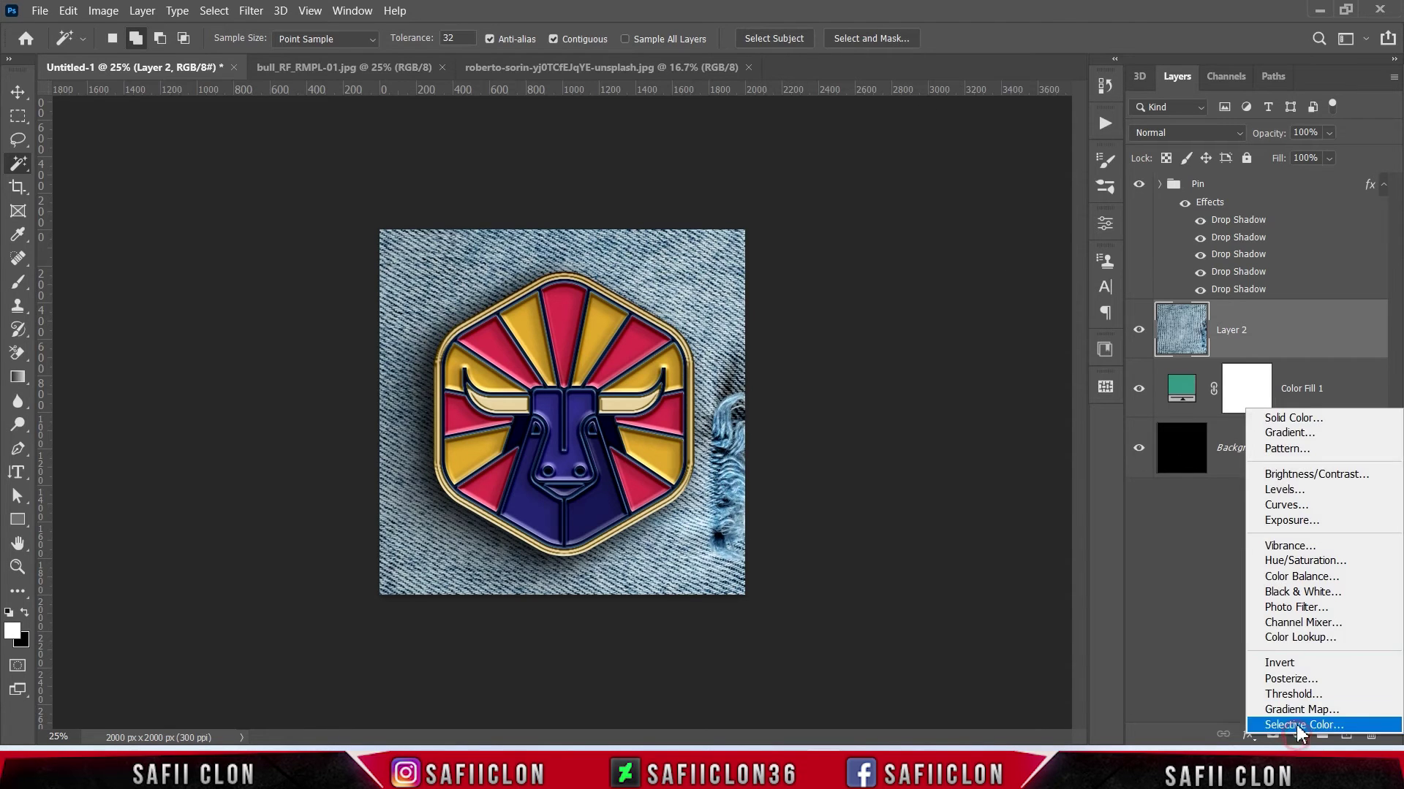
{"action": "left_click", "coordinate": [1309, 423]}
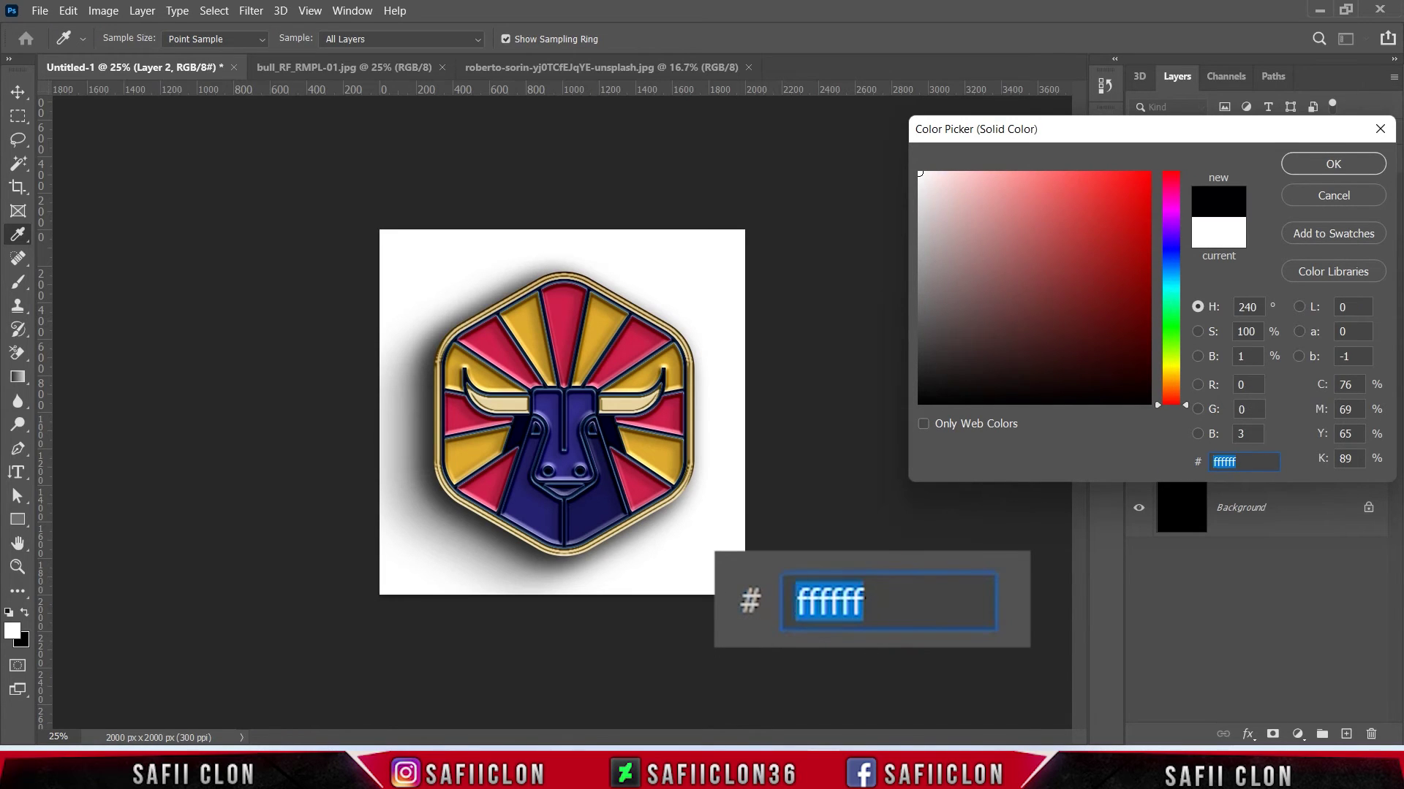
{"action": "type", "text": "3882bb"}
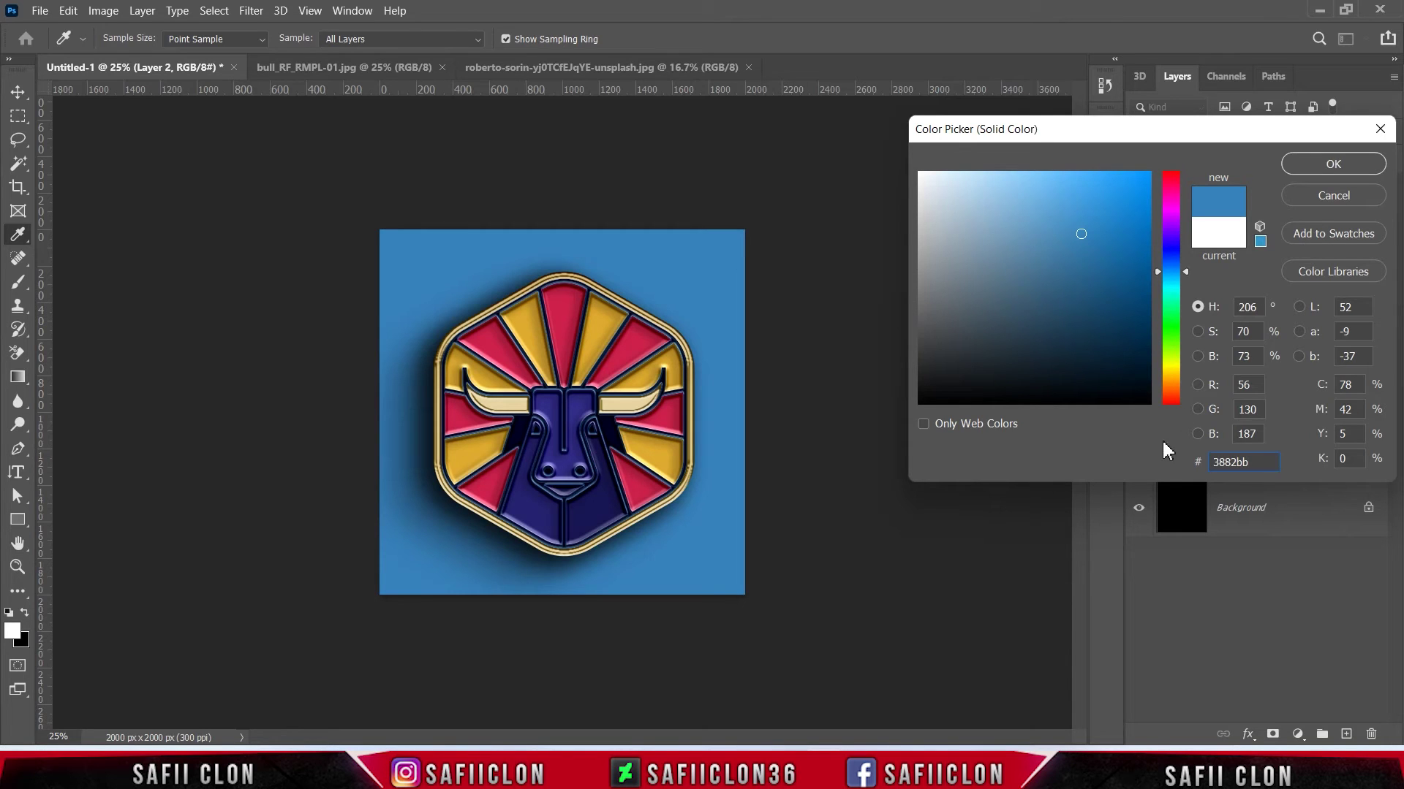
{"action": "left_click", "coordinate": [1334, 164]}
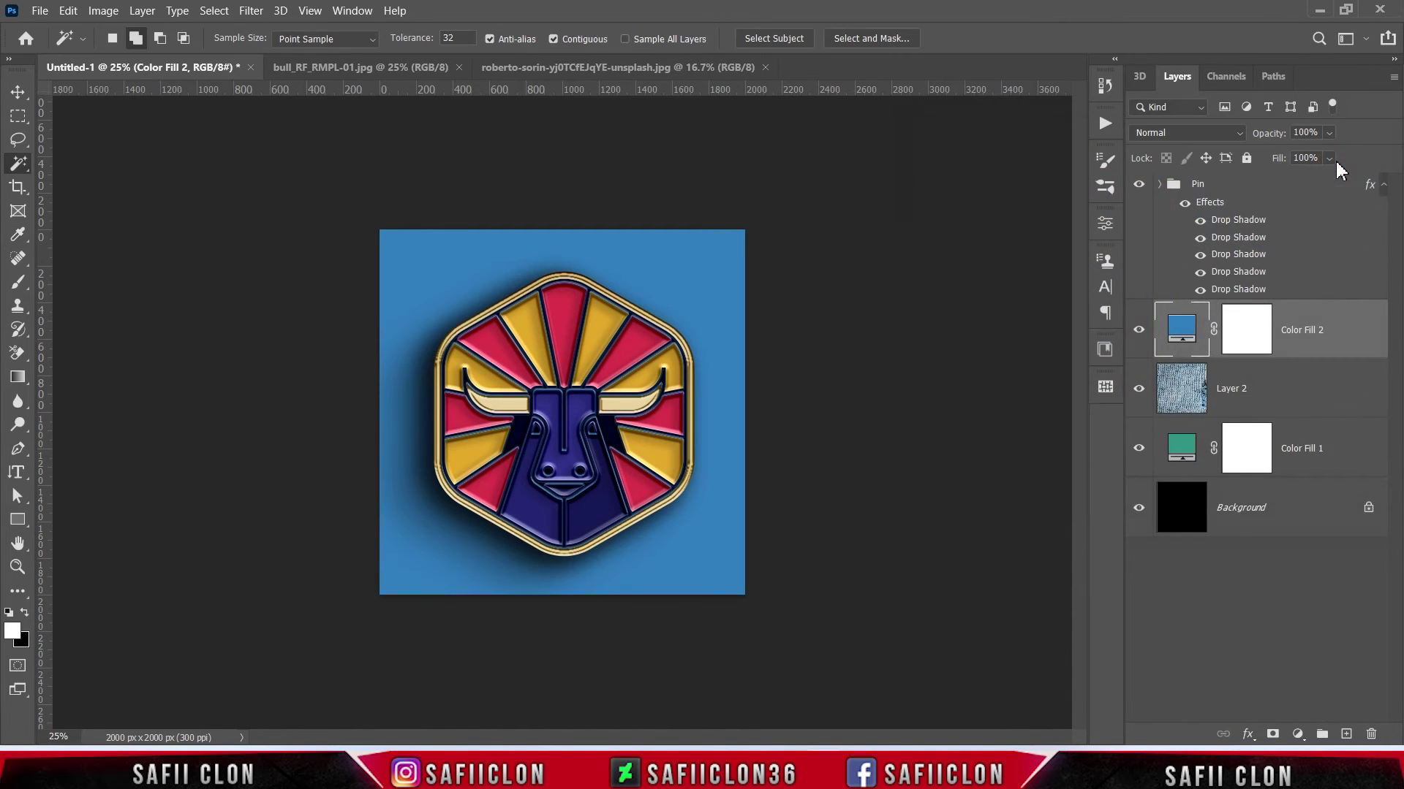
Clip the blue color fill to the denim layer and set its blend mode to Color Burn.
{"action": "right_click", "coordinate": [1311, 321]}
{"action": "left_click", "coordinate": [1291, 337]}
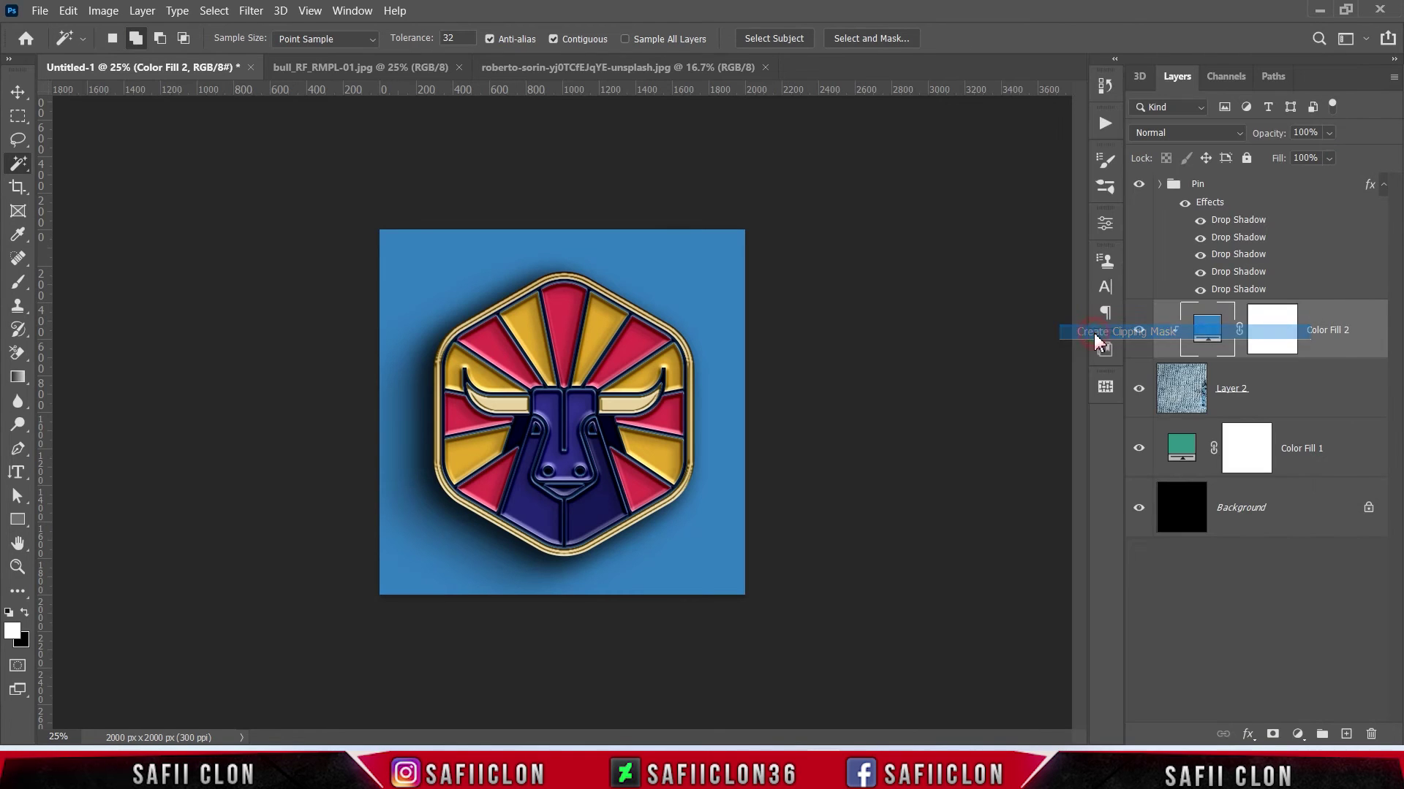
{"action": "left_click", "coordinate": [1219, 136]}
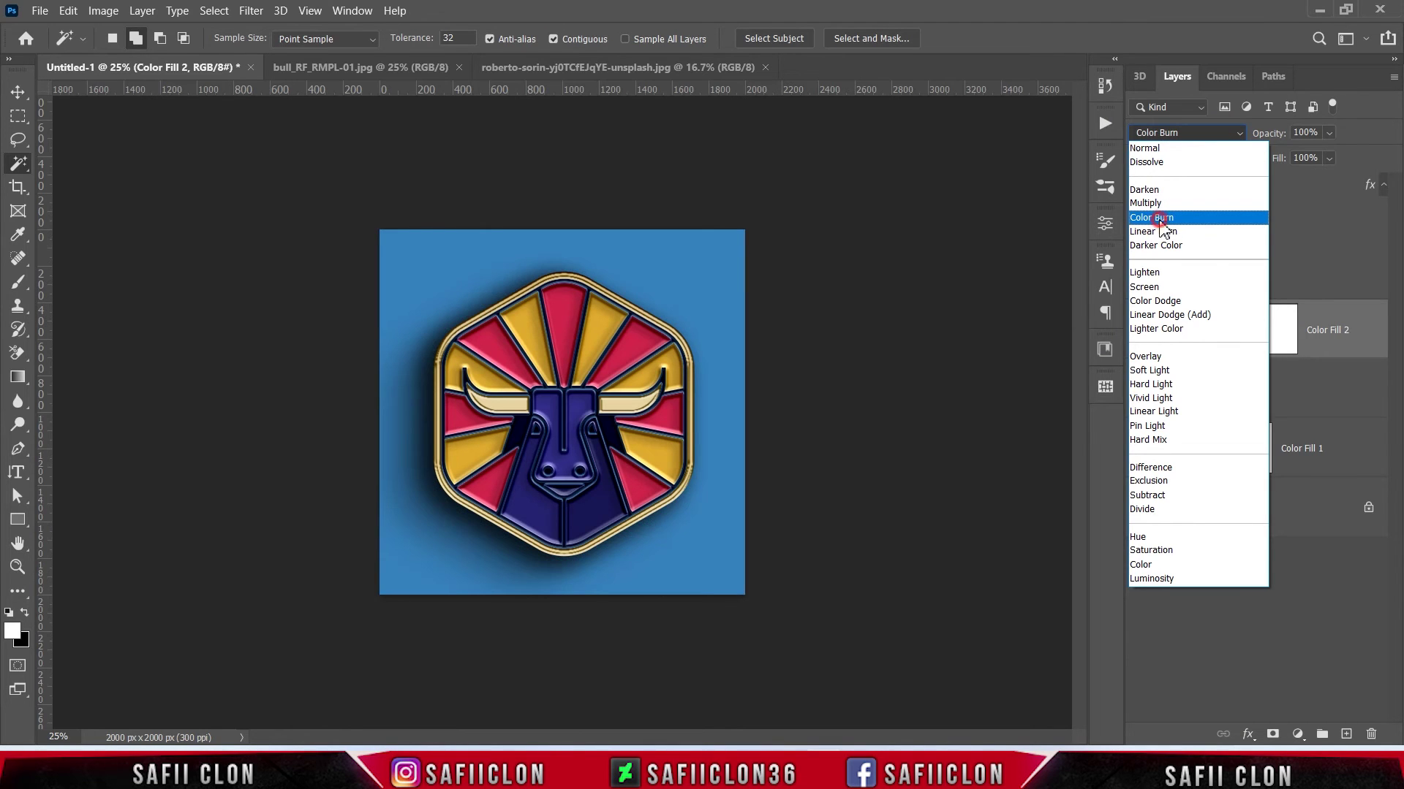
{"action": "left_click", "coordinate": [1162, 220]}
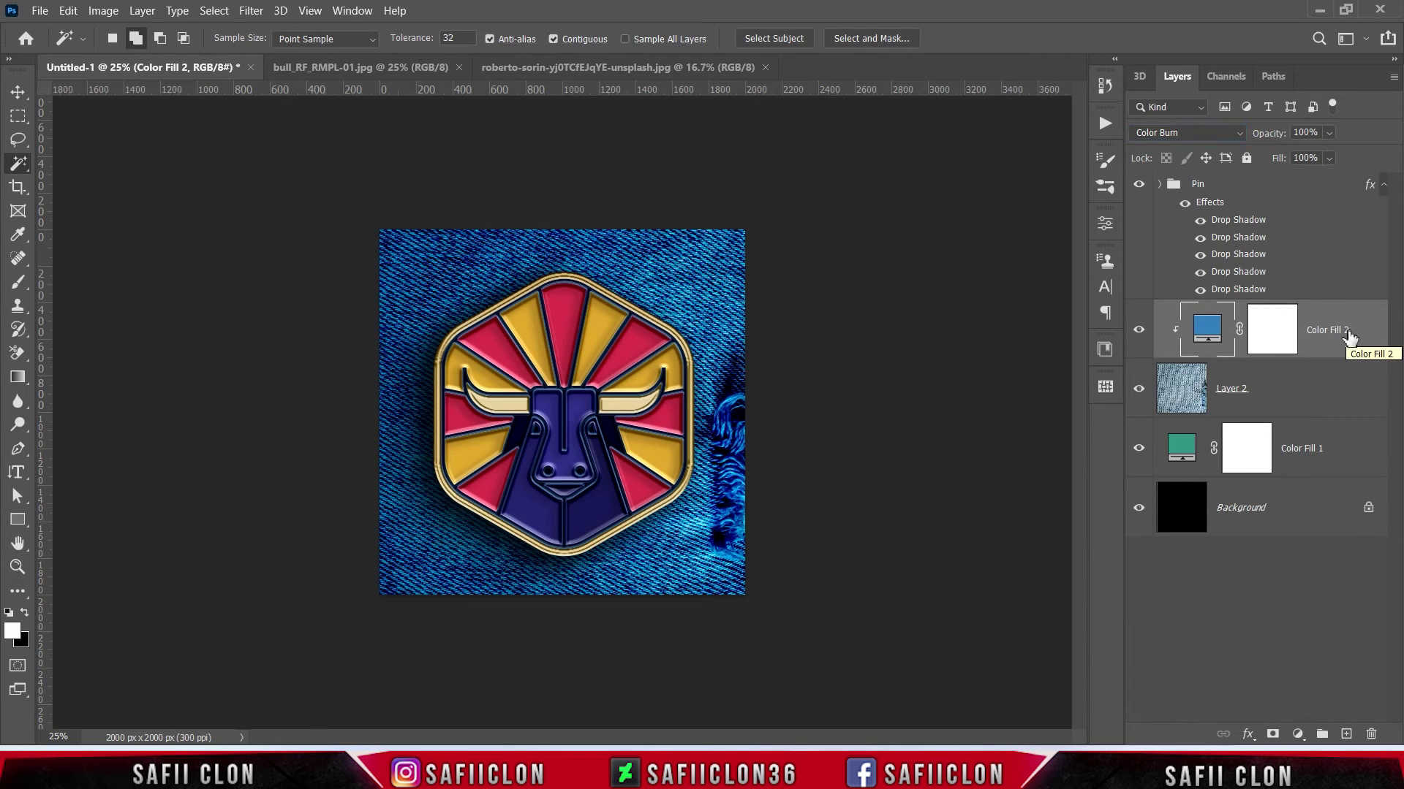
Add a Levels adjustment clipped to the denim with output black level 33, and toggle its visibility to compare the result.
{"action": "left_click", "coordinate": [1298, 735]}
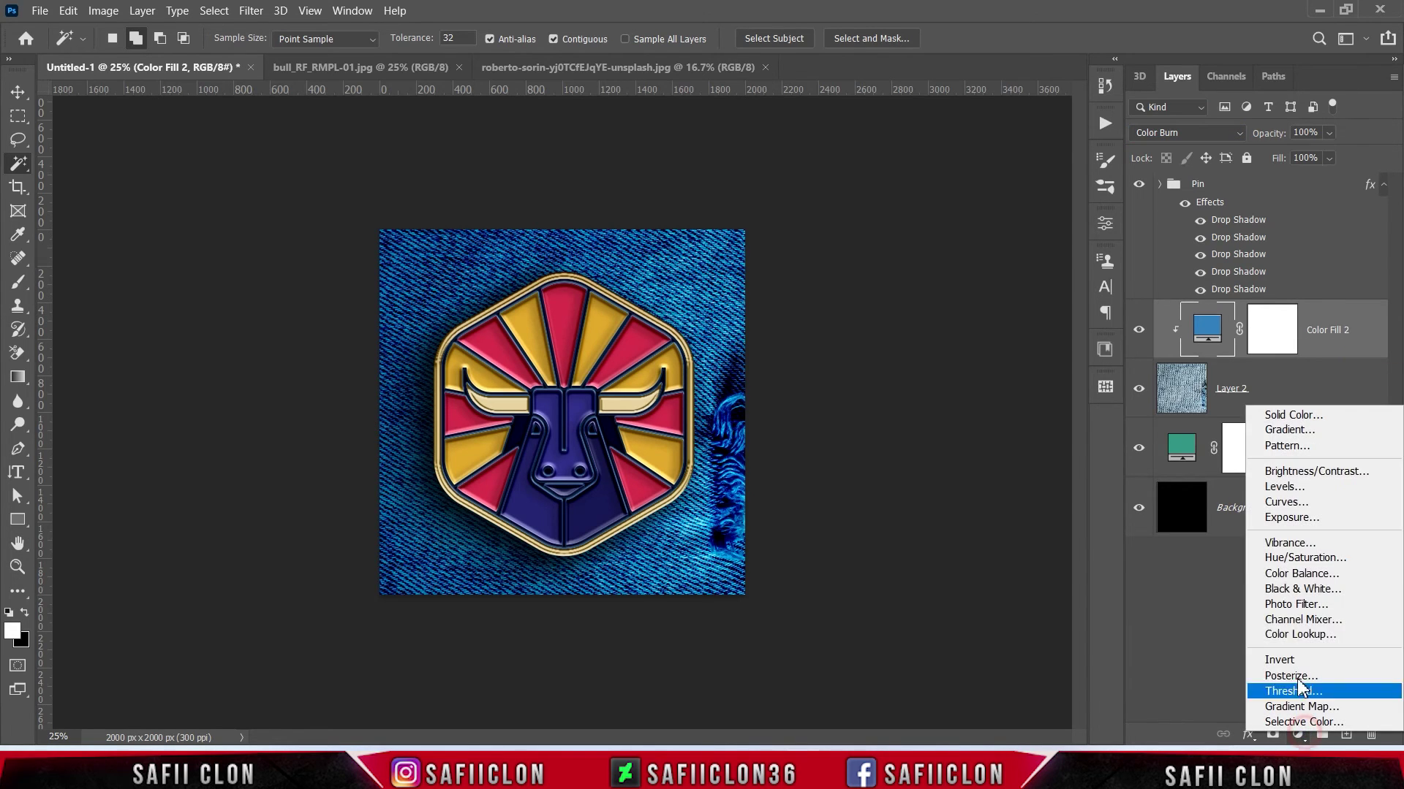
{"action": "left_click", "coordinate": [1288, 487]}
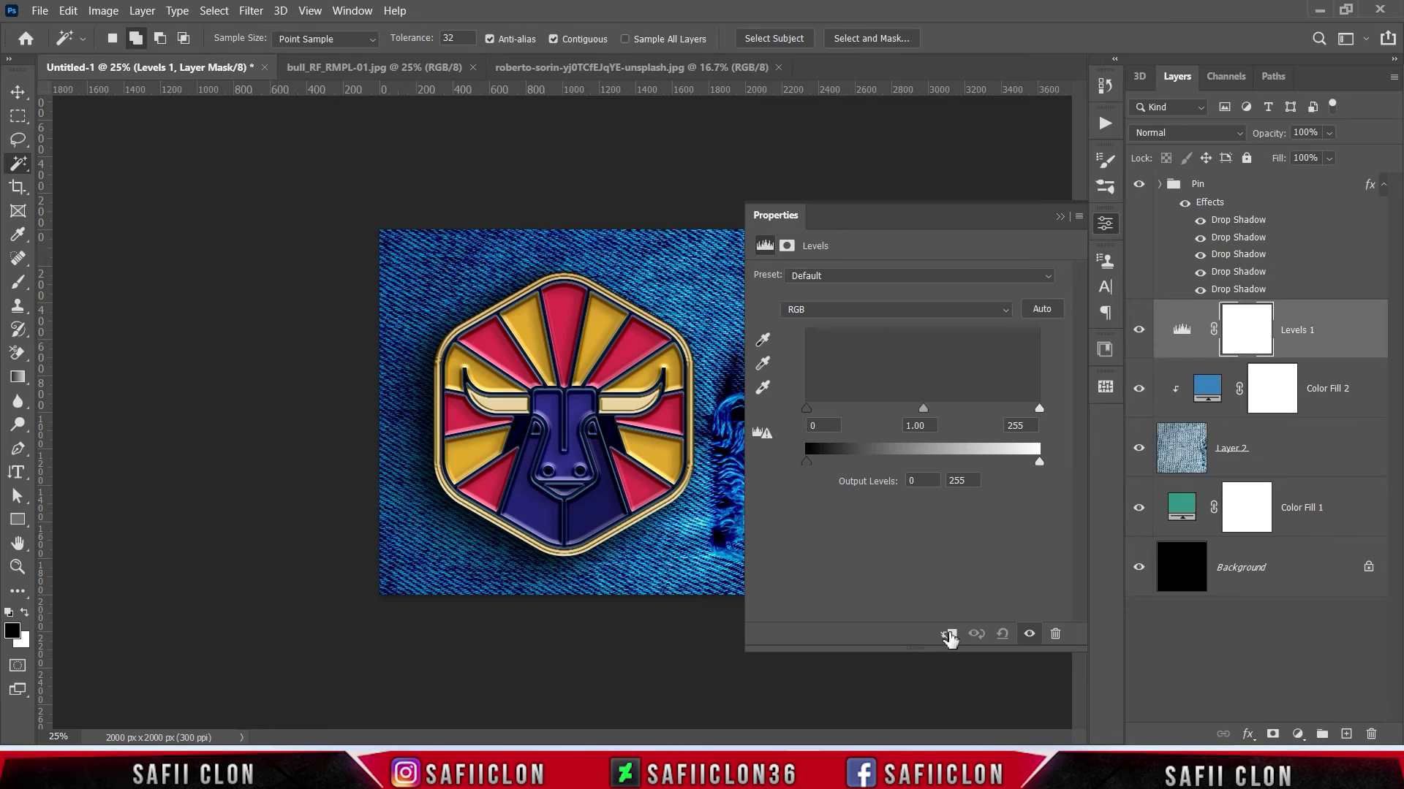
{"action": "left_click", "coordinate": [949, 635]}
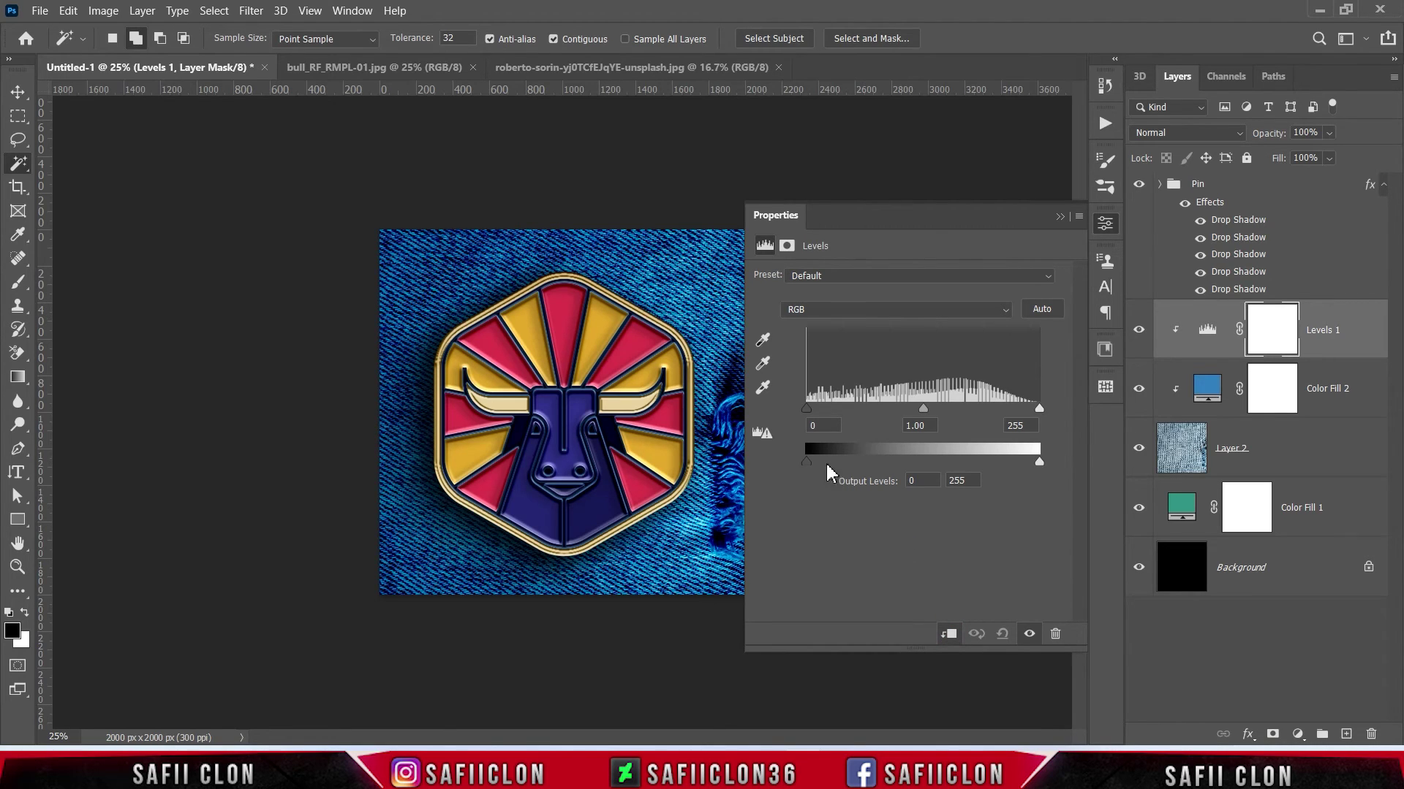
{"action": "left_click_drag", "start_coordinate": [809, 462], "coordinate": [834, 468]}
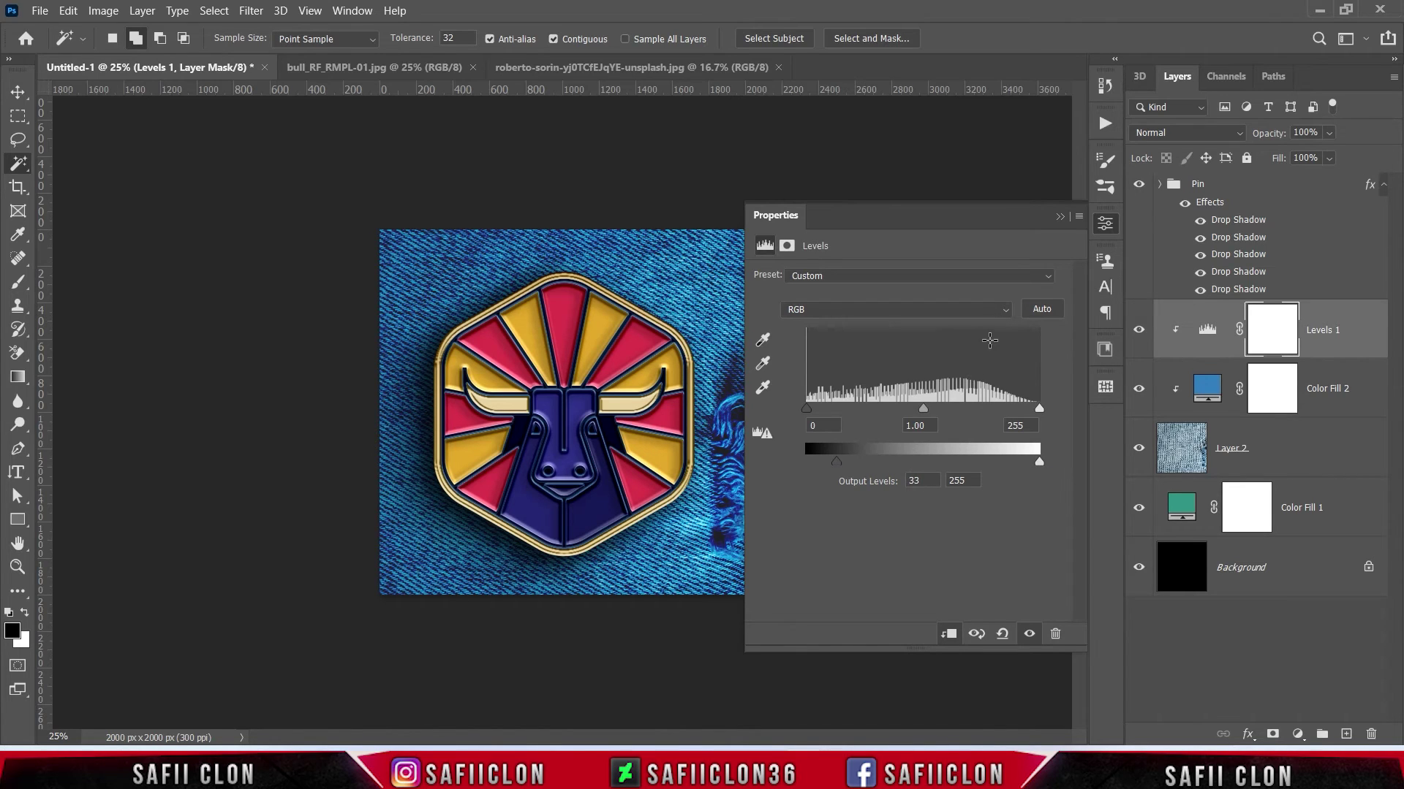
{"action": "left_click", "coordinate": [1059, 217]}
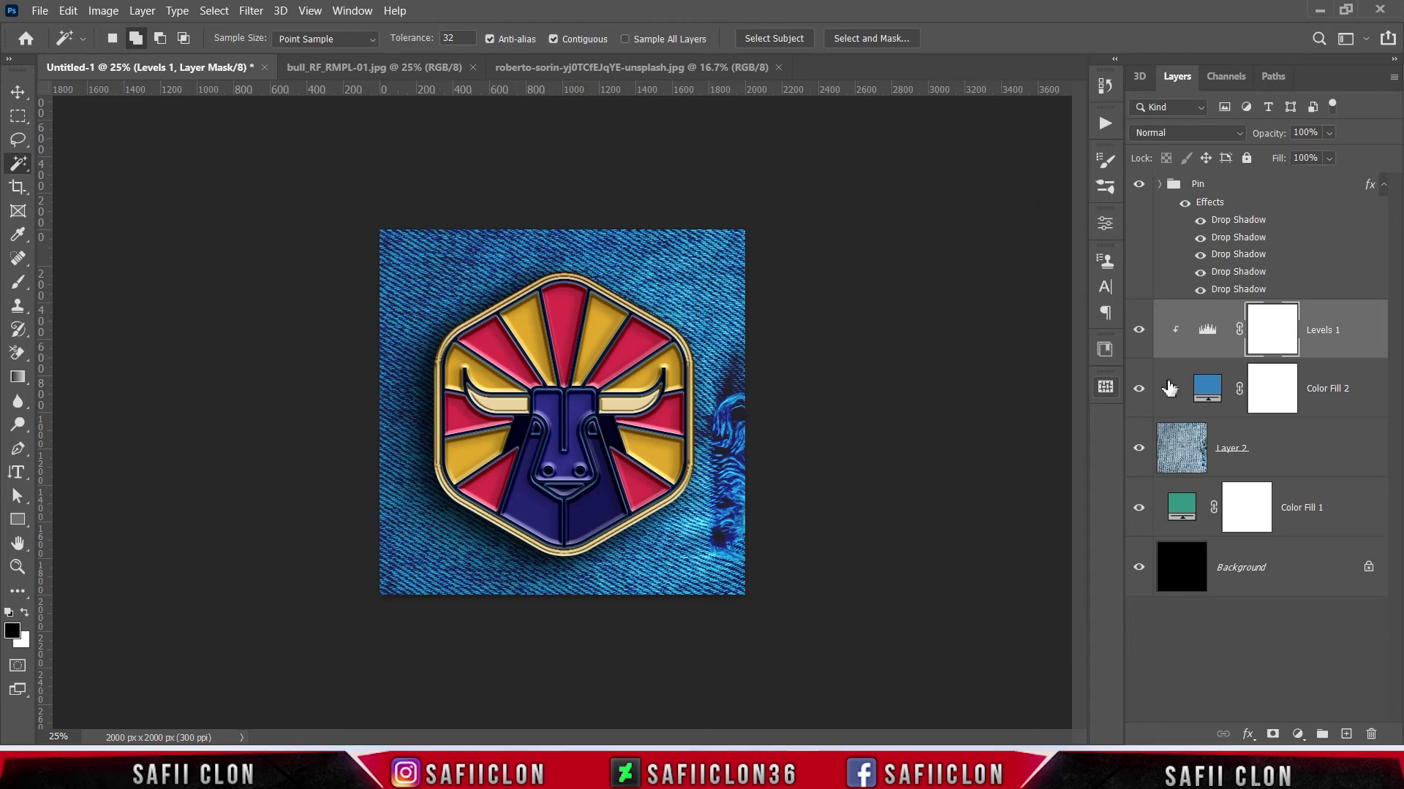
{"action": "left_click", "coordinate": [1140, 334]}
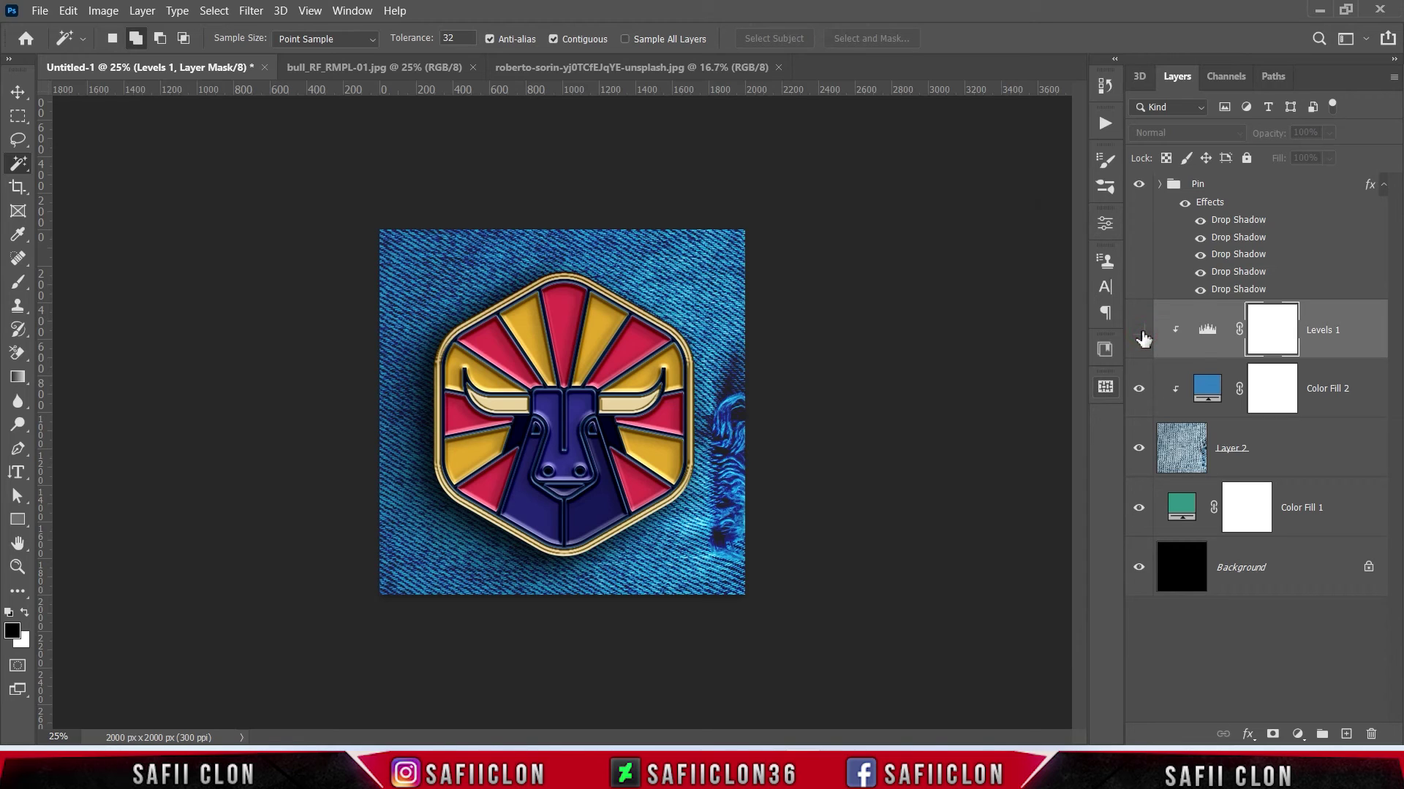
{"action": "left_click", "coordinate": [1141, 333]}
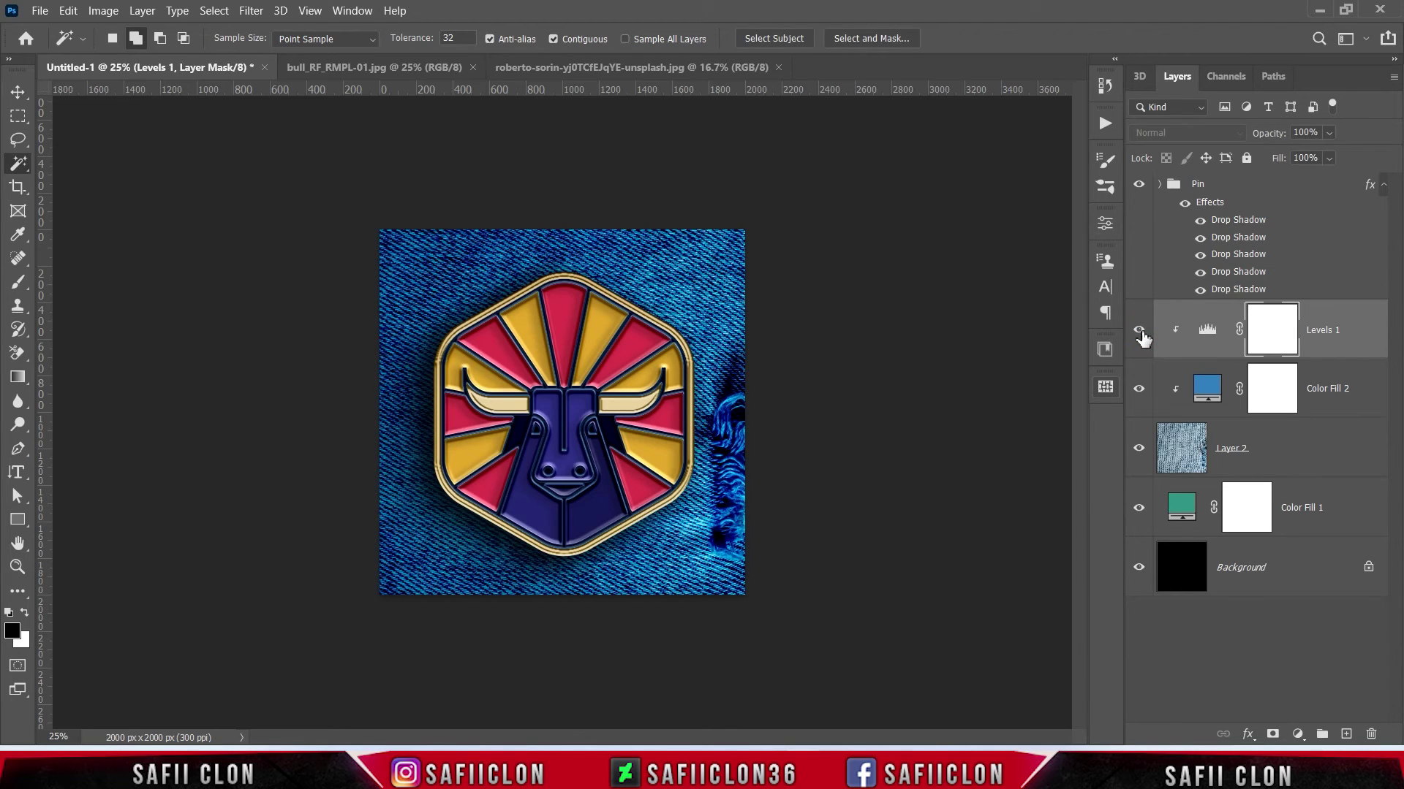
{"action": "left_click", "coordinate": [1141, 333]}
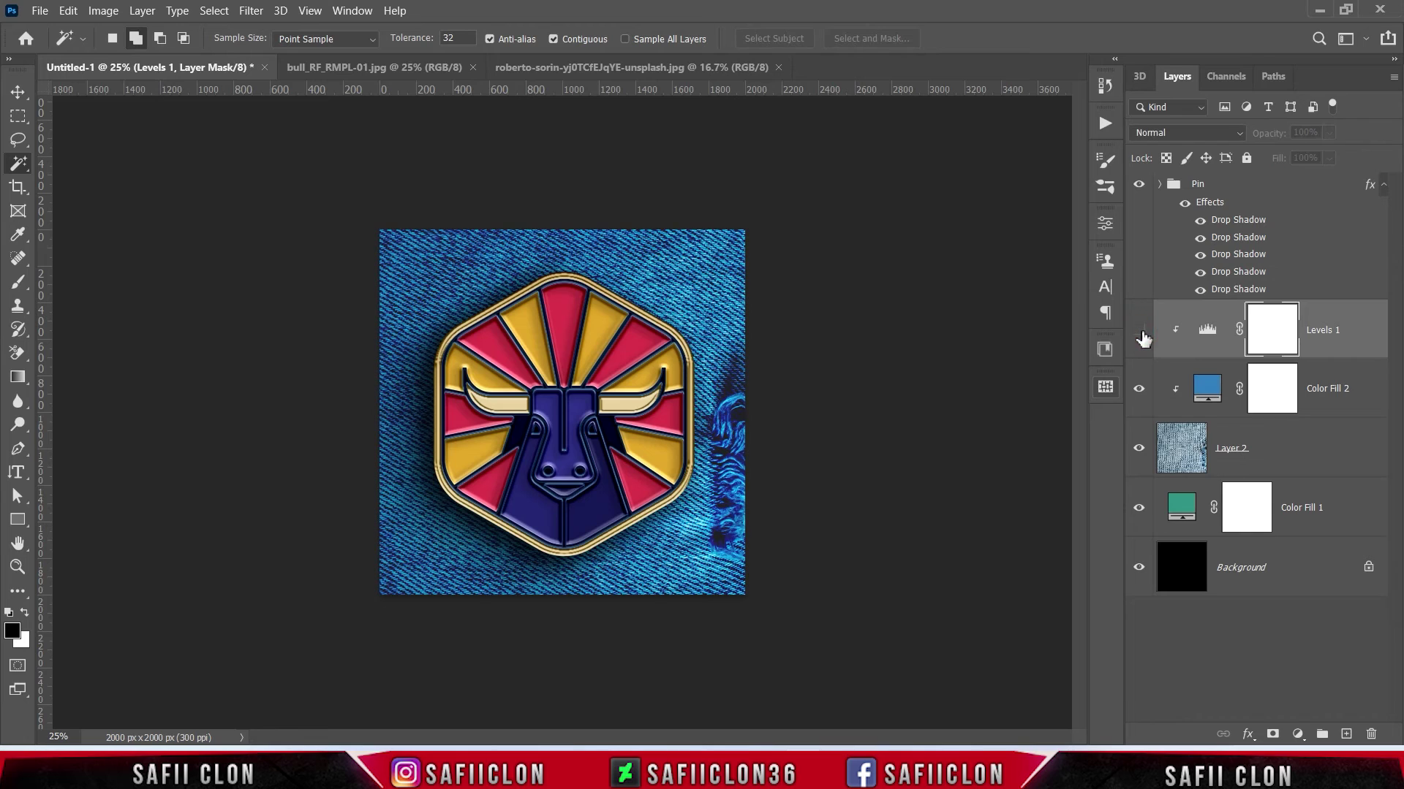
{"action": "left_click", "coordinate": [1140, 333]}
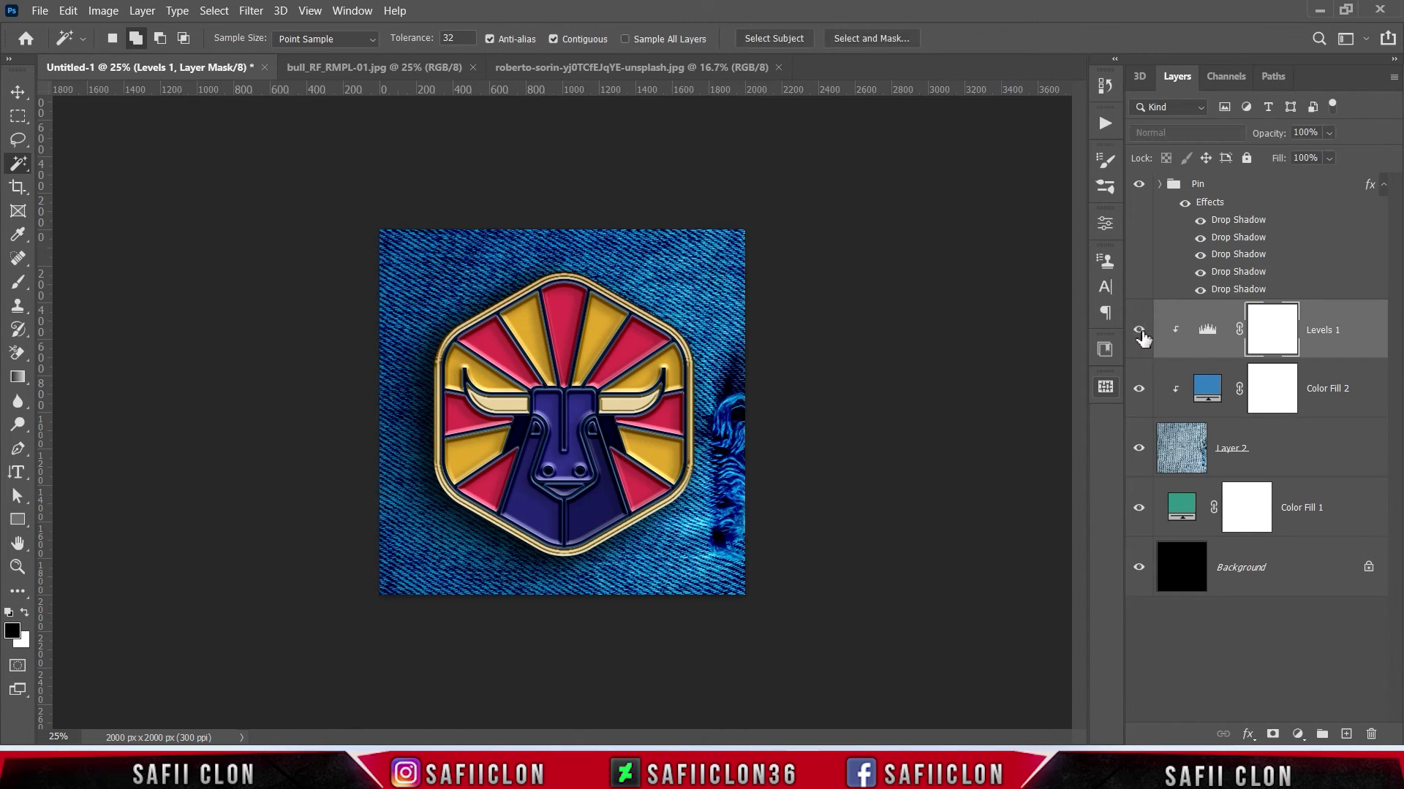
Add a Brightness/Contrast adjustment above the Pin group with brightness 66 and contrast 16, and invert its mask to black.
{"action": "left_click", "coordinate": [1268, 192]}
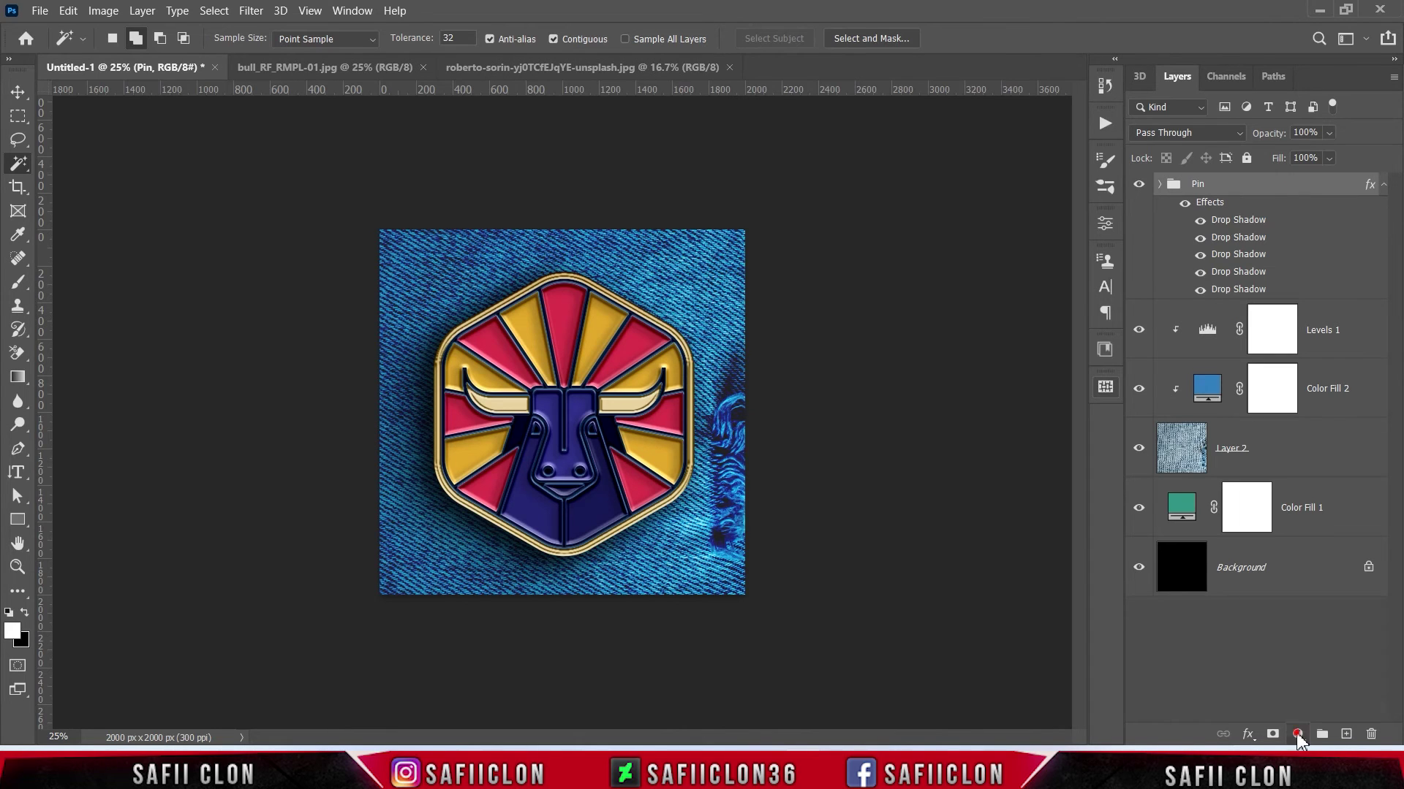
{"action": "left_click", "coordinate": [1298, 734]}
{"action": "left_click", "coordinate": [1282, 471]}
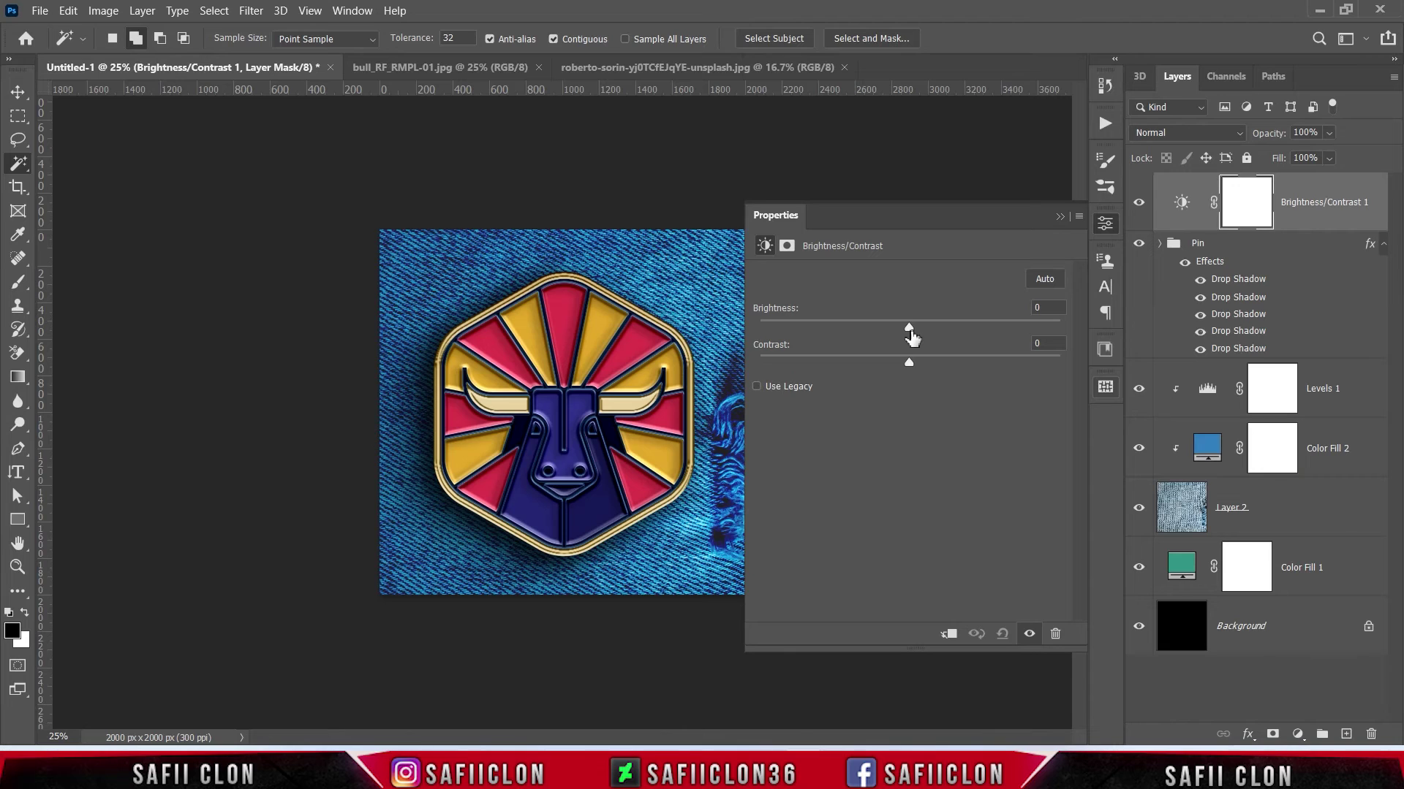
{"action": "left_click_drag", "start_coordinate": [911, 330], "coordinate": [977, 334]}
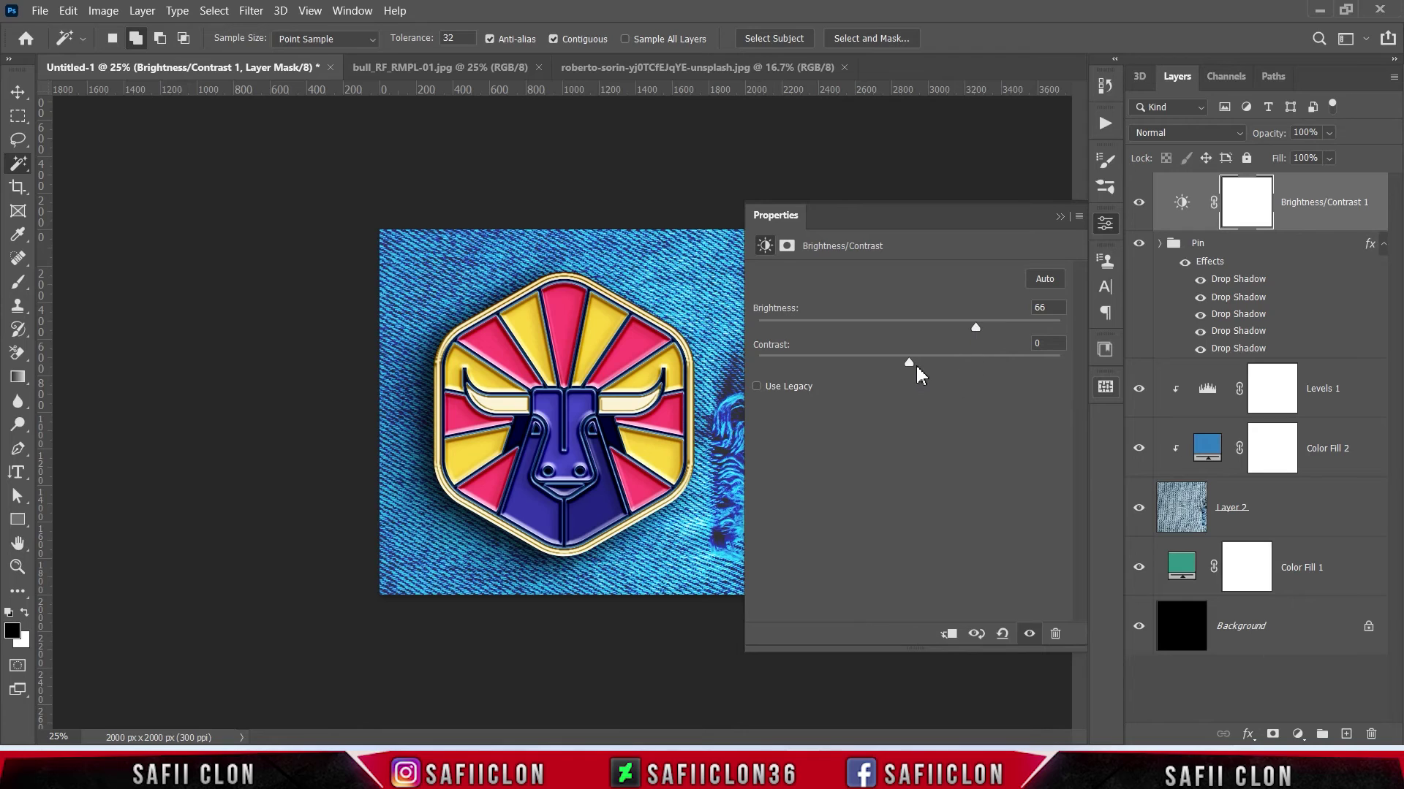
{"action": "left_click_drag", "start_coordinate": [910, 363], "coordinate": [920, 364]}
{"action": "left_click", "coordinate": [1059, 218]}
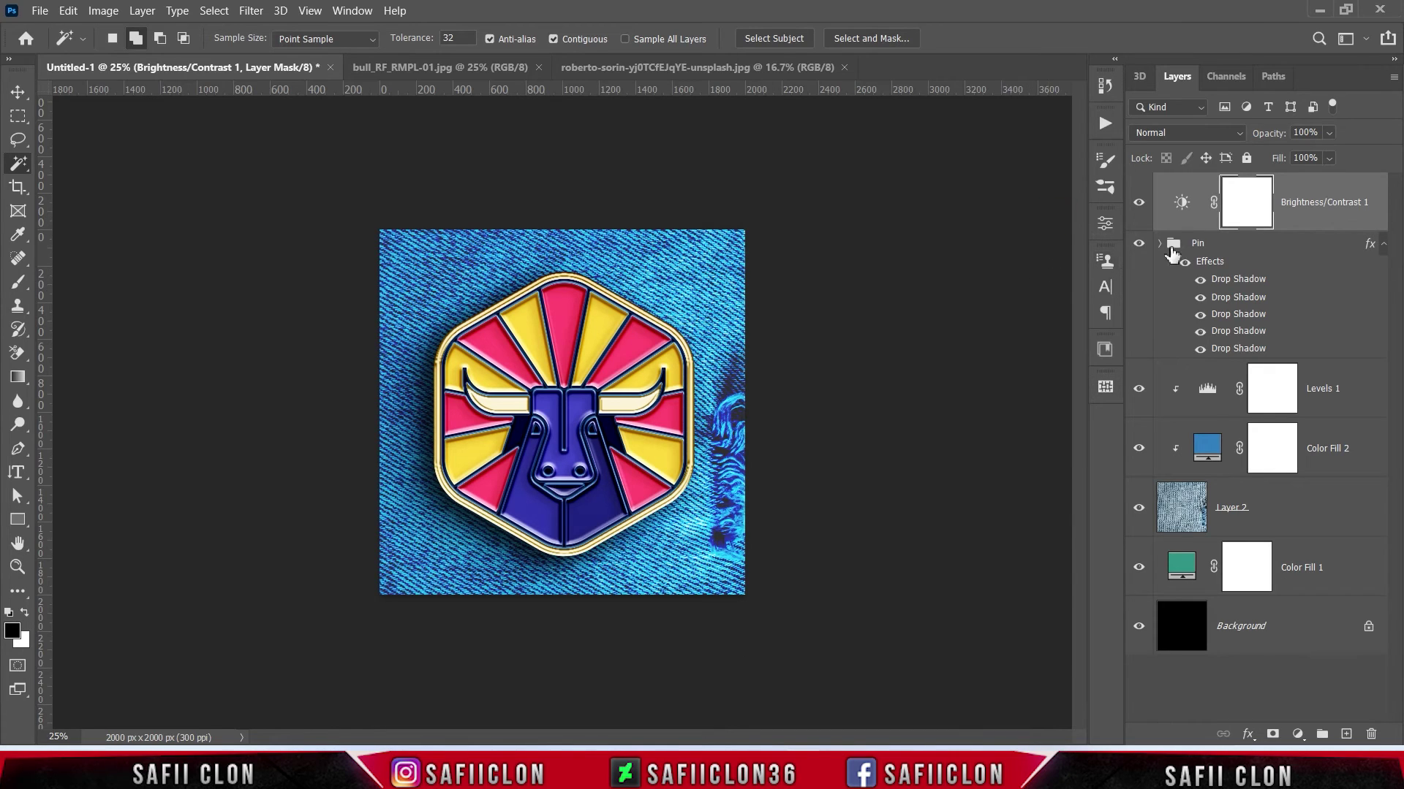
{"action": "key", "text": "ctrl+i"}
{"action": "left_click_drag", "start_coordinate": [1242, 202], "coordinate": [1247, 204]}
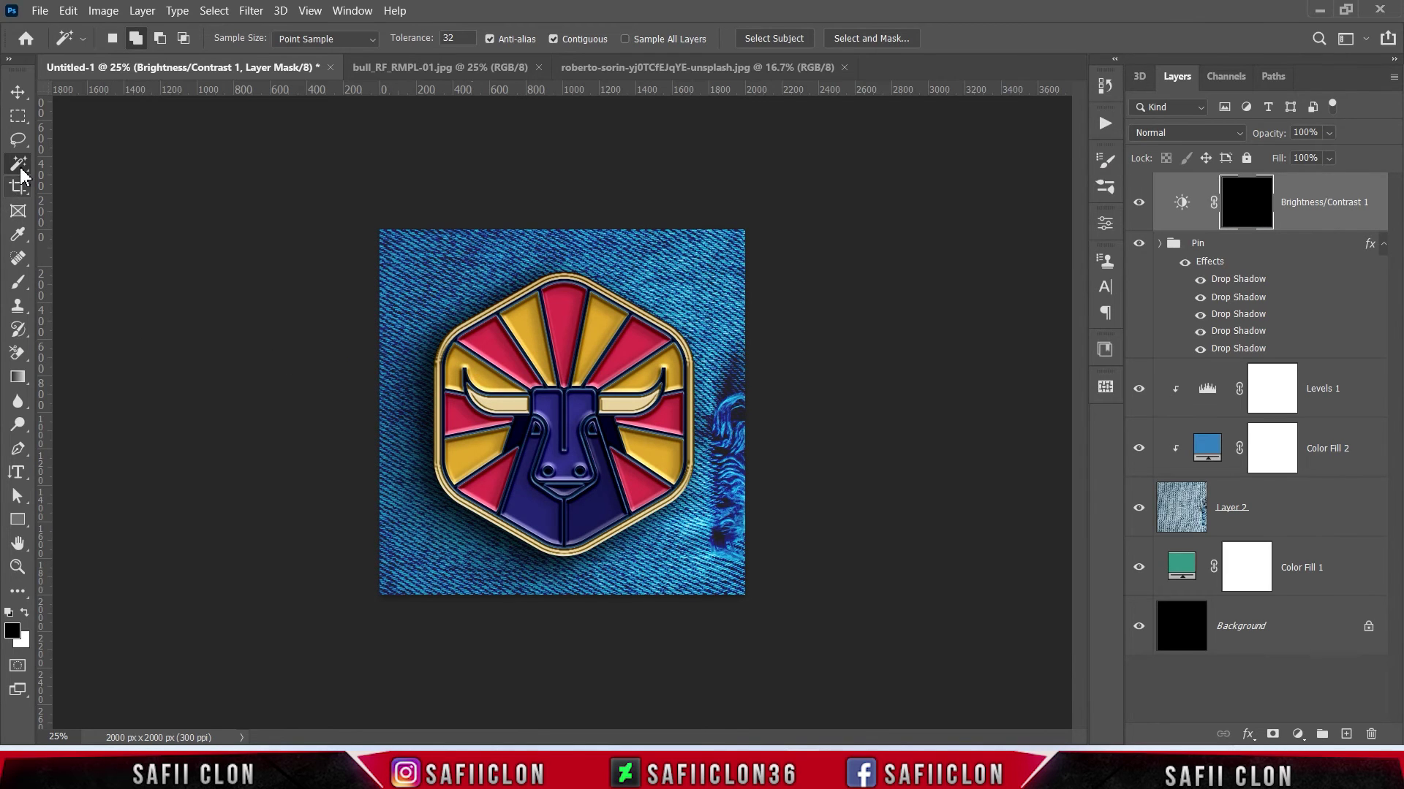
Draw two white foreground-to-transparent radial gradients on the Brightness/Contrast mask, from outside the canvas's upper-right corner toward the pin's lower part, and compare the effect.
{"action": "left_click_drag", "start_coordinate": [20, 388], "coordinate": [100, 377]}
{"action": "left_click", "coordinate": [174, 39]}
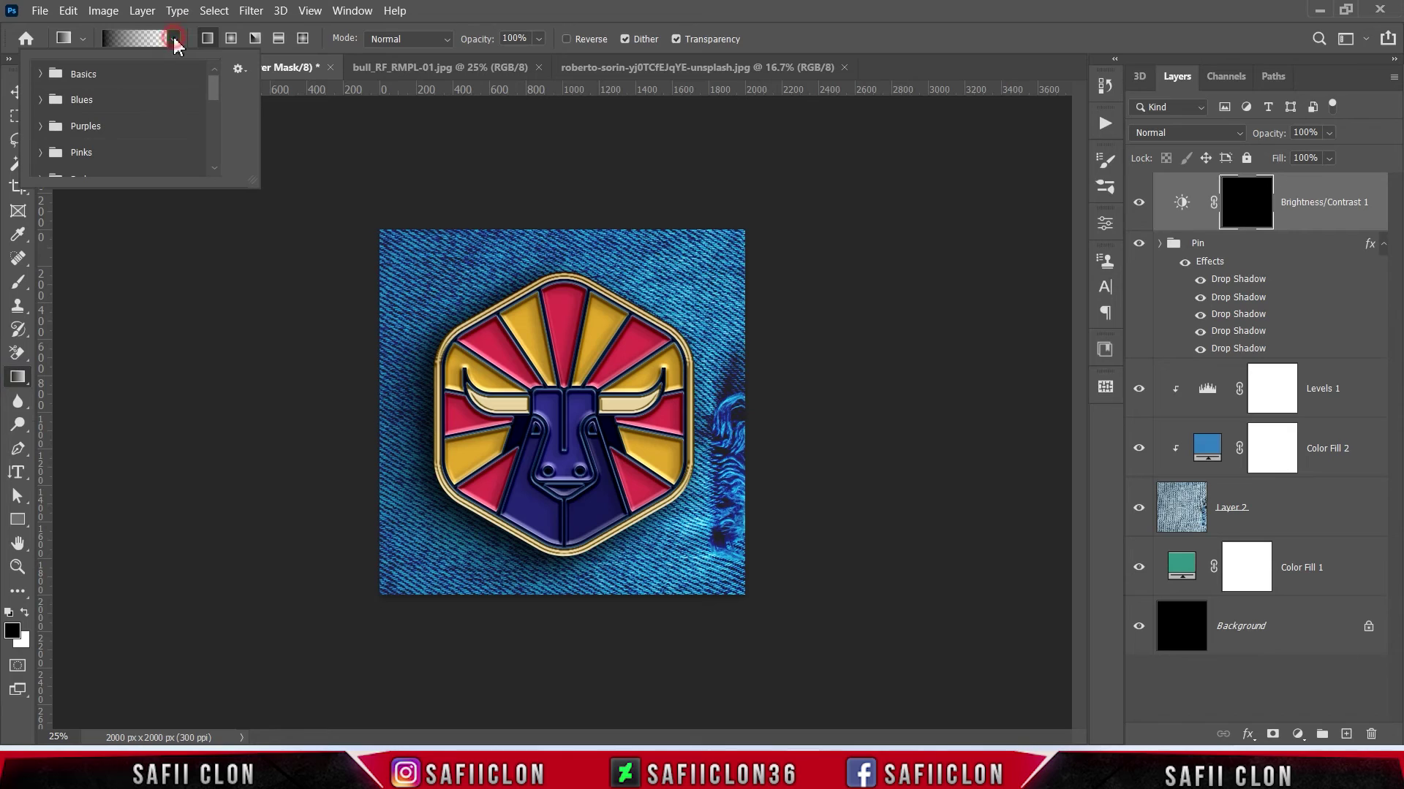
{"action": "left_click", "coordinate": [41, 73]}
{"action": "left_click", "coordinate": [91, 108]}
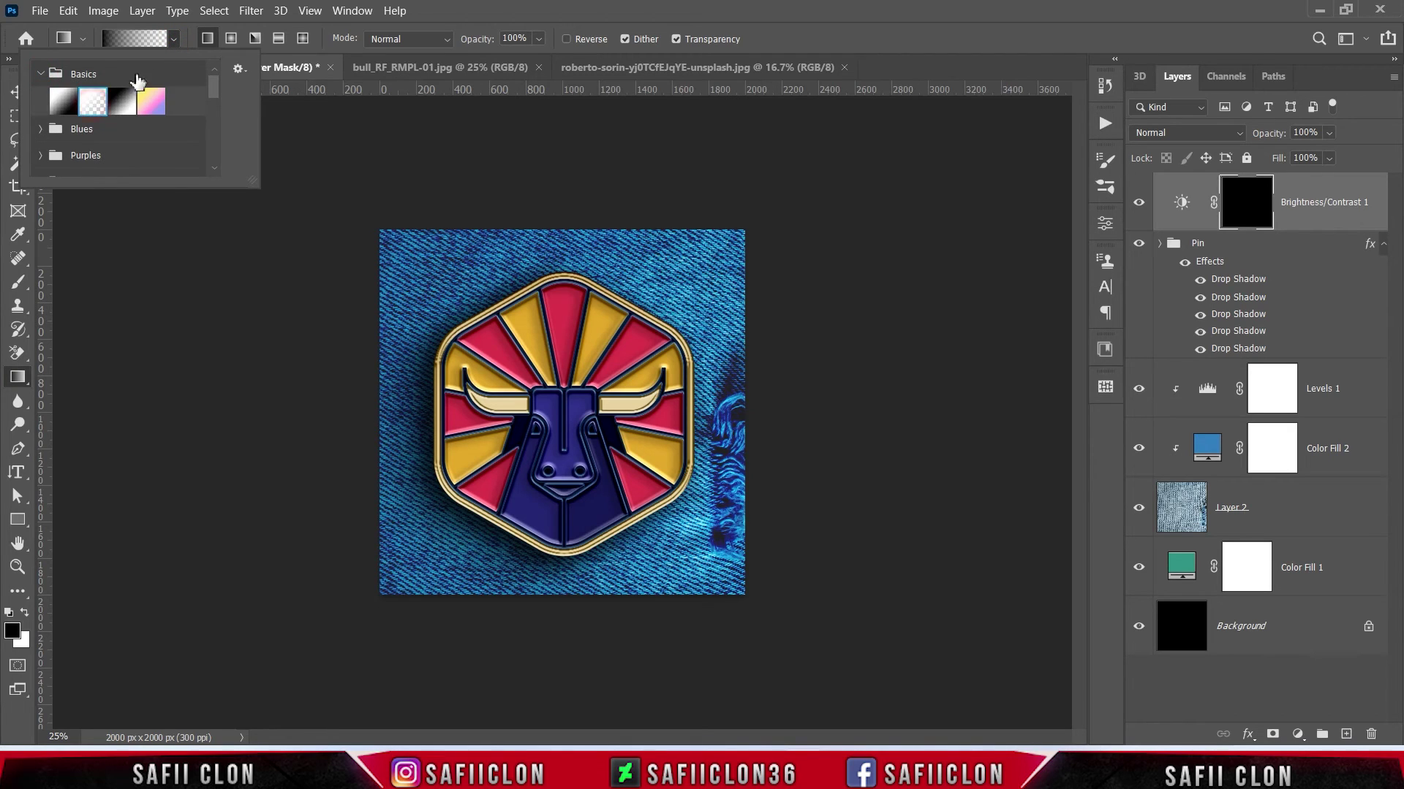
{"action": "left_click", "coordinate": [174, 40]}
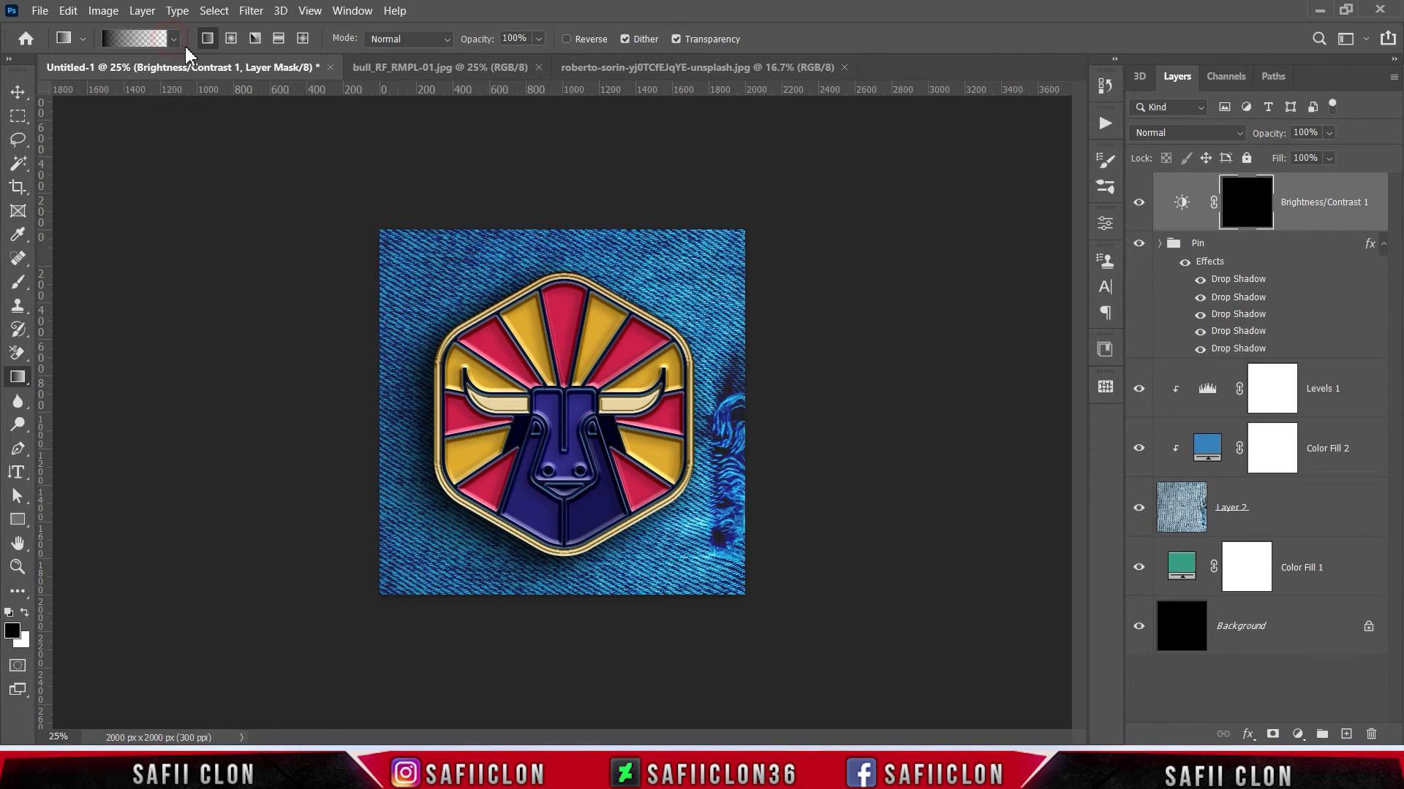
{"action": "left_click", "coordinate": [234, 39]}
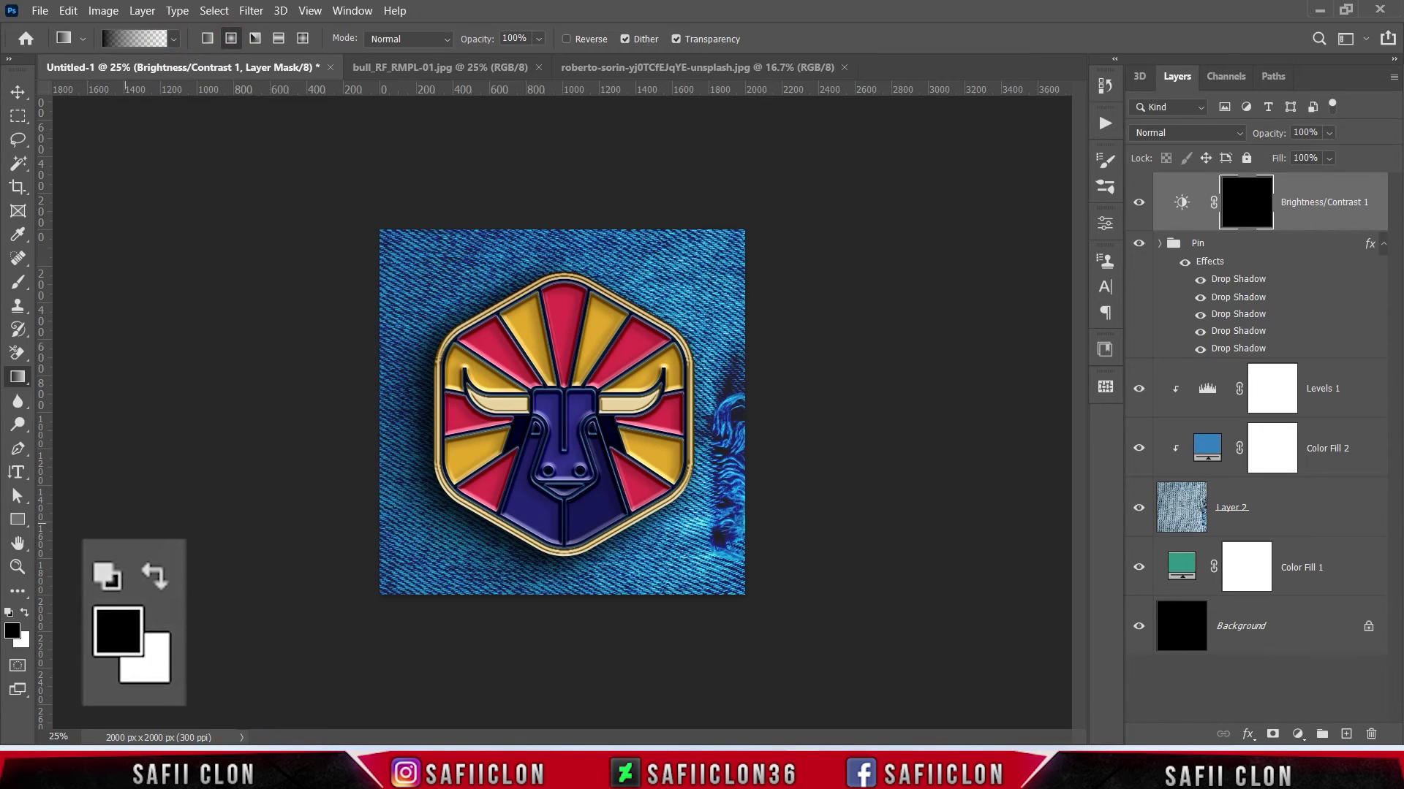
{"action": "left_click", "coordinate": [25, 612]}
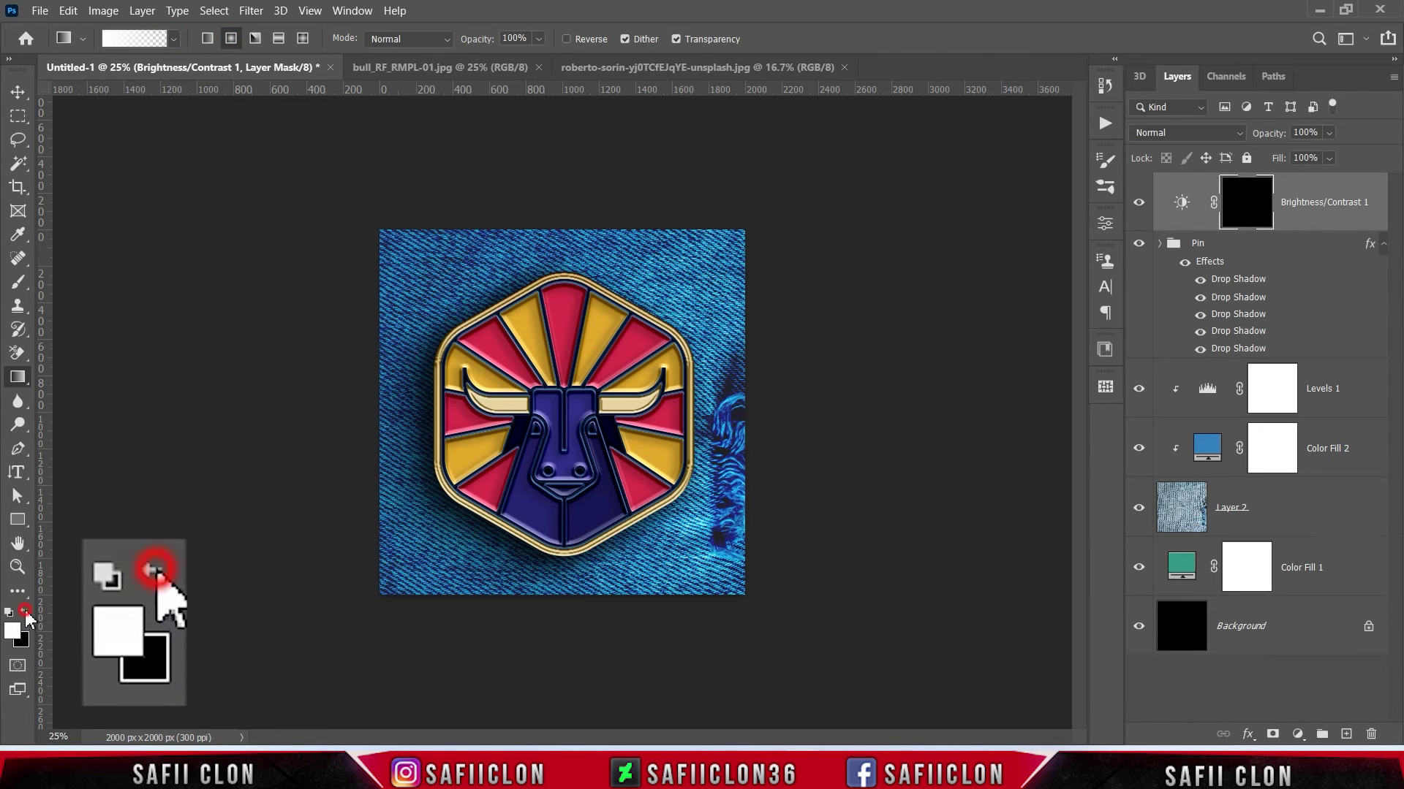
{"action": "left_click_drag", "start_coordinate": [850, 114], "coordinate": [458, 534]}
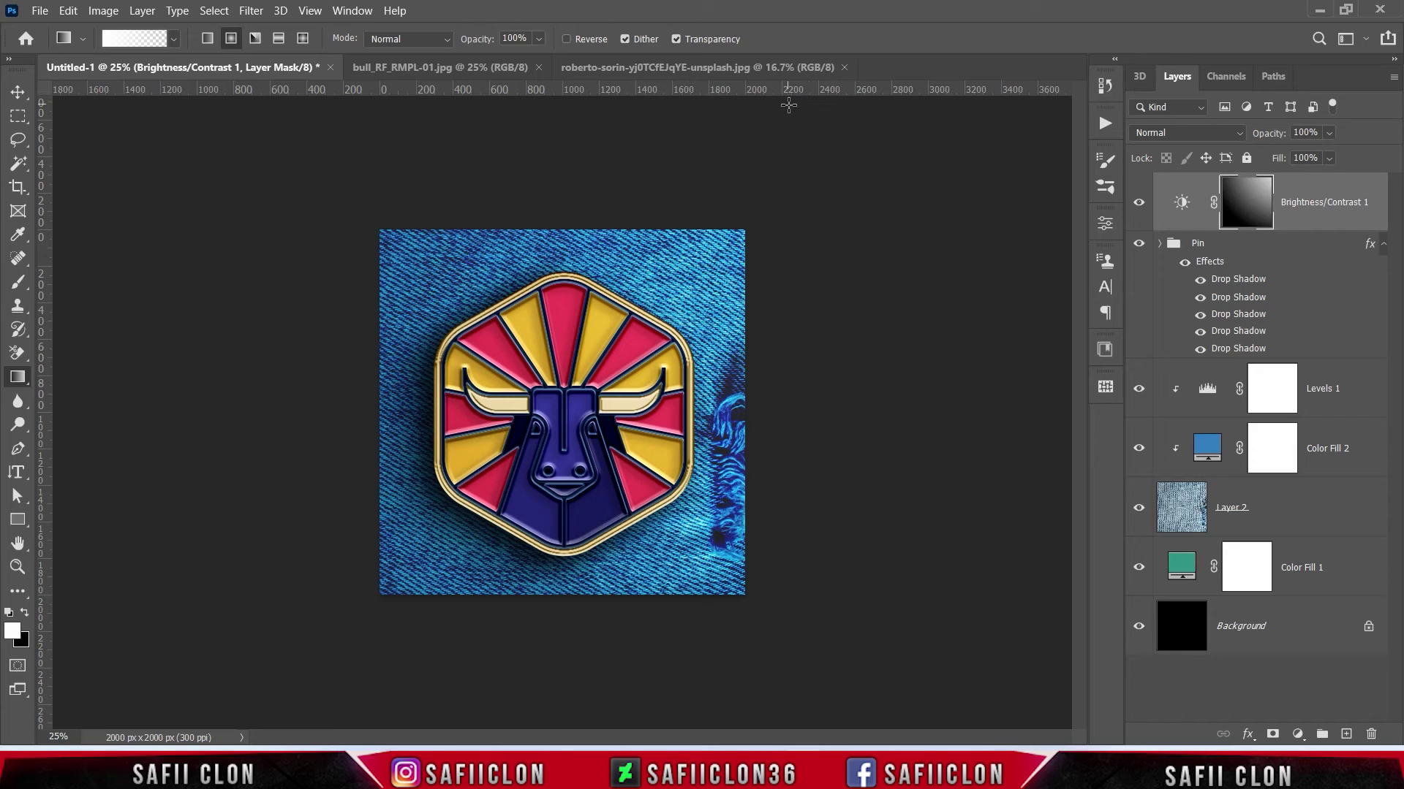
{"action": "left_click_drag", "start_coordinate": [822, 134], "coordinate": [561, 501]}
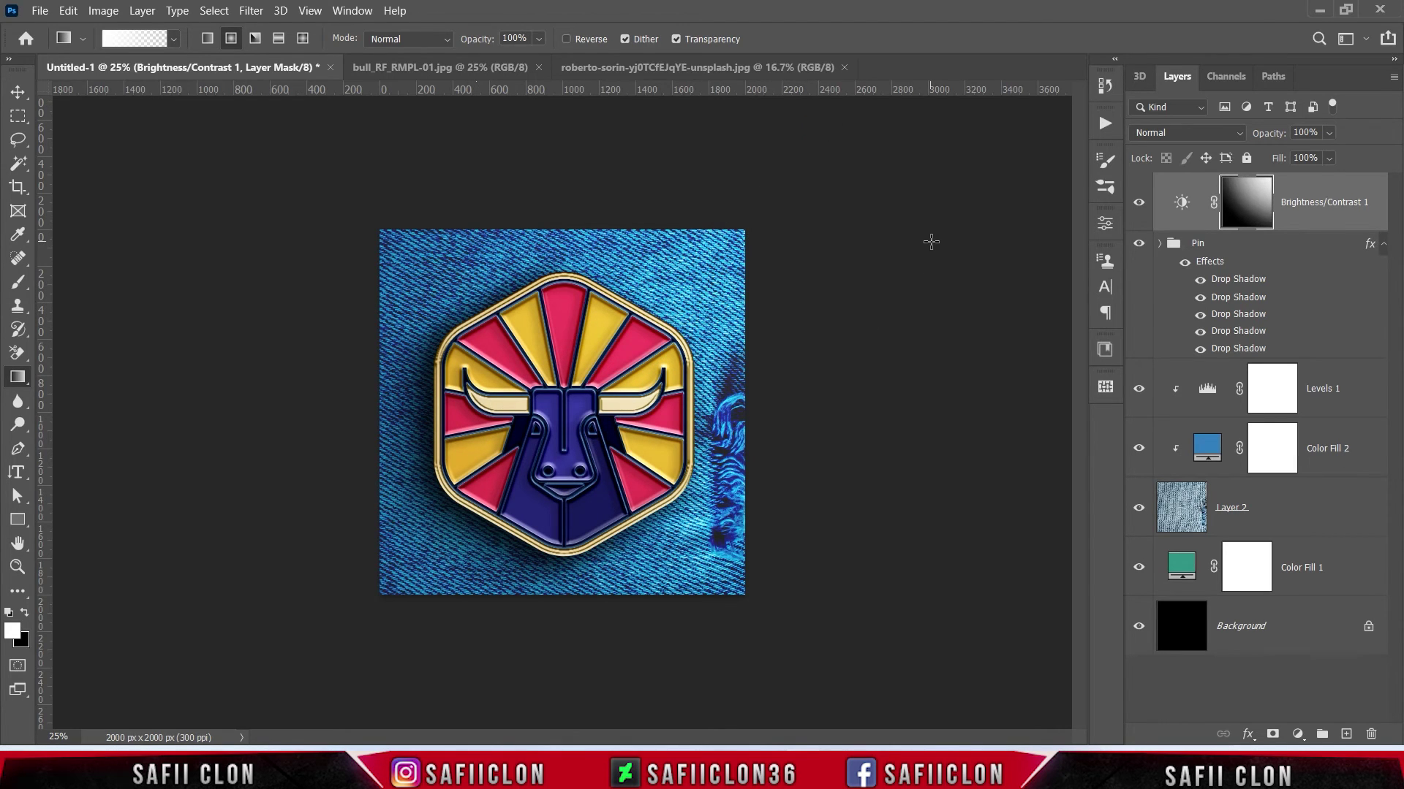
{"action": "left_click", "coordinate": [1139, 203]}
{"action": "left_click", "coordinate": [1140, 206]}
Duplicate the Brightness/Contrast 1 layer and invert the mask of the copy.
{"action": "right_click", "coordinate": [1319, 202]}
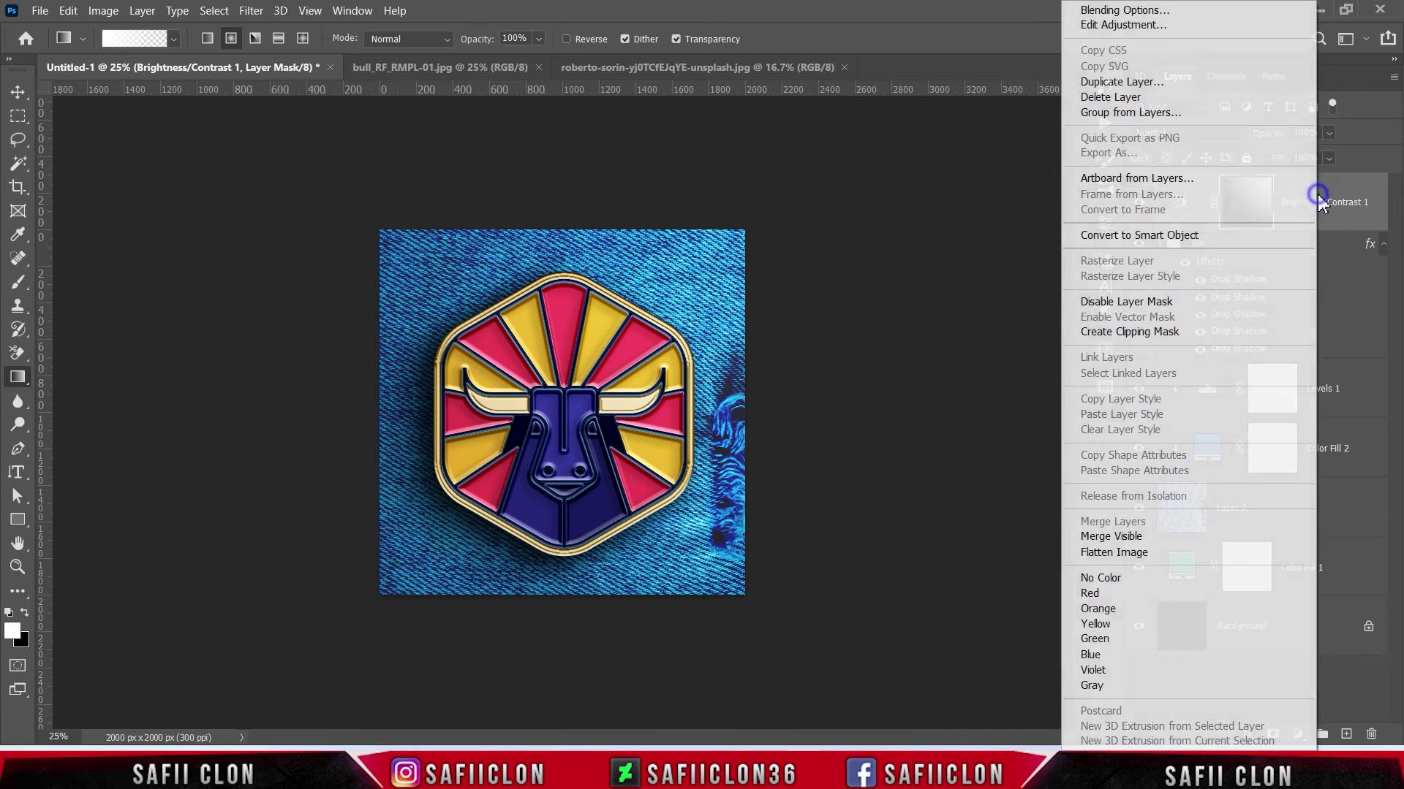
{"action": "left_click", "coordinate": [1120, 86]}
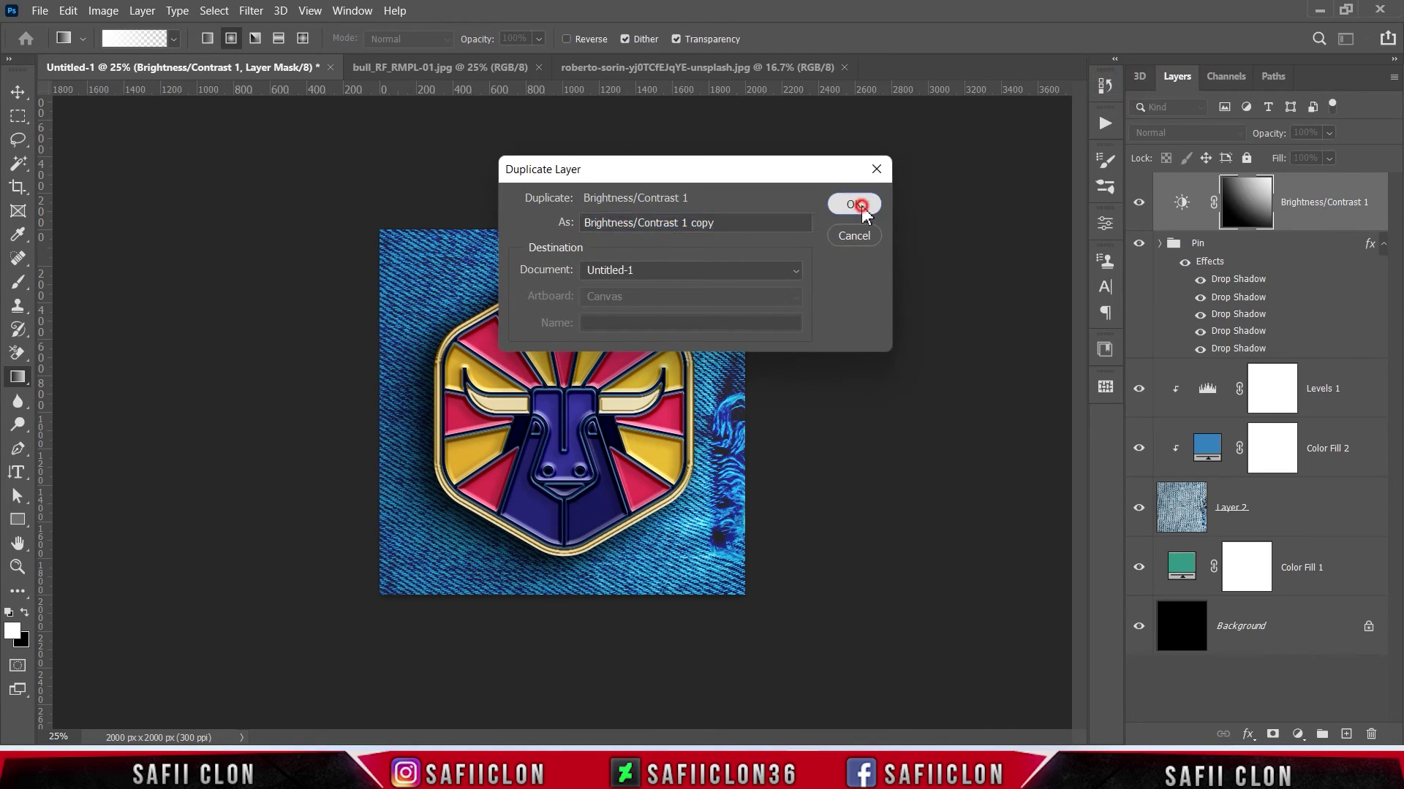
{"action": "left_click", "coordinate": [852, 205]}
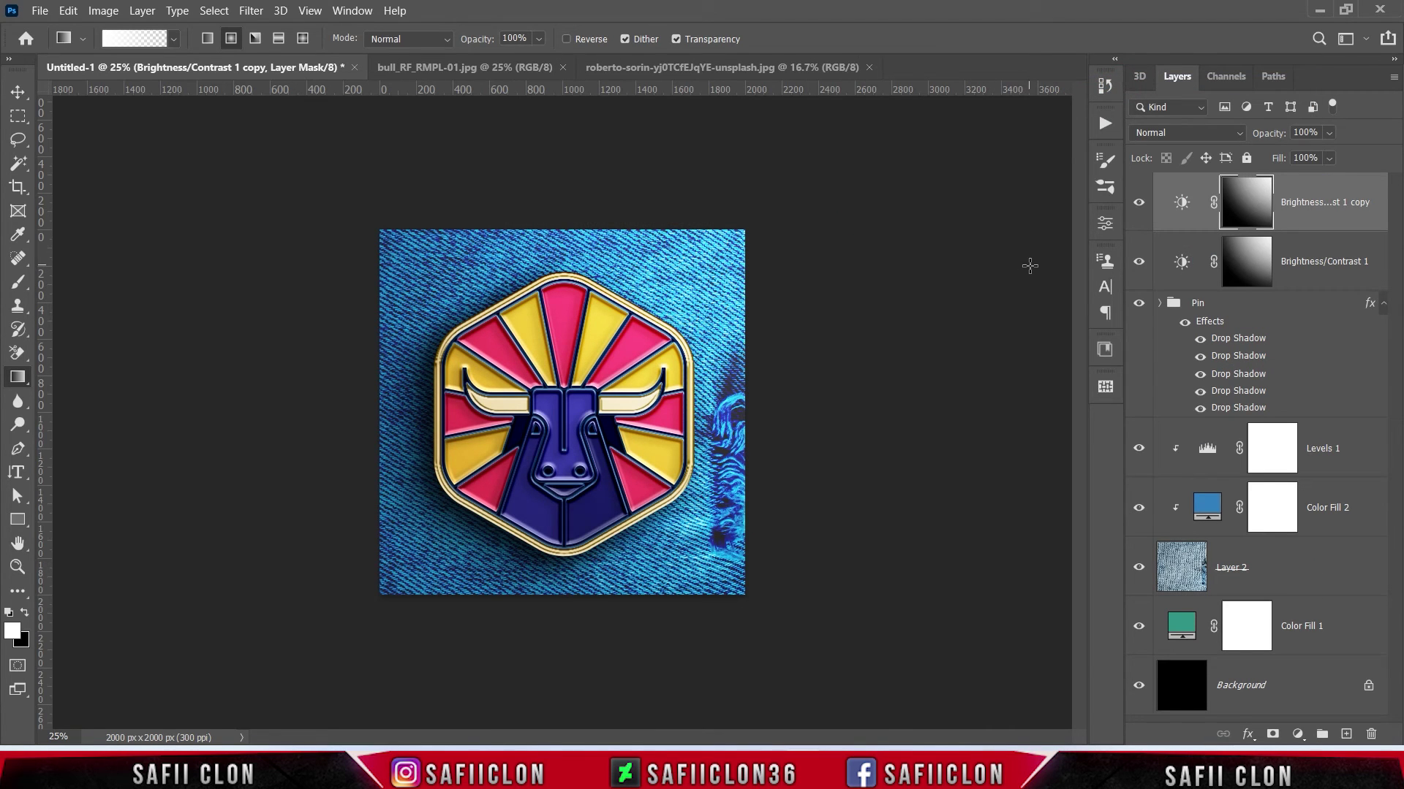
{"action": "key", "text": "ctrl+i"}
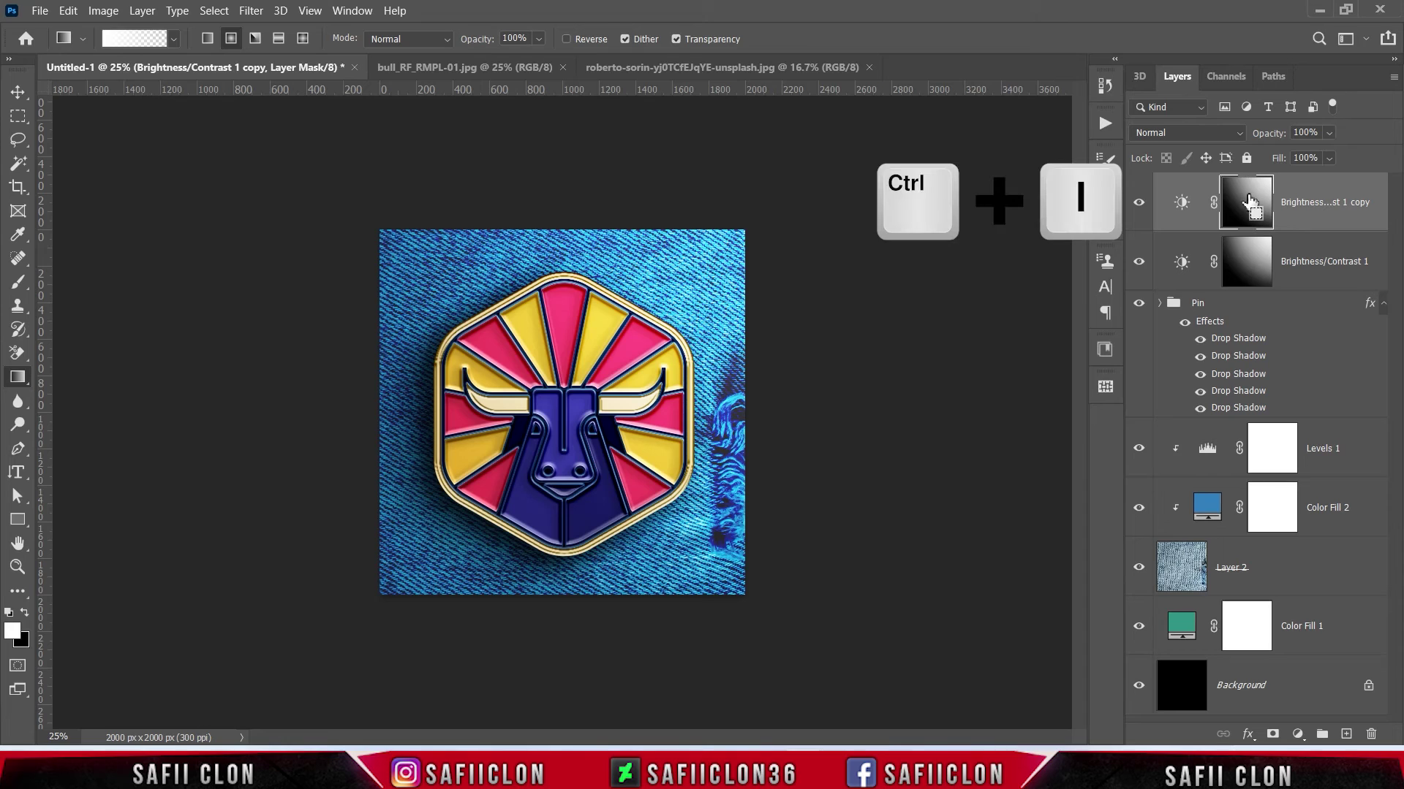
{"action": "key", "text": "ctrl+i"}
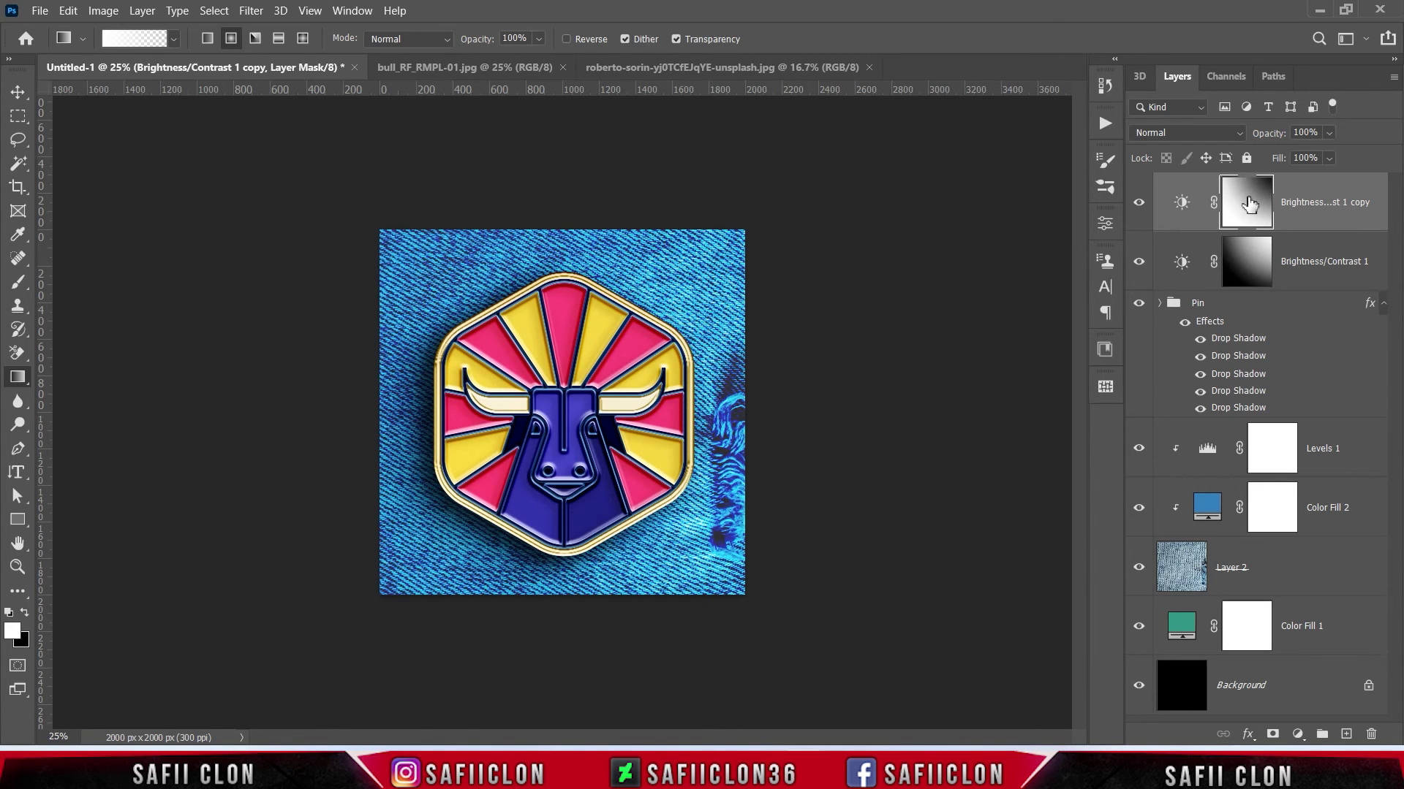
Set the Brightness/Contrast copy's brightness to 10 and raise its contrast slightly, and toggle both Brightness/Contrast layers to compare the result.
{"action": "double_click", "coordinate": [1183, 205]}
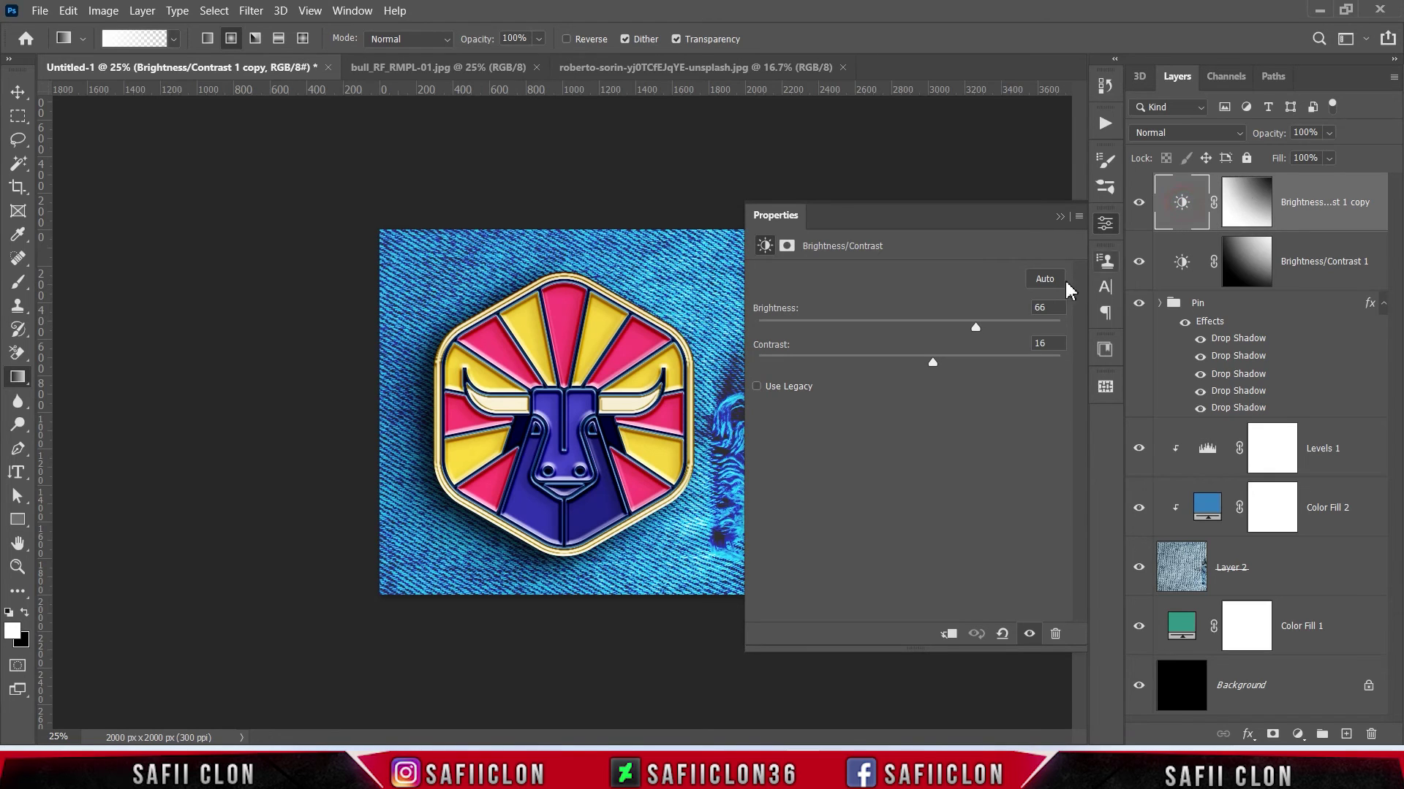
{"action": "left_click_drag", "start_coordinate": [974, 326], "coordinate": [919, 327]}
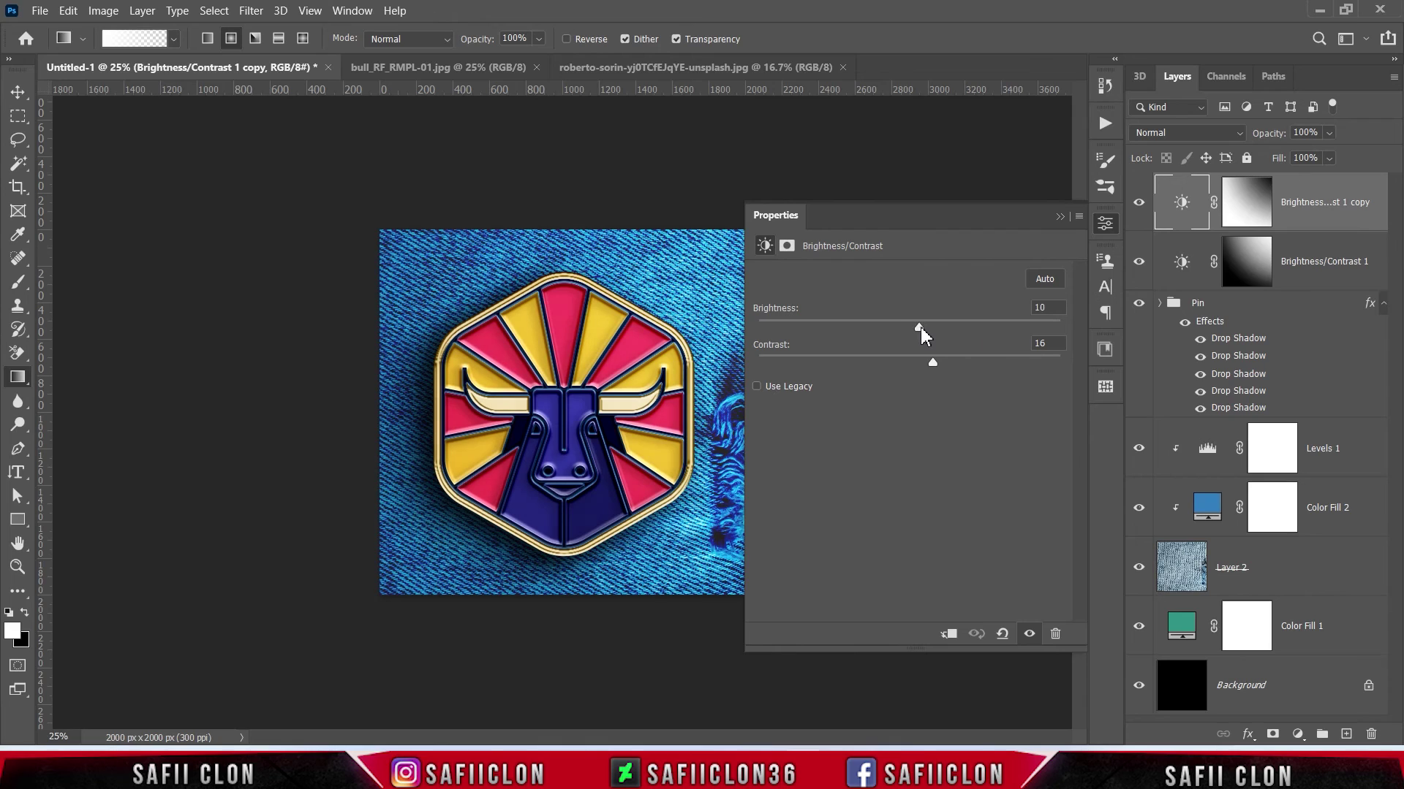
{"action": "mouse_move", "coordinate": [932, 363]}
{"action": "left_mouse_down"}
{"action": "mouse_move", "coordinate": [993, 363]}
{"action": "mouse_move", "coordinate": [872, 363]}
{"action": "mouse_move", "coordinate": [949, 363]}
{"action": "left_mouse_up"}
{"action": "left_click", "coordinate": [1059, 217]}
{"action": "left_click", "coordinate": [1138, 203]}
{"action": "left_click", "coordinate": [1138, 203]}
{"action": "left_click", "coordinate": [1138, 261]}
{"action": "left_click", "coordinate": [1138, 262]}
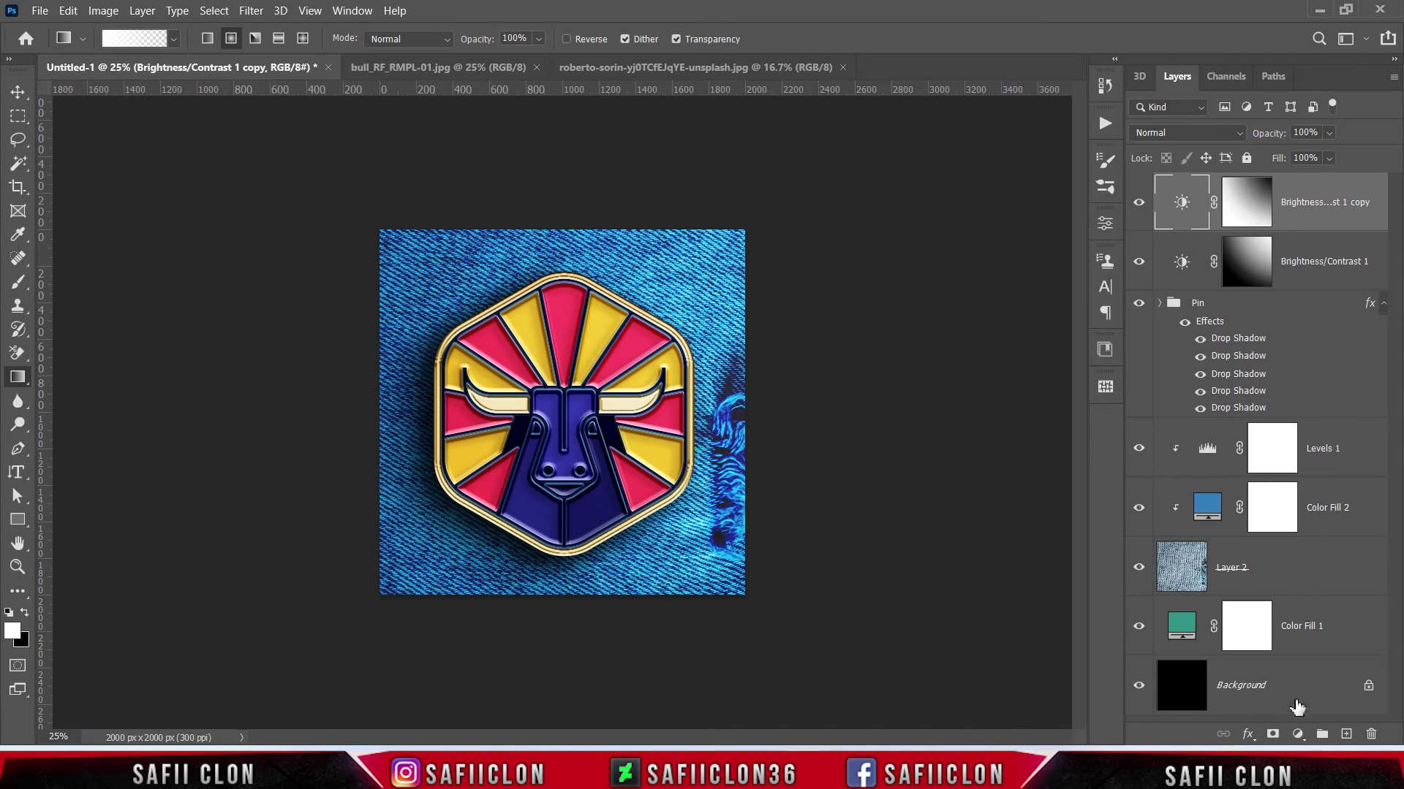
Add a Curves adjustment above all layers with a midtone point at input 141 and output 116, removing any extra shadow point.
{"action": "left_click", "coordinate": [1297, 734]}
{"action": "left_click", "coordinate": [1288, 507]}
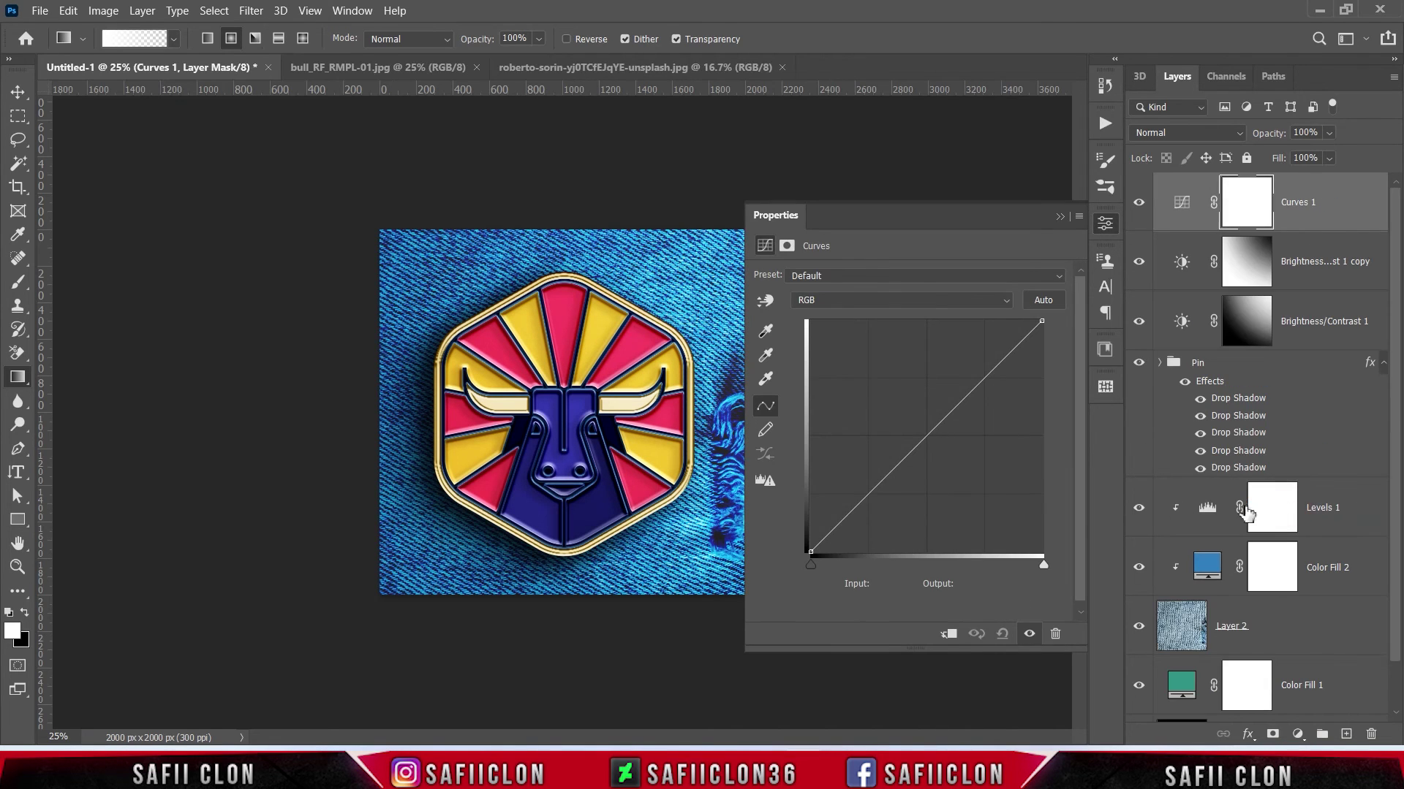
{"action": "left_click", "coordinate": [925, 437]}
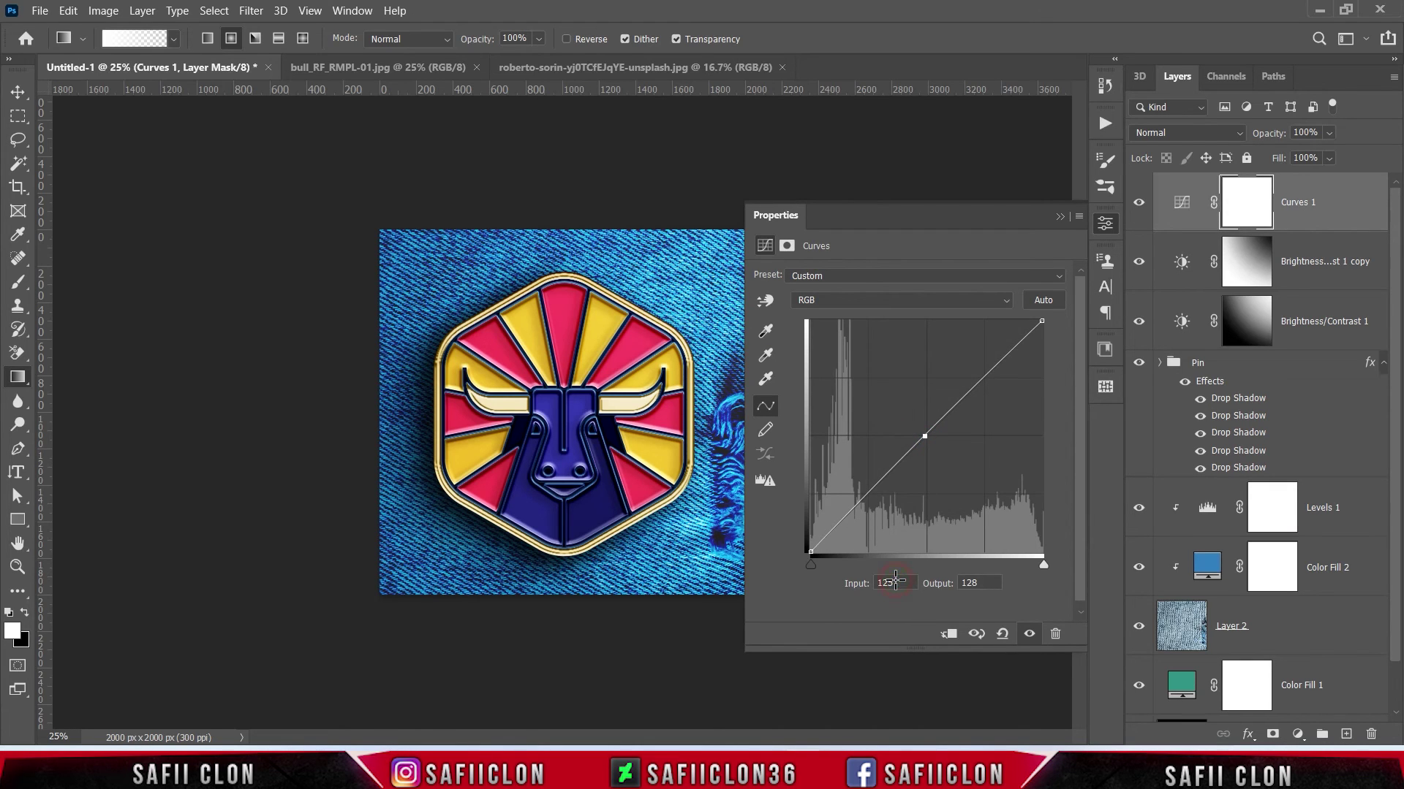
{"action": "double_click", "coordinate": [881, 583]}
{"action": "type", "text": "141"}
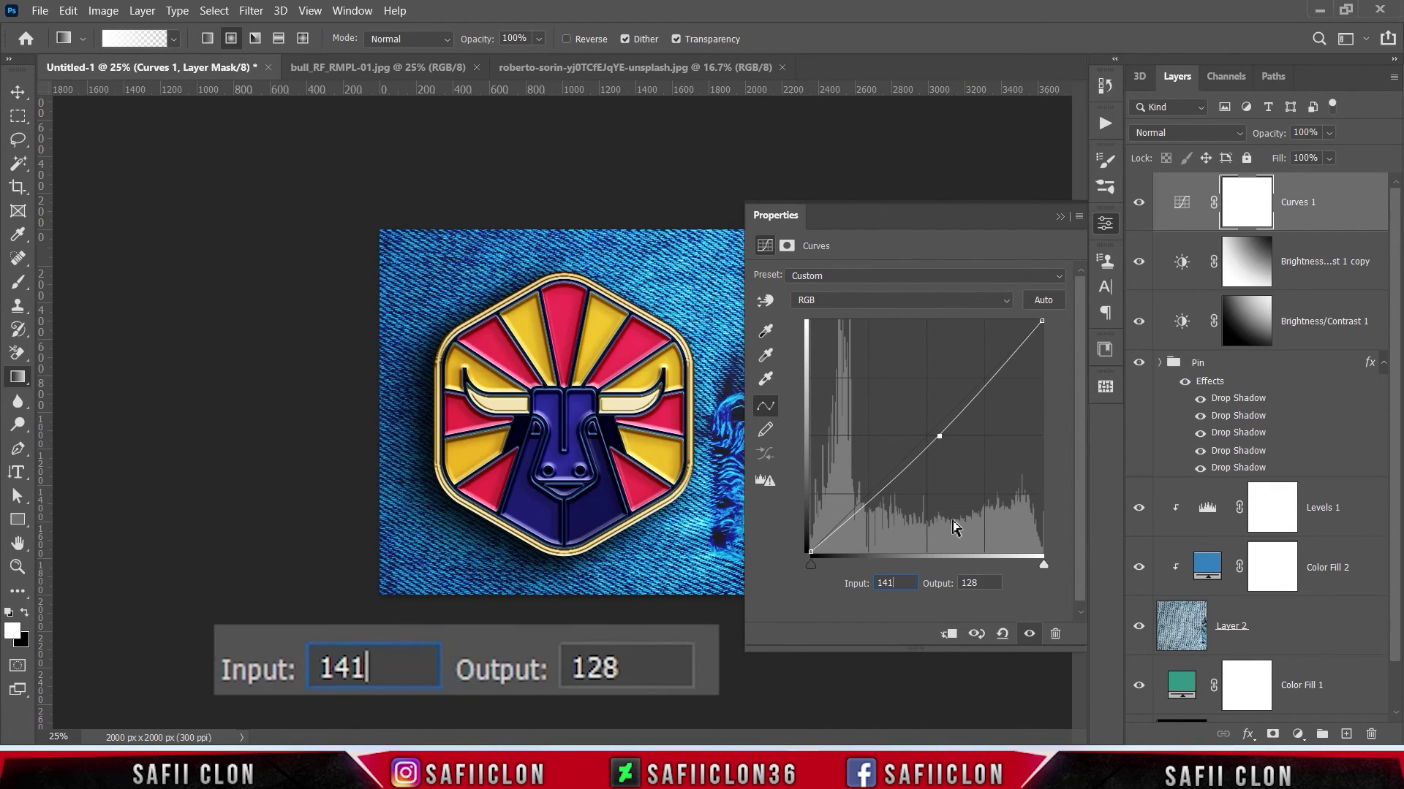
{"action": "double_click", "coordinate": [984, 582]}
{"action": "type", "text": "116"}
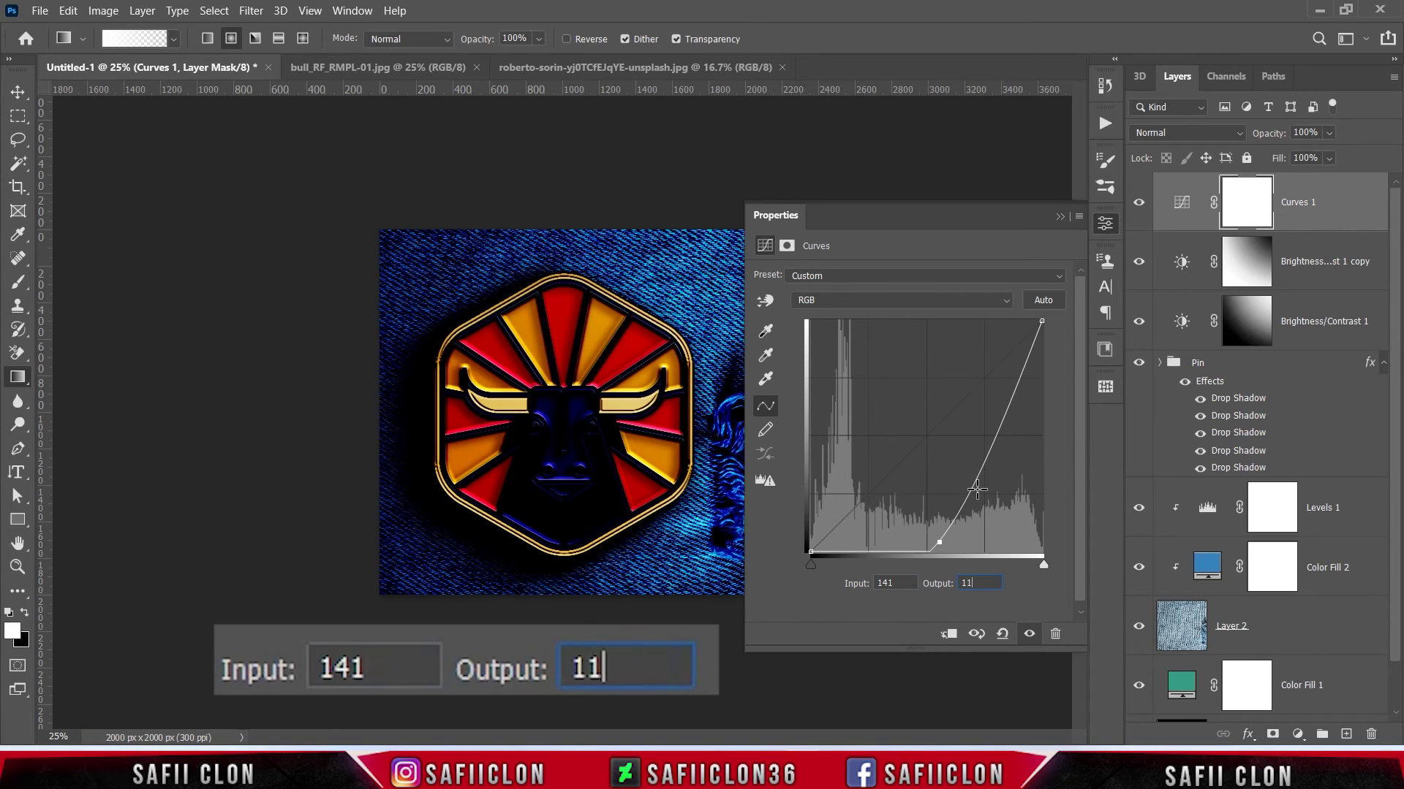
{"action": "left_click", "coordinate": [869, 509]}
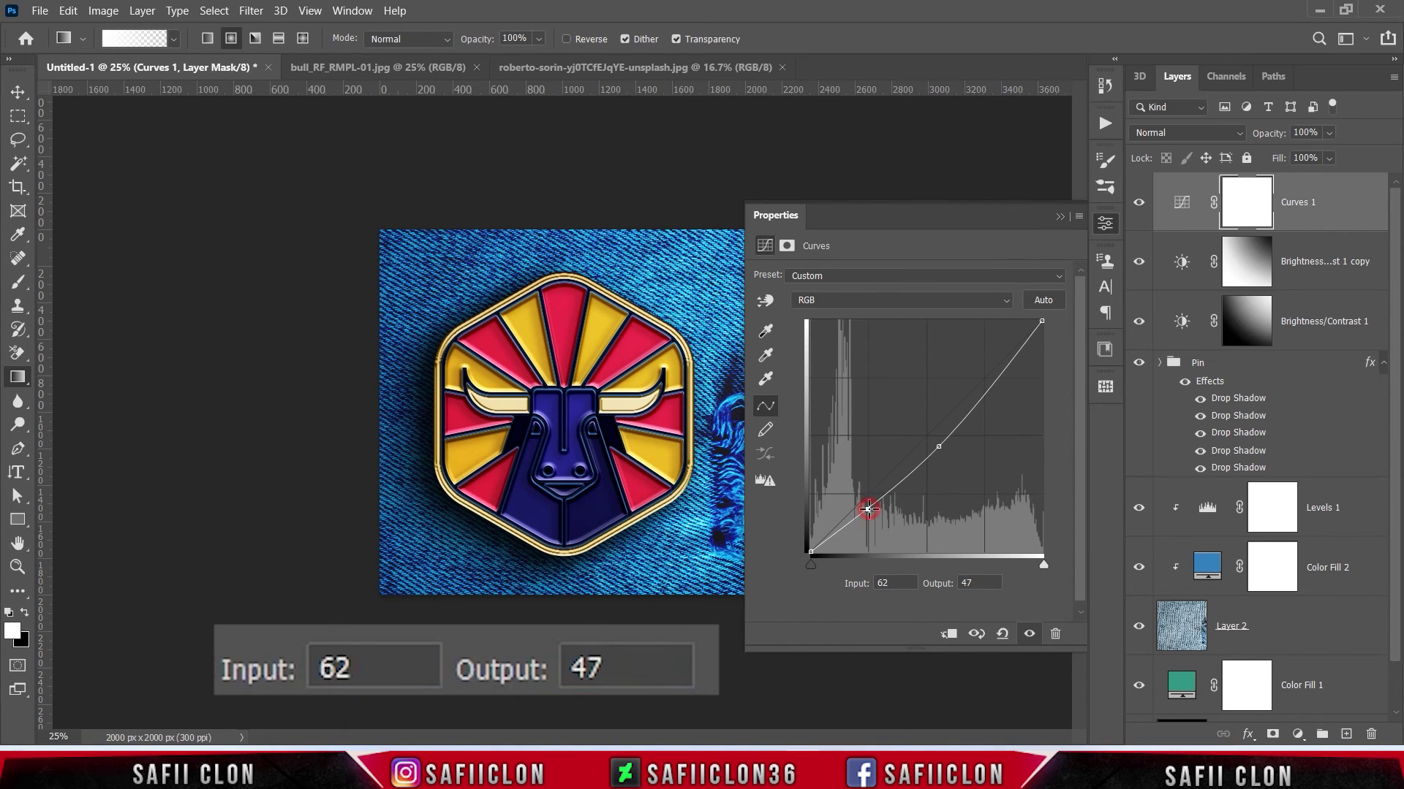
{"action": "key", "text": "Delete"}
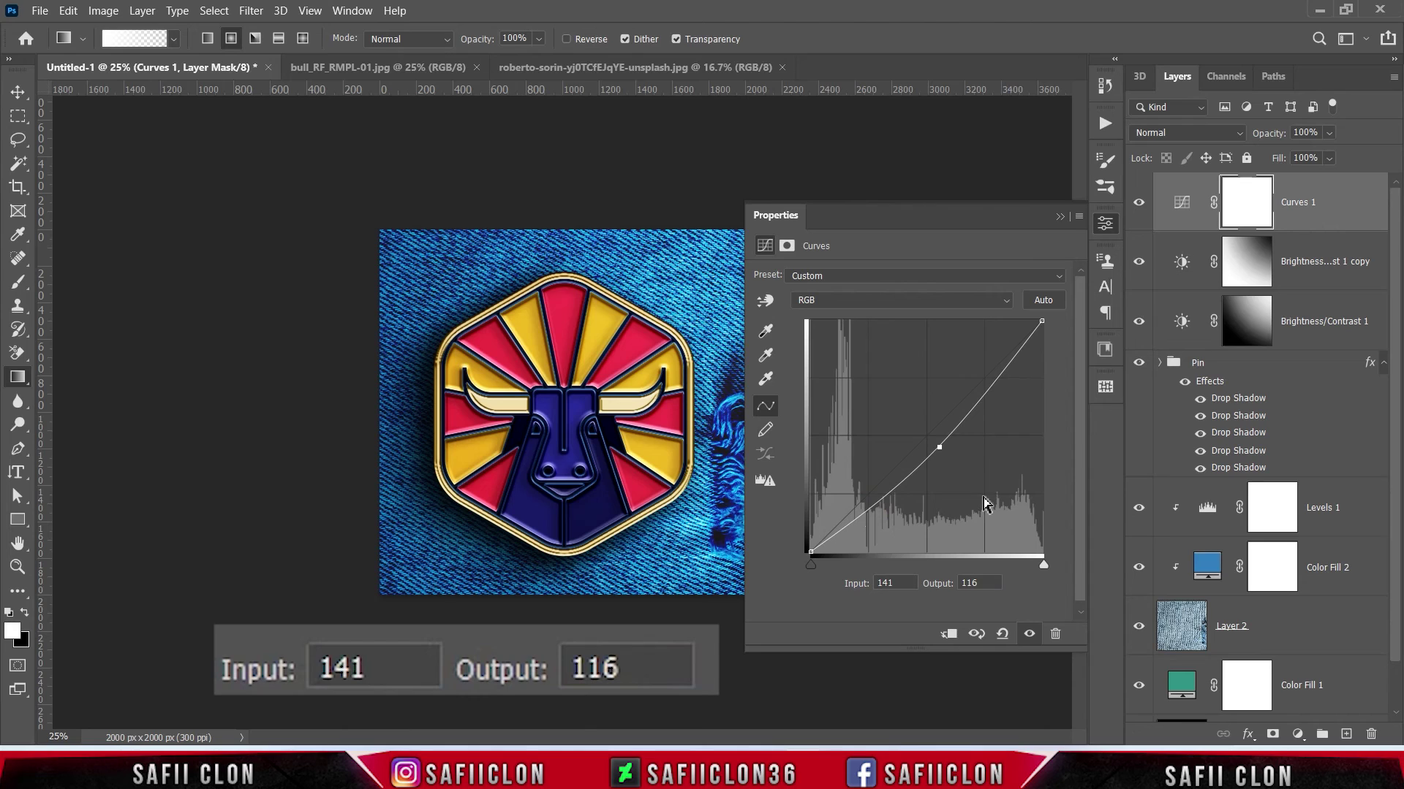
Set the curve's black endpoint to output 25 and its white endpoint to input 239, output 255.
{"action": "left_click", "coordinate": [812, 553]}
{"action": "left_click", "coordinate": [890, 582]}
{"action": "left_click", "coordinate": [984, 583]}
{"action": "type", "text": "25"}
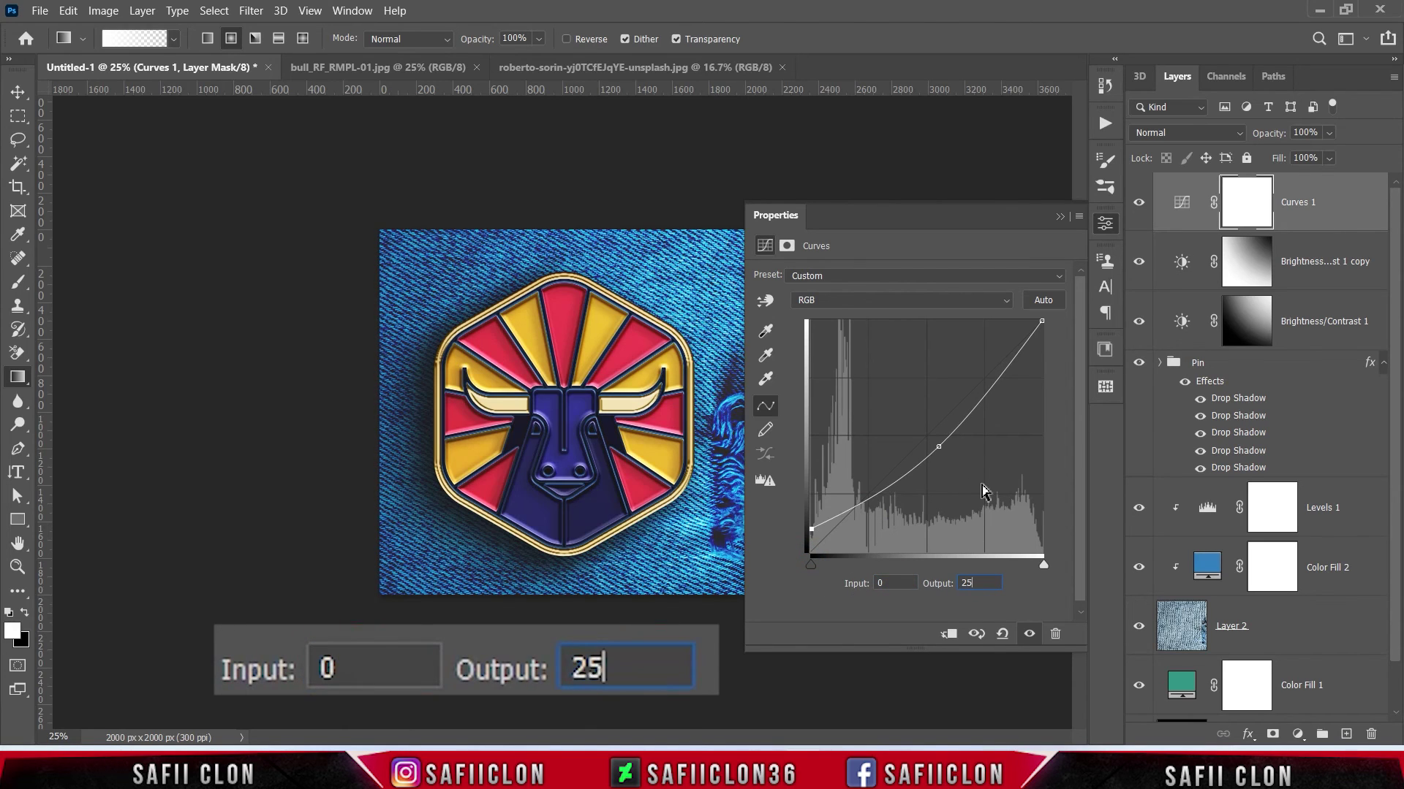
{"action": "left_click", "coordinate": [1042, 322]}
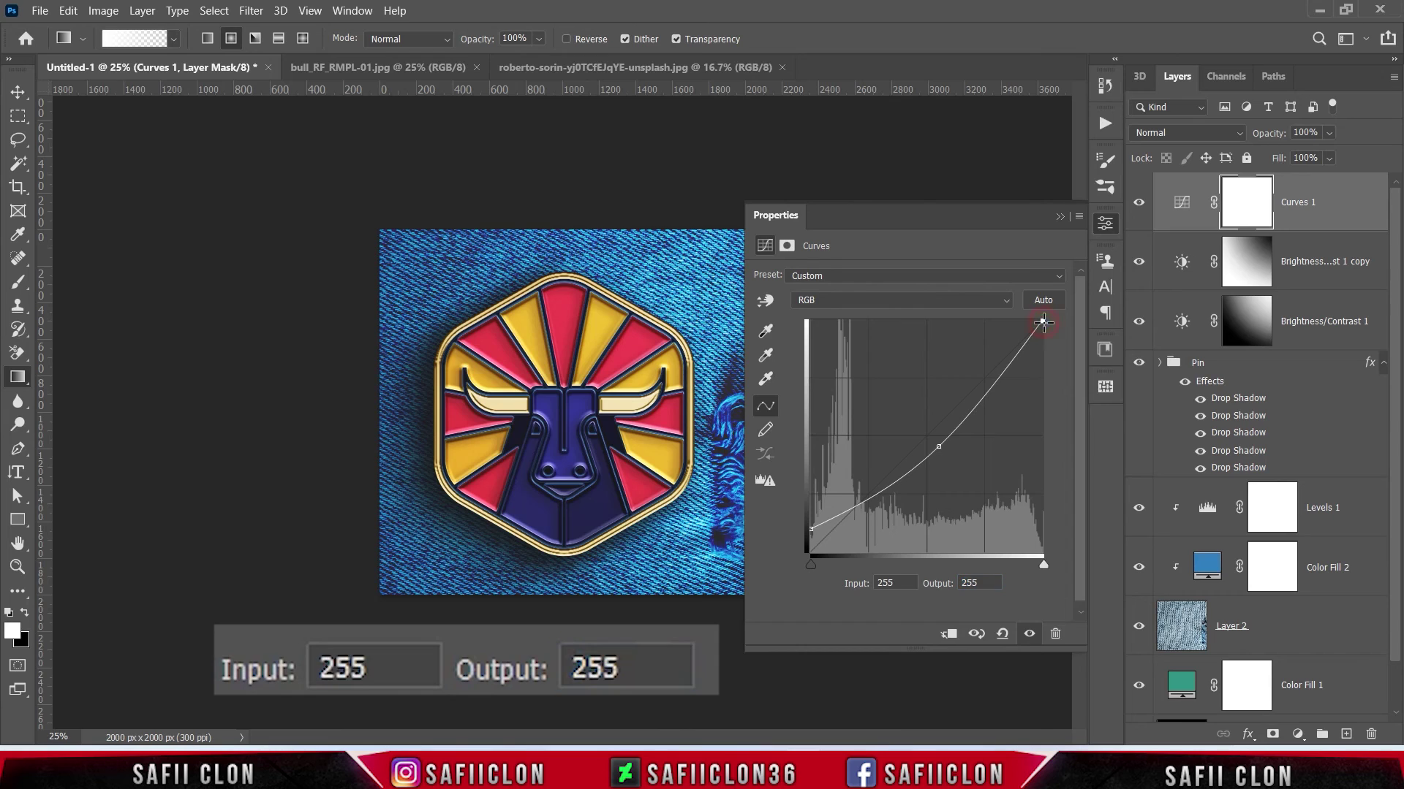
{"action": "left_click", "coordinate": [892, 583]}
{"action": "type", "text": "239"}
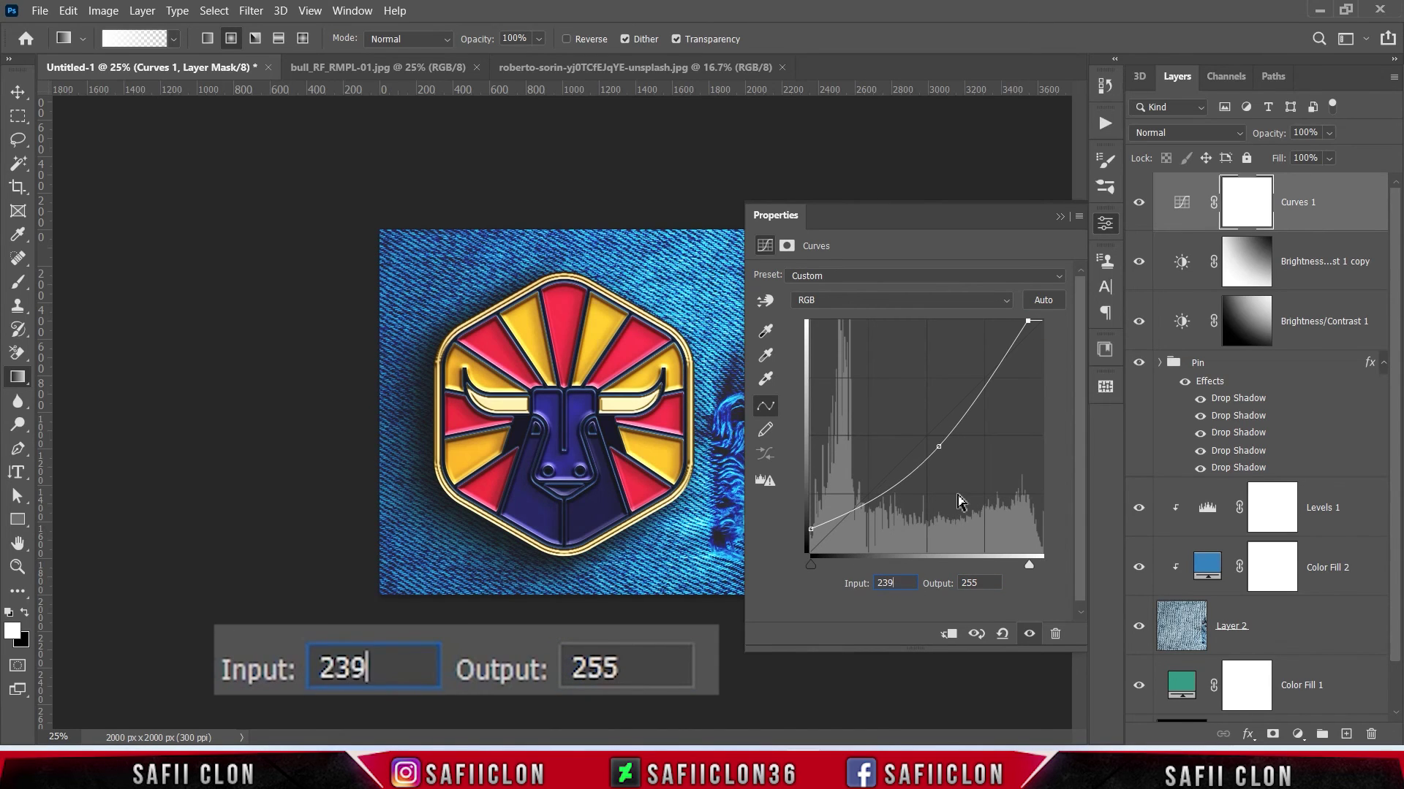
{"action": "key", "text": "Tab"}
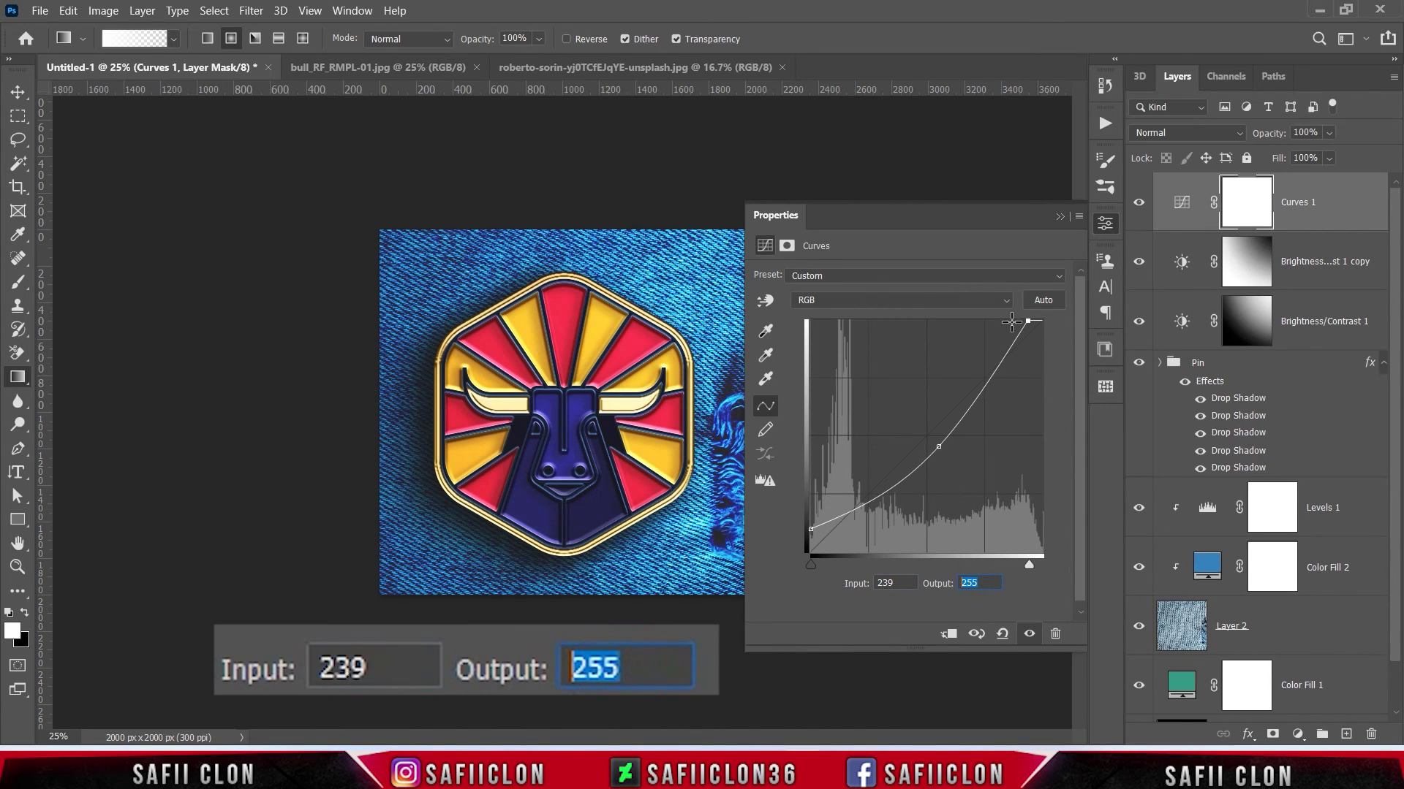
{"action": "left_click", "coordinate": [1060, 215]}
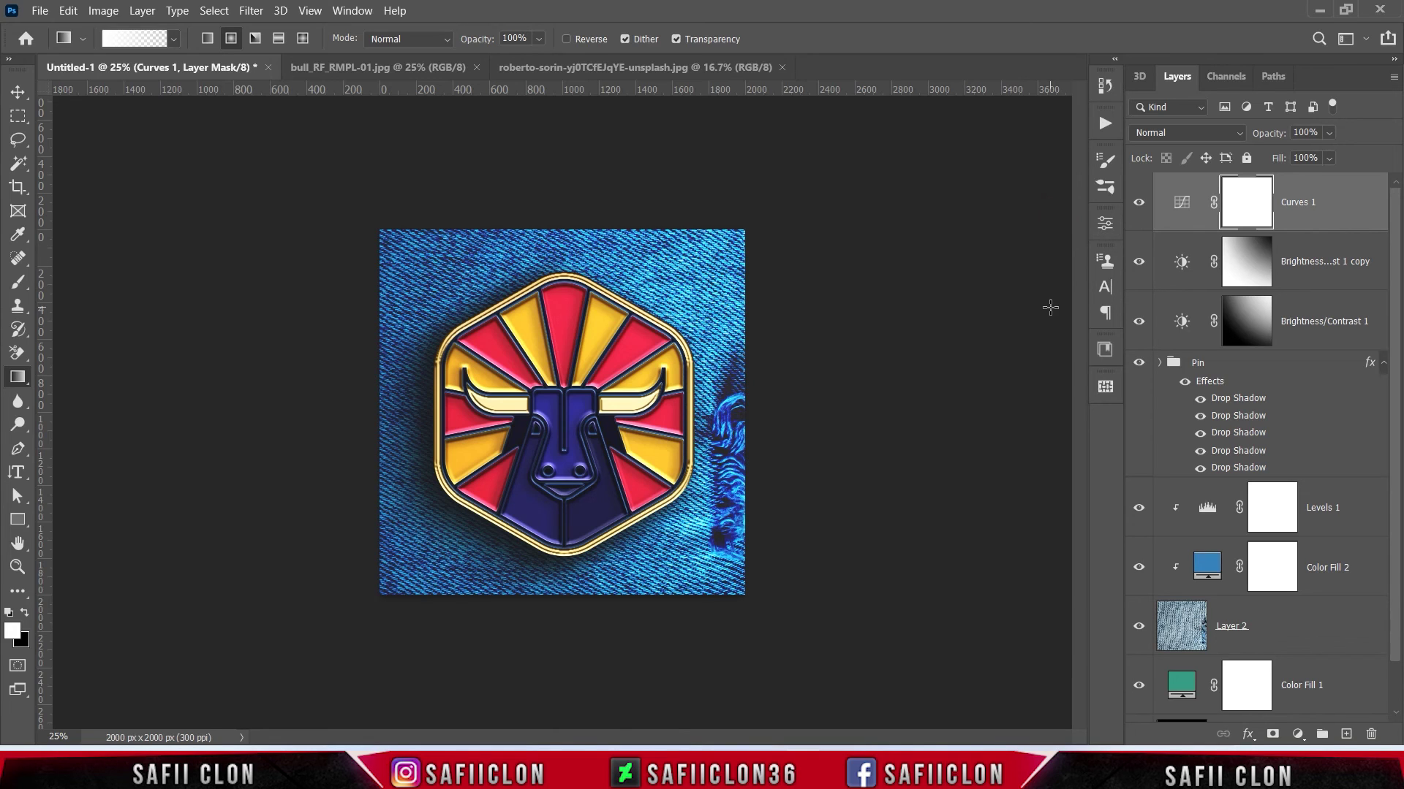
Compare the image with the Curves adjustment hidden and shown, and examine the pin up close.
{"action": "left_click", "coordinate": [1139, 203]}
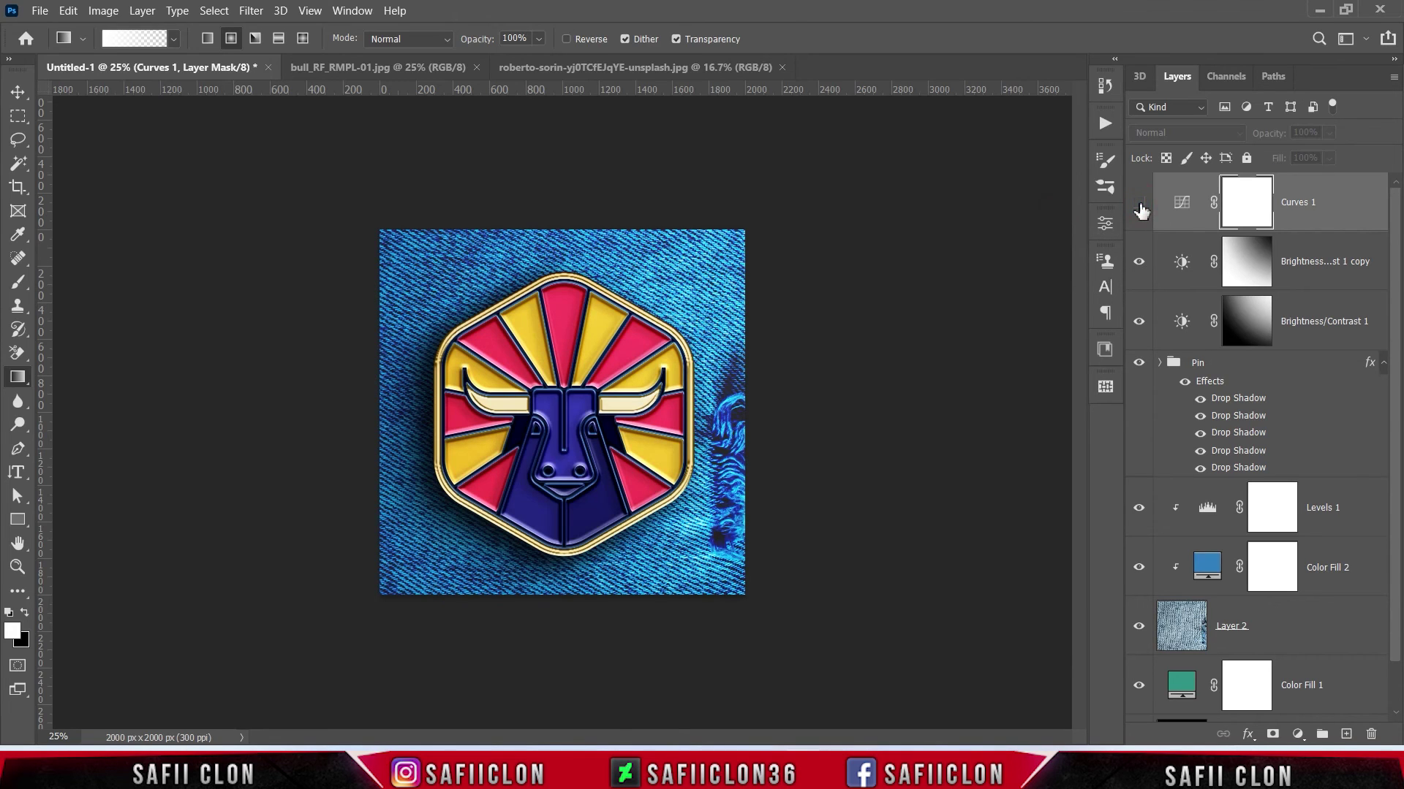
{"action": "left_click", "coordinate": [1139, 203]}
{"action": "left_click", "coordinate": [1139, 204]}
{"action": "left_click", "coordinate": [1139, 204]}
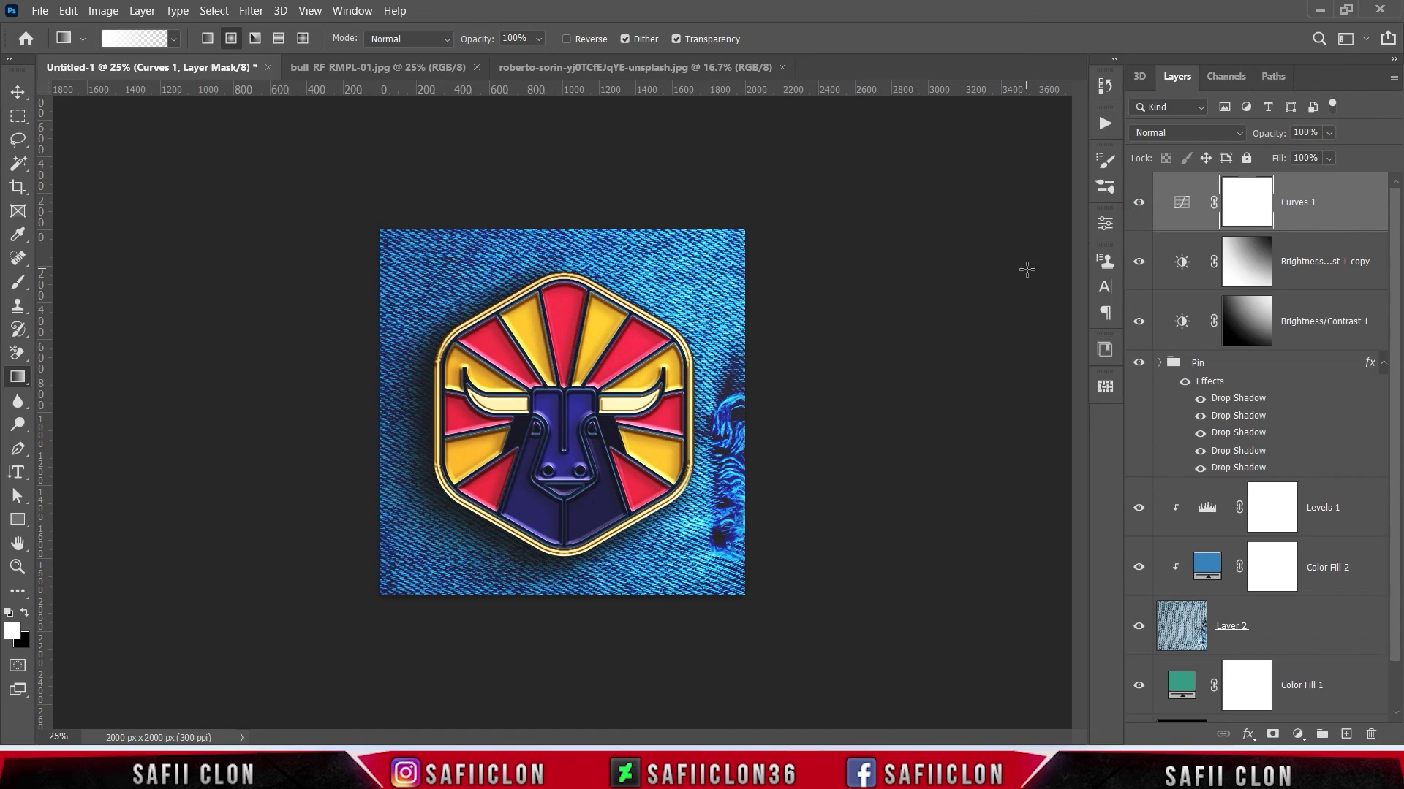
{"action": "key", "text": "ctrl+plus"}
{"action": "key", "text": "ctrl+plus"}
{"action": "key", "text": "ctrl+minus"}
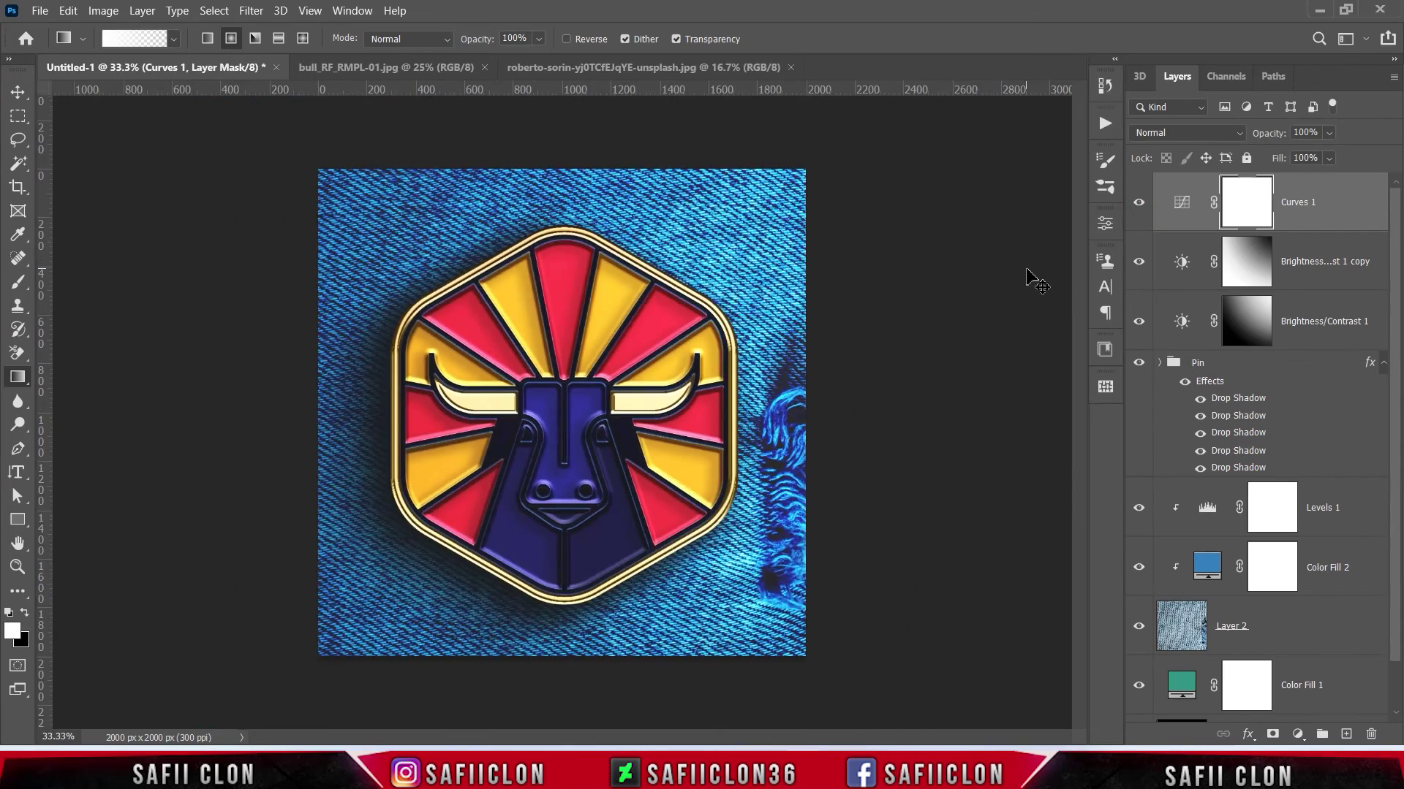
{"action": "key", "text": "ctrl+minus"}
Create a new layer above the Curves adjustment and fill it with black at 100% opacity.
{"action": "left_click", "coordinate": [1181, 202]}
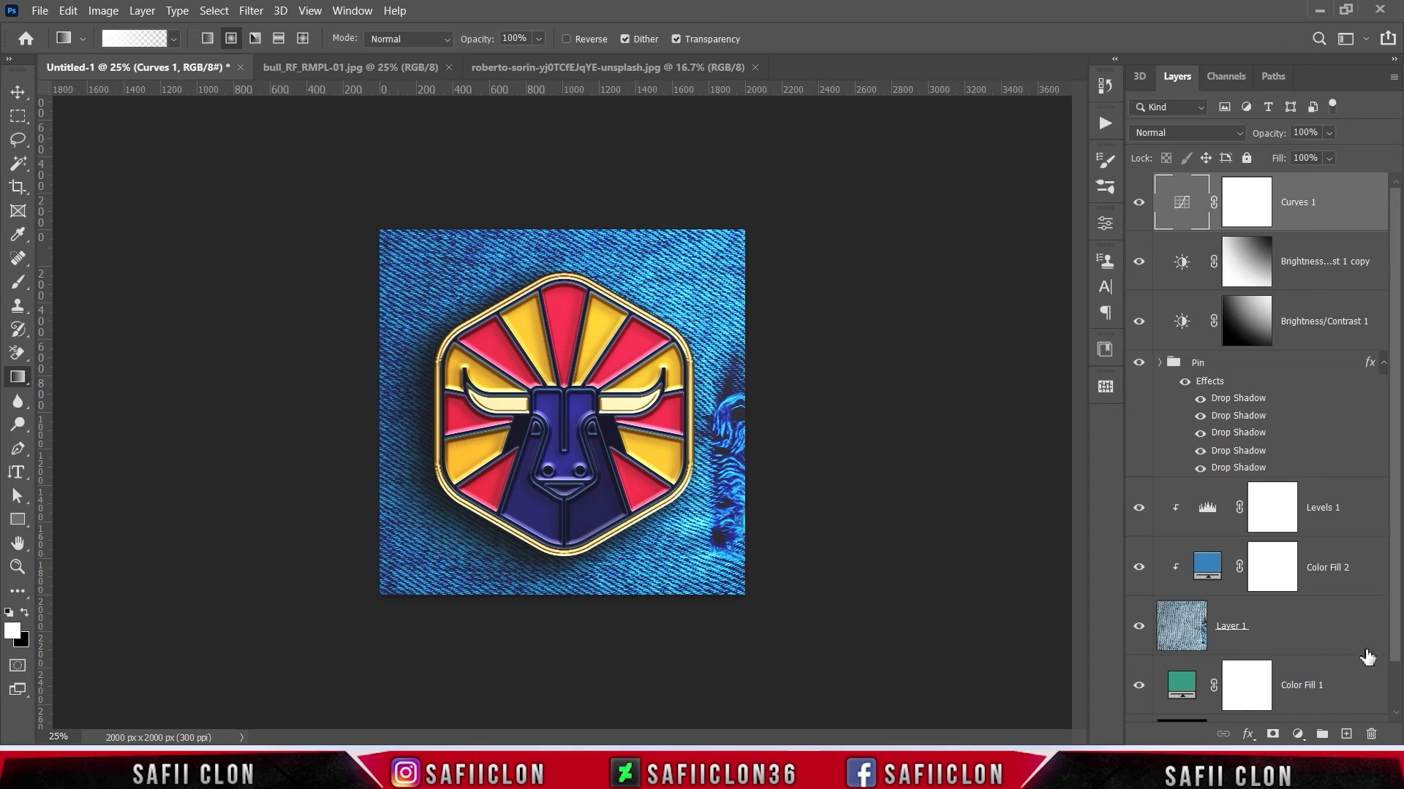
{"action": "left_click", "coordinate": [1345, 734]}
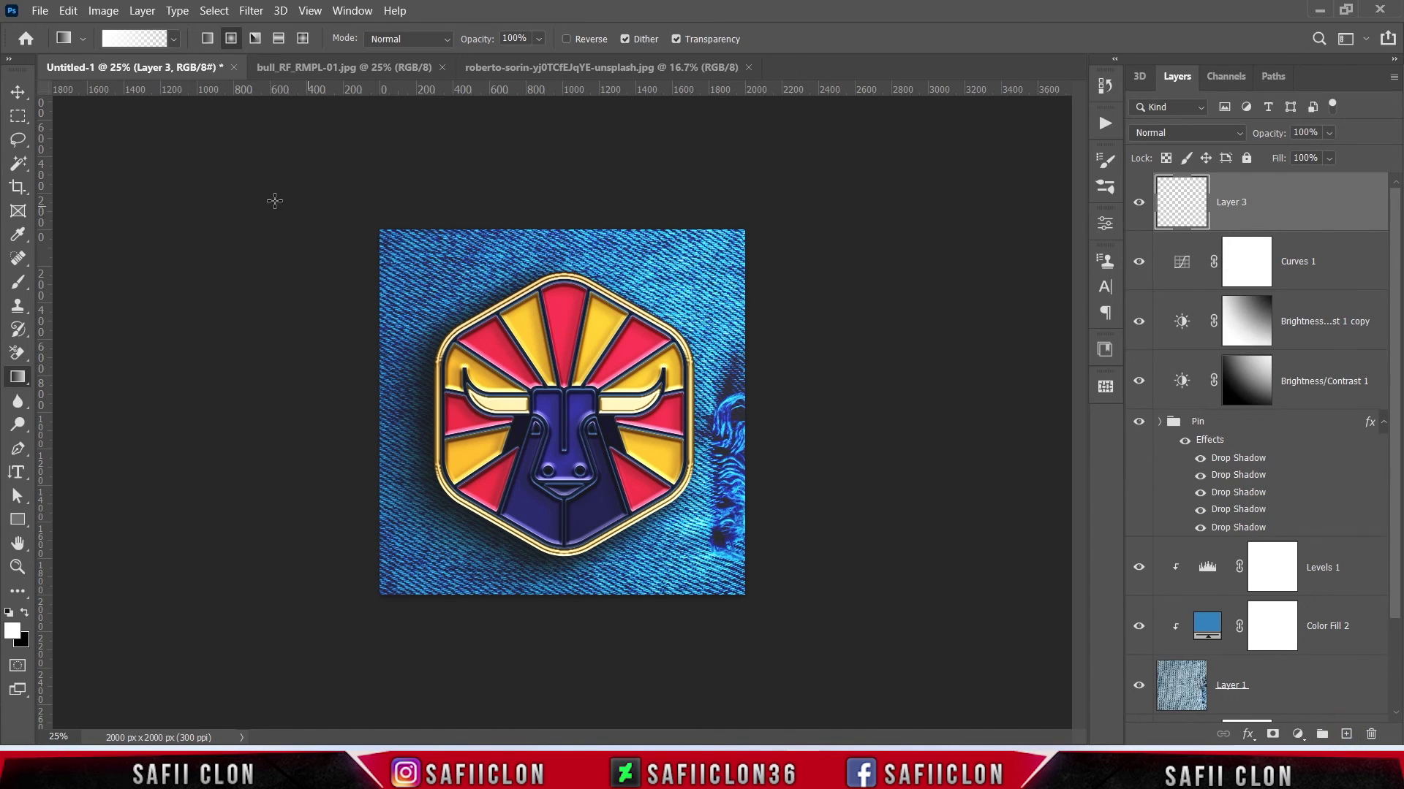
{"action": "left_click", "coordinate": [68, 10]}
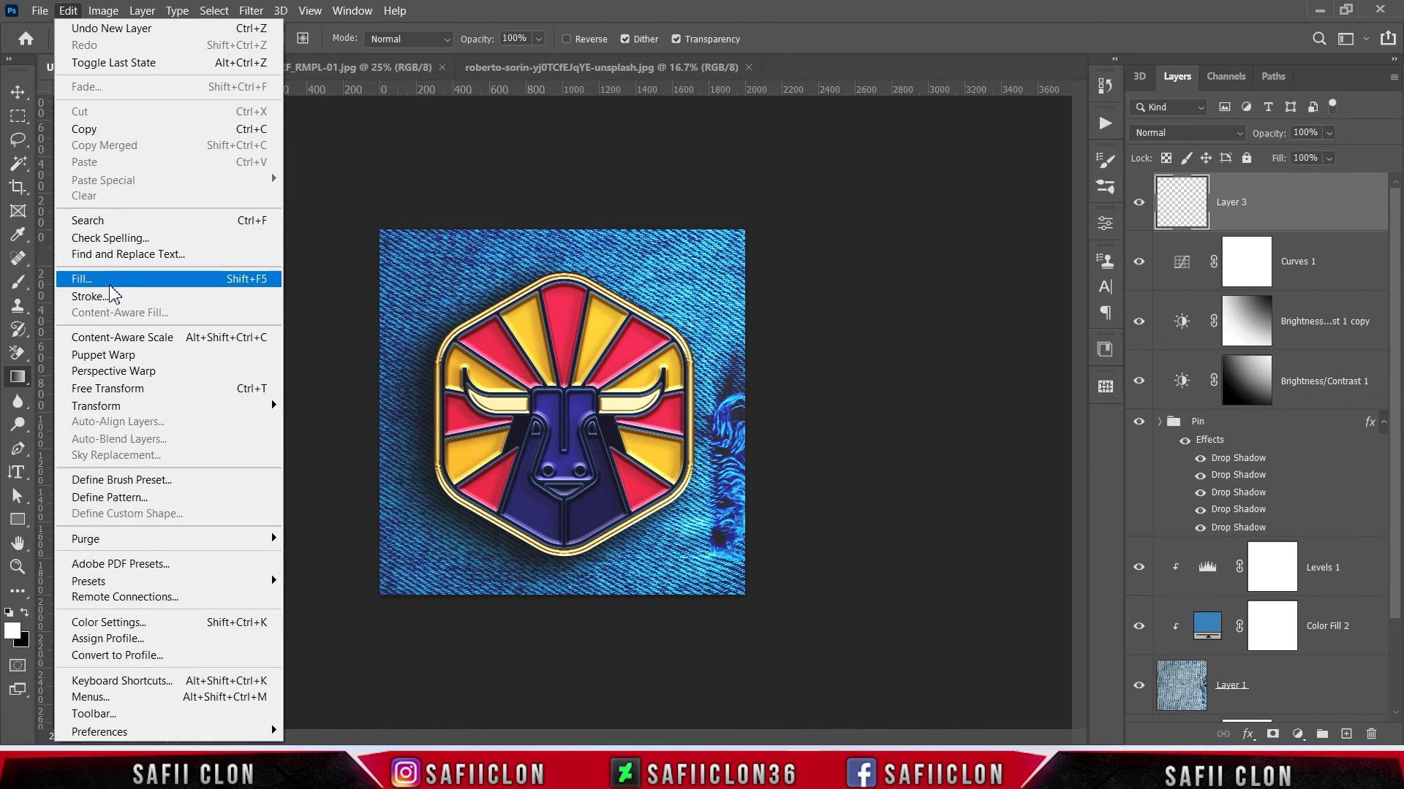
{"action": "left_click", "coordinate": [107, 282]}
{"action": "left_click", "coordinate": [765, 191]}
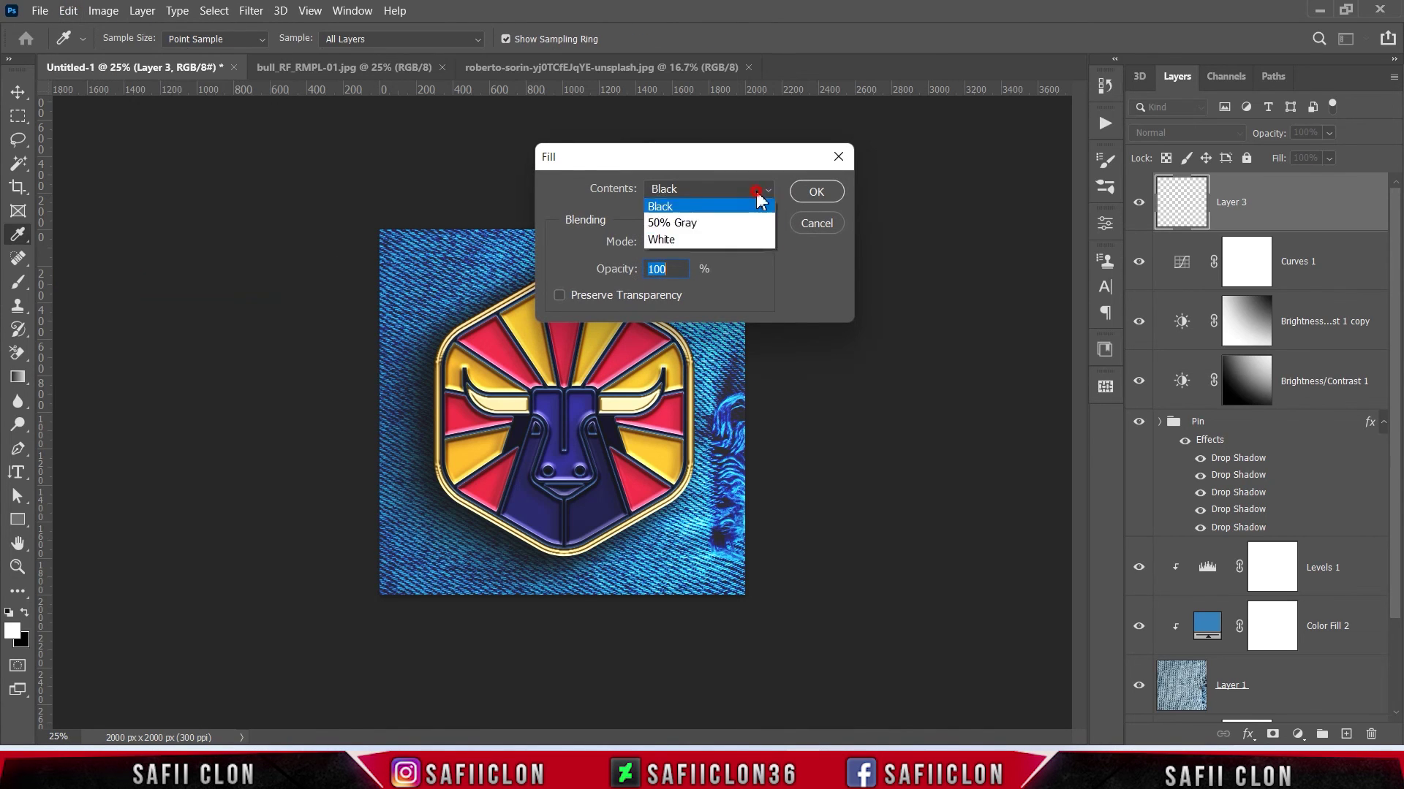
{"action": "left_click", "coordinate": [666, 335]}
{"action": "left_click", "coordinate": [814, 193]}
{"action": "key", "text": "g"}
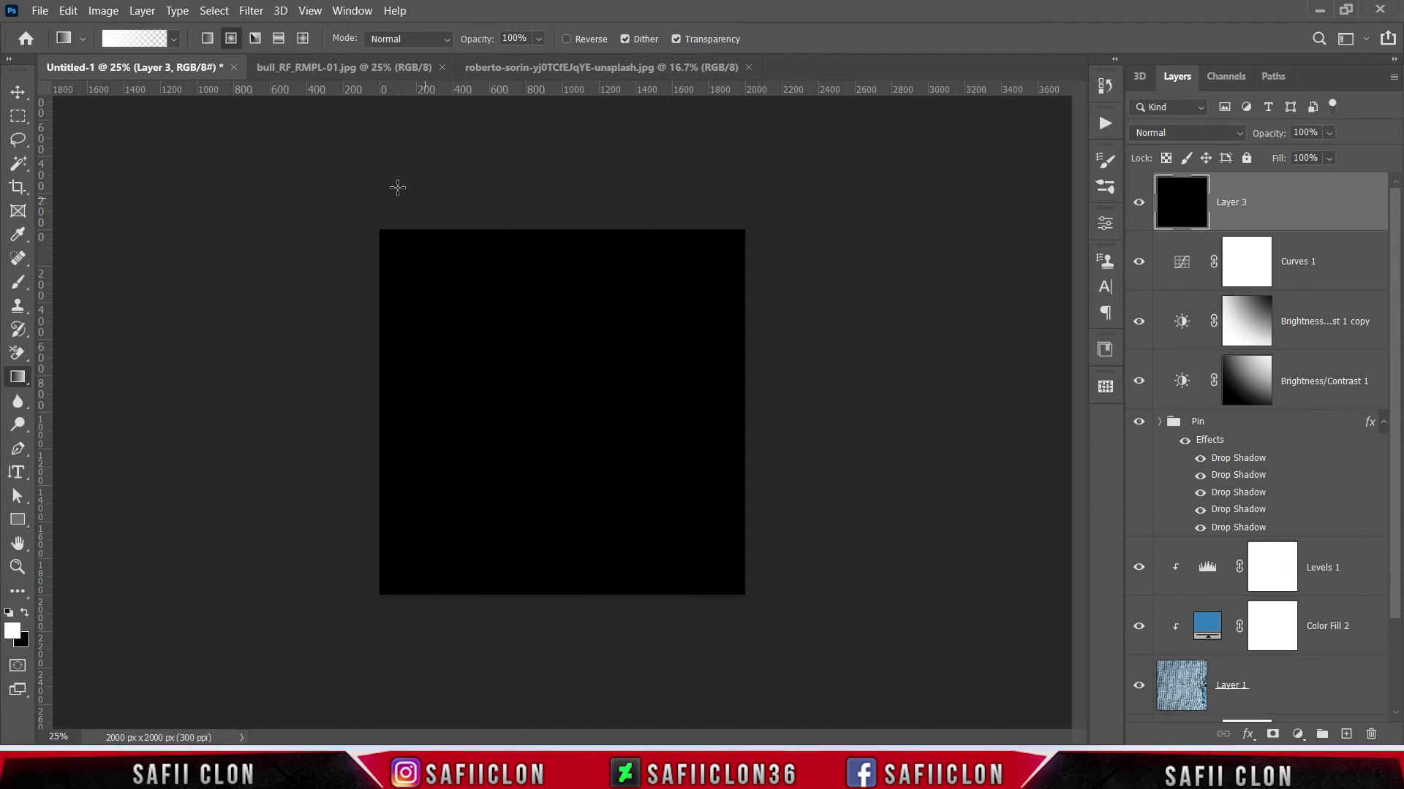
Apply the Add Noise filter to the black layer with Gaussian distribution, Monochromatic enabled and a reduced amount.
{"action": "left_click", "coordinate": [251, 10]}
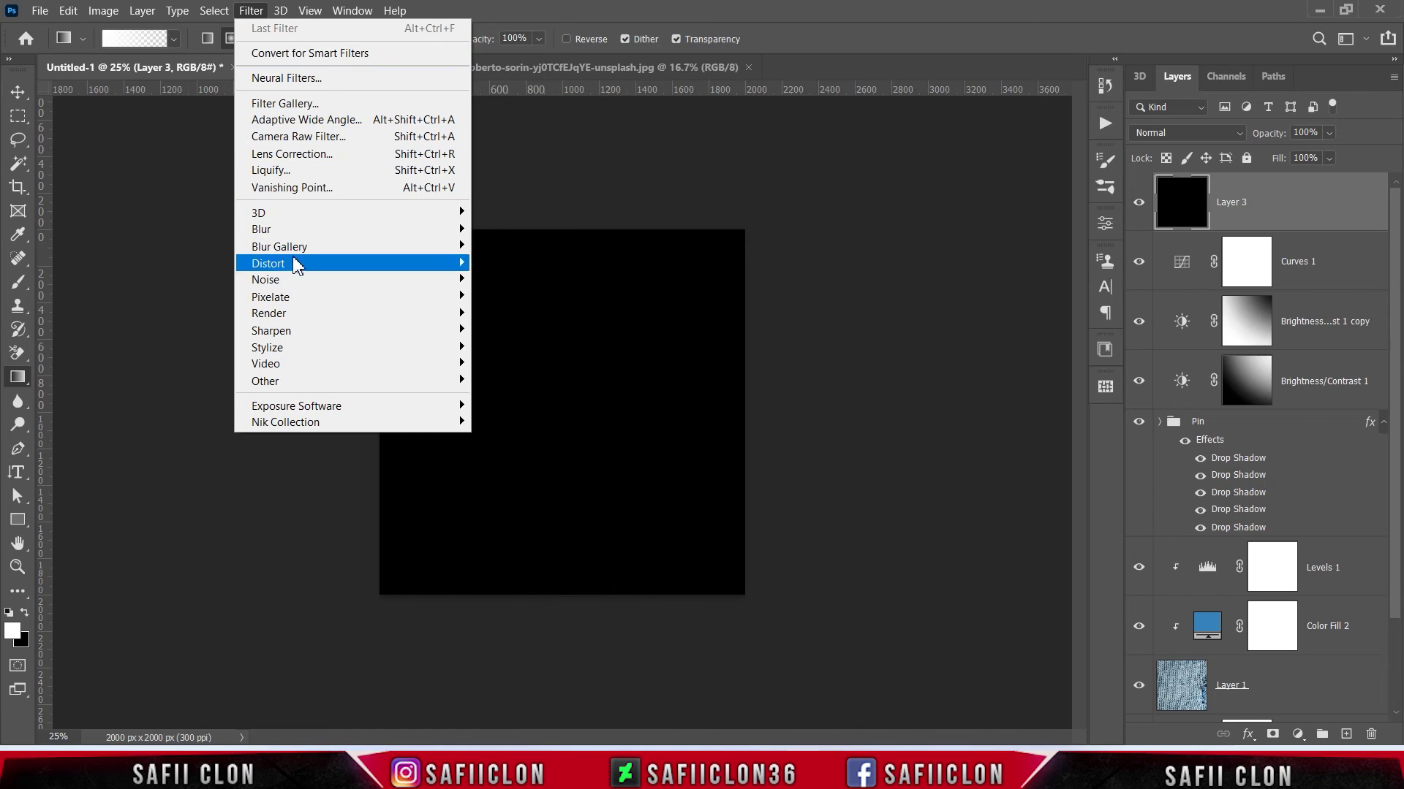
{"action": "mouse_move", "coordinate": [308, 281]}
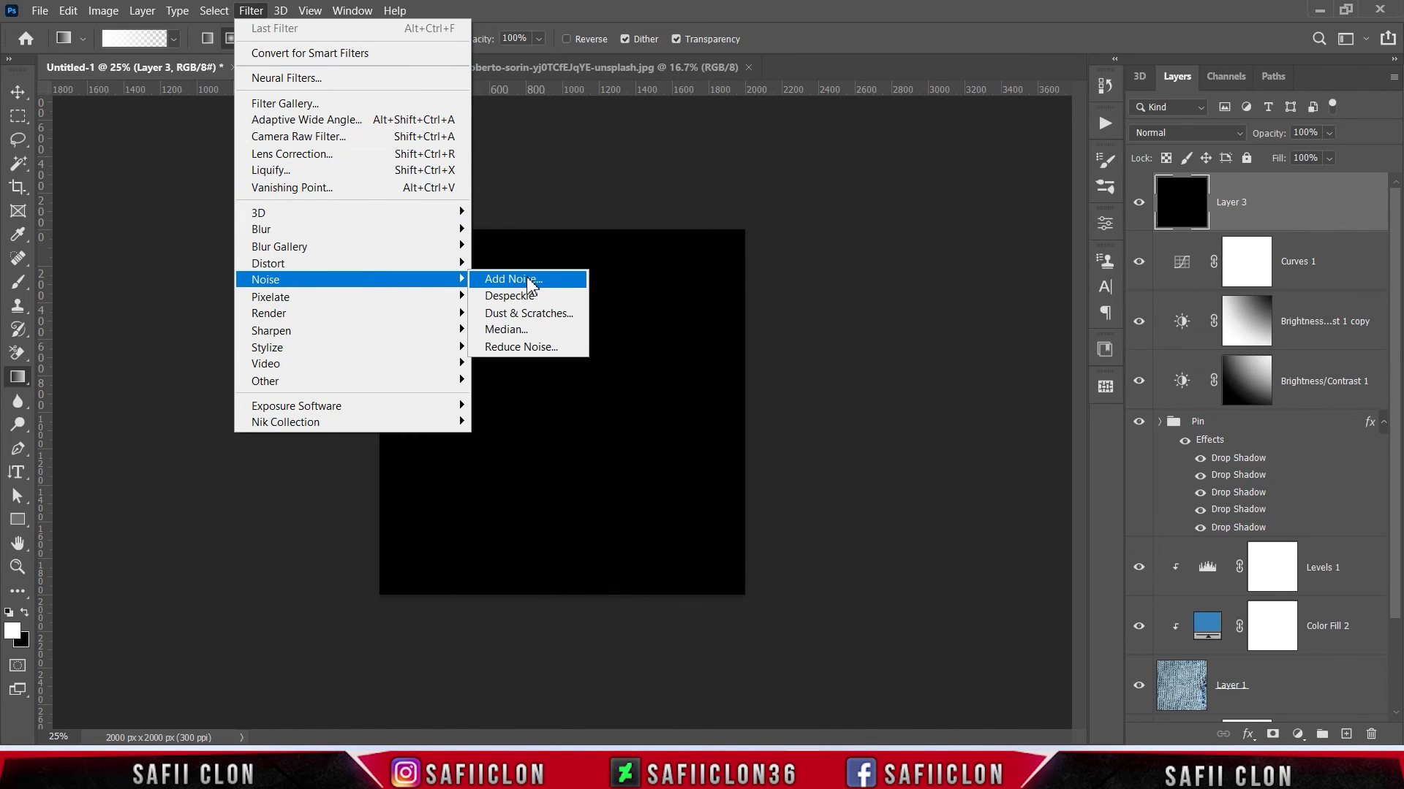
{"action": "left_click", "coordinate": [513, 279]}
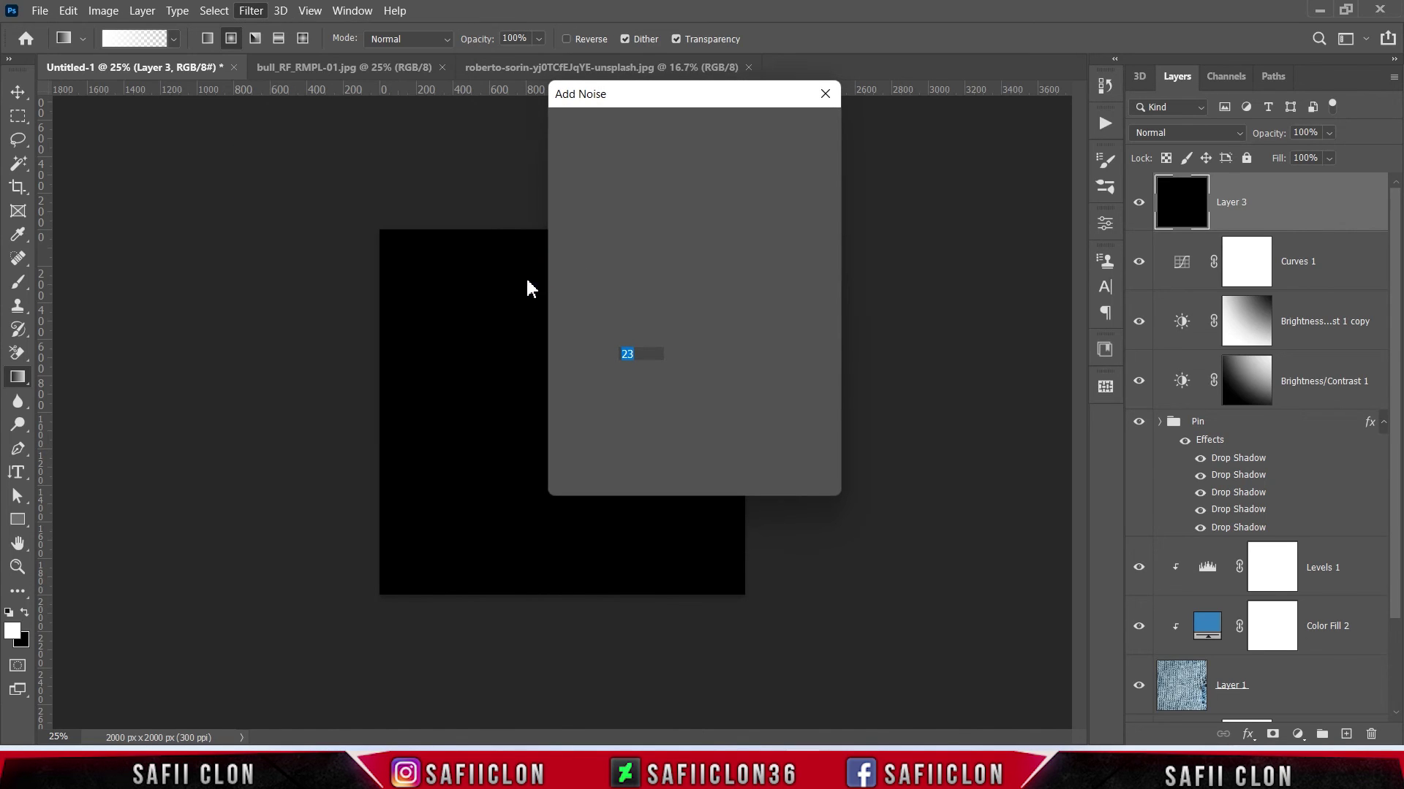
{"action": "left_click_drag", "start_coordinate": [673, 99], "coordinate": [887, 167]}
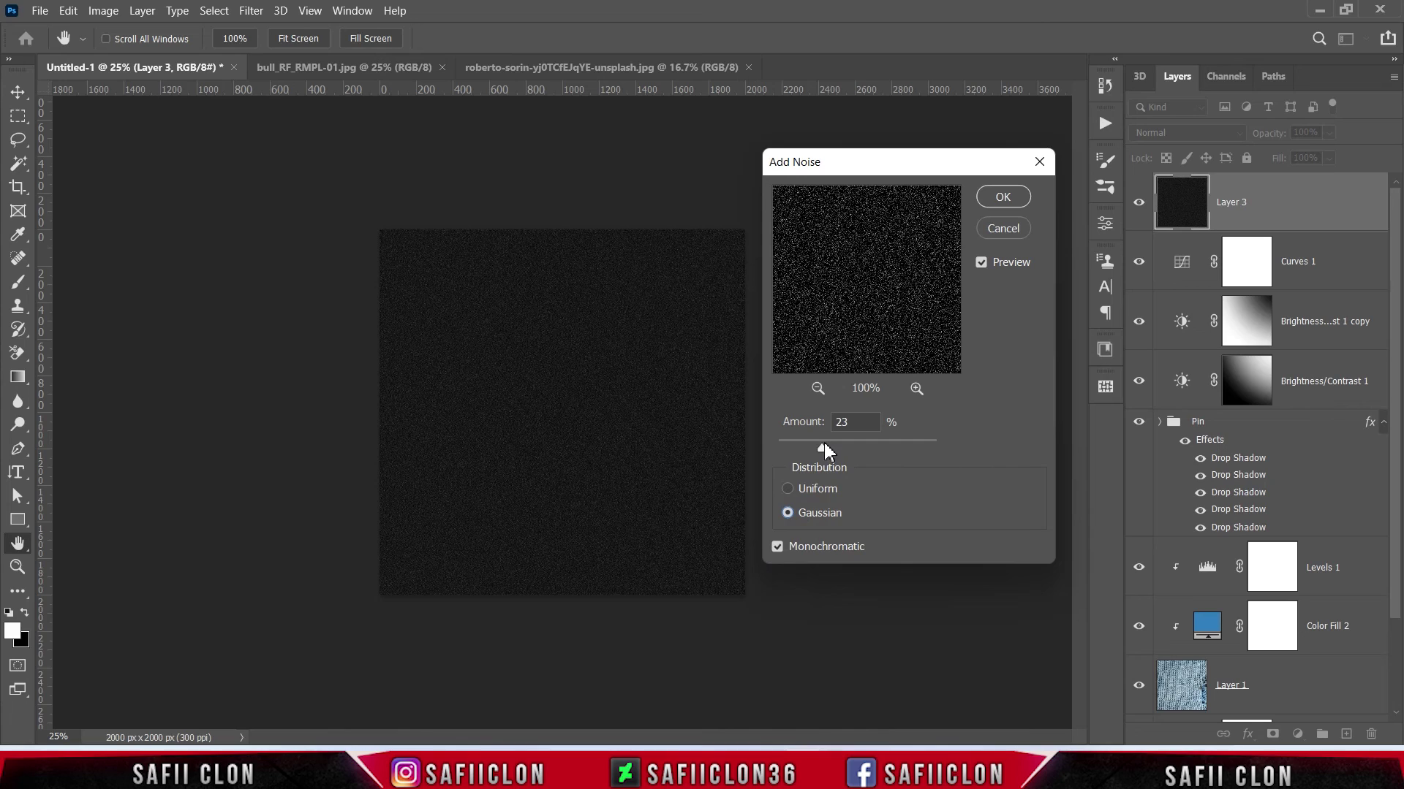
{"action": "left_click_drag", "start_coordinate": [823, 443], "coordinate": [810, 441]}
{"action": "left_click", "coordinate": [1001, 199]}
{"action": "key", "text": "g"}
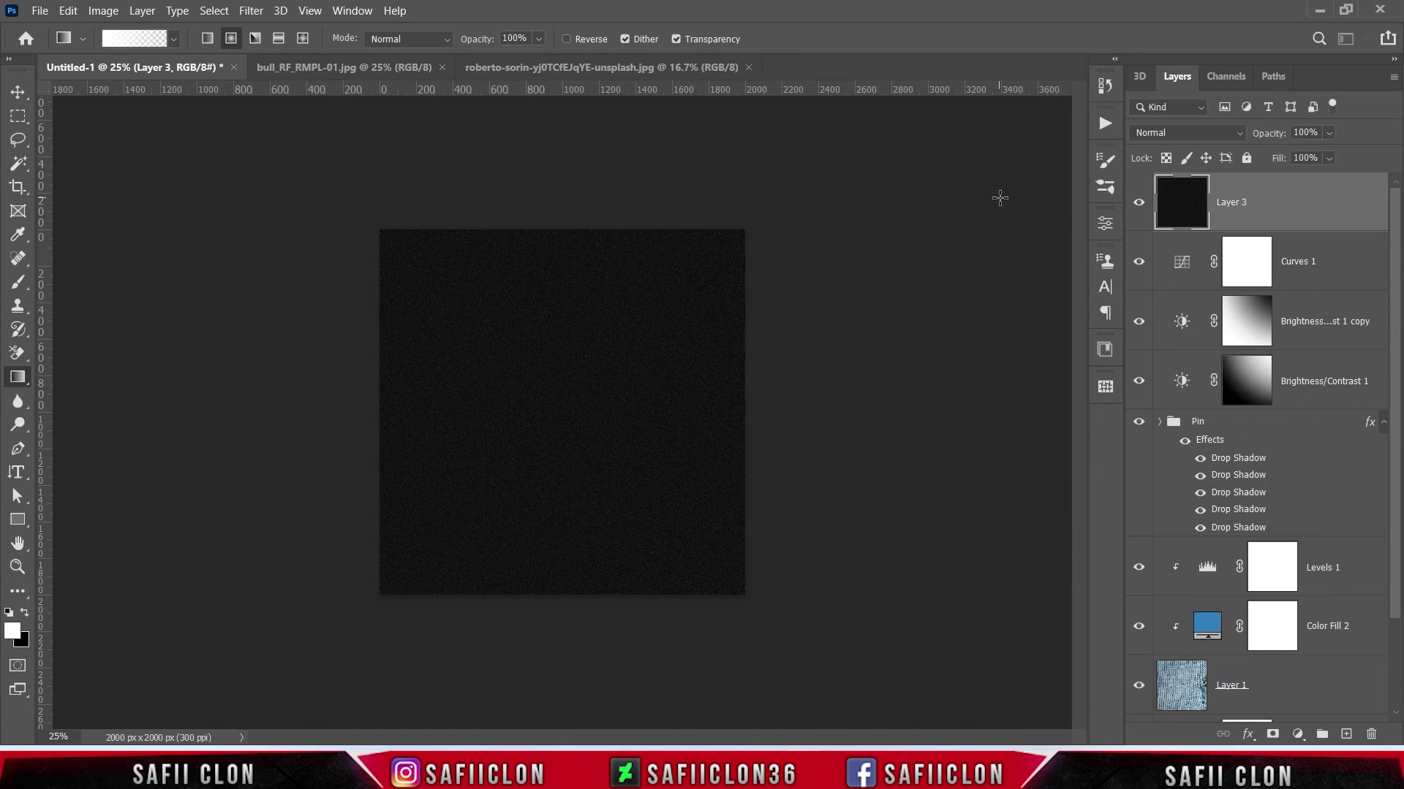
Set the noise layer's blend mode to Color Dodge and scale it up from its center to about 163%.
{"action": "left_click", "coordinate": [1208, 134]}
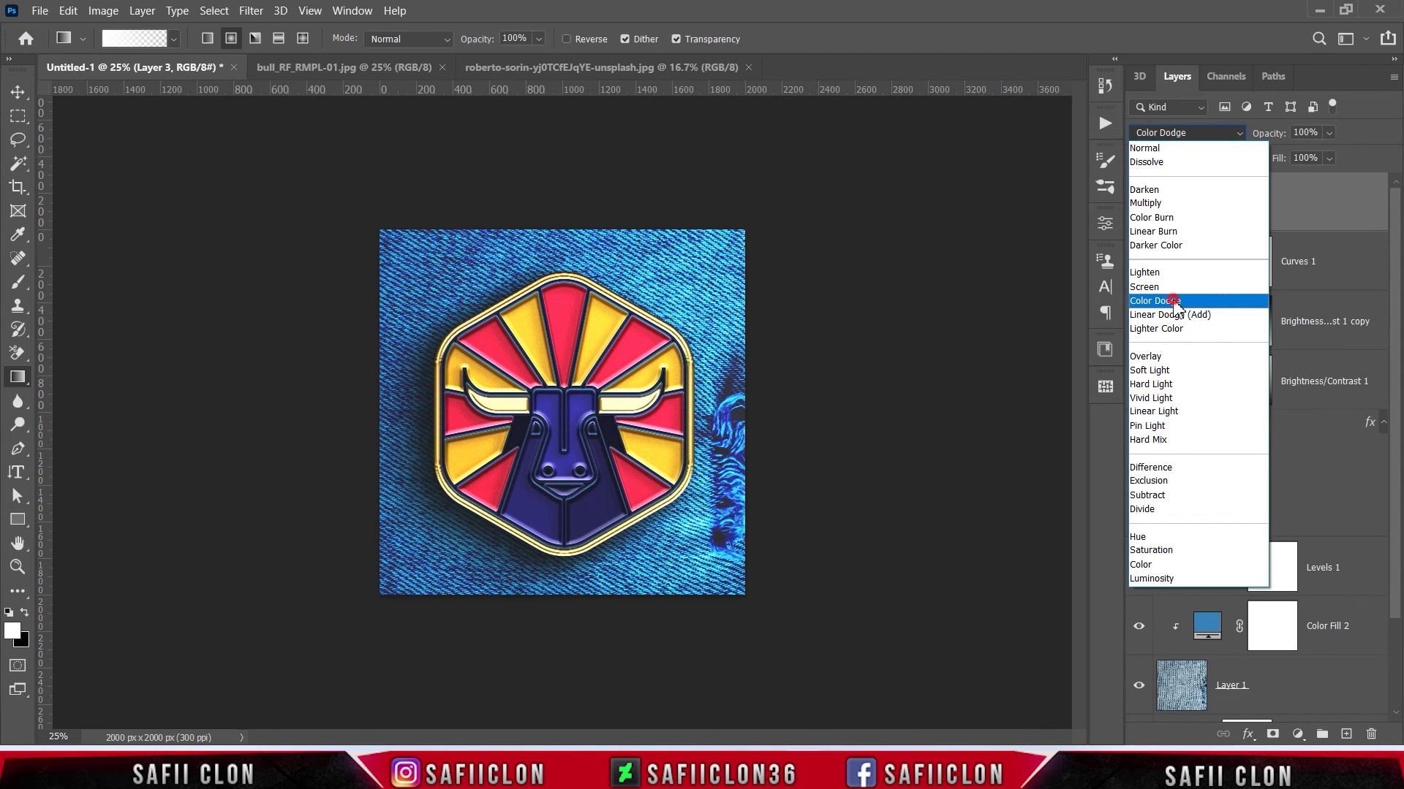
{"action": "left_click", "coordinate": [1172, 302]}
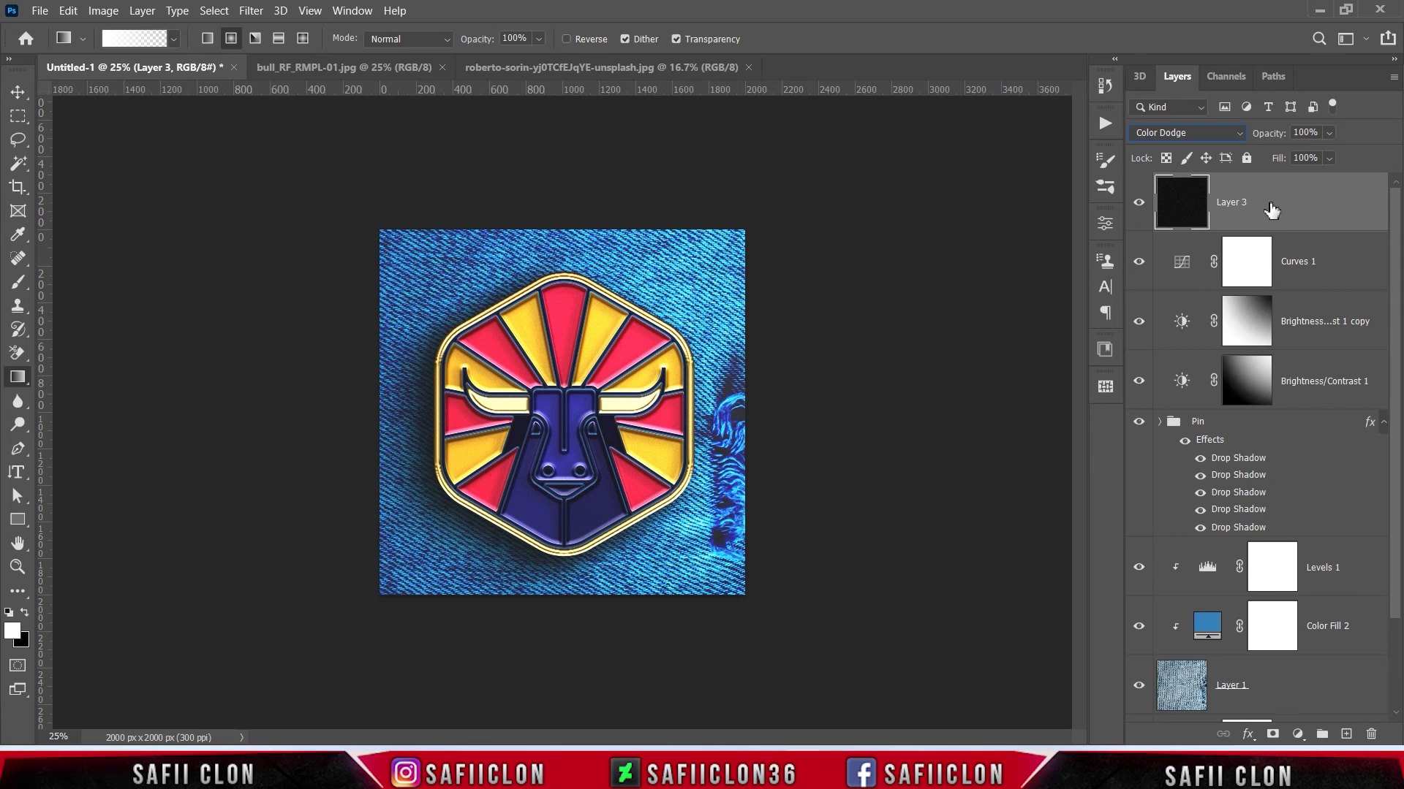
{"action": "key", "text": "ctrl+t"}
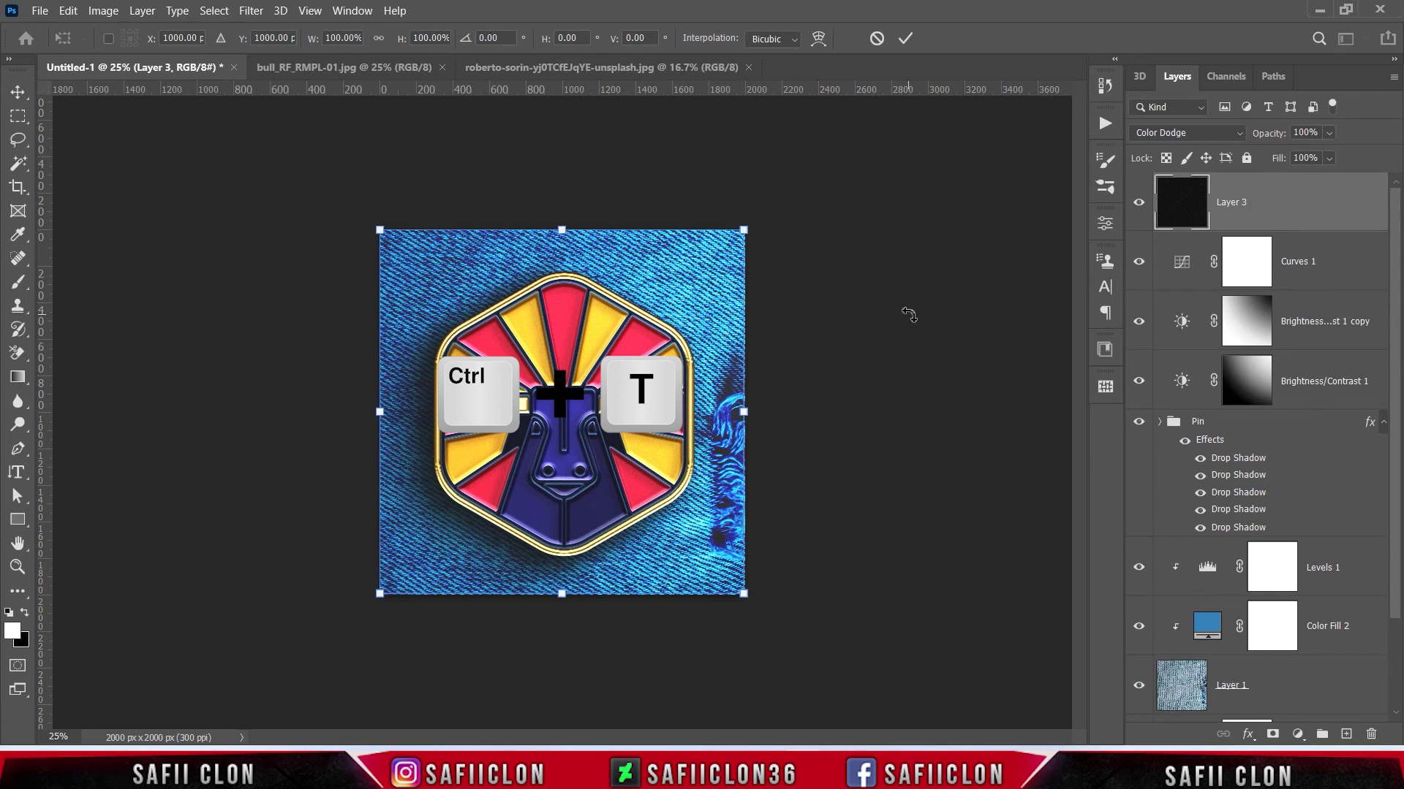
{"action": "left_click_drag", "start_coordinate": [744, 231], "coordinate": [891, 151]}
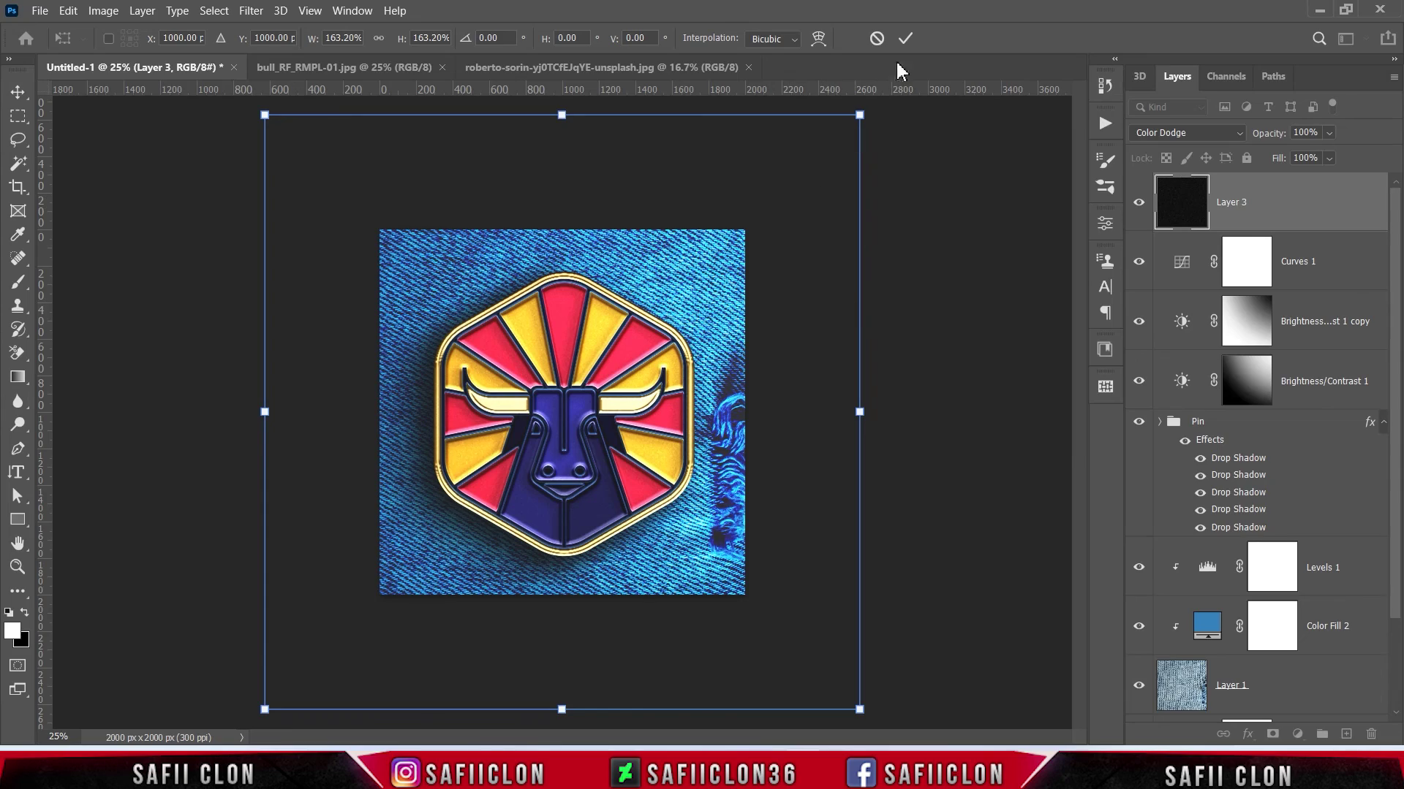
{"action": "left_click", "coordinate": [905, 39]}
{"action": "key", "text": "g"}
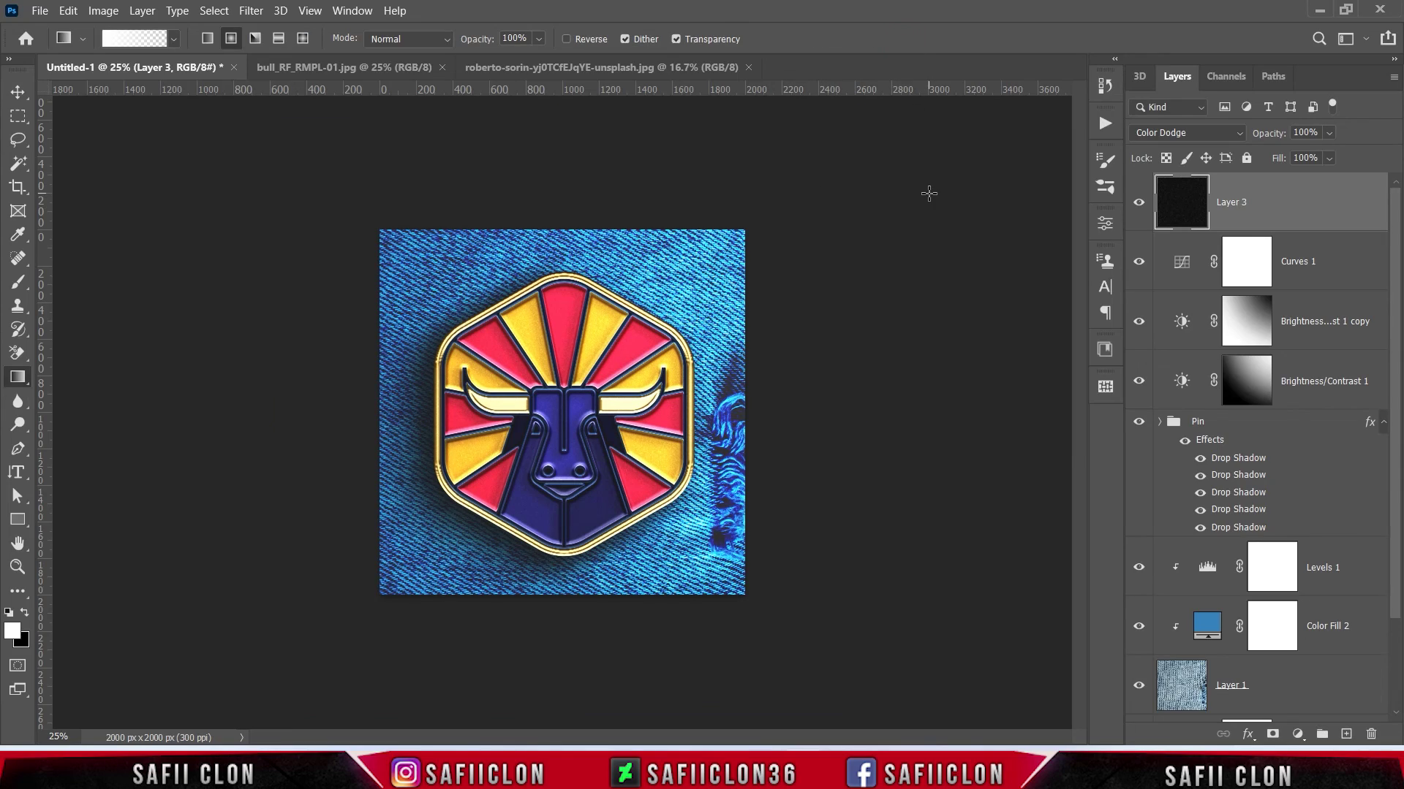
Examine the grain on the pin up close and compare the image with the noise layer and Curves adjustment toggled.
{"action": "key", "text": "ctrl+plus"}
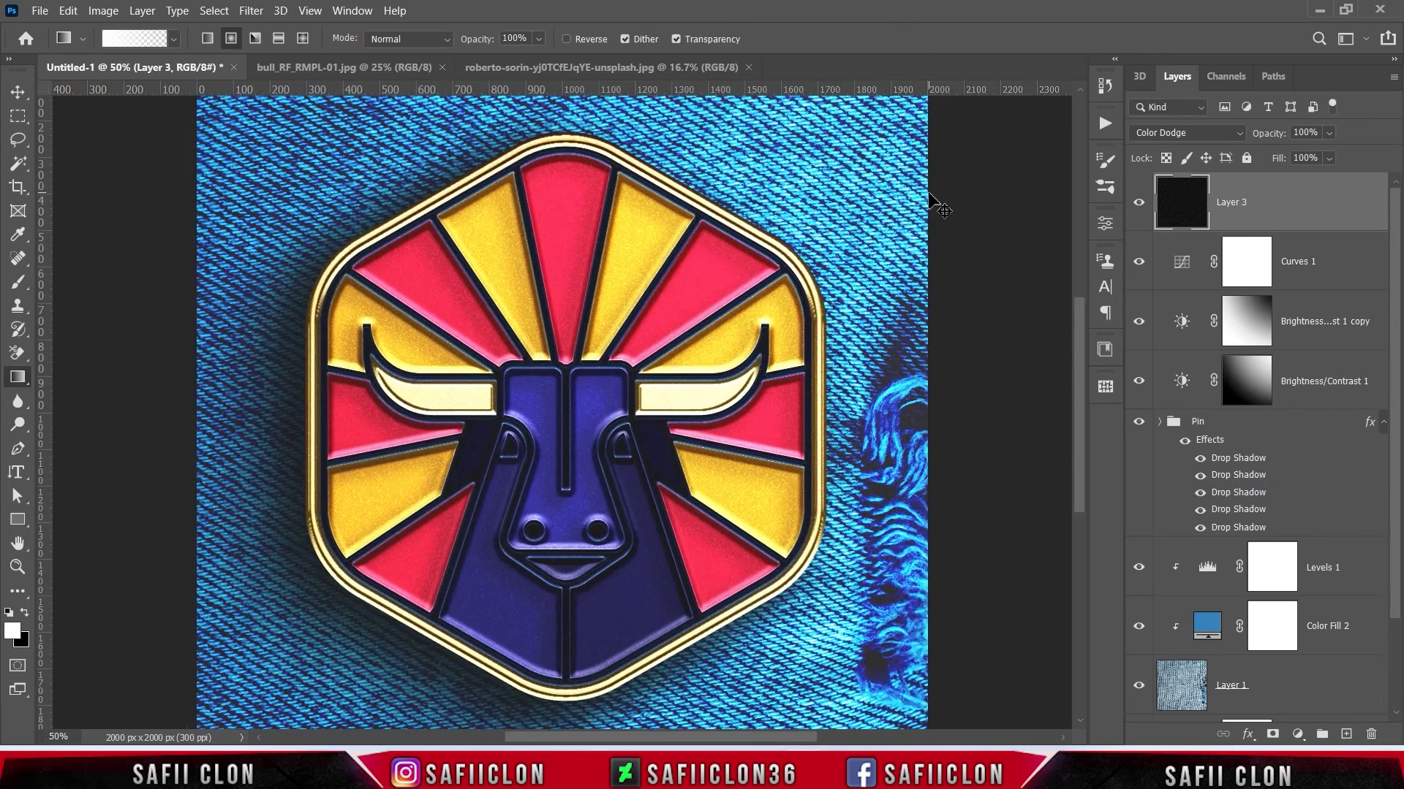
{"action": "key", "text": "ctrl+plus"}
{"action": "key", "text": "ctrl+minus"}
{"action": "key", "text": "ctrl+minus"}
{"action": "key", "text": "ctrl+minus"}
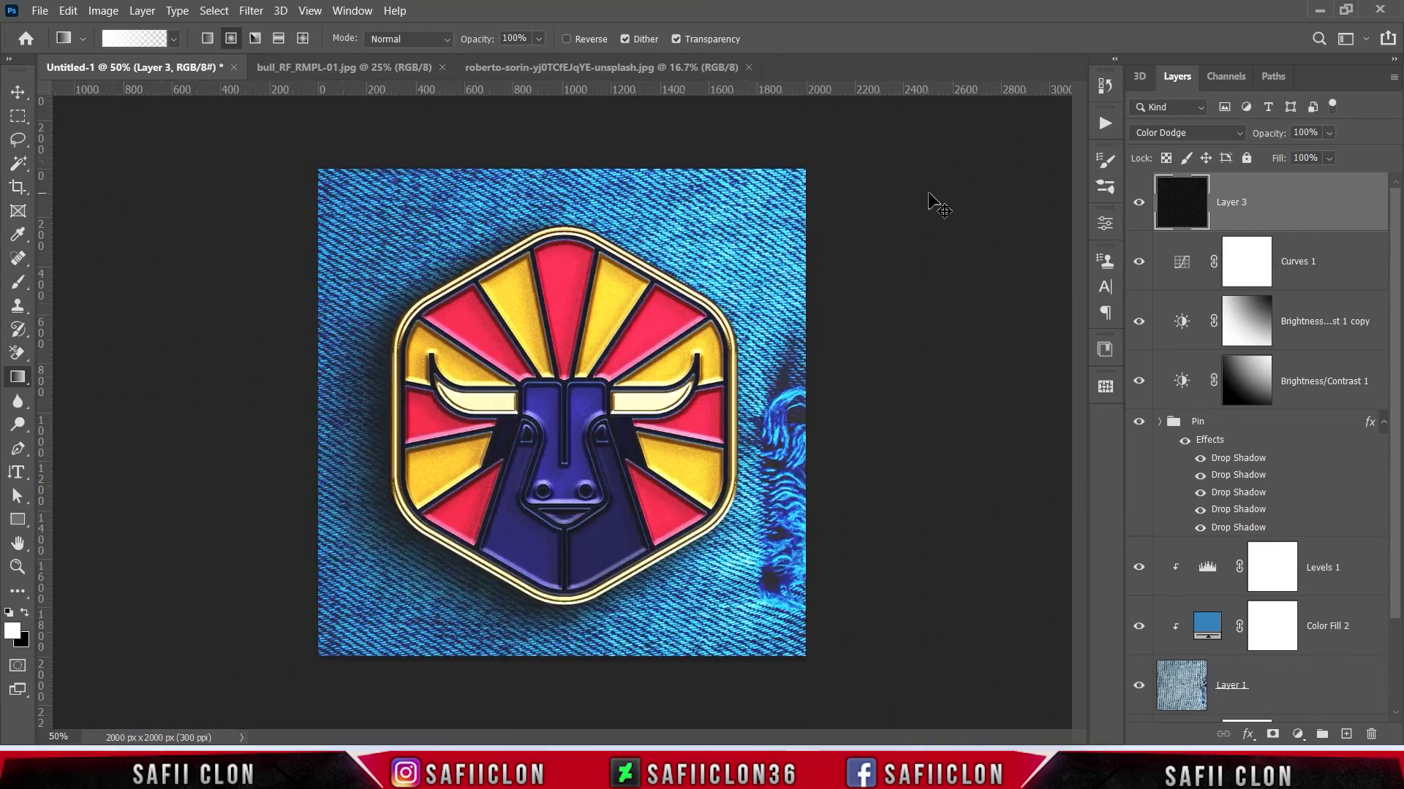
{"action": "key", "text": "ctrl+plus"}
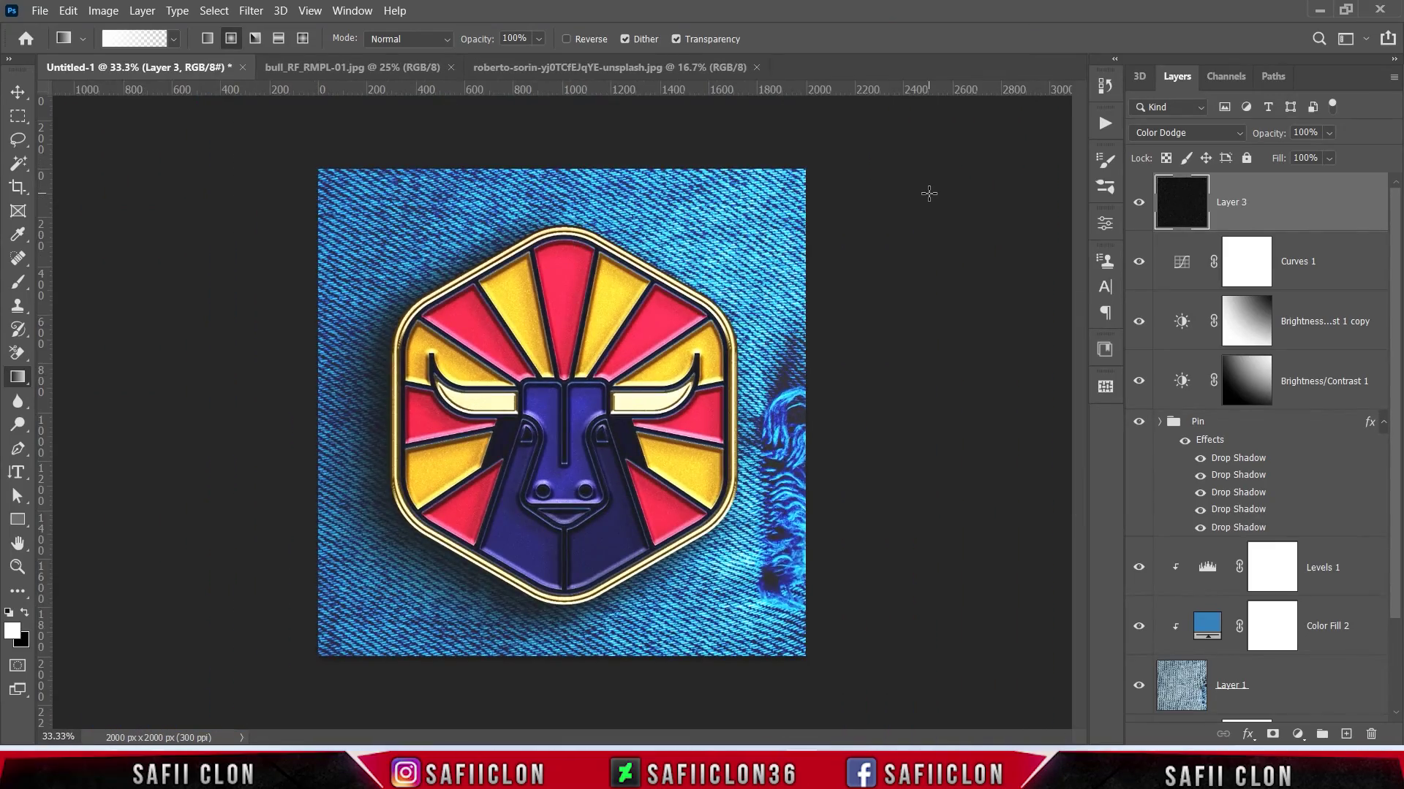
{"action": "left_click", "coordinate": [1139, 202]}
{"action": "left_click", "coordinate": [1139, 202]}
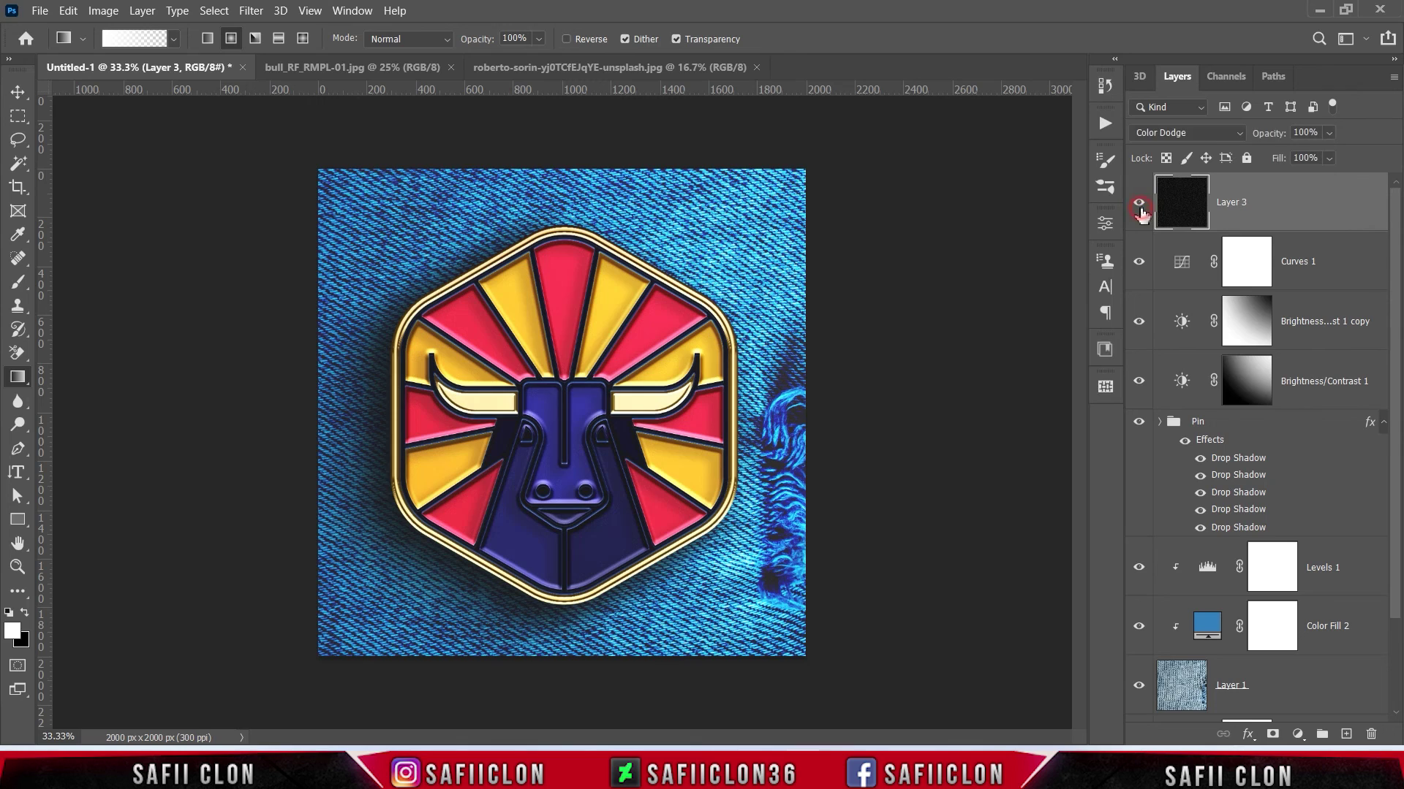
{"action": "left_click", "coordinate": [1138, 261]}
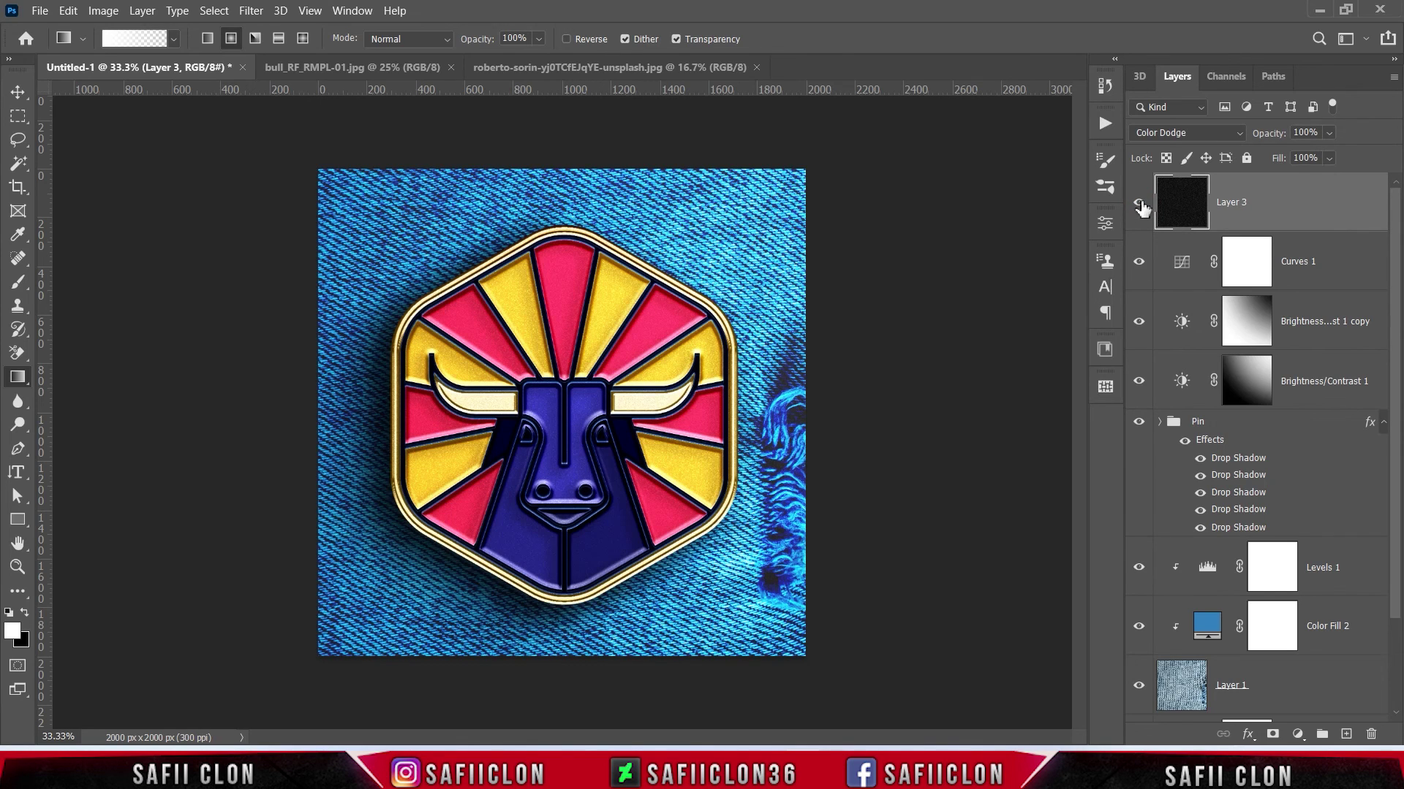